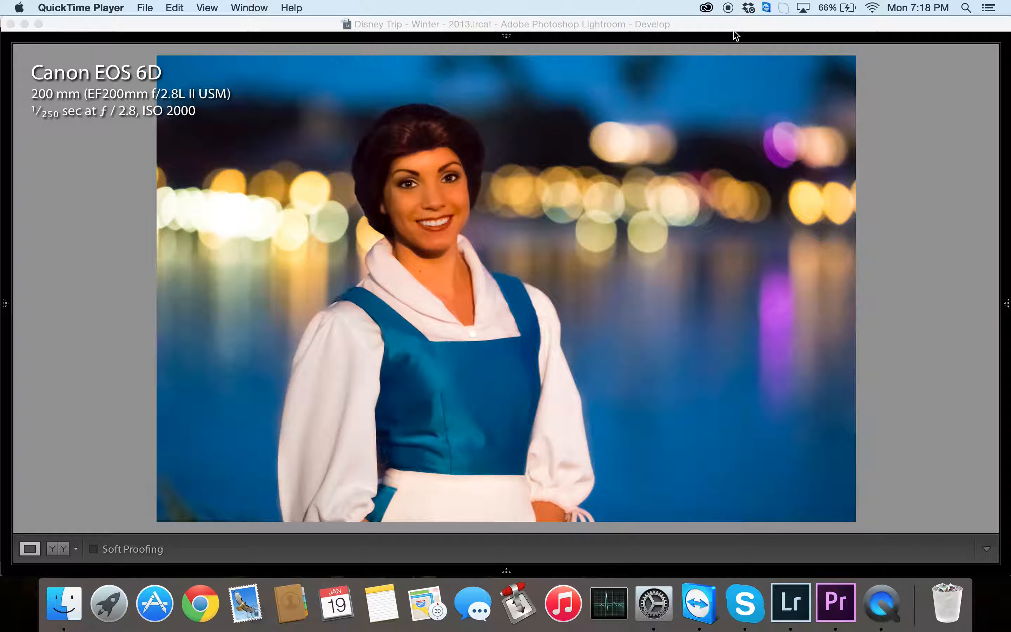
Step: Reset the photo's develop settings to view the unedited original, and undo the reset
mouse_move(1007, 303)
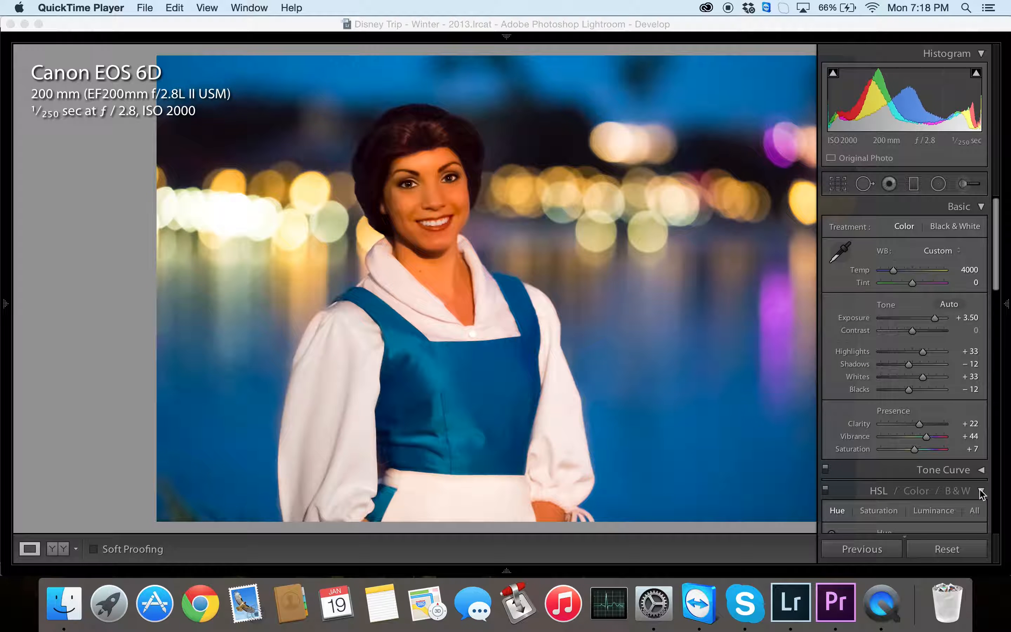
click(966, 549)
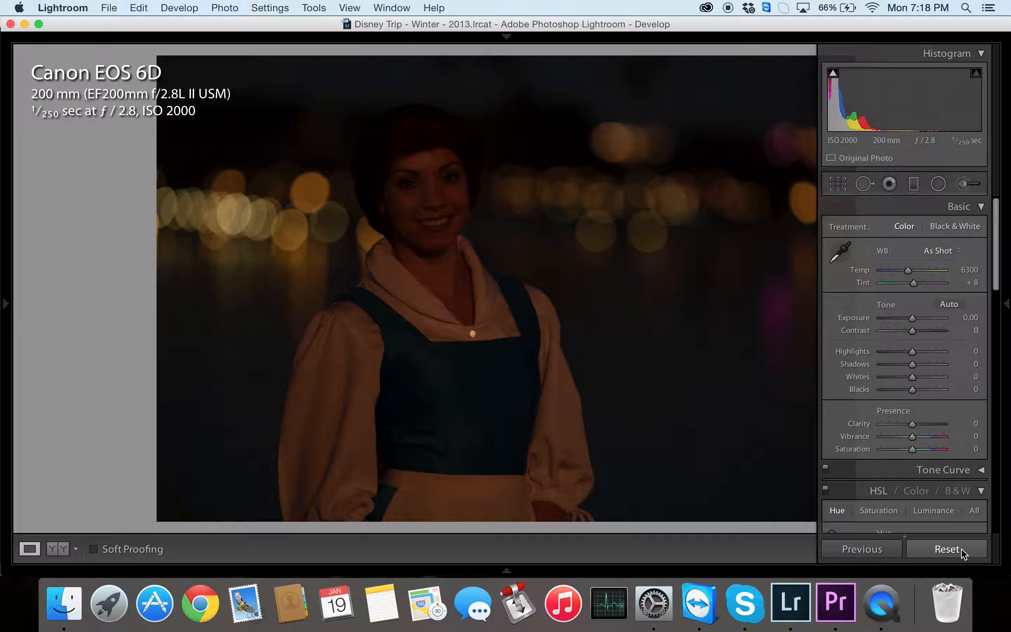
key(super+z)
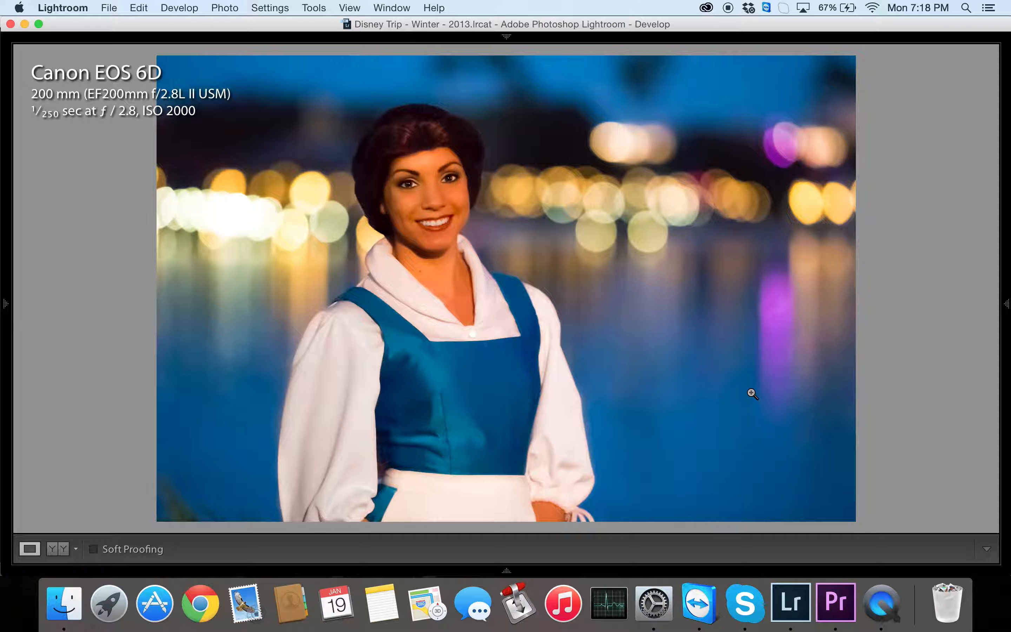
mouse_move(1008, 299)
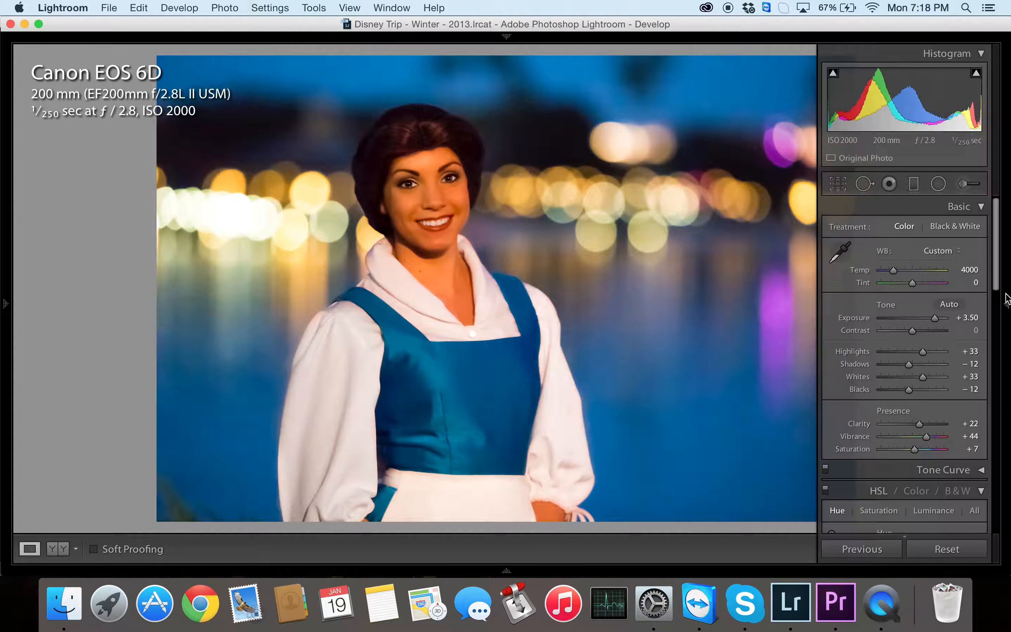
click(947, 549)
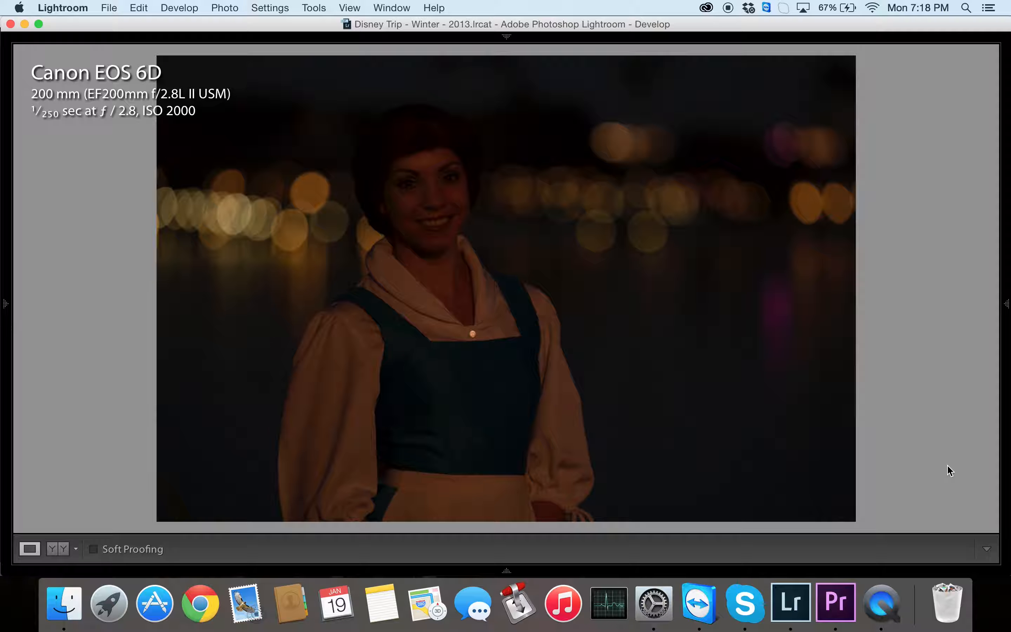
key(super+z)
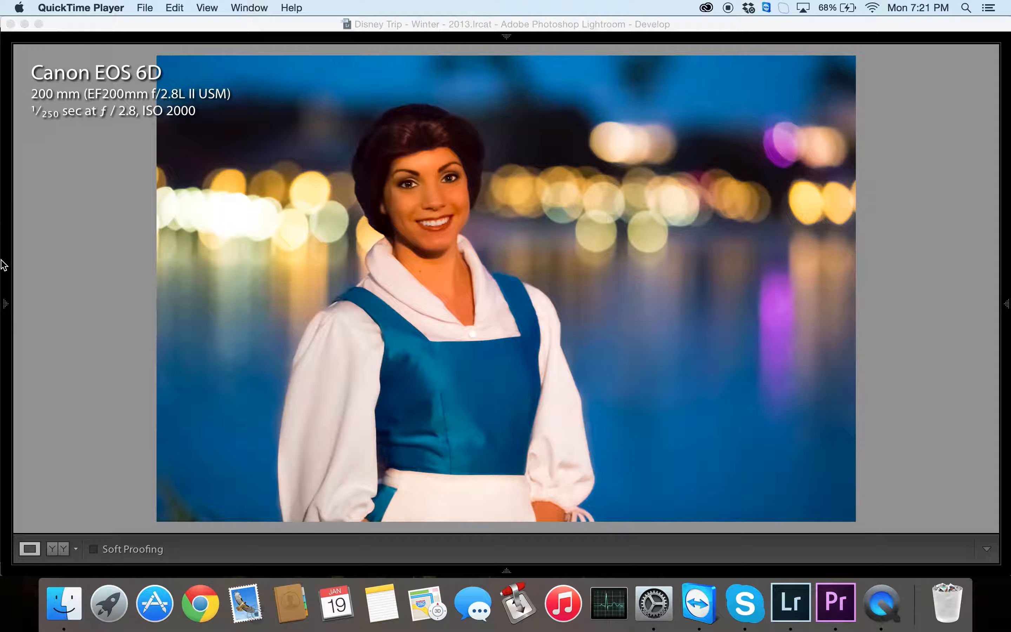
Step: Save the current edit as a new snapshot named First Edit
mouse_move(4, 265)
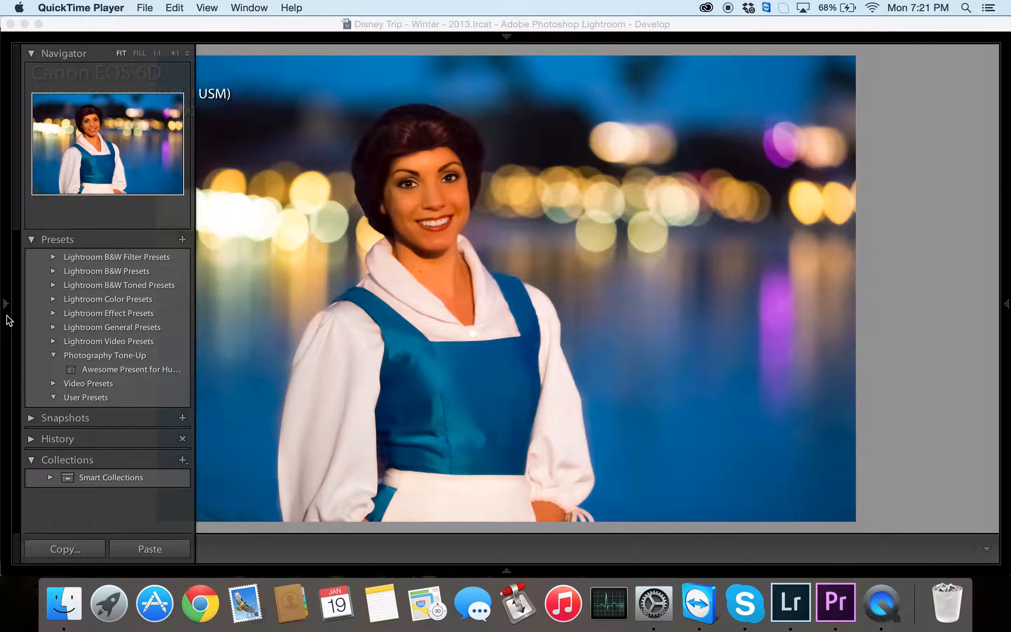
click(182, 421)
click(182, 417)
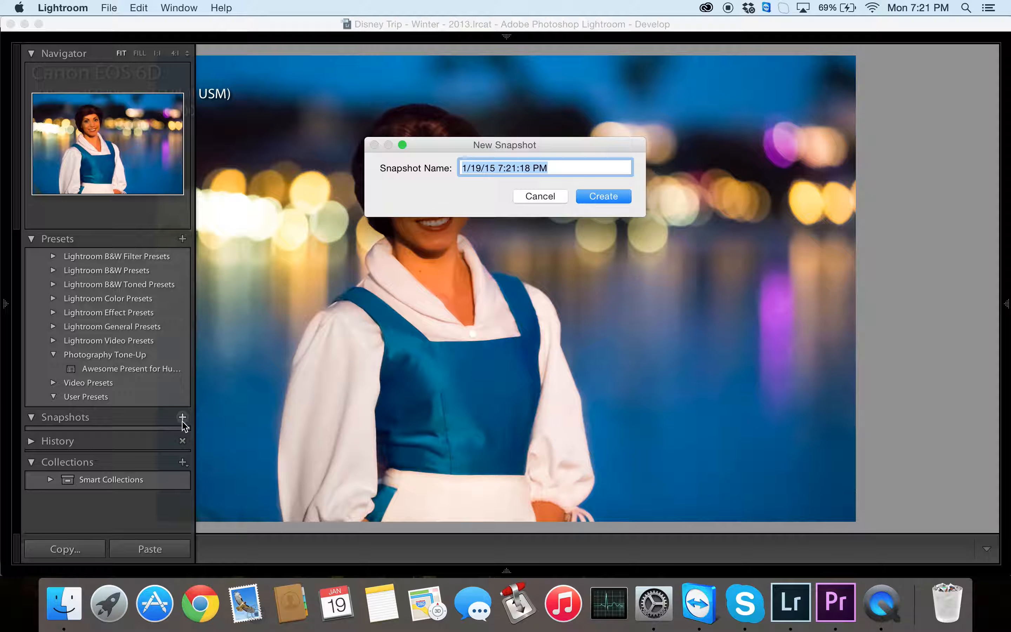
text(F)
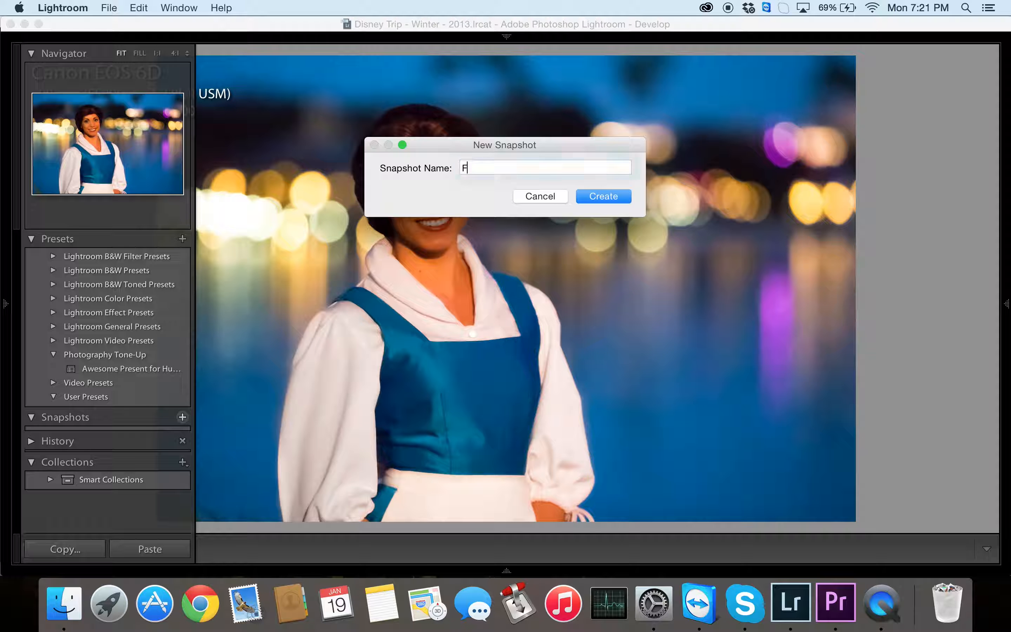
text(irst Edit)
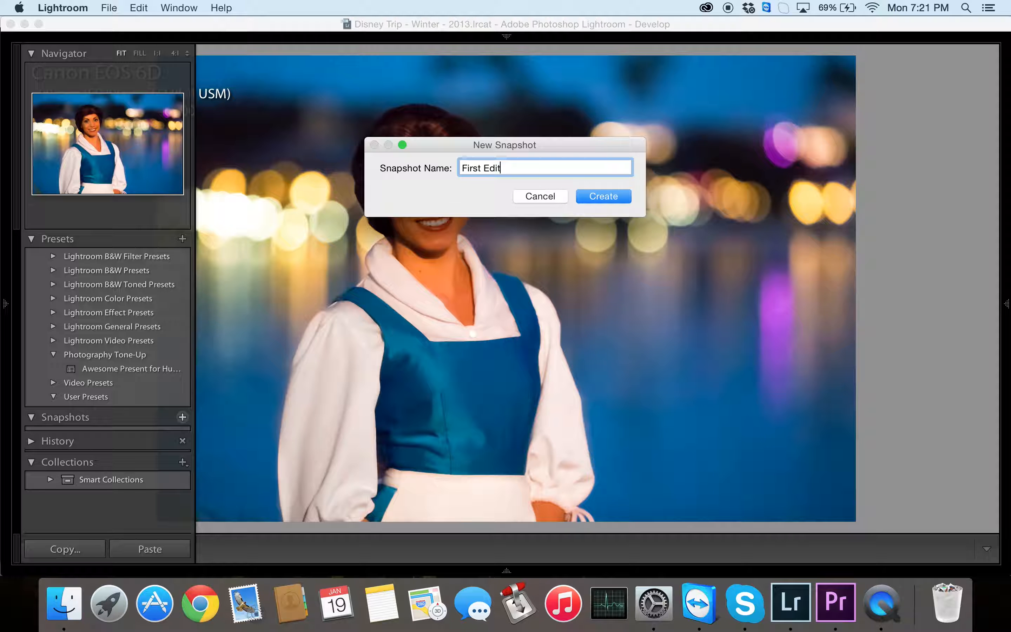
key(Return)
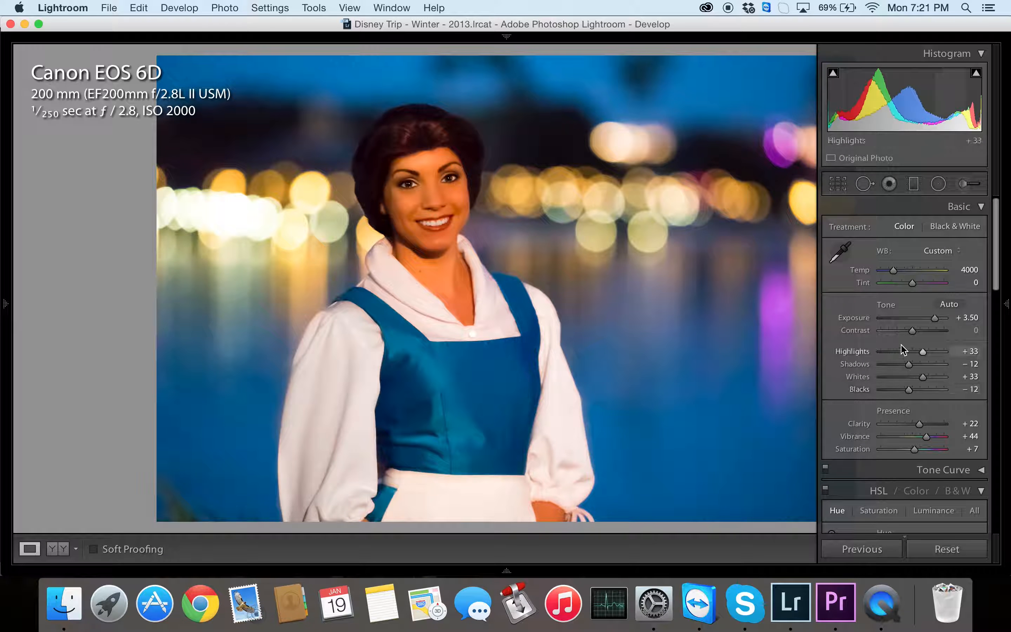
Step: Try exposure +1.23, contrast +92, highlights -53, shadows +83, whites -73 and blacks +71, and restore the First Edit snapshot
drag(937, 317, 889, 378)
click(921, 318)
drag(908, 389, 935, 391)
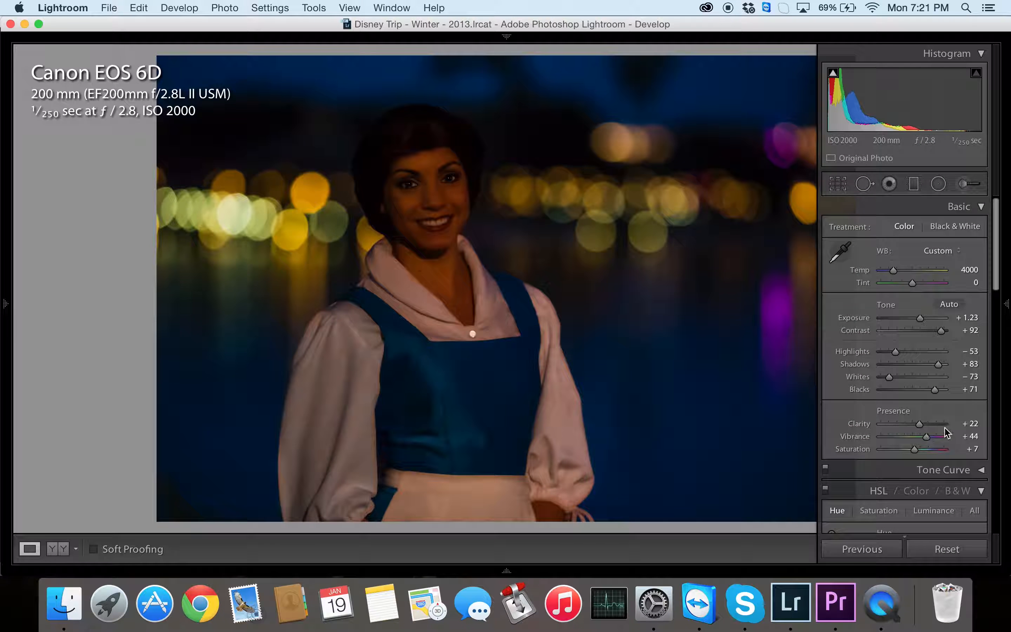
mouse_move(4, 305)
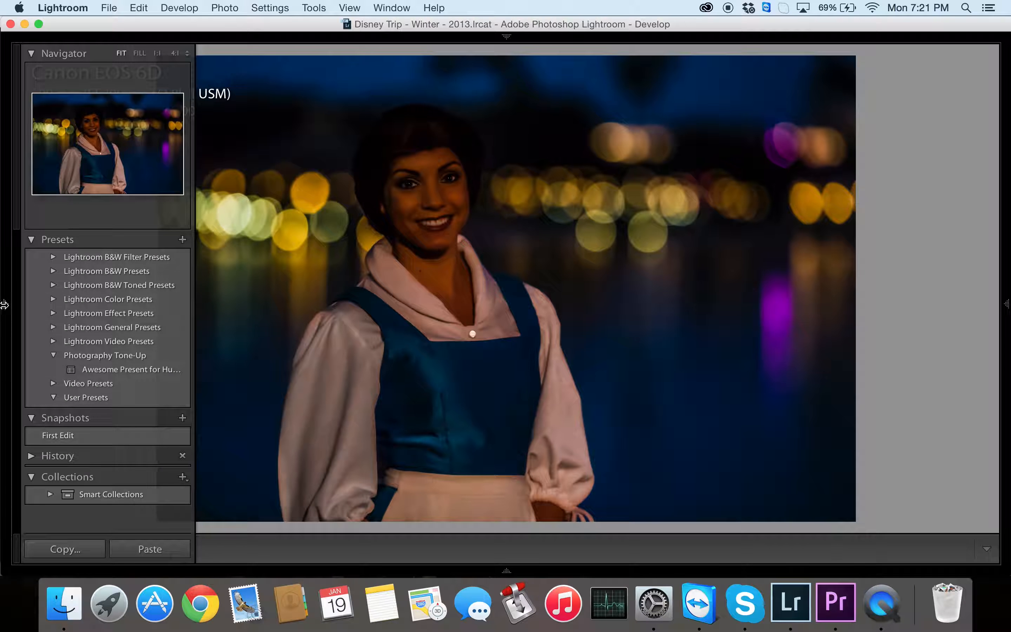
click(55, 435)
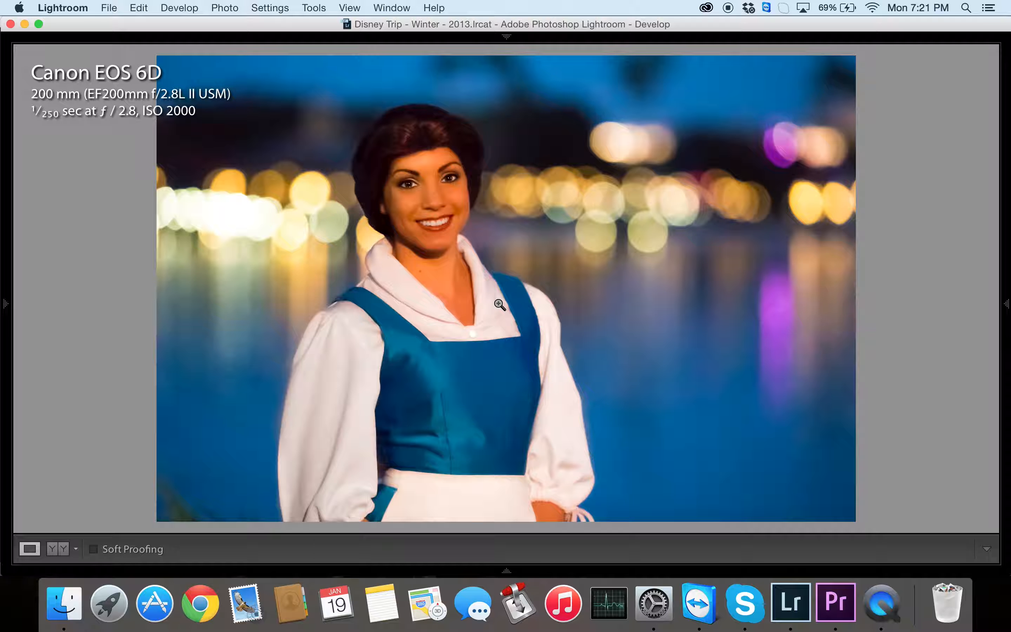
Step: Reset all of the photo's develop settings and set the exposure to +3.50
mouse_move(994, 449)
click(968, 547)
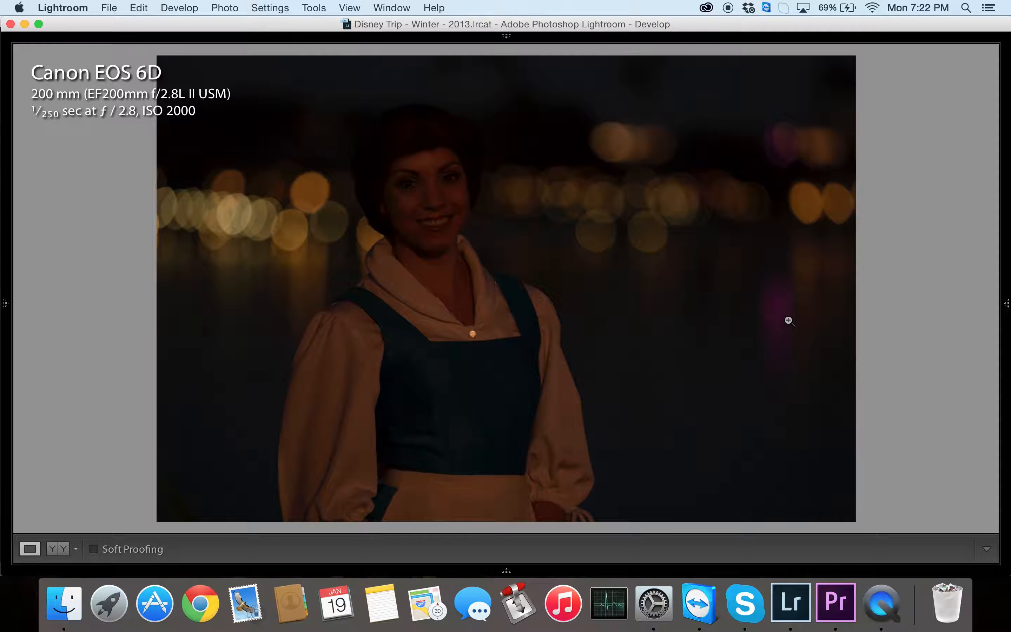
mouse_move(1007, 304)
click(968, 317)
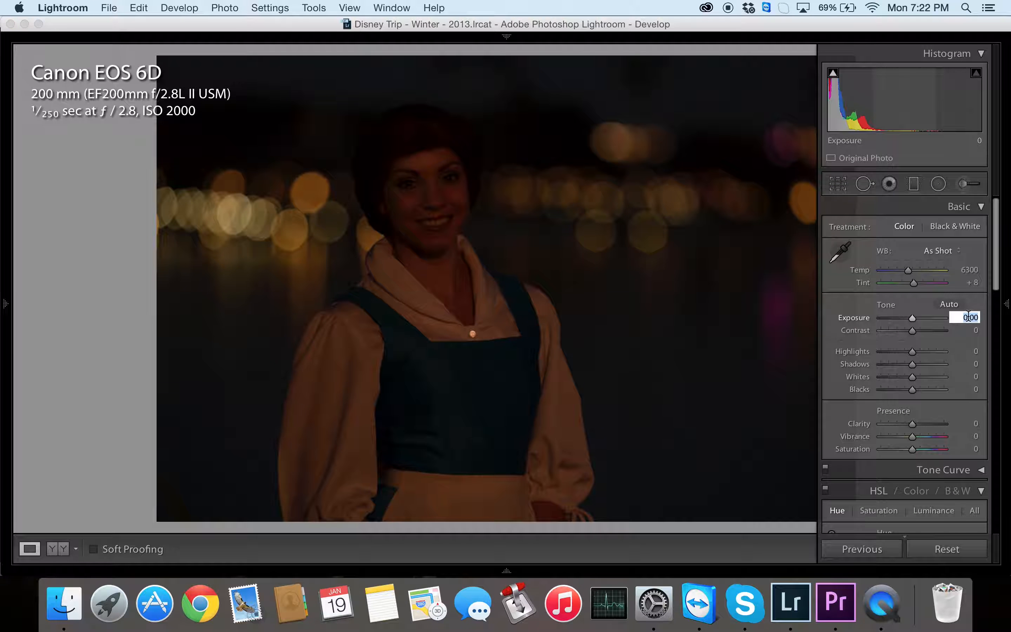
text(3.5)
key(Return)
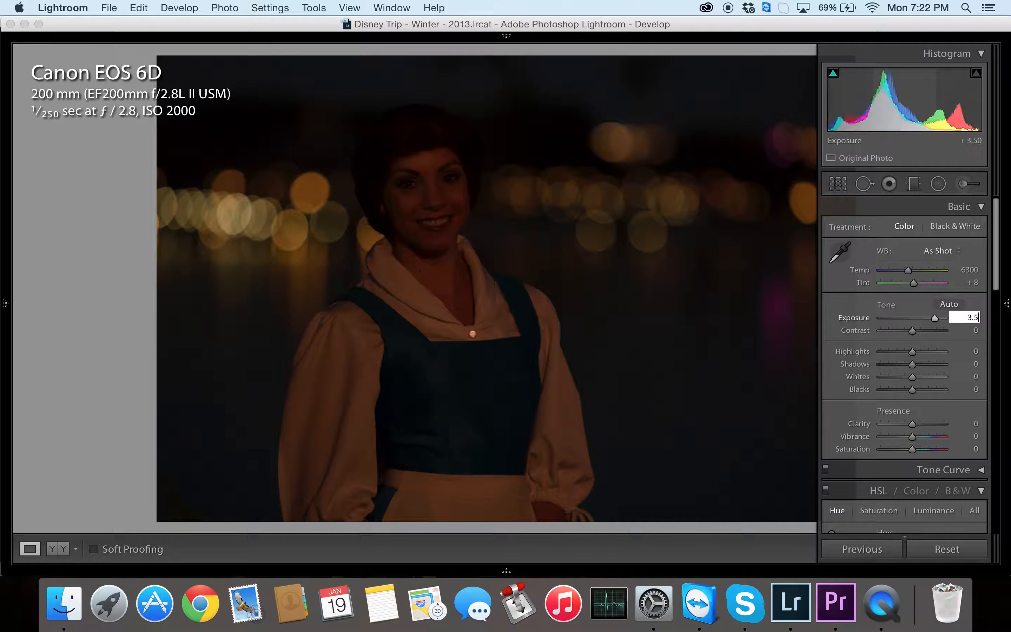
Step: Try exposure values of 2 and 3, and return the exposure to 3.5
drag(956, 315, 1007, 318)
text(2)
key(Return)
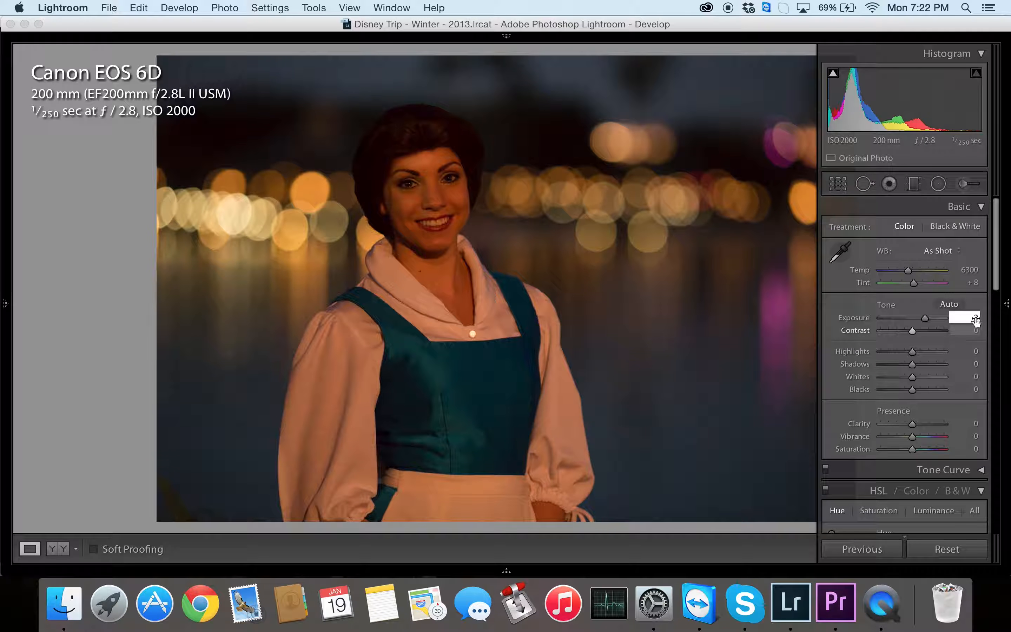
text(3)
key(Return)
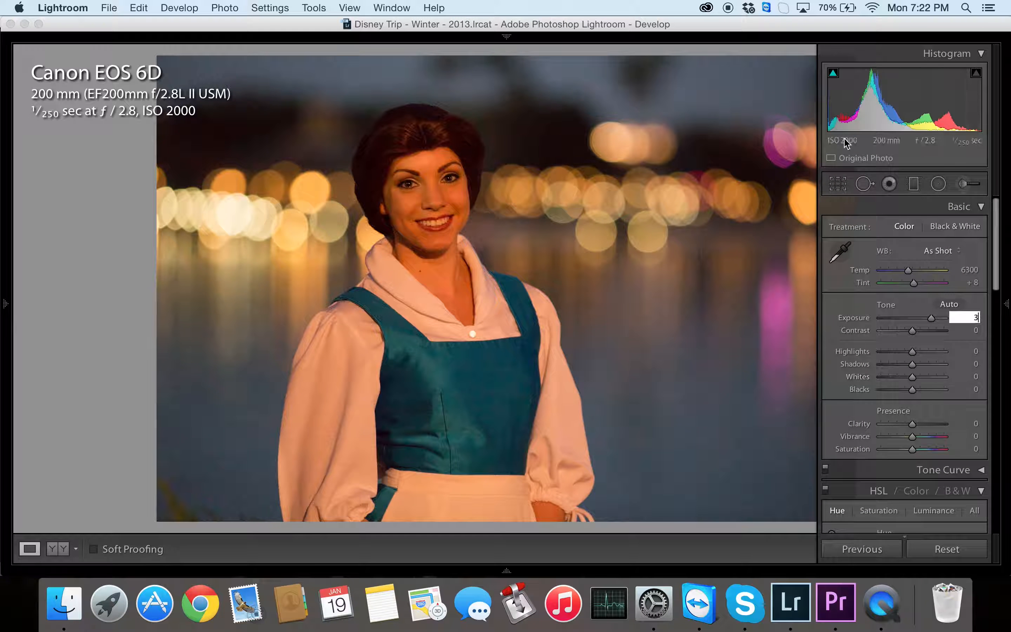
text(.5)
key(Return)
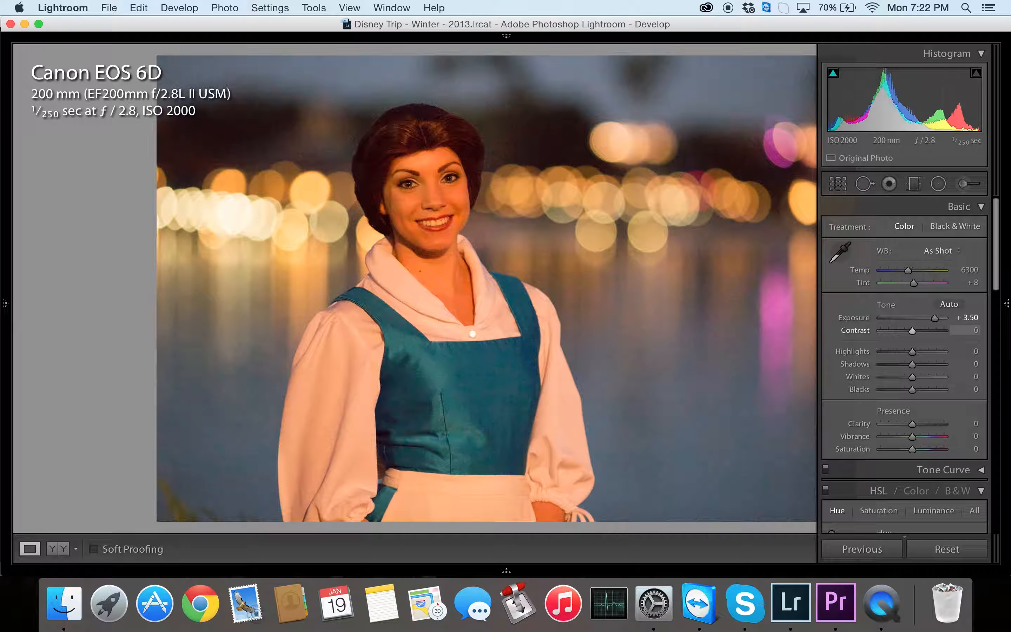
Step: Try adjusting the exposure through the histogram to +4.12 and +3.88, and set it back to 3.5
mouse_move(895, 116)
mouse_down()
mouse_move(907, 115)
mouse_move(881, 115)
mouse_move(905, 115)
mouse_up()
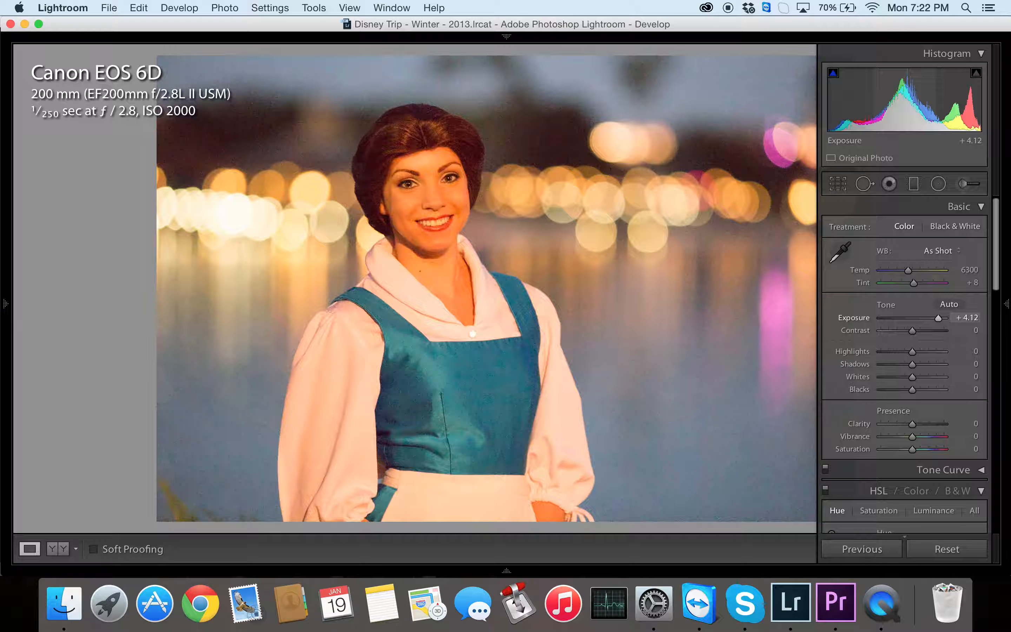
drag(905, 115, 897, 114)
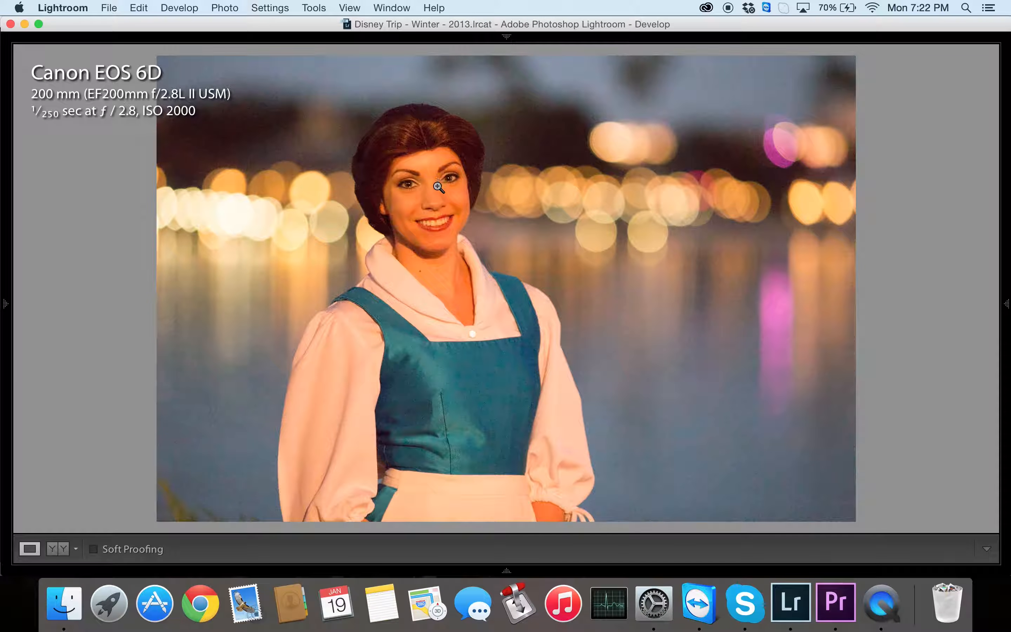
mouse_move(1003, 309)
click(973, 318)
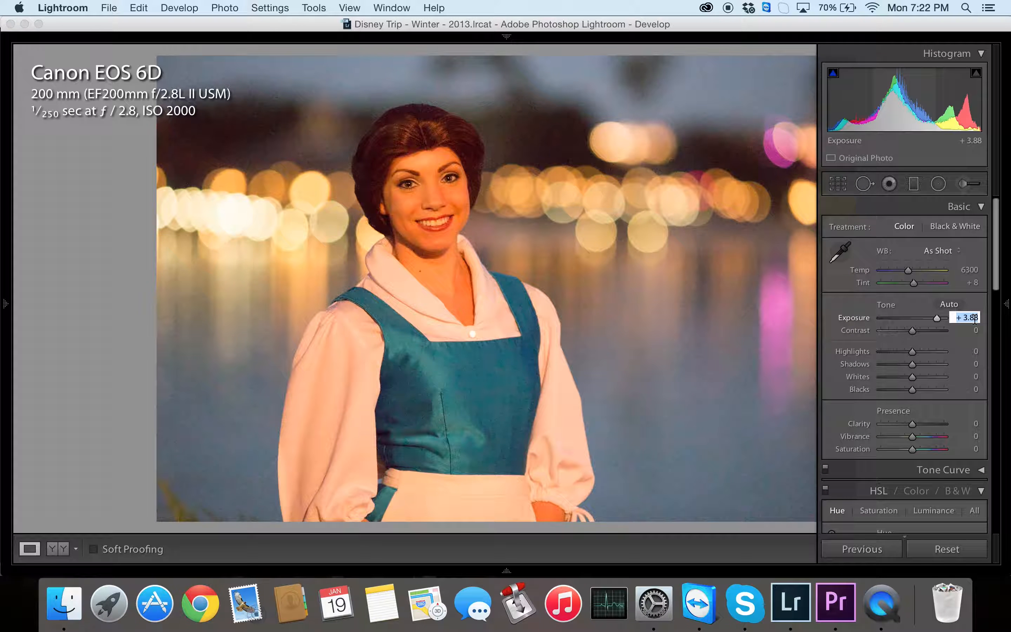
text(3.5)
key(Return)
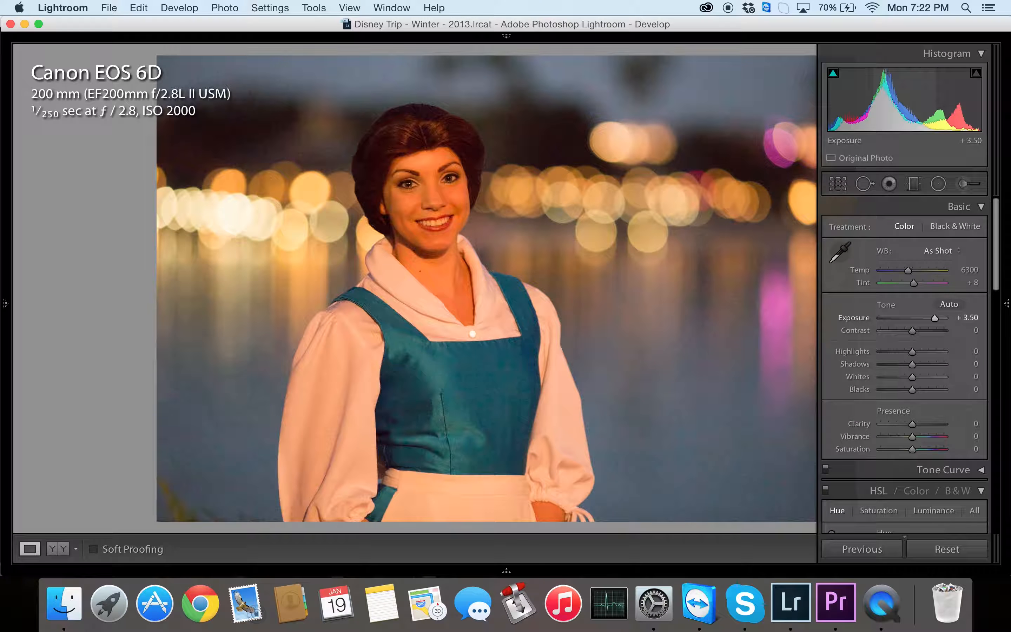
Step: Apply the Awesome Present preset from the Photography Tone-Up group to the photo
mouse_move(3, 288)
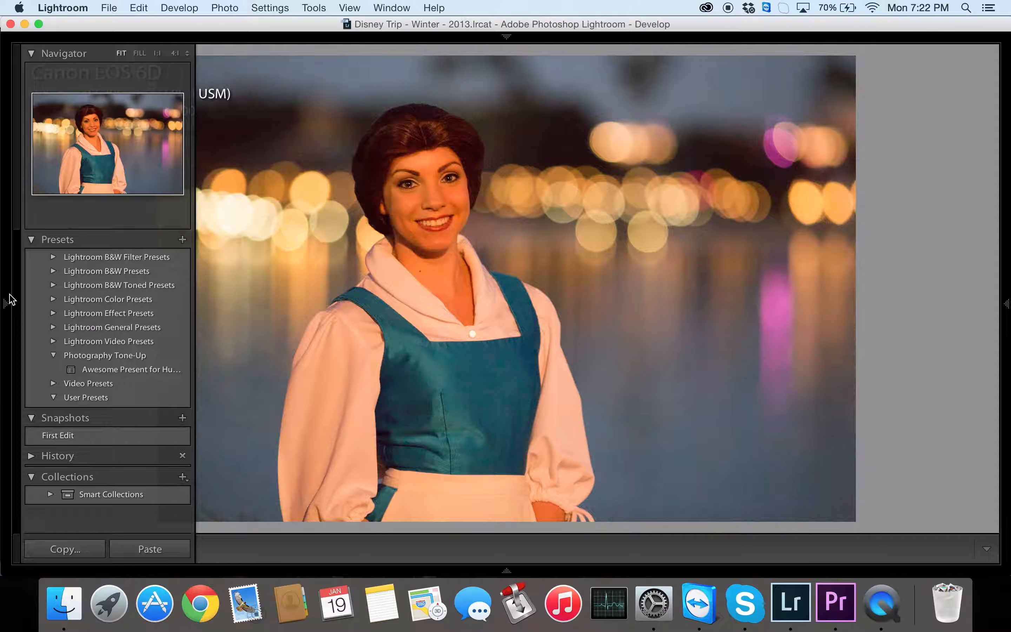
click(84, 371)
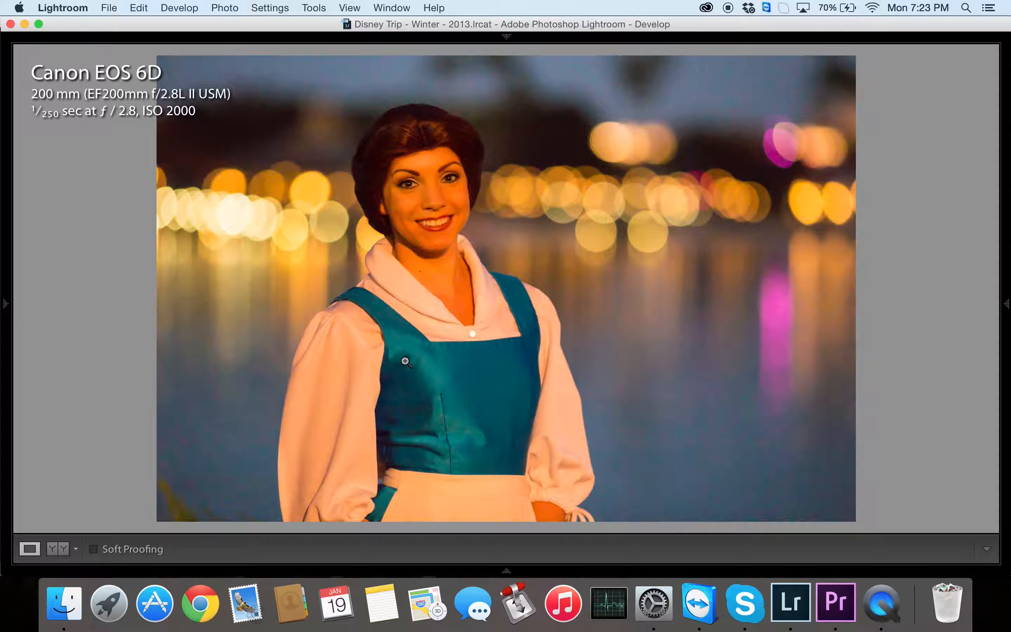
Step: Set highlights to +41, whites to +42, blacks to -4, clarity to +47, vibrance to +19 and saturation to +3
mouse_move(1008, 320)
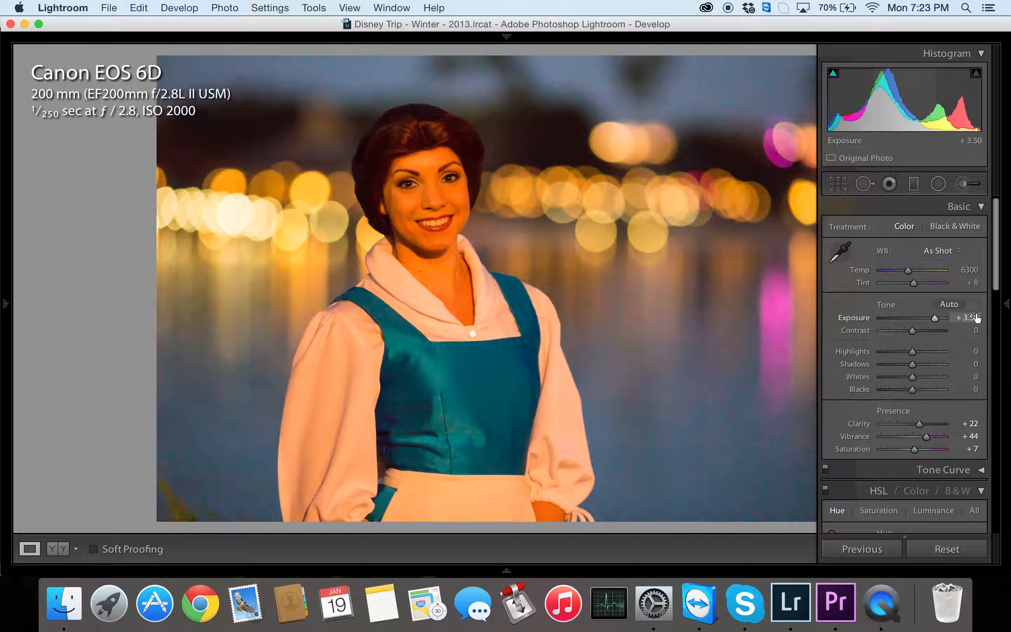
drag(912, 352, 926, 355)
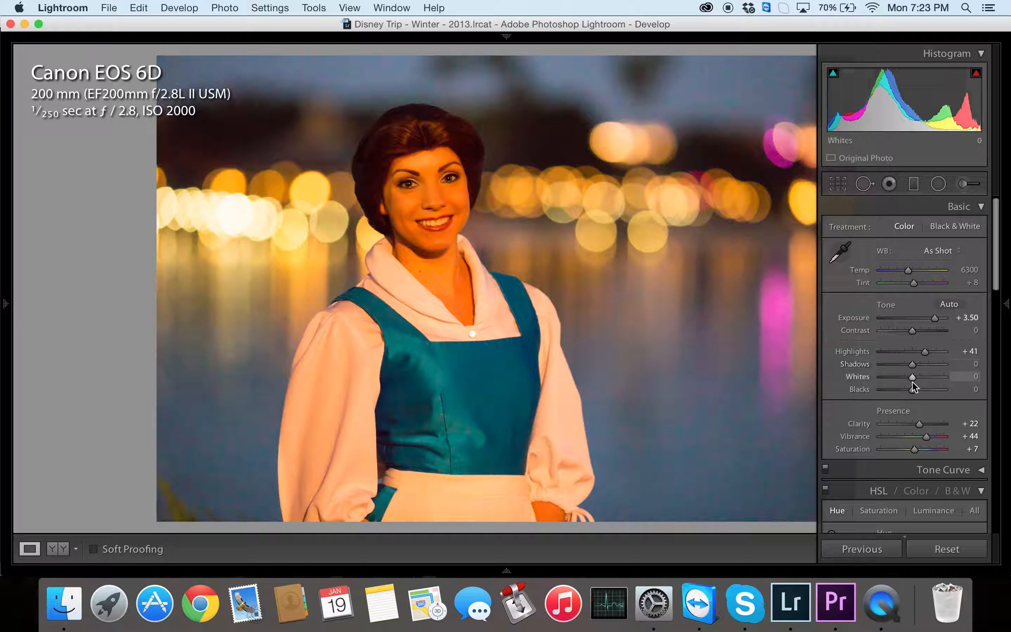
drag(913, 377, 919, 425)
scroll(928, 414, down, 1)
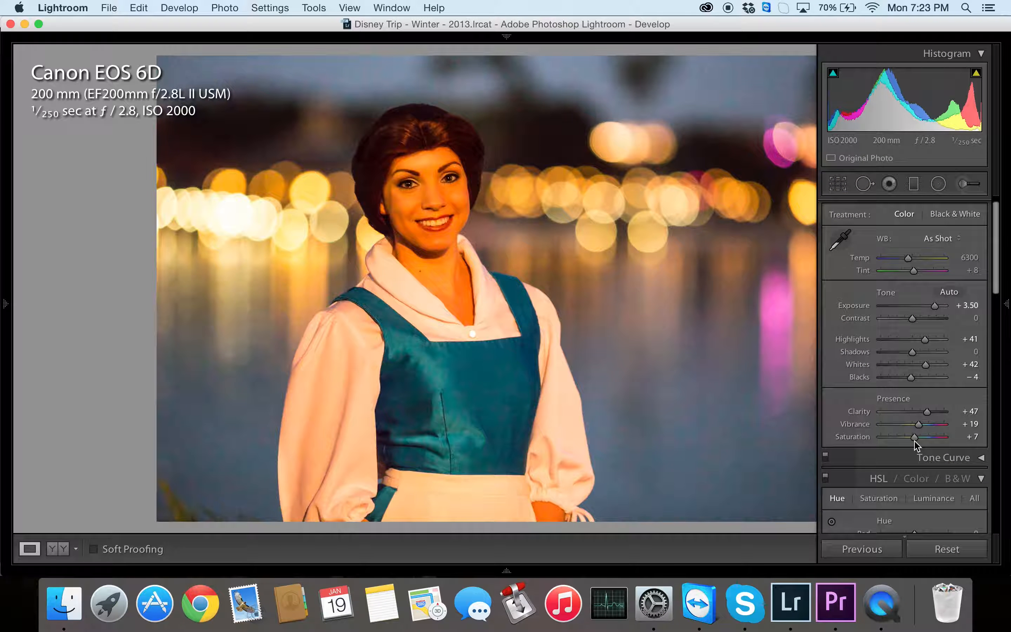
click(969, 436)
click(633, 346)
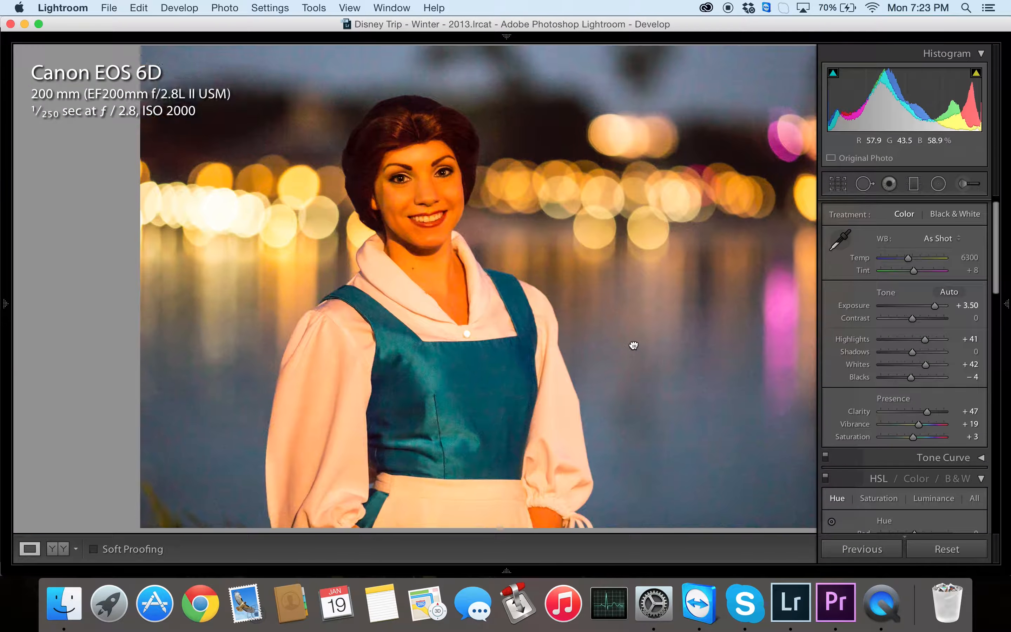
click(628, 345)
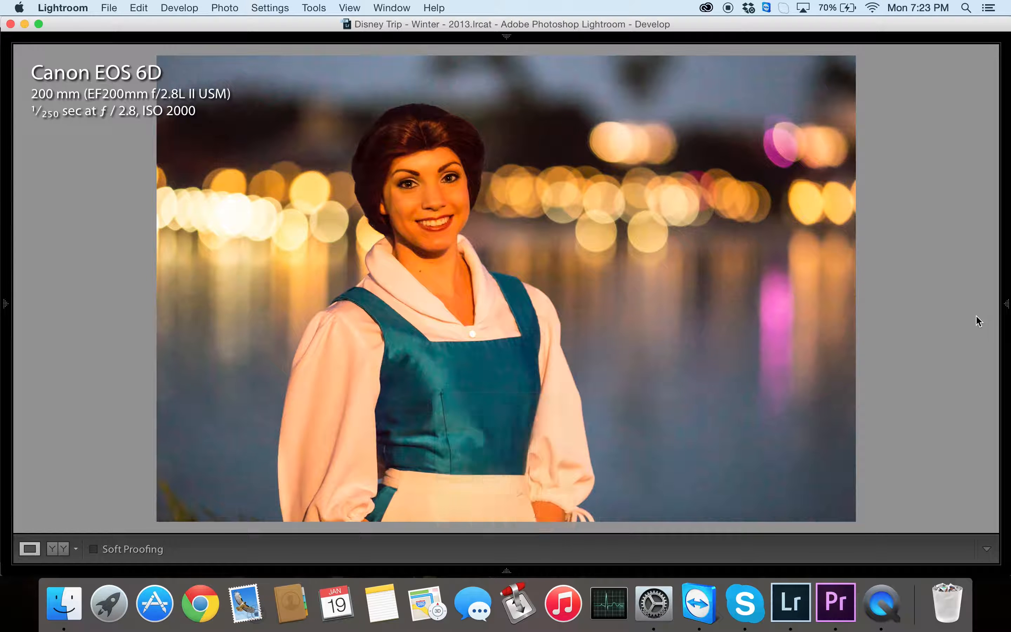
Step: Darken the shadows to -44 and set the contrast to +25
mouse_move(1006, 310)
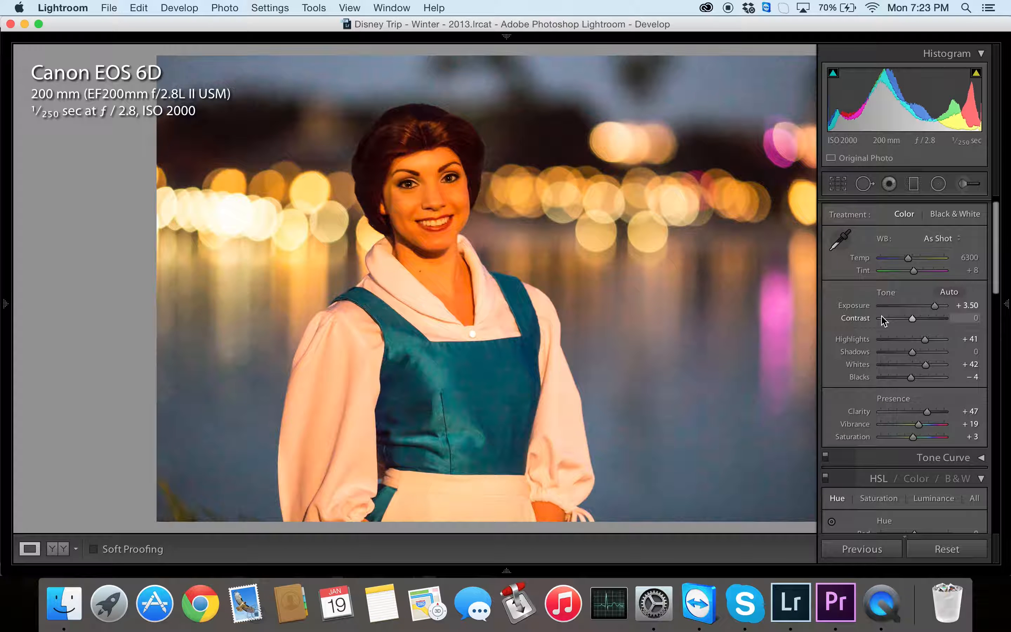
mouse_move(914, 353)
mouse_down()
mouse_move(918, 362)
mouse_move(897, 361)
mouse_up()
scroll(960, 352, down, 1)
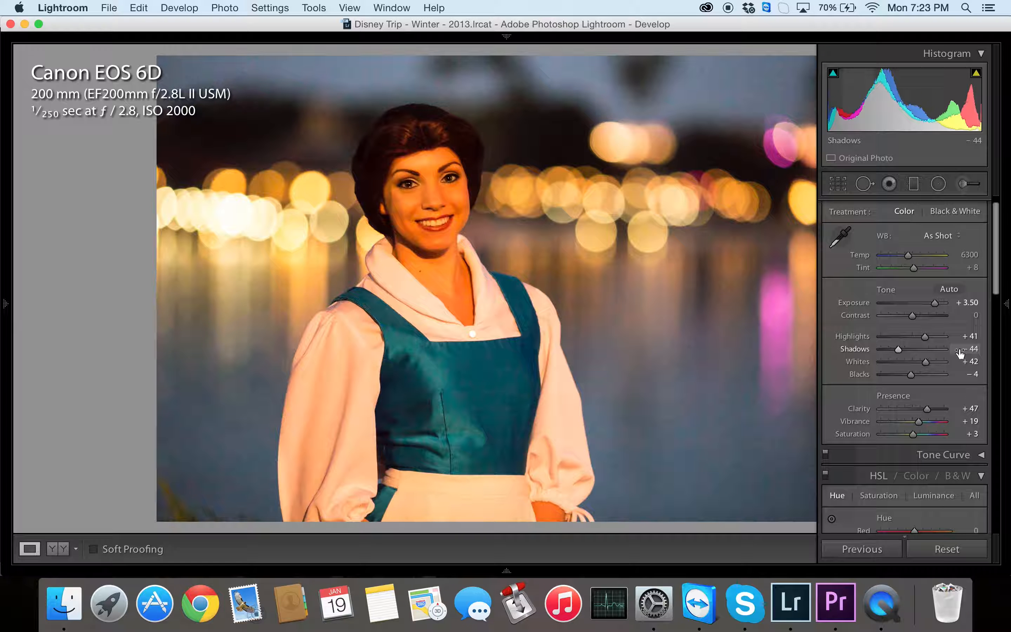
click(970, 316)
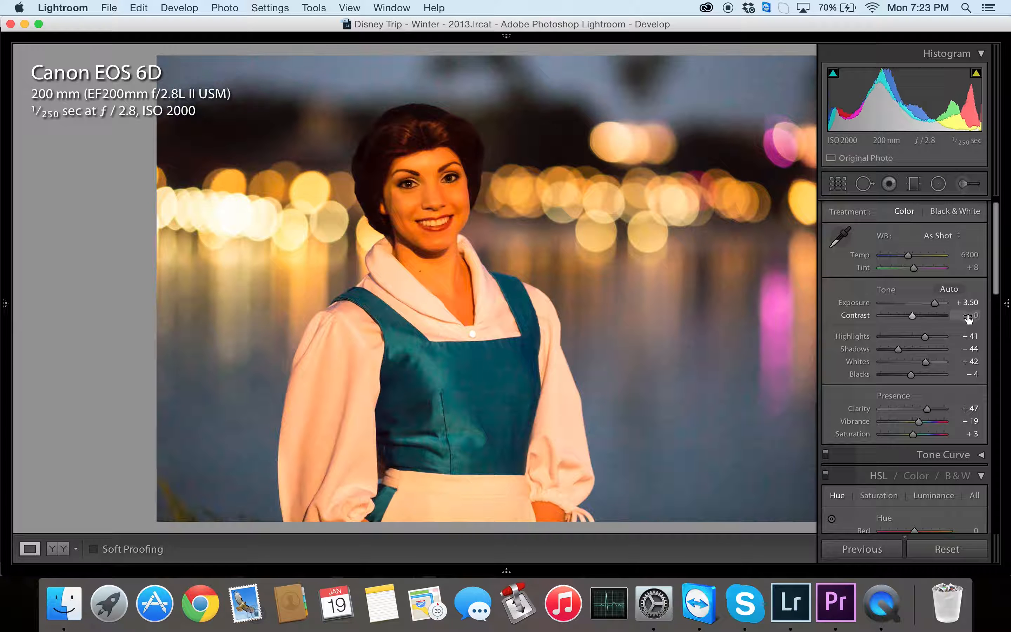
text(25)
key(Return)
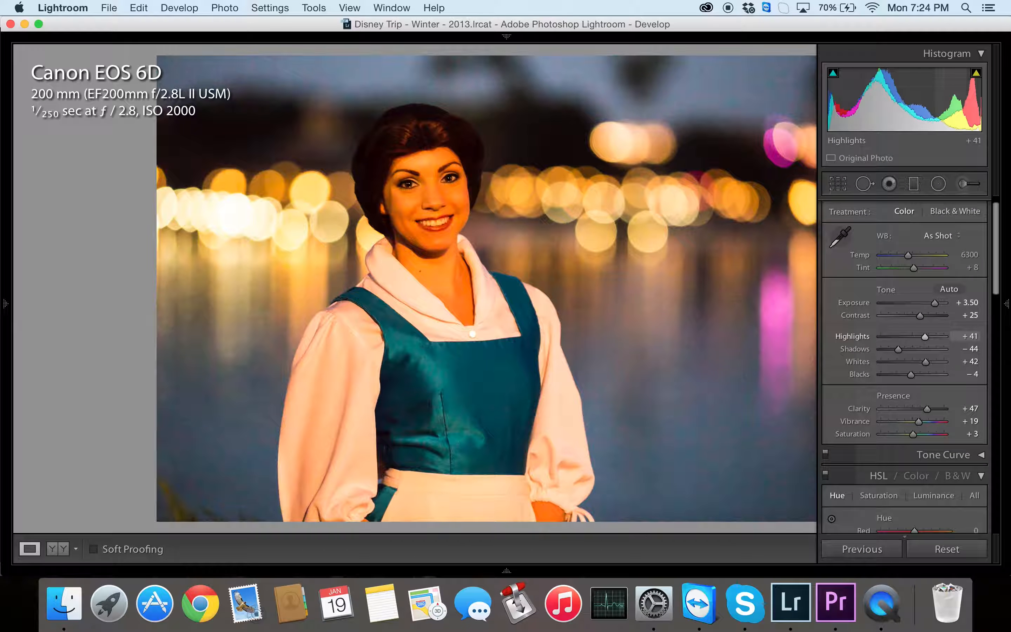
Step: Set contrast to +15, shadows to -35 and blacks to -9
click(970, 316)
text(15)
key(Return)
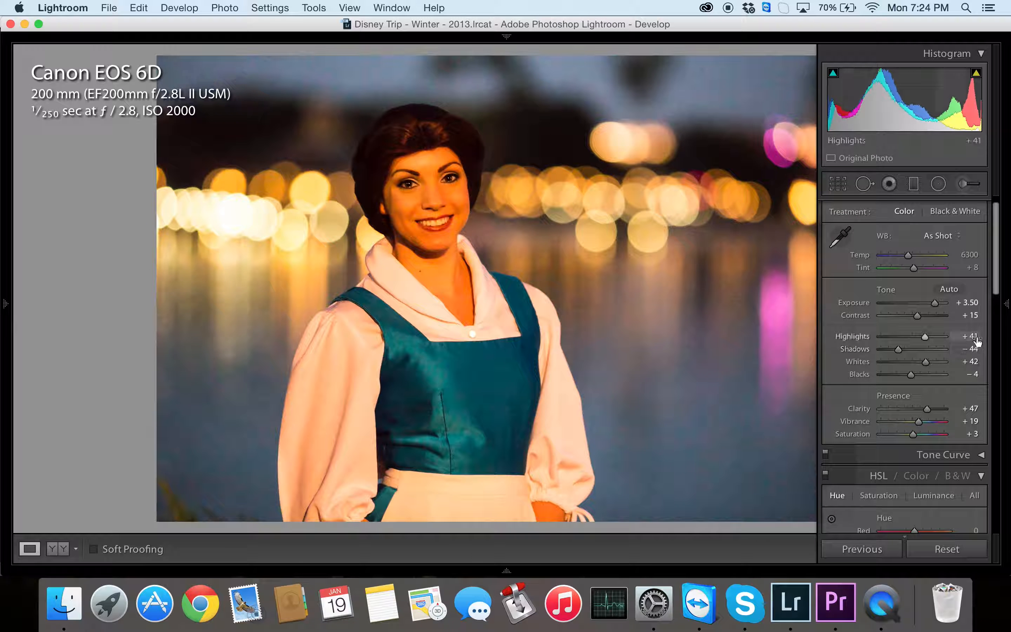
click(977, 351)
text(-35)
key(Return)
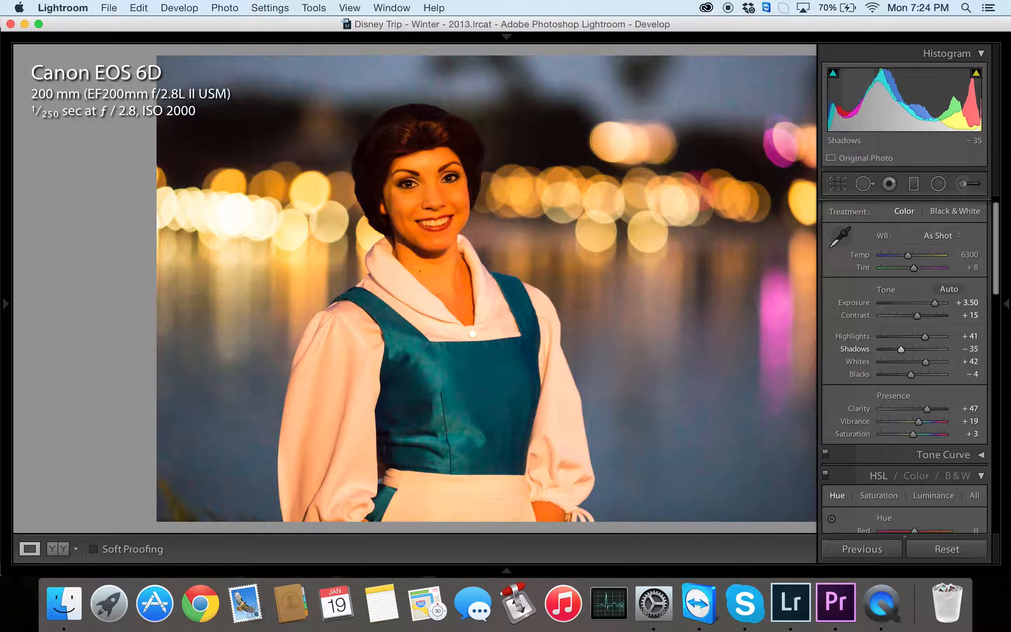
click(968, 373)
text(-9)
key(Return)
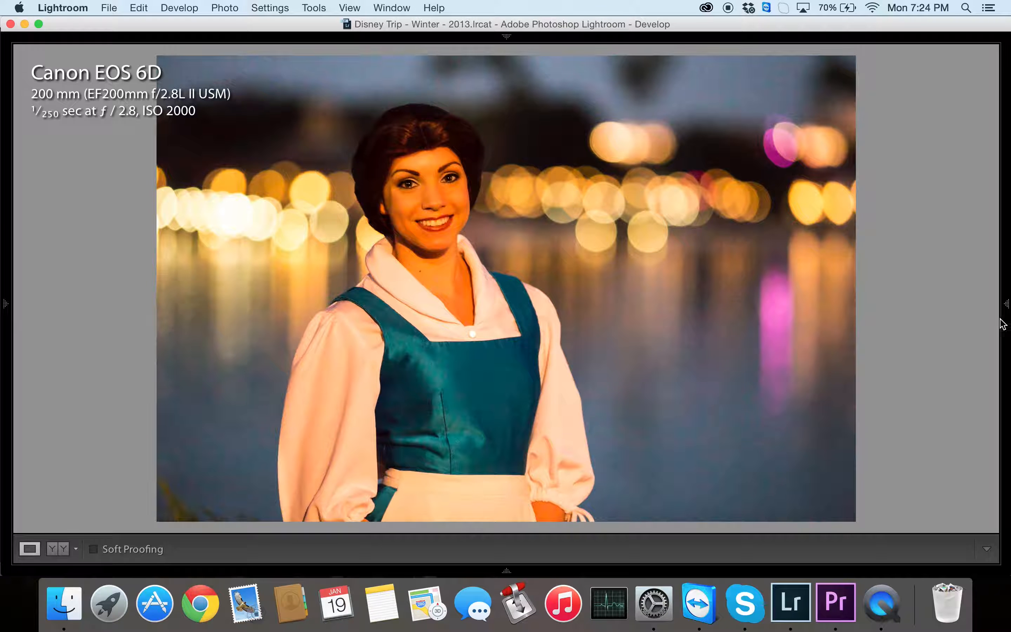
Step: Raise luminance noise reduction to 79 and color noise reduction to 100
click(1005, 305)
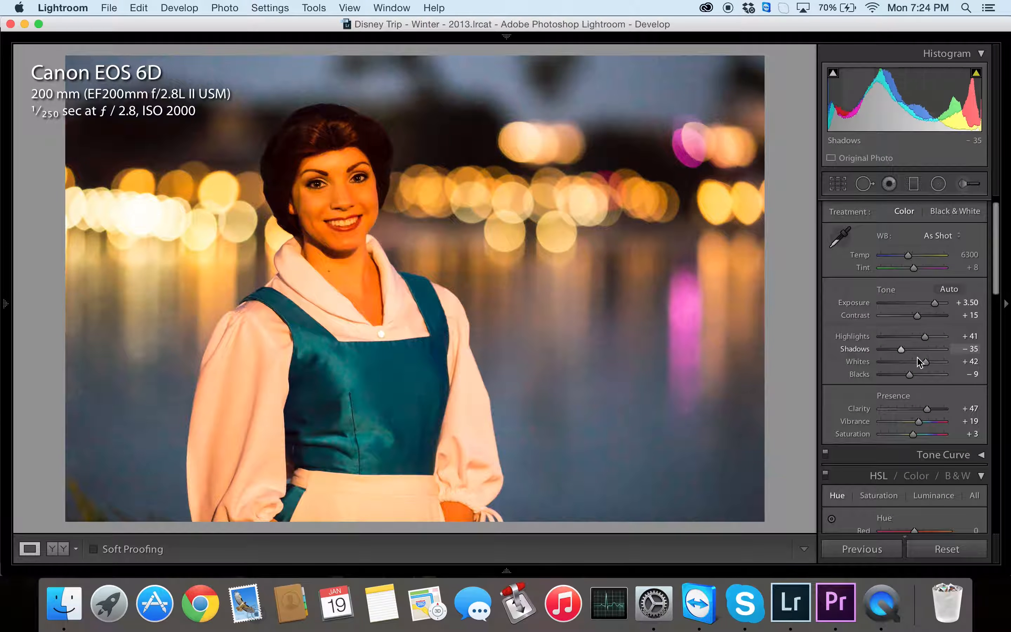
scroll(919, 356, down, 10)
scroll(923, 356, down, 6)
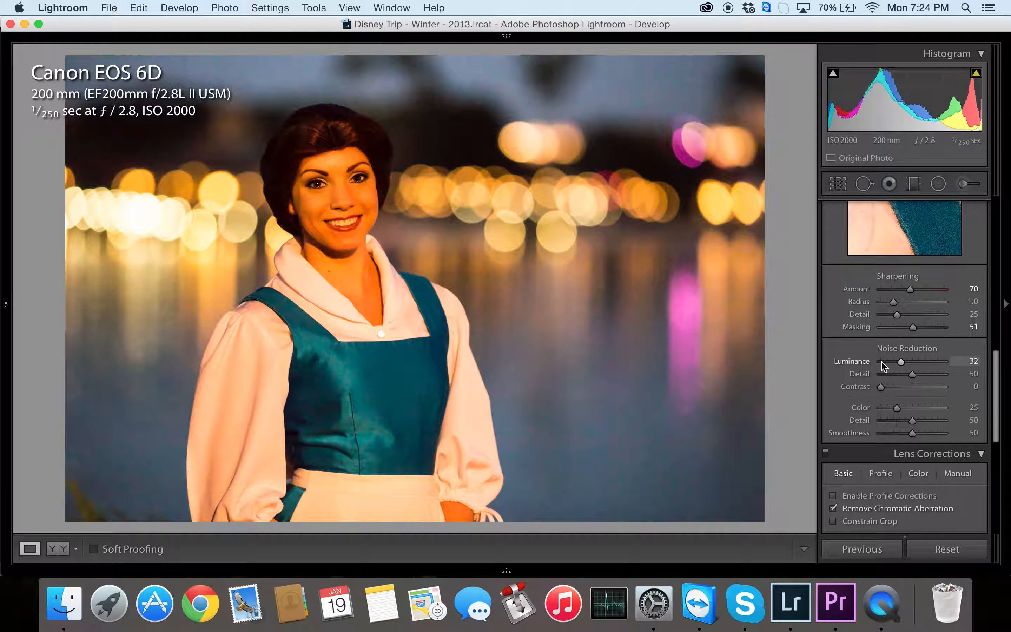
drag(903, 362, 916, 364)
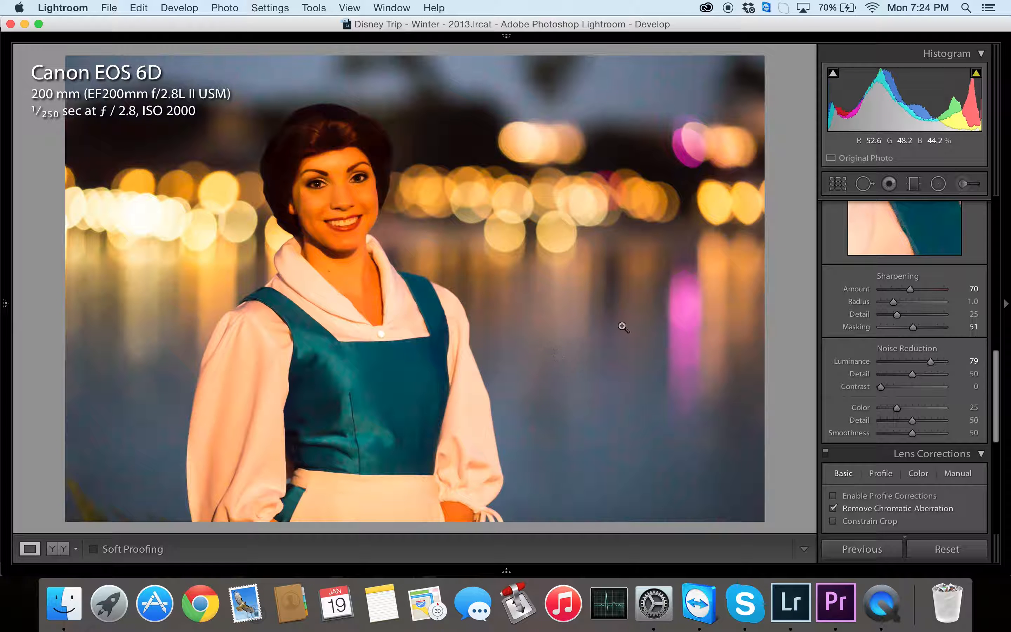
drag(904, 414, 950, 412)
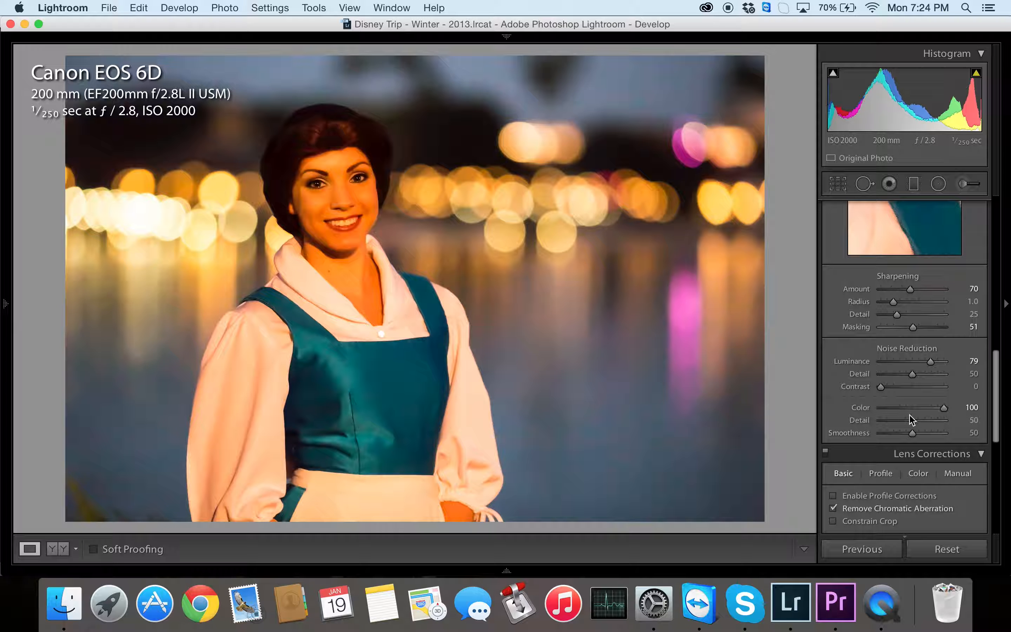
Step: Compare color noise reduction at 0 and 15 with 100, checking the blurred water background up close, and leave it at 100
drag(942, 411, 768, 395)
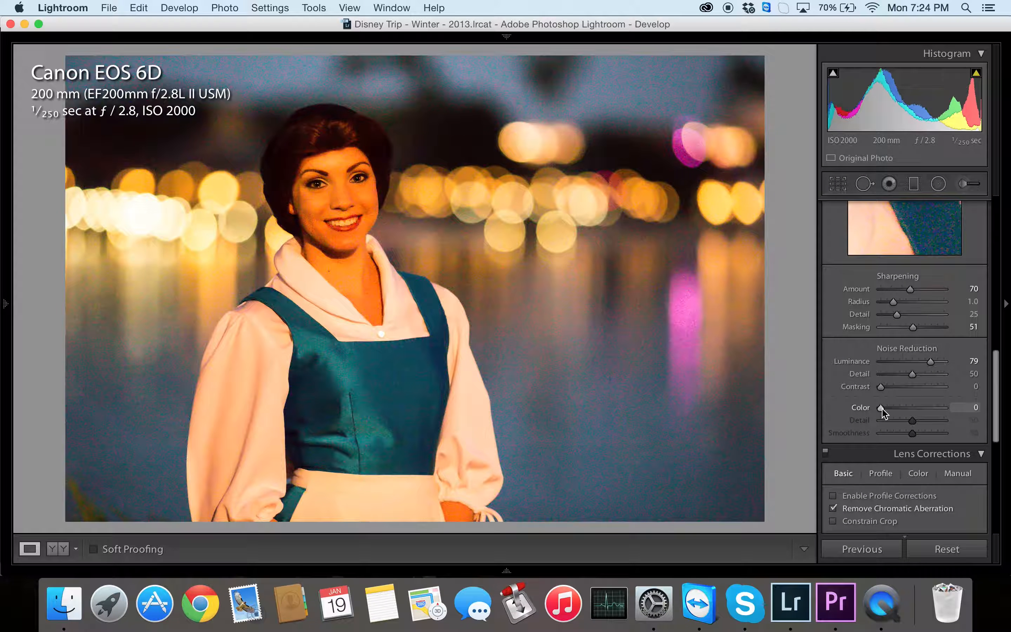
drag(882, 412, 957, 409)
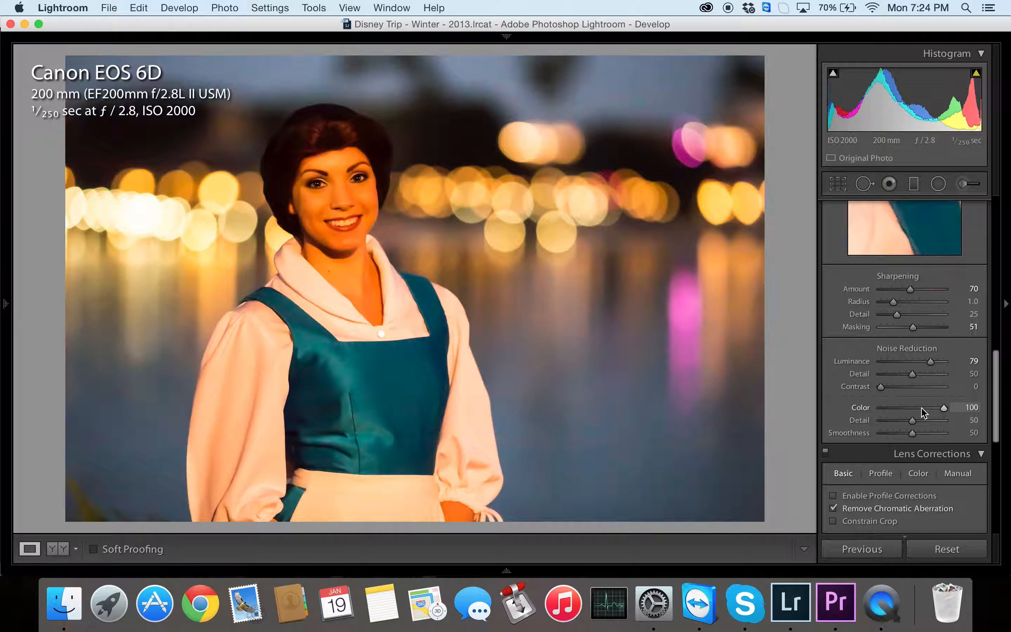
click(560, 354)
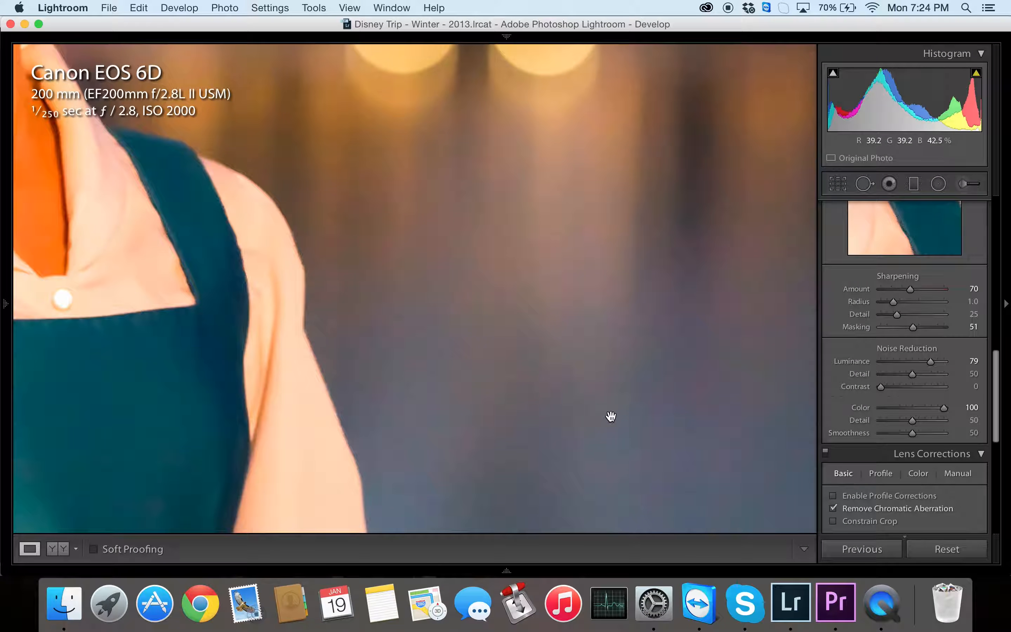
drag(614, 338, 423, 319)
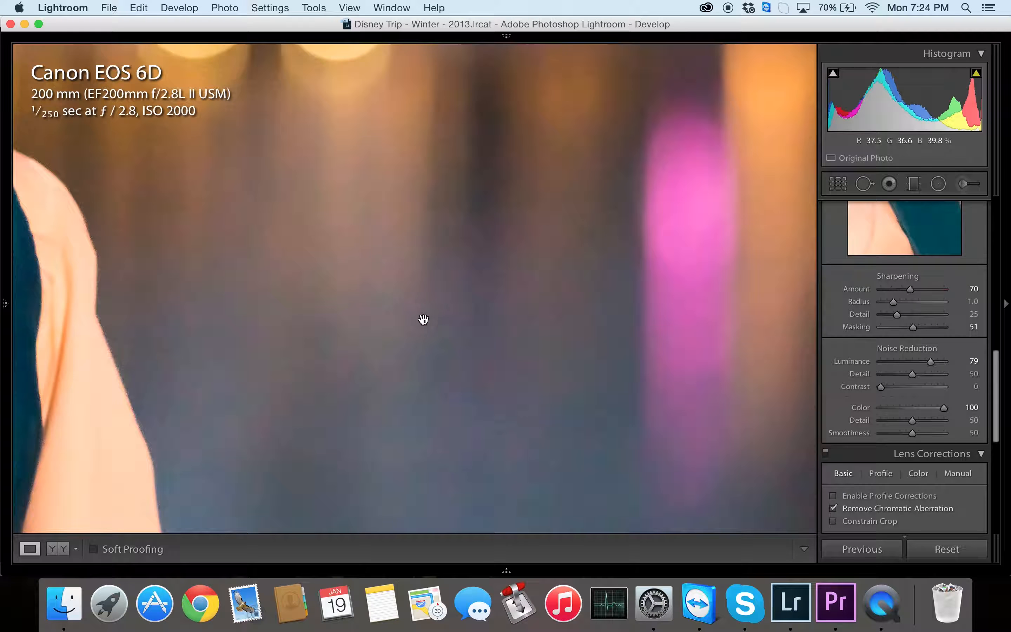
click(891, 409)
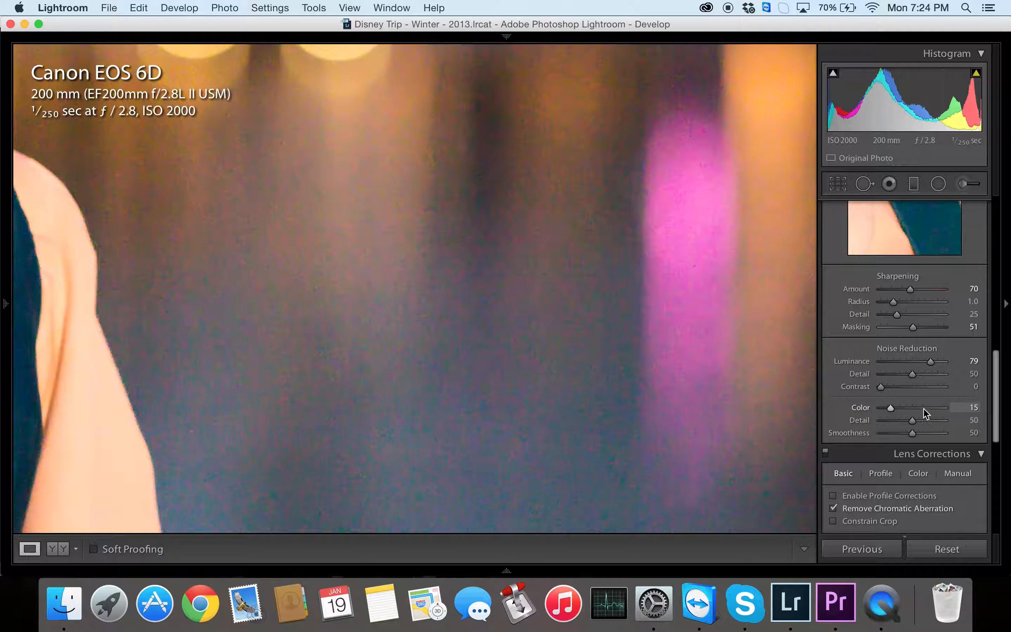
click(945, 408)
click(512, 372)
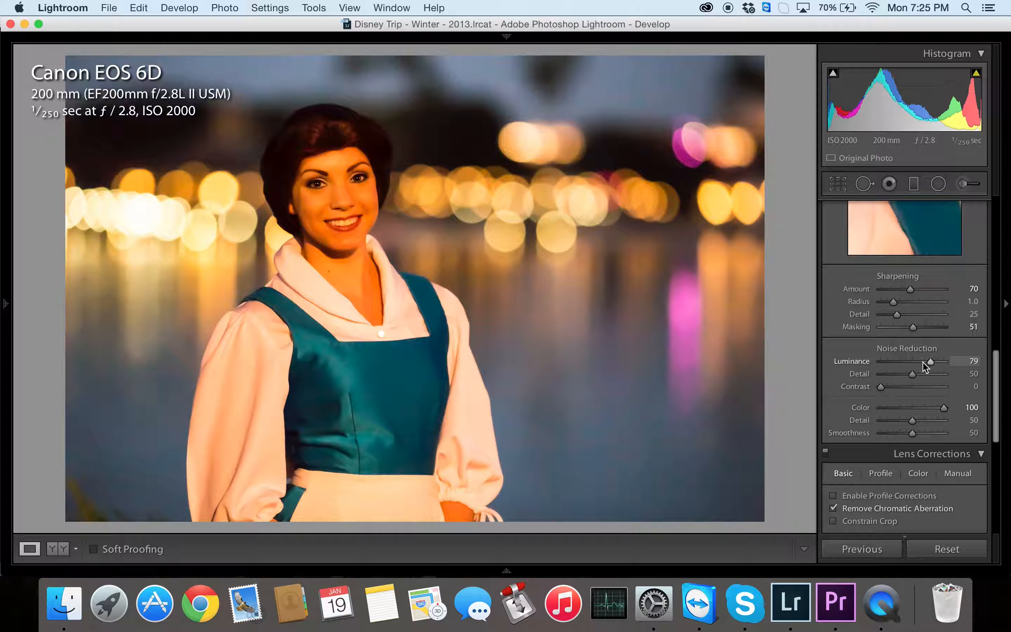
Step: Raise luminance noise reduction to 90 and set the sharpening masking to 66
scroll(924, 365, up, 1)
drag(933, 375, 933, 375)
scroll(933, 374, down, 1)
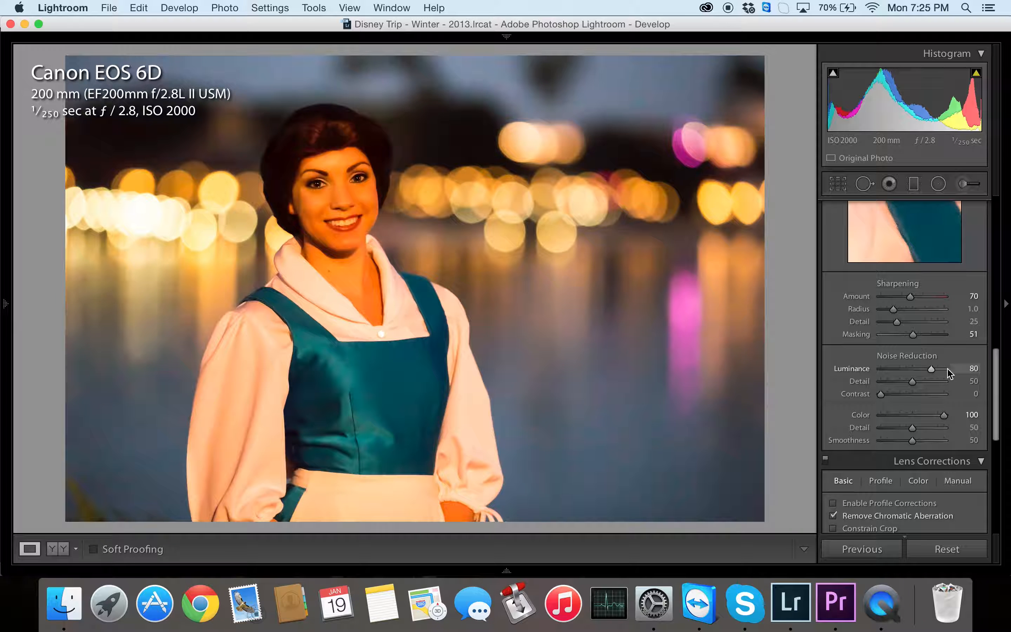
drag(934, 375, 937, 369)
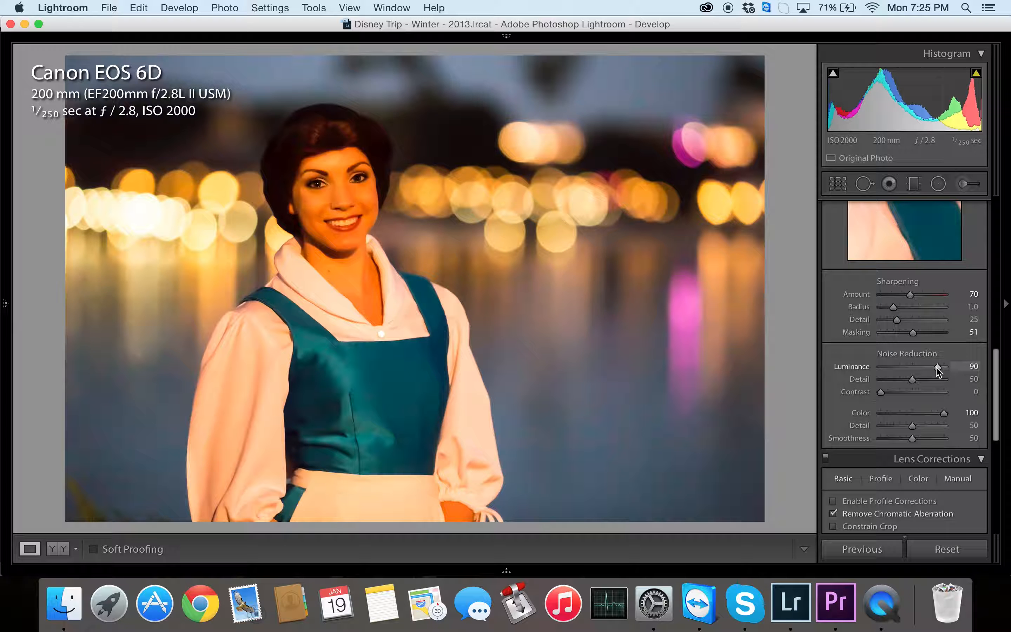
key(alt)
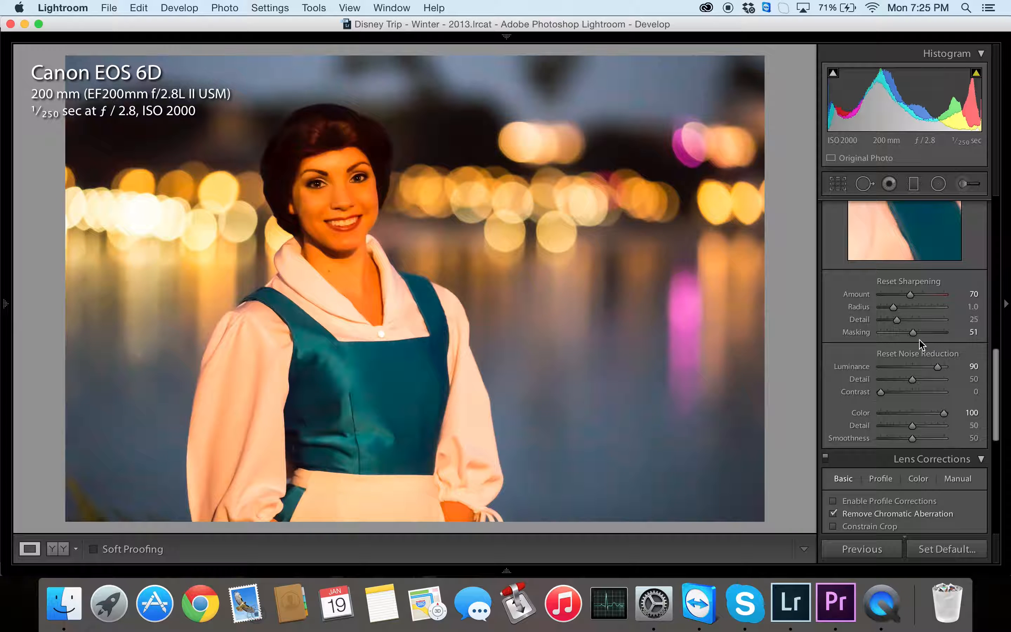
mouse_move(912, 336)
mouse_down()
mouse_move(879, 336)
mouse_move(922, 339)
mouse_up()
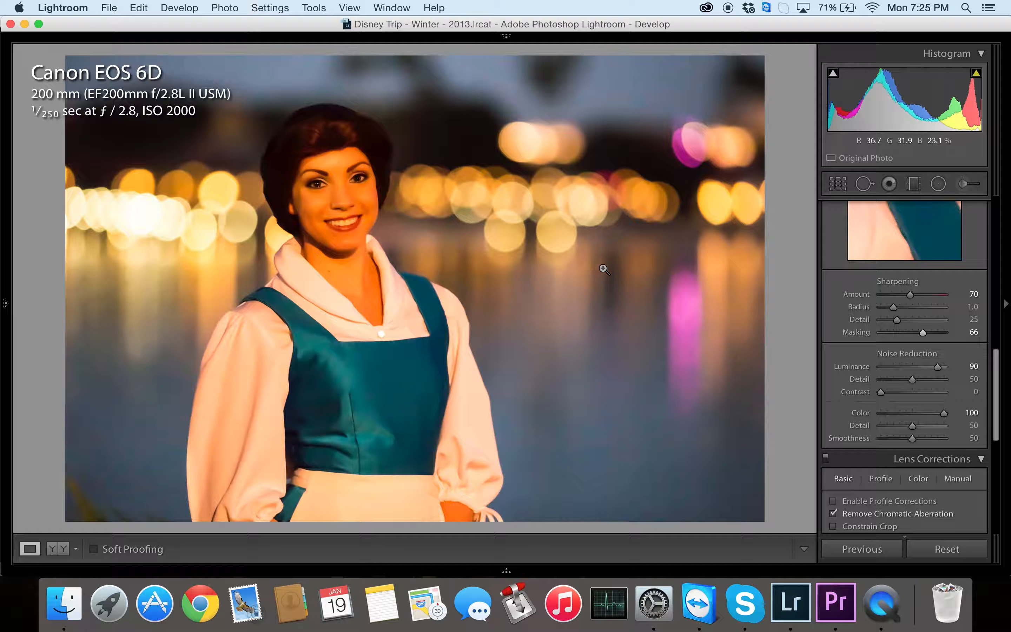
Step: Set a custom white balance by sampling the woman's white collar as the target neutral
scroll(944, 401, up, 15)
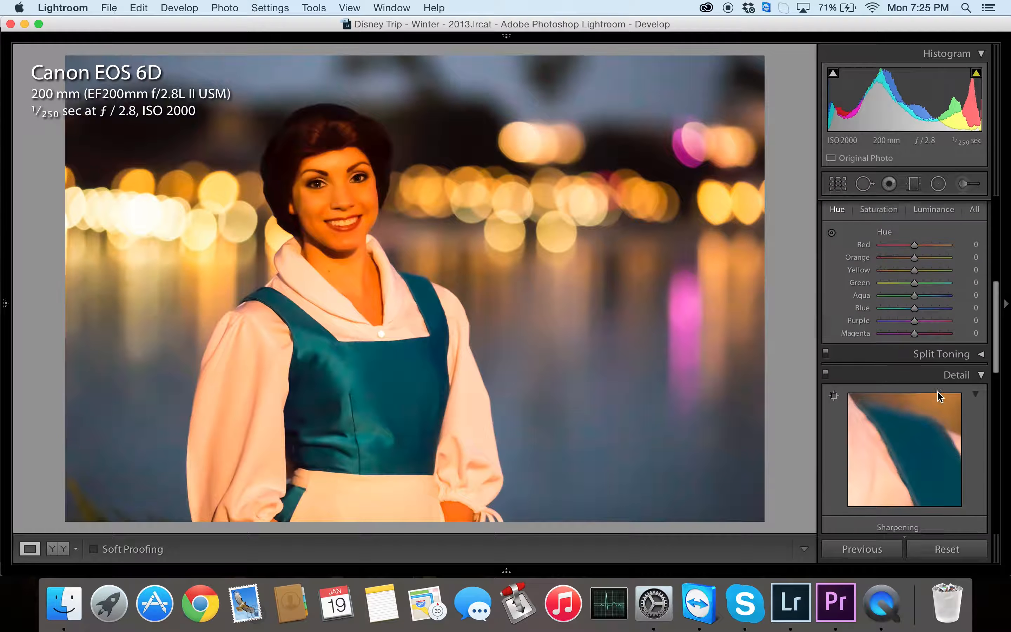
scroll(942, 390, up, 2)
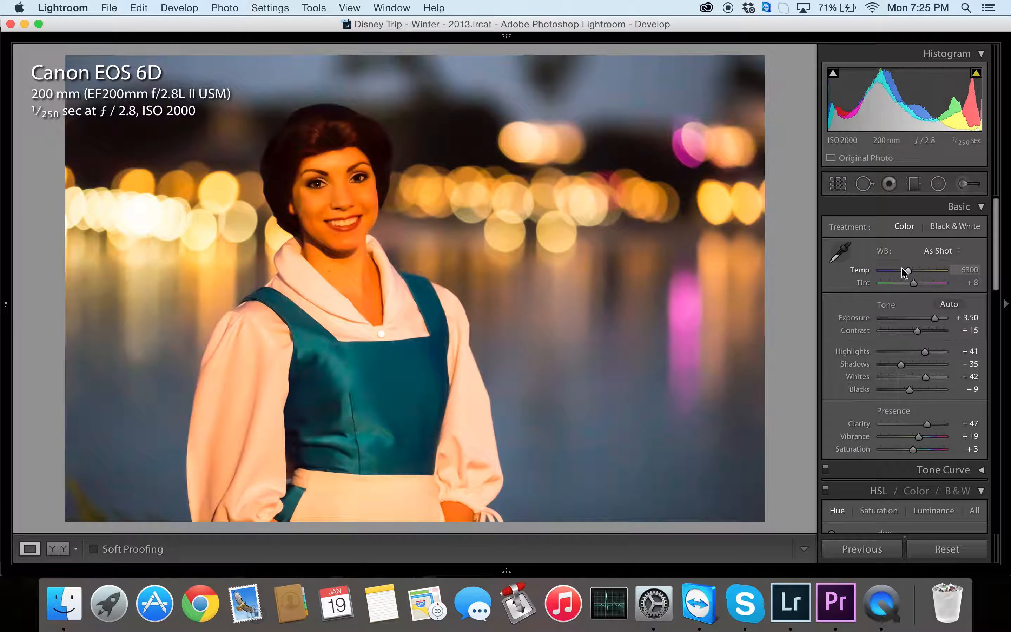
click(843, 256)
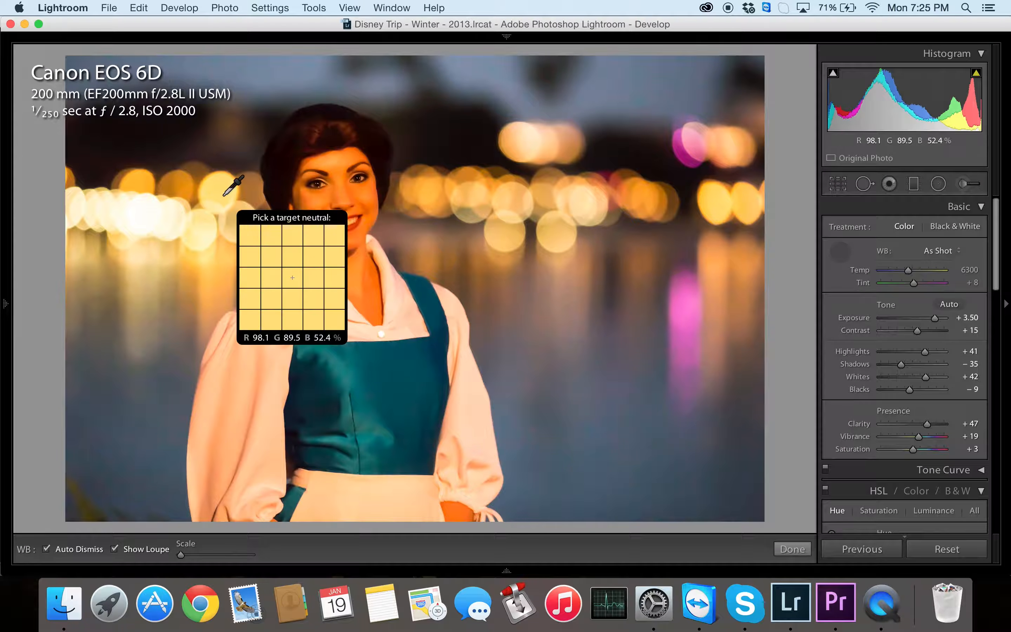
click(338, 302)
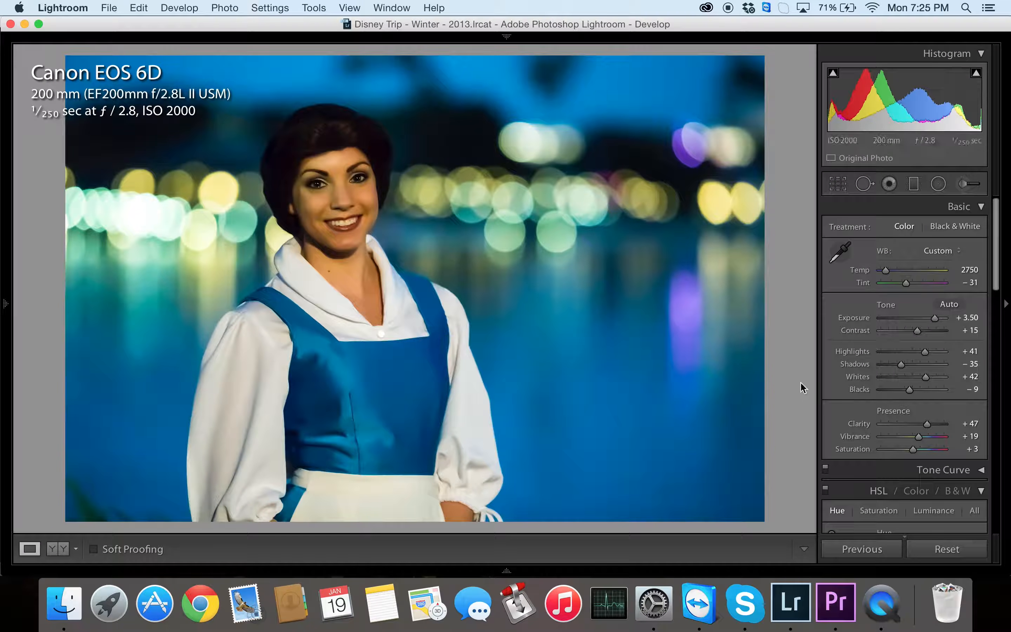
Step: Try other white balance neutrals by sampling the white sleeve and three spots on the apron
click(840, 252)
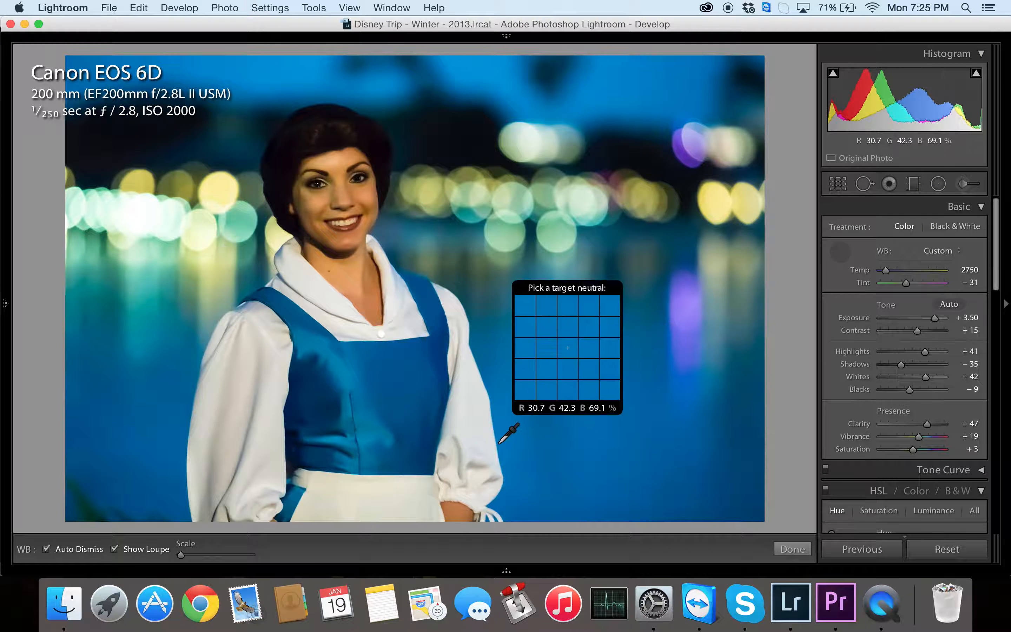
click(485, 443)
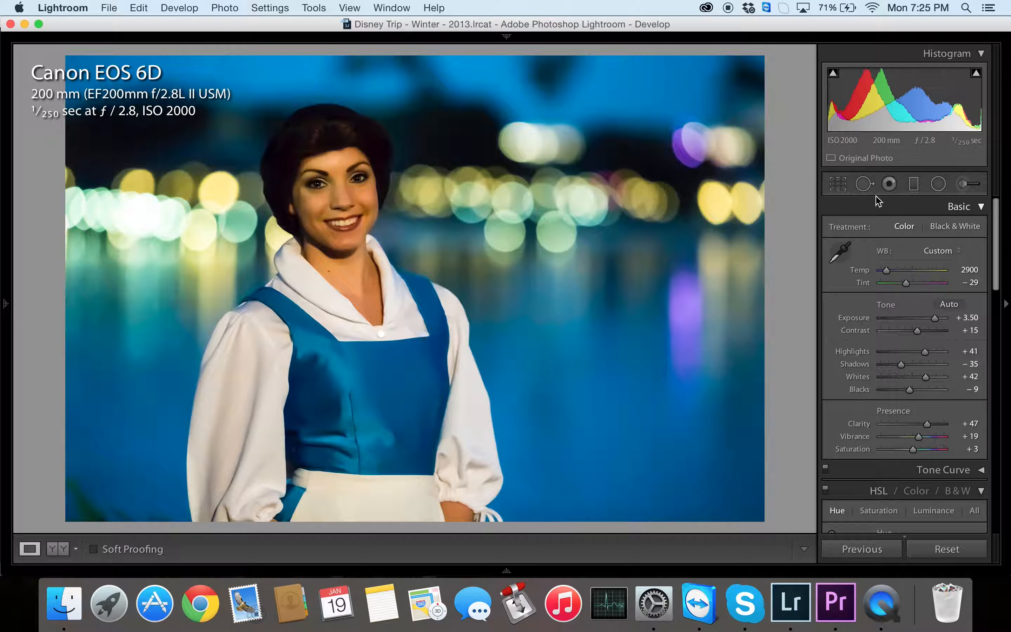
click(841, 253)
click(329, 489)
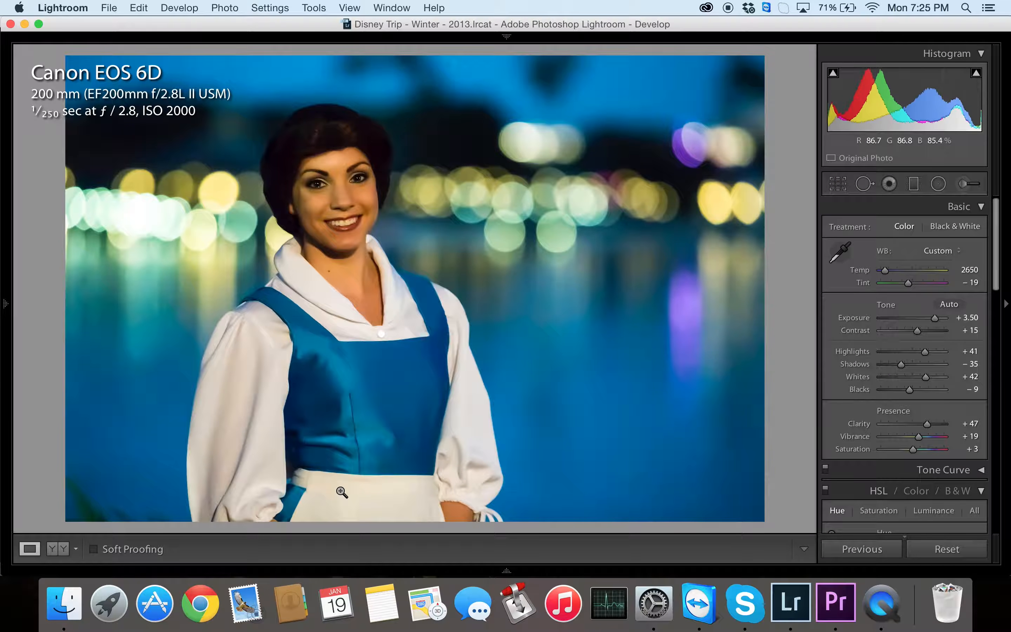
click(841, 253)
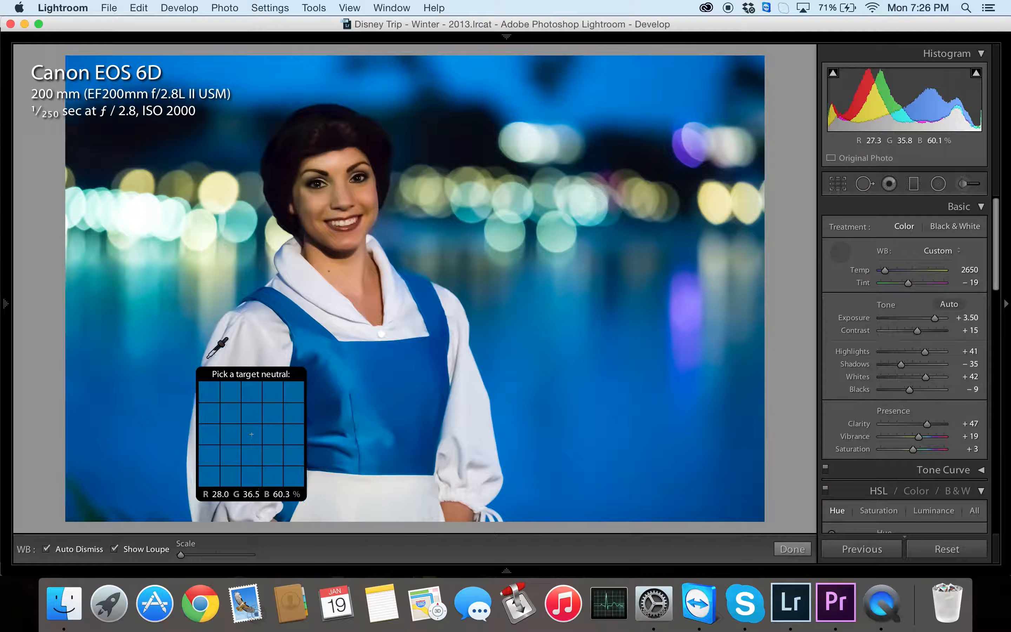
click(380, 502)
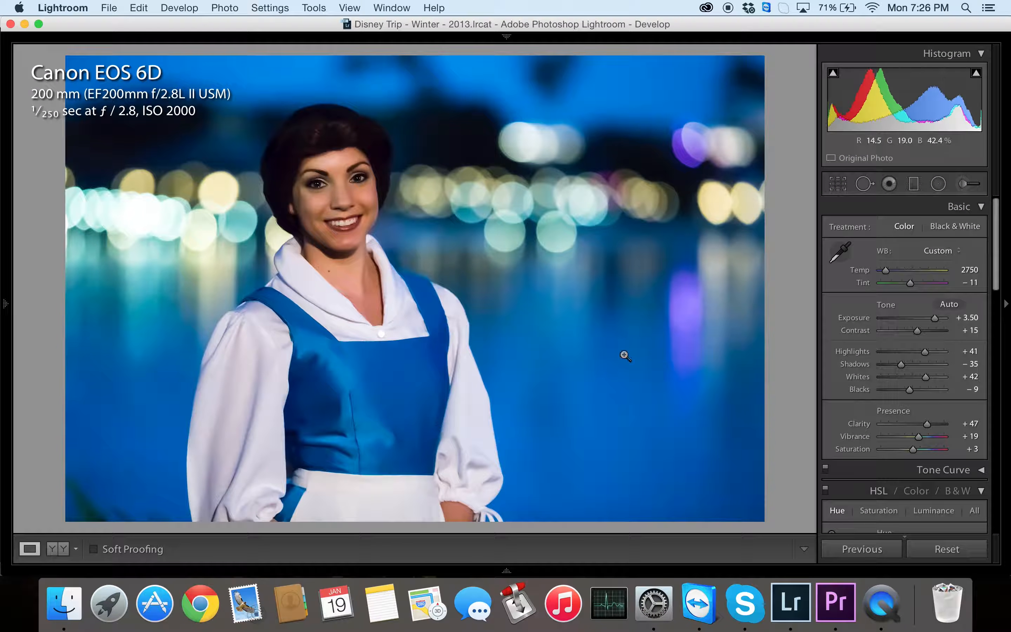
click(841, 253)
click(345, 518)
Step: Try white balance samples from a bokeh light, the side of the face and the collar
click(847, 261)
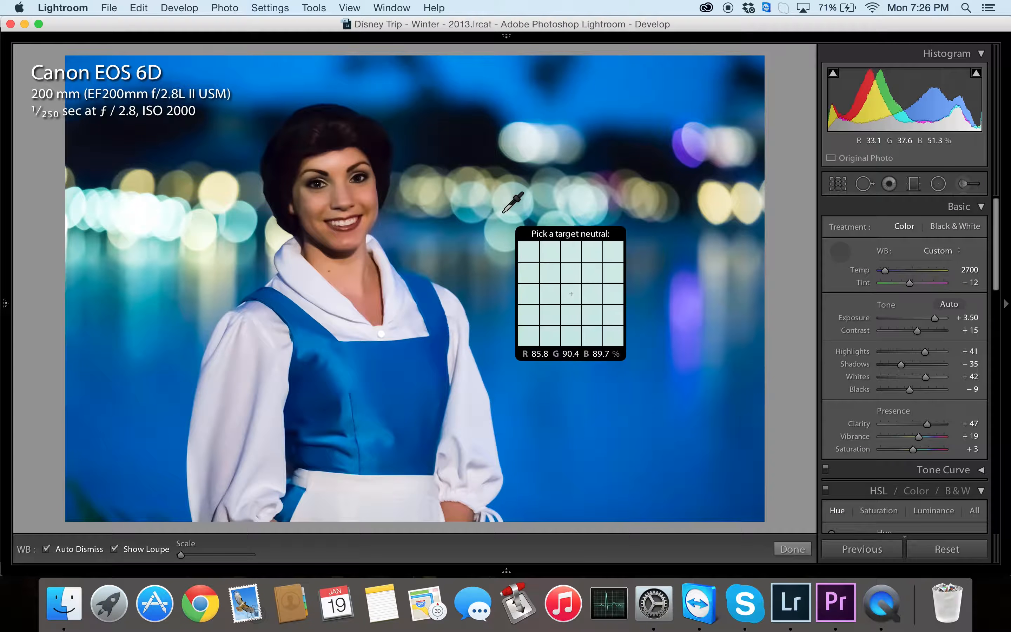
click(512, 239)
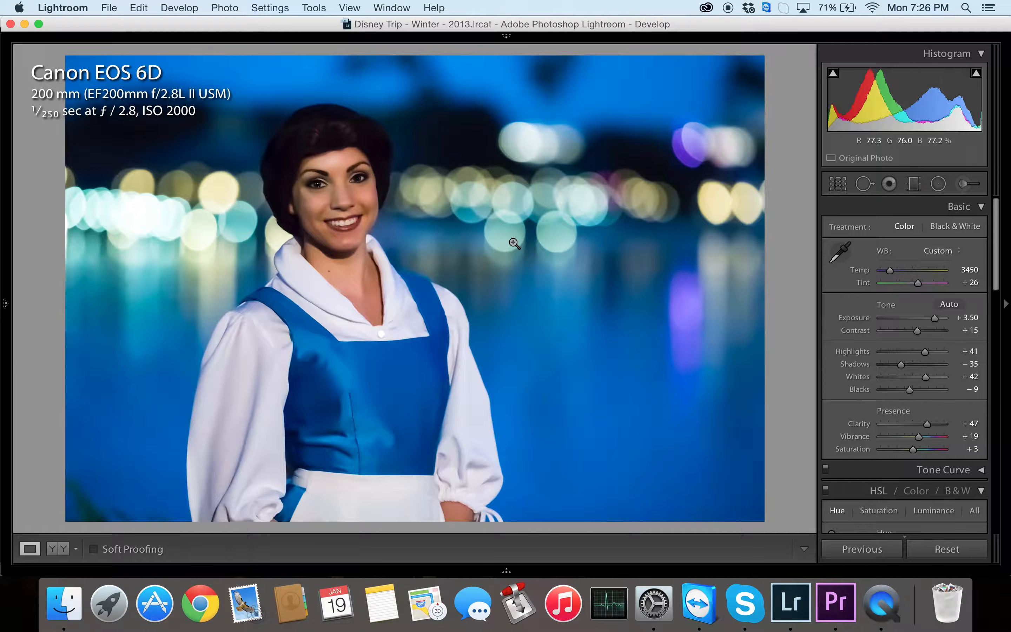
click(841, 255)
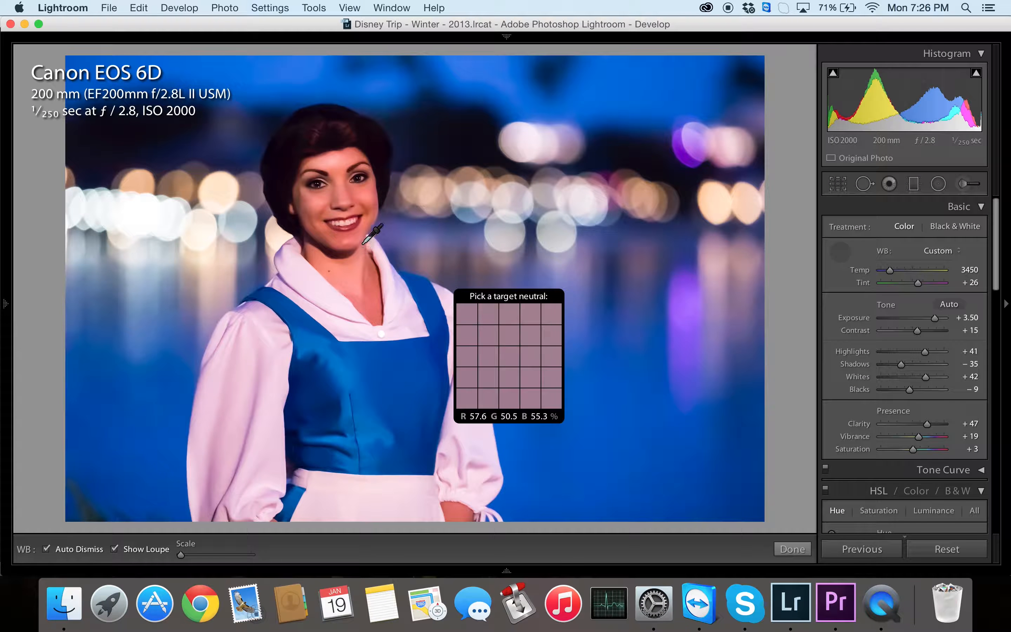
click(371, 208)
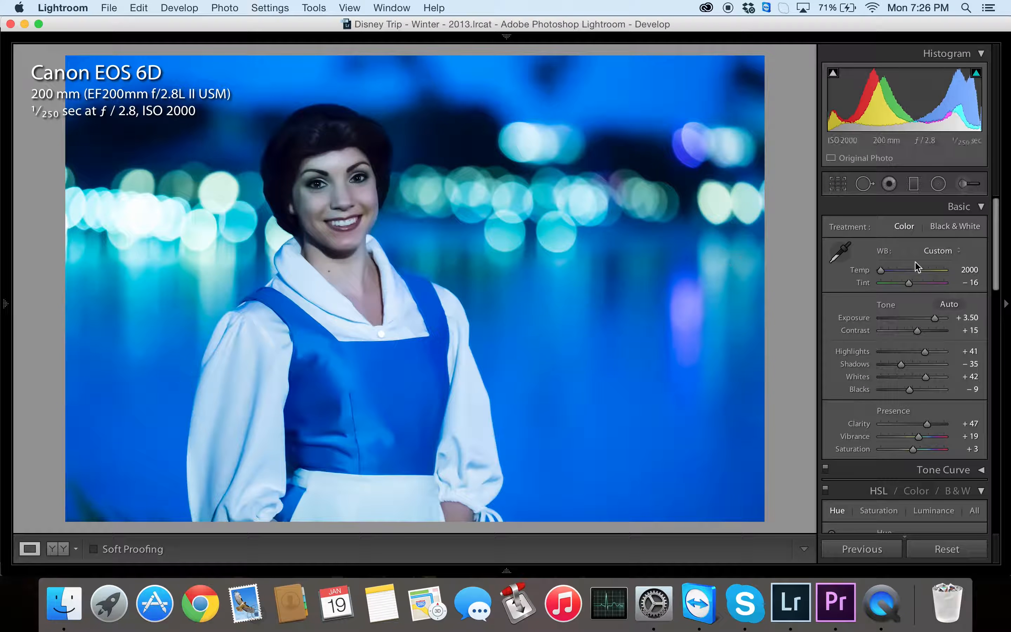
click(841, 254)
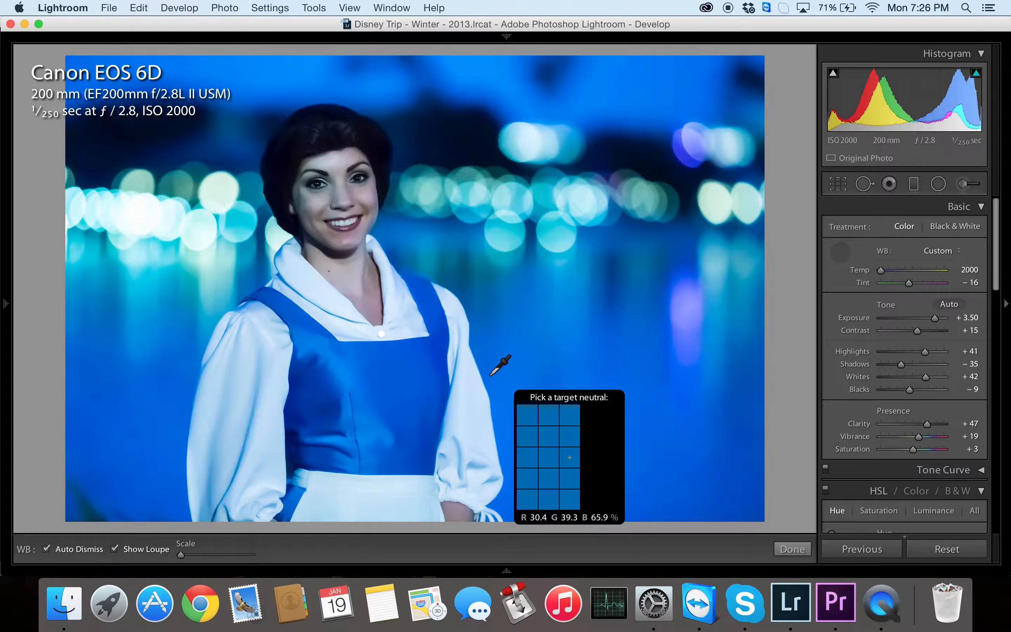
click(320, 279)
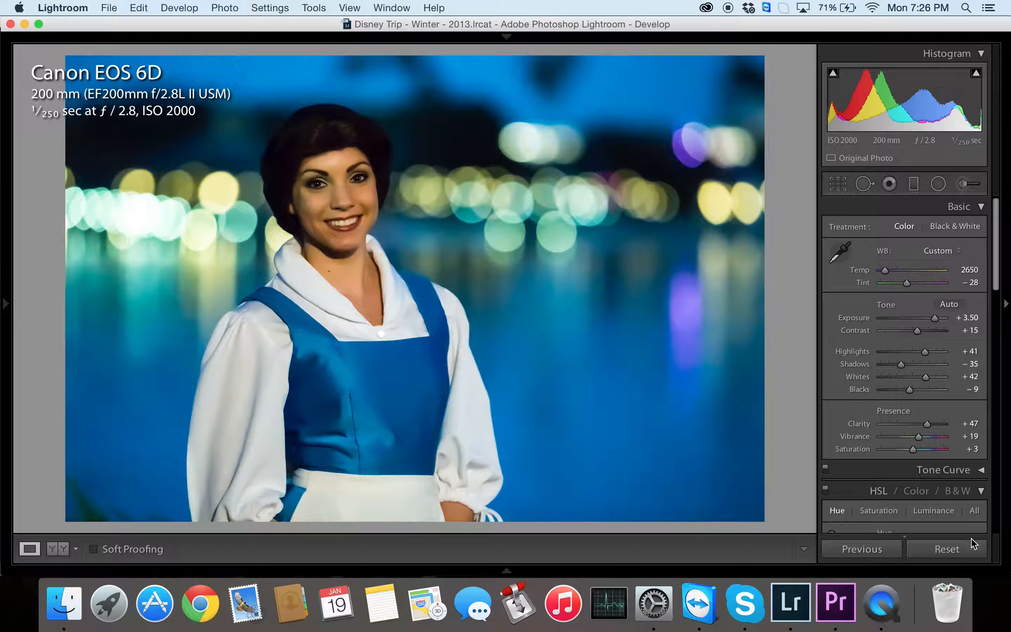
Step: Undo the white balance samples back to As Shot and redo the first custom one, temp 2750 and tint -31
key(super+z)
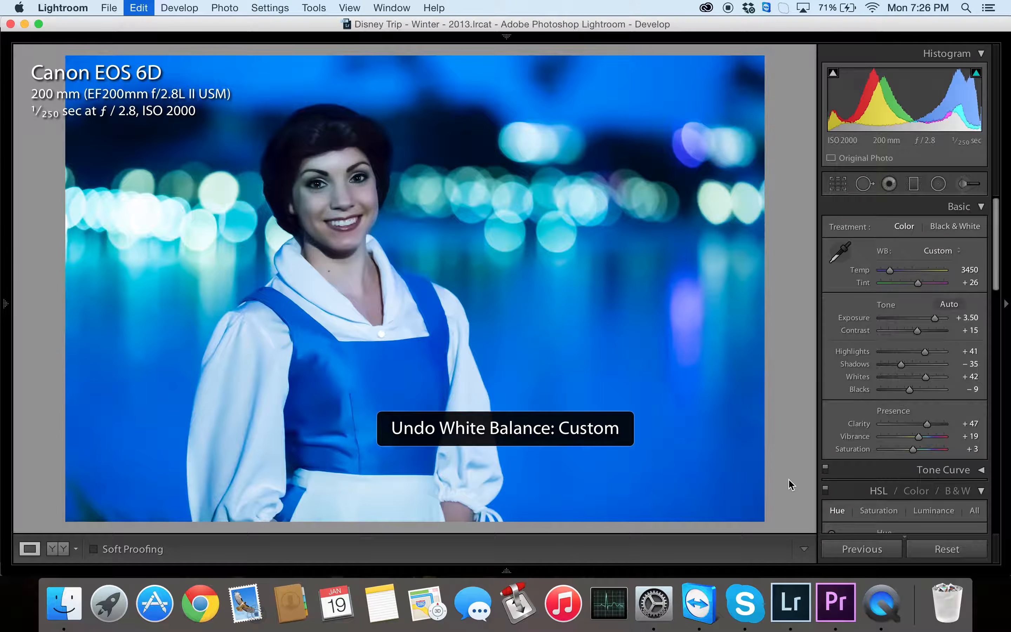
key(super+z)
key(super+z)
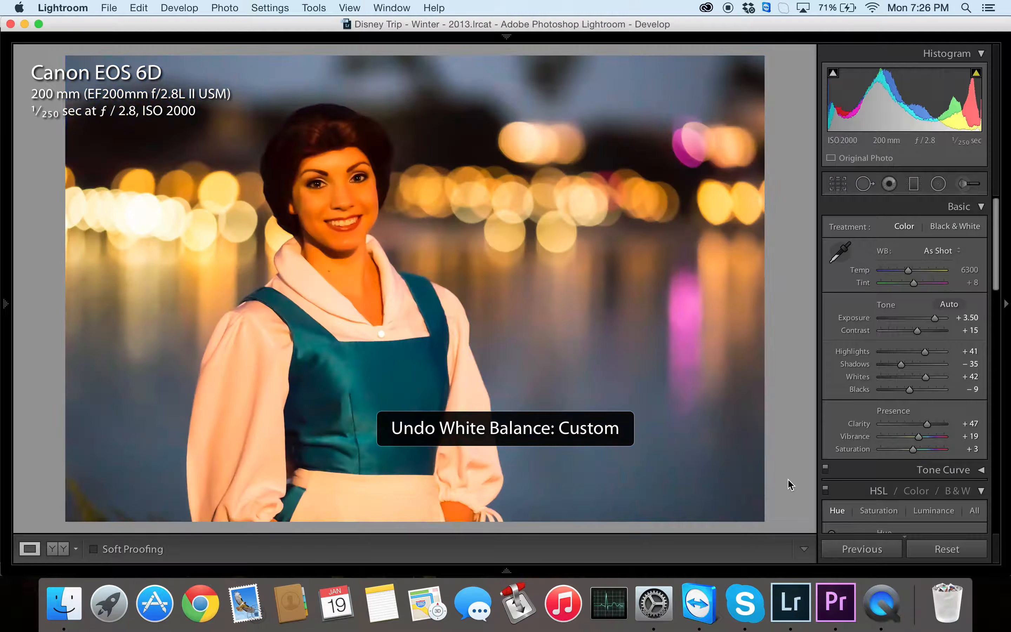
key(super+shift+z)
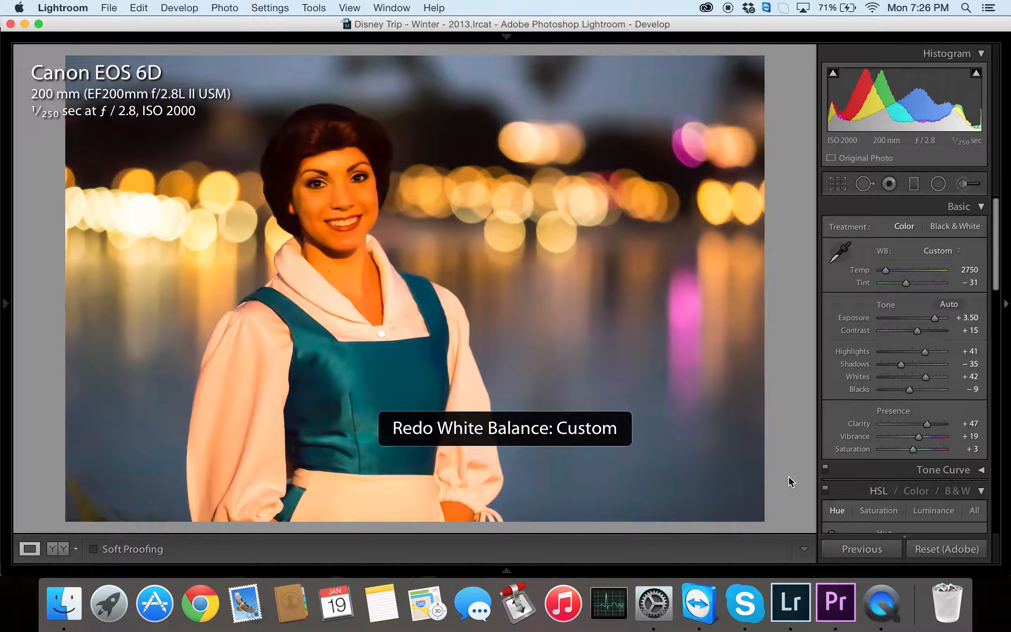
Step: Return the white balance to As Shot and try sampling the woman's face as the target neutral
key(super+z)
click(840, 251)
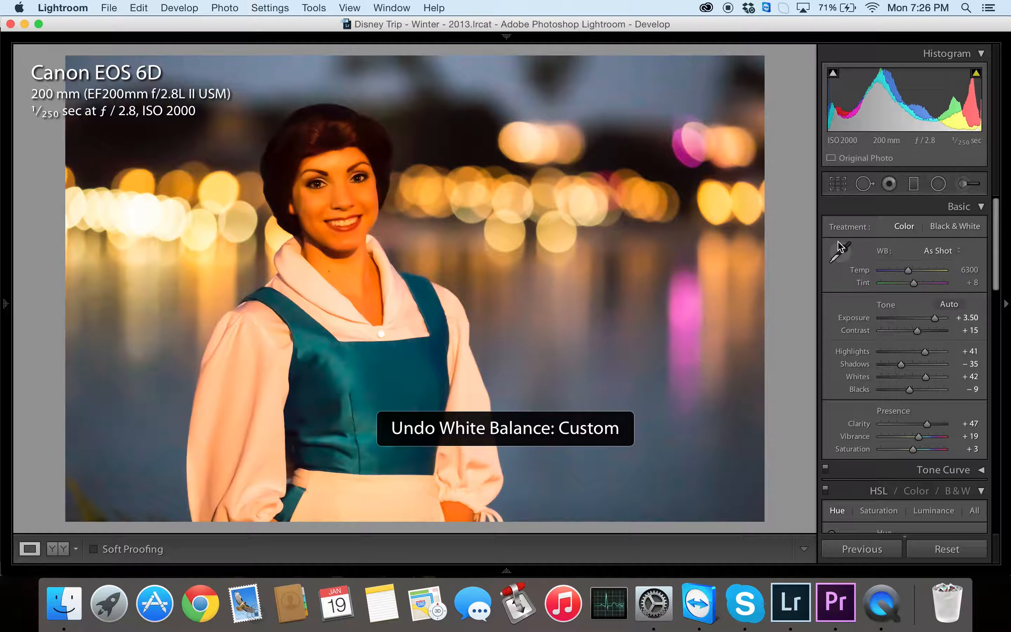
click(344, 225)
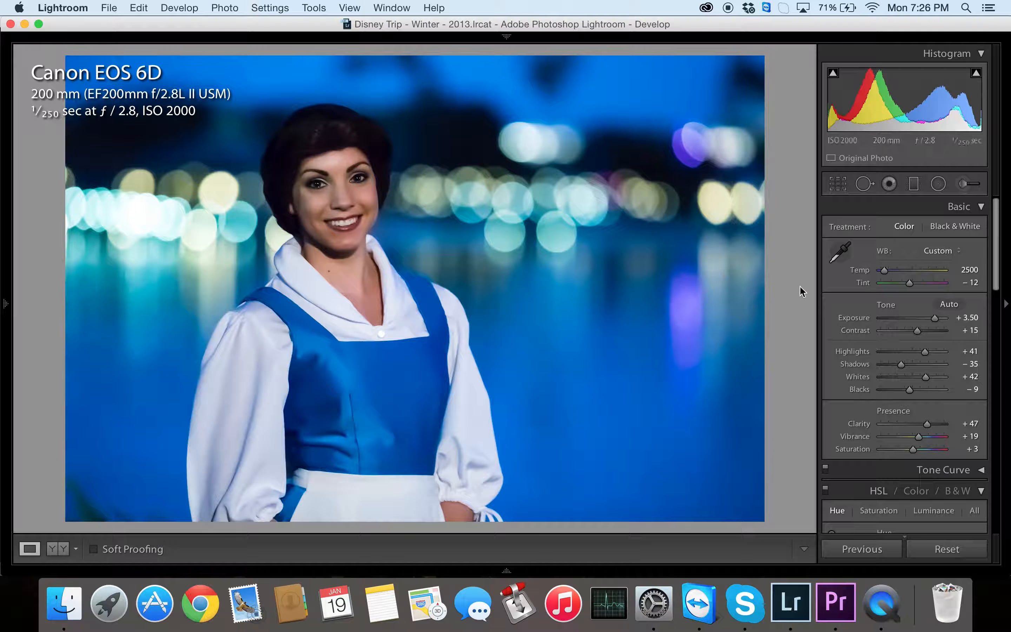
key(super+z)
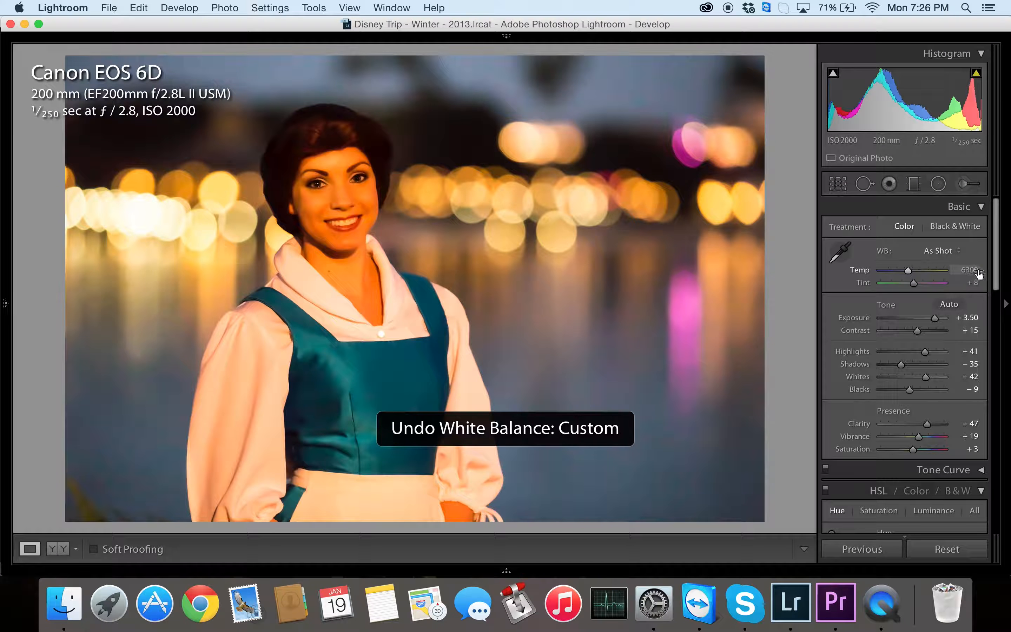
key(super+shift+z)
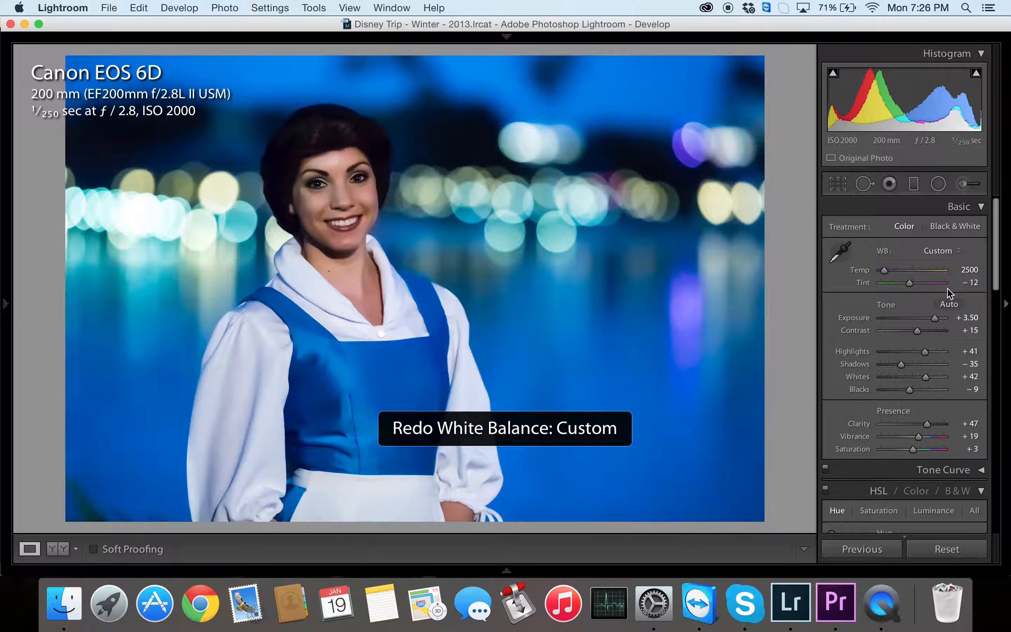
Step: Set the white balance Tint to -4
click(969, 282)
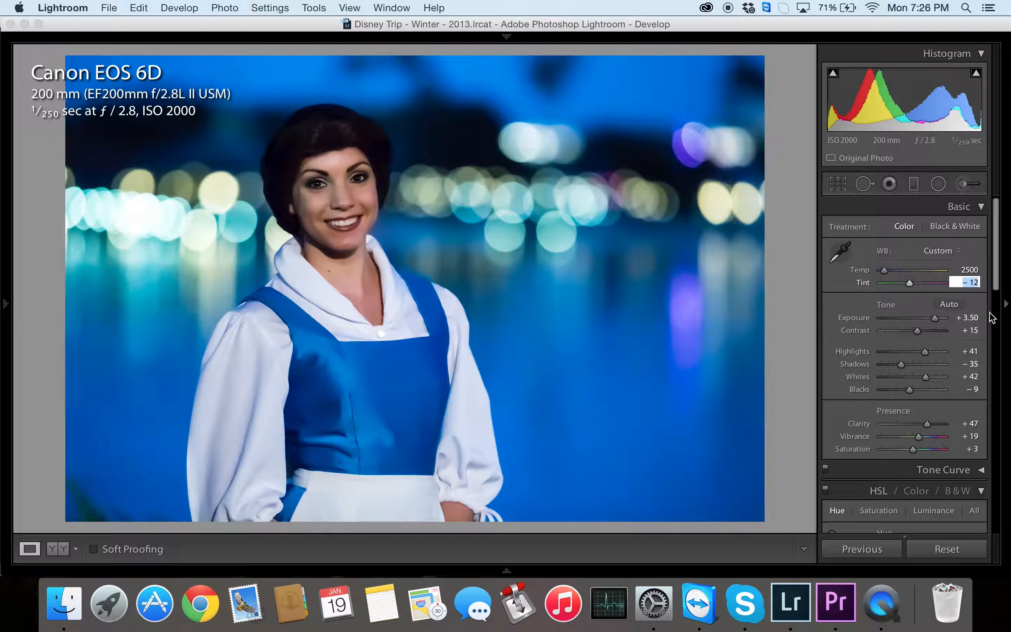
text(-)
key(BackSpace)
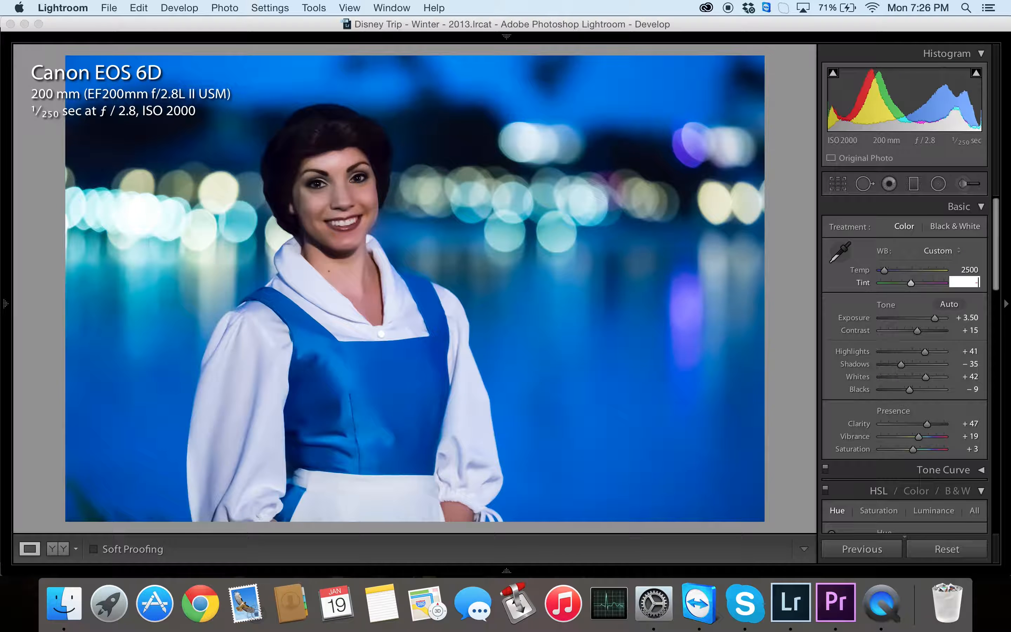
key(Return)
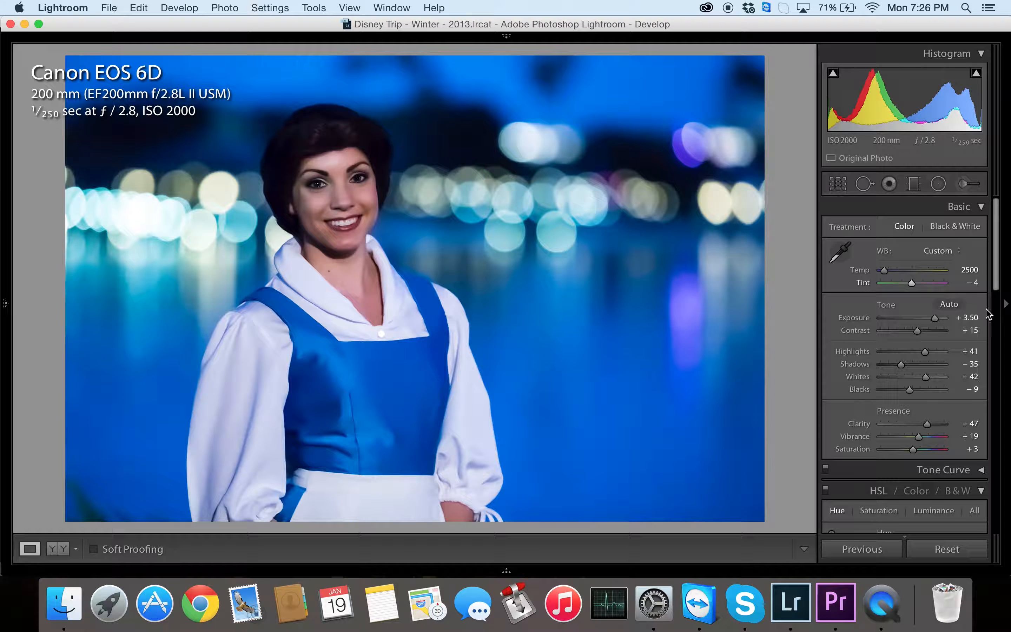
Step: Try a white balance Temp of 4500, and settle on 3800
click(968, 269)
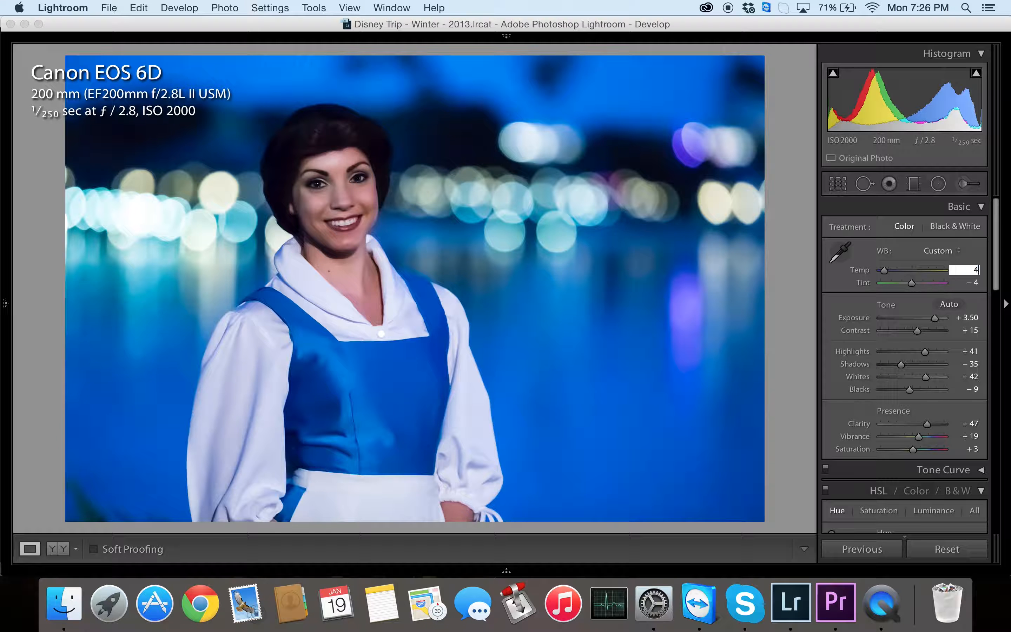
text(4500)
key(Return)
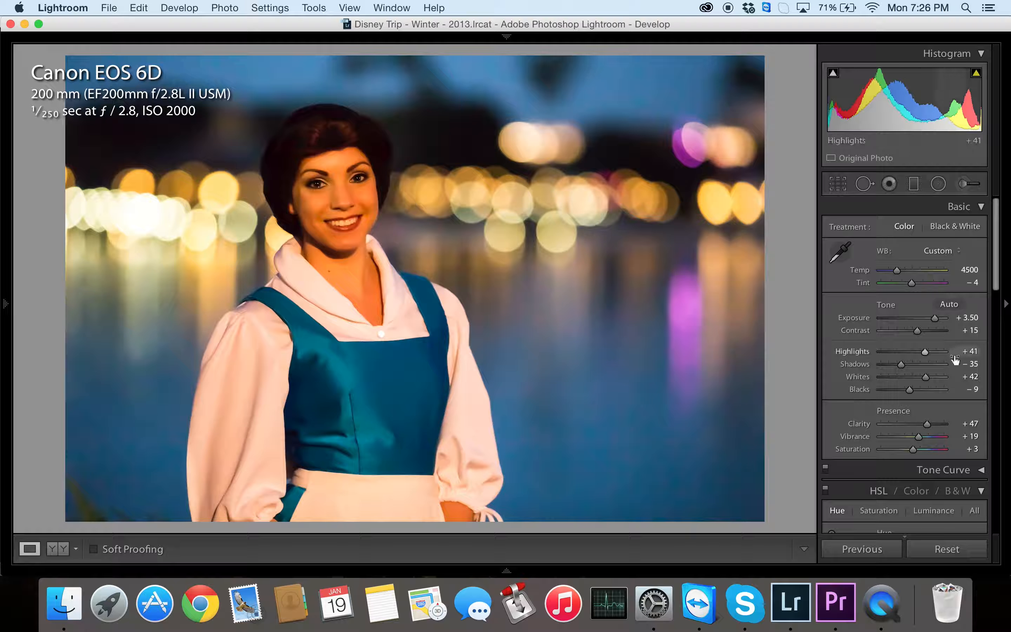
click(967, 270)
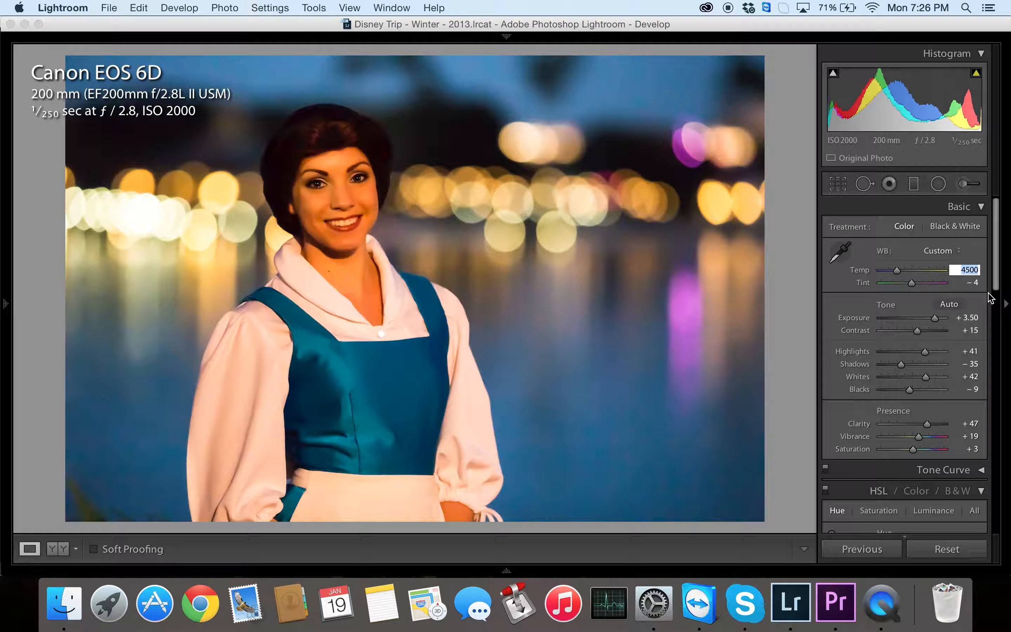
text(3800)
key(Return)
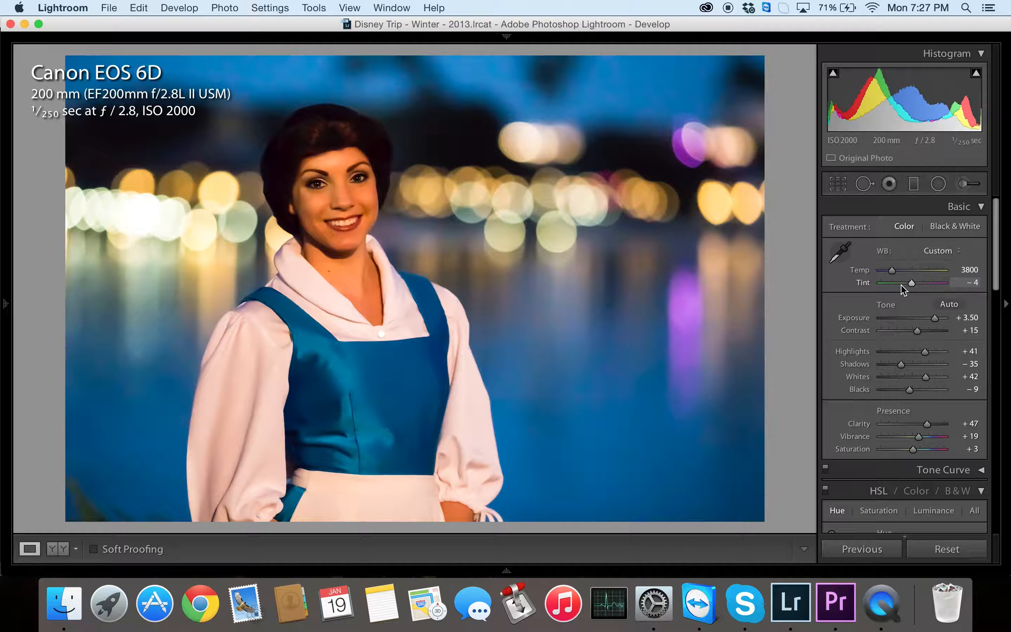
Step: Try sampling the white collar as the white balance neutral, compare it with the manual setting, and undo the sample
click(829, 259)
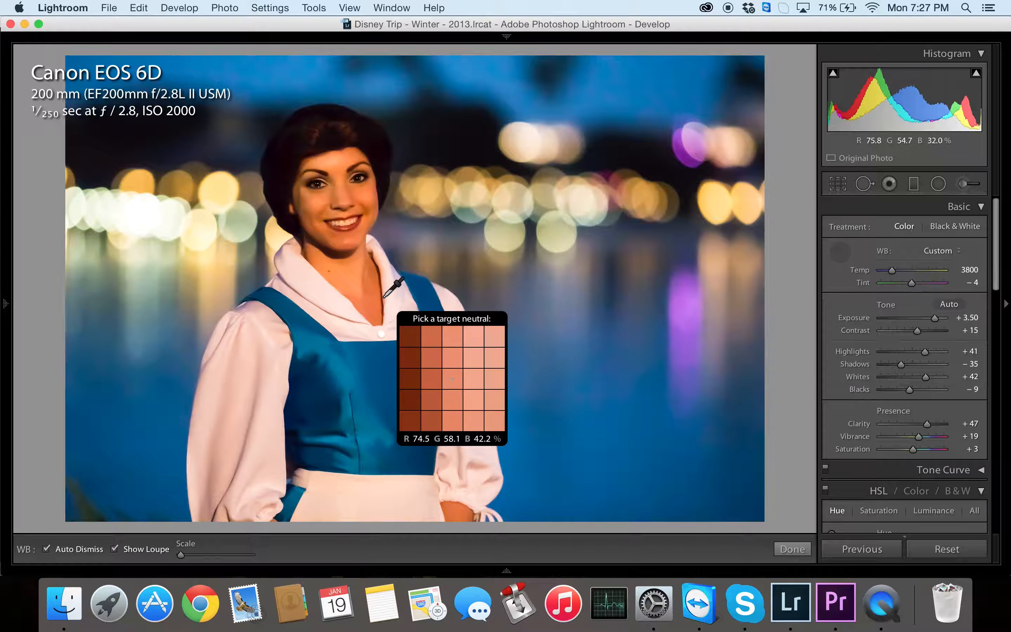
click(394, 306)
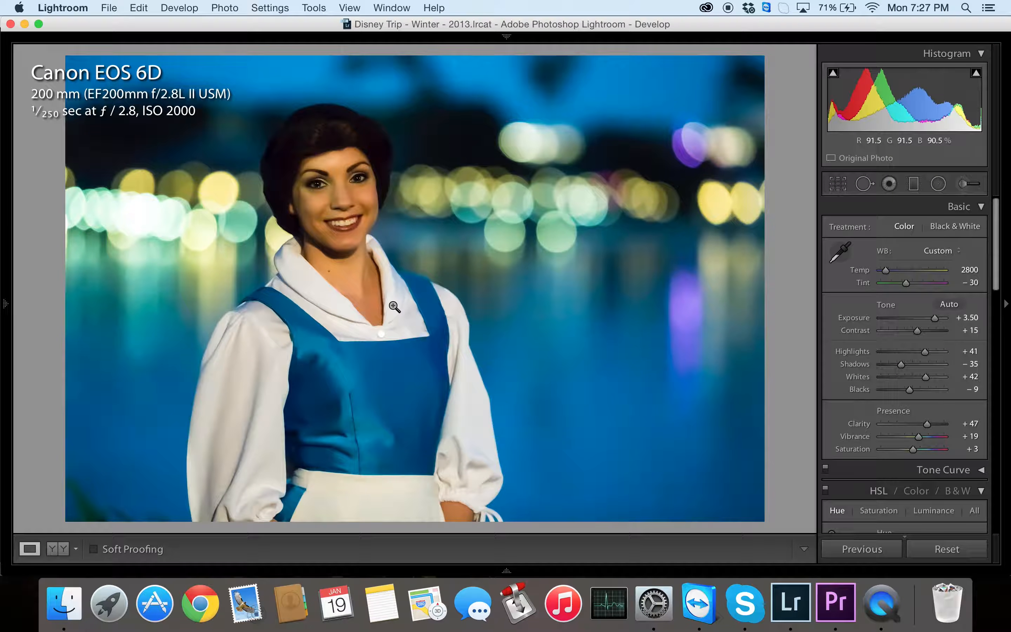
key(super+shift+c)
click(736, 279)
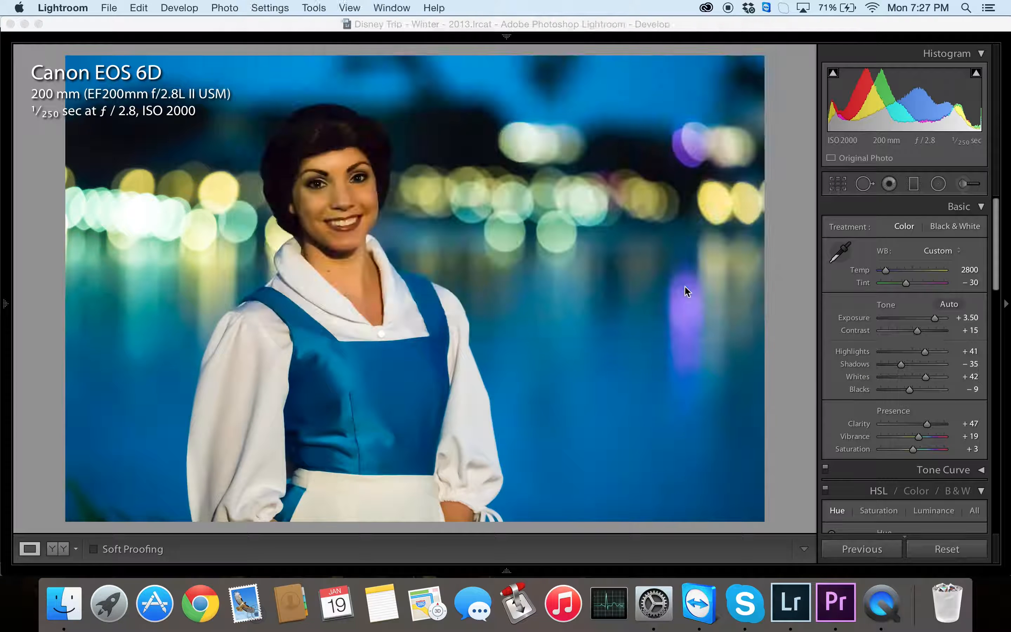
key(super+z)
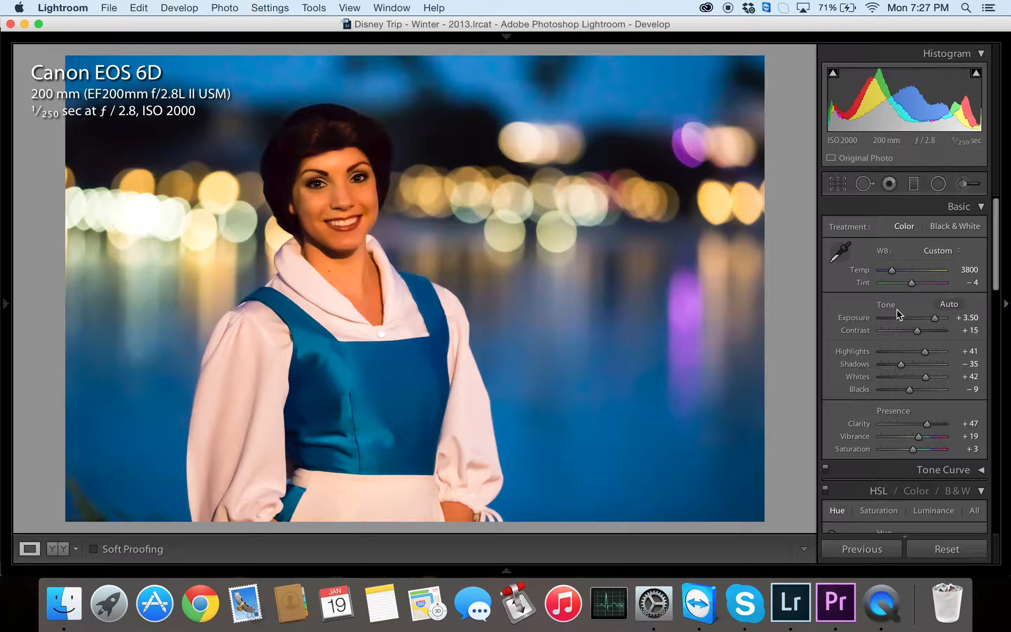
key(super+shift+z)
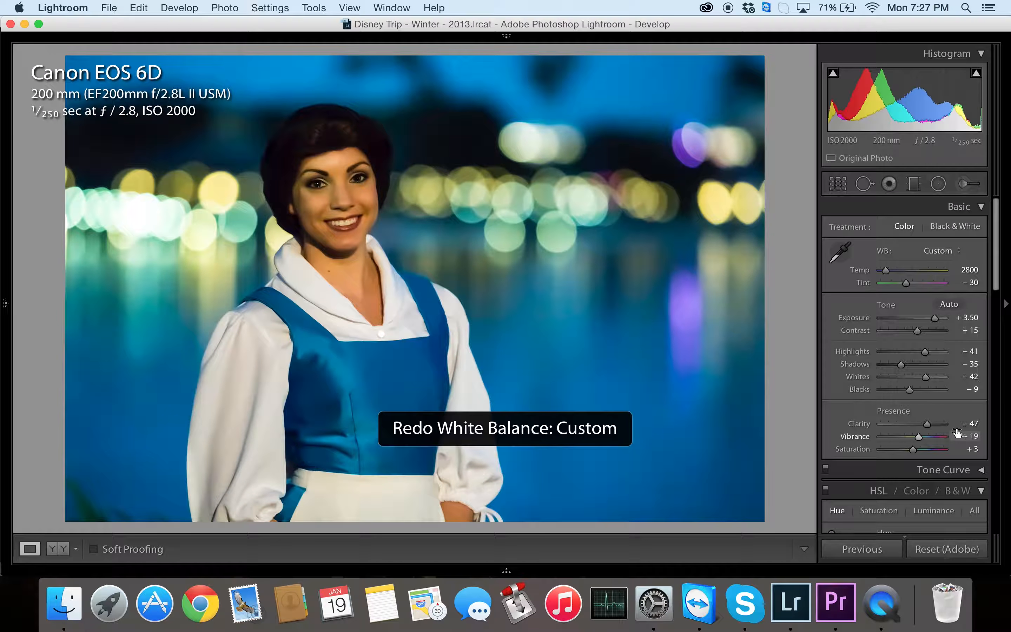
key(super+z)
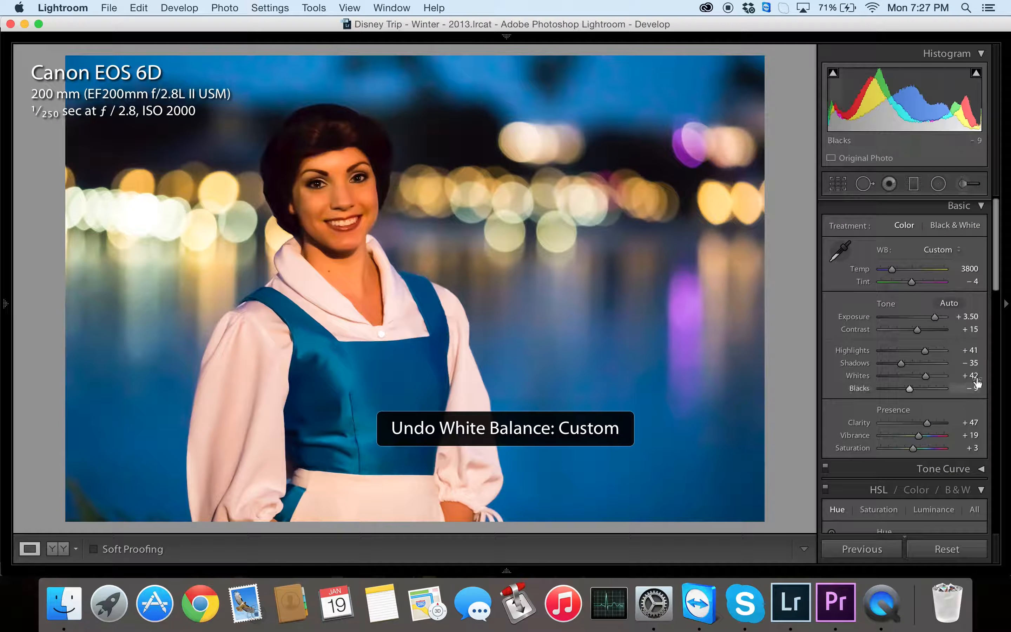
Step: Try white balance Tint values of -12 and -8, and settle on -6
click(978, 286)
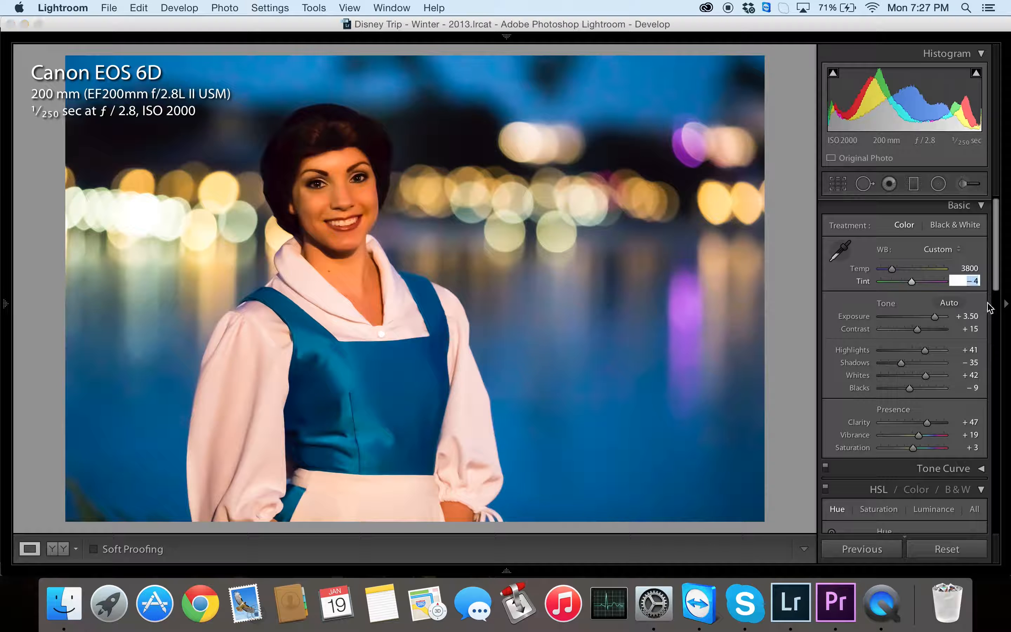
key(Return)
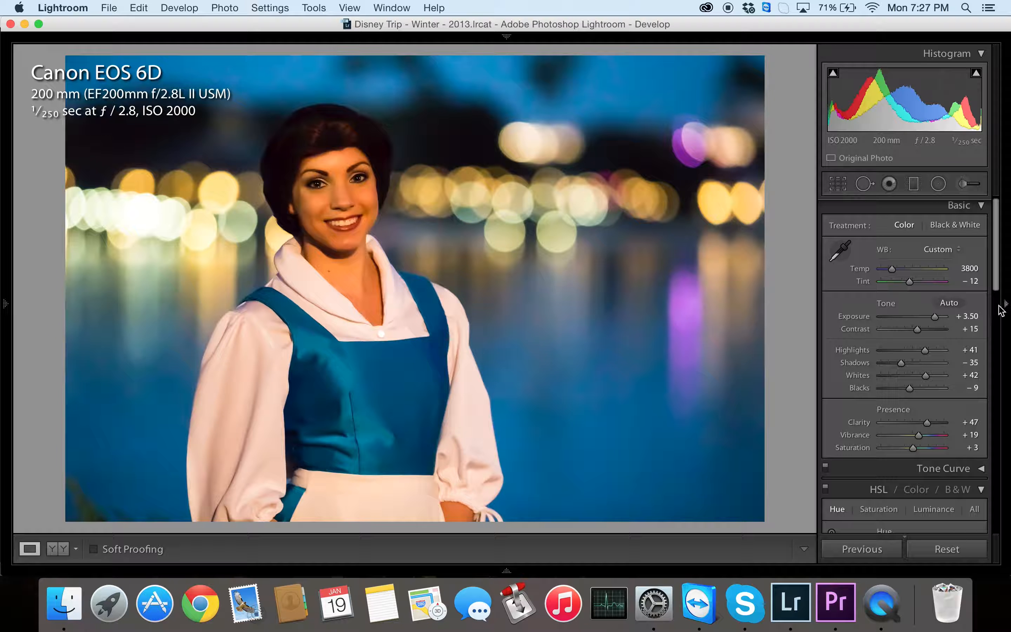
click(978, 282)
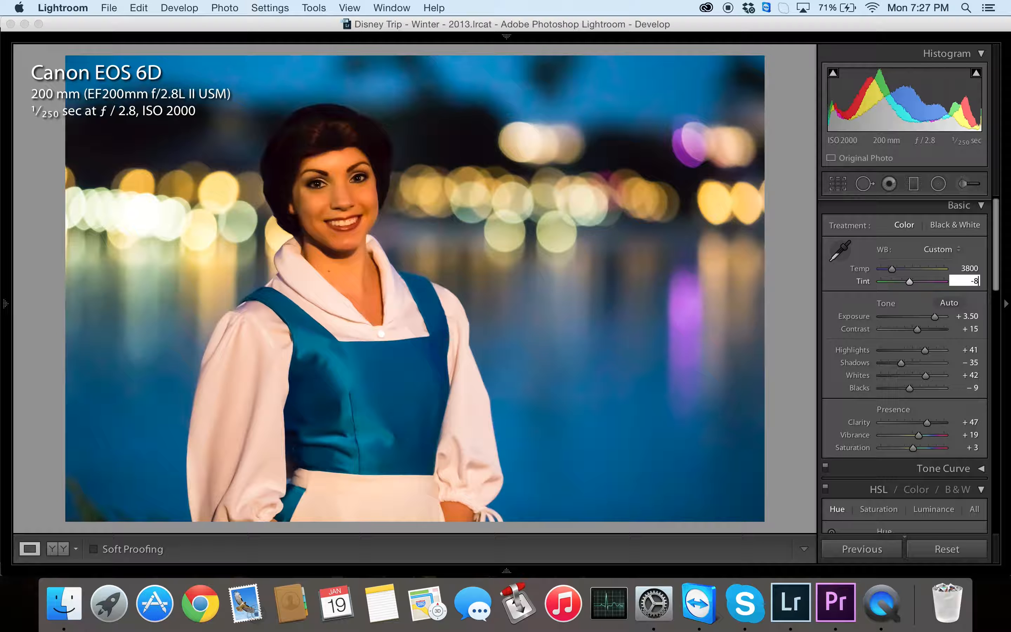
key(Return)
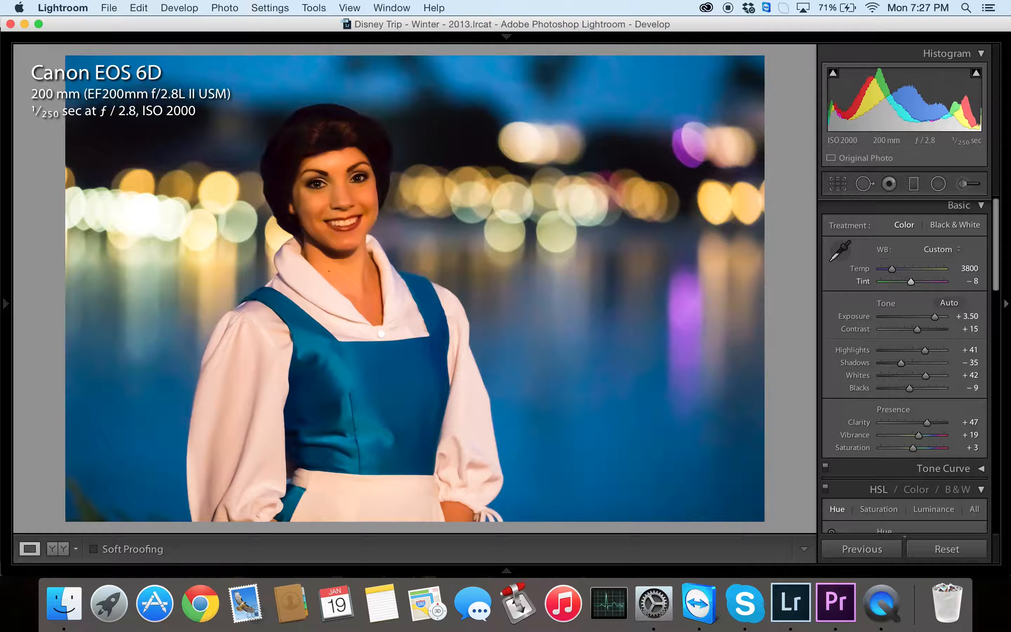
click(978, 281)
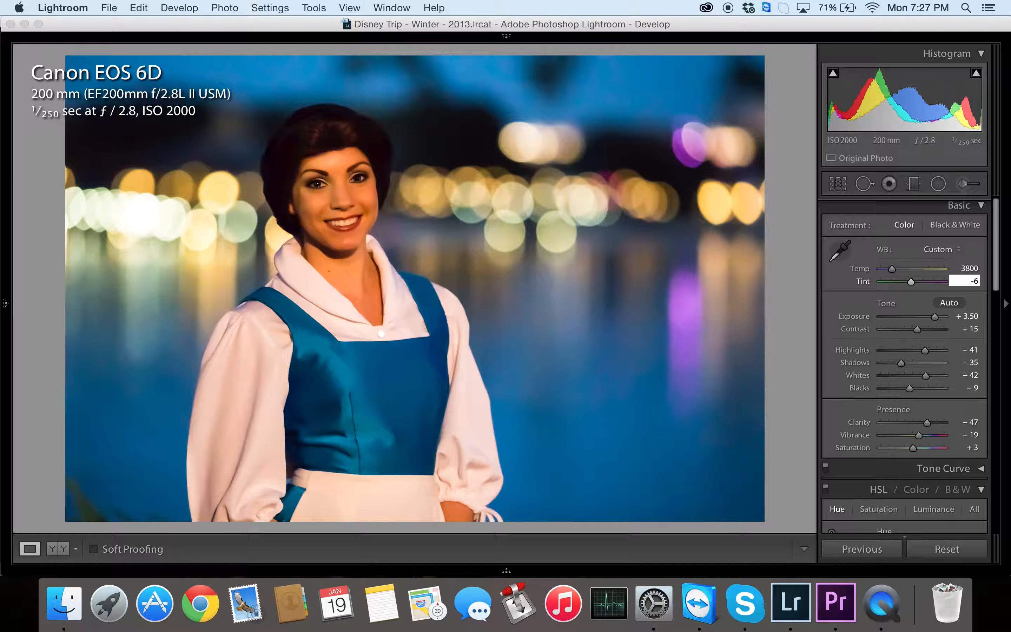
key(Return)
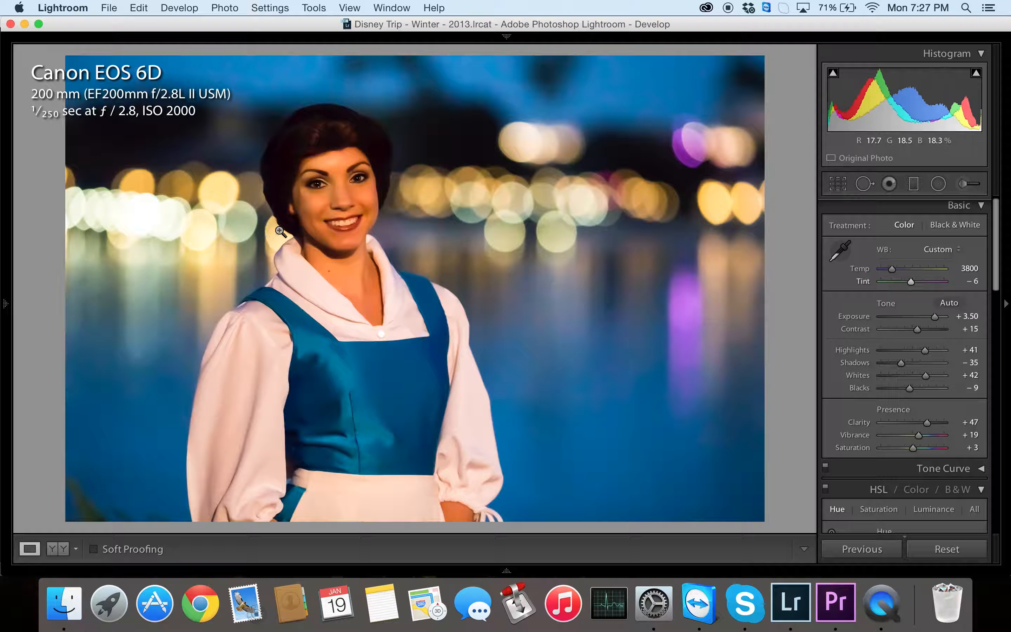
Step: Start an Adjustment Brush for the woman's eyes and set its Exposure to 0.20
click(341, 183)
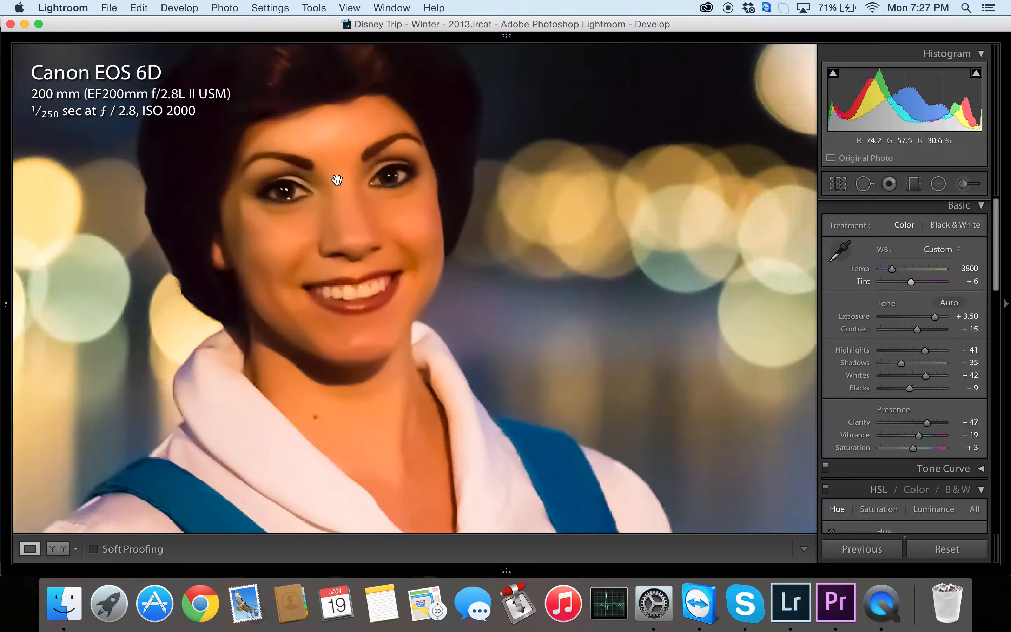
drag(323, 262, 346, 278)
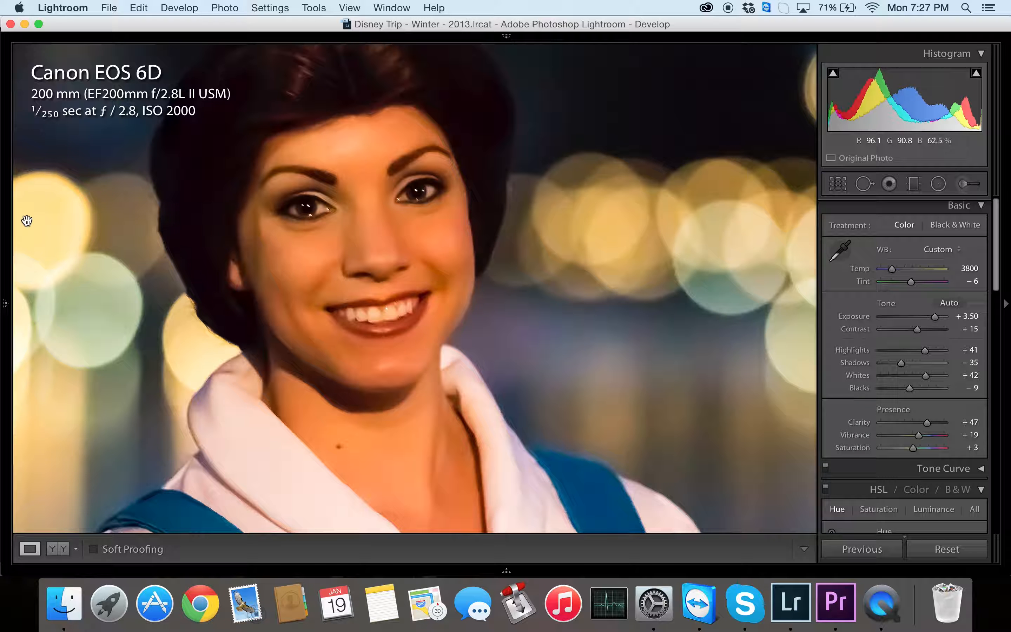
mouse_move(6, 307)
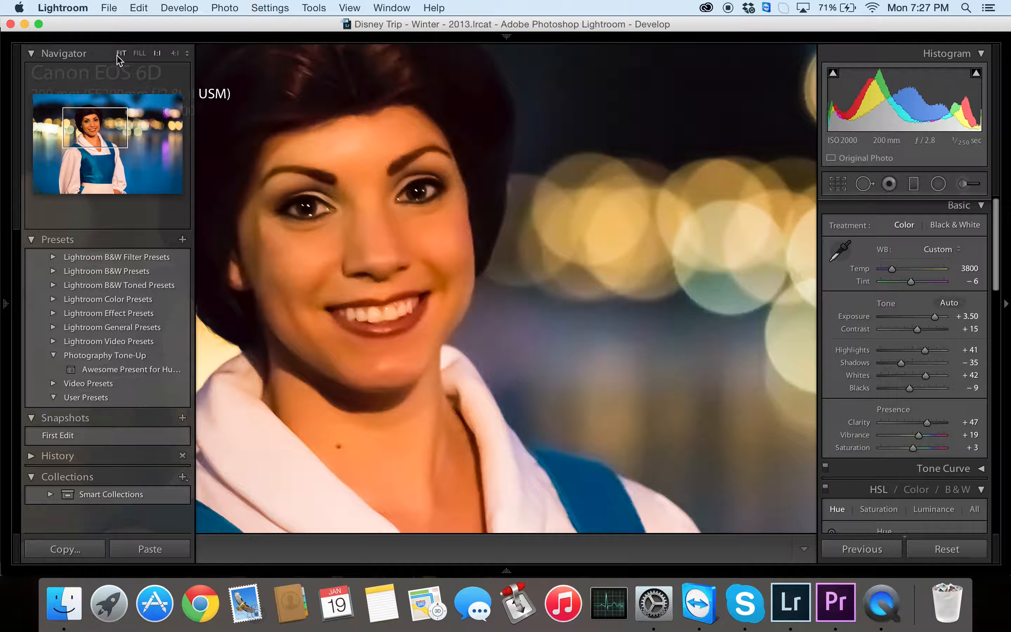
click(175, 54)
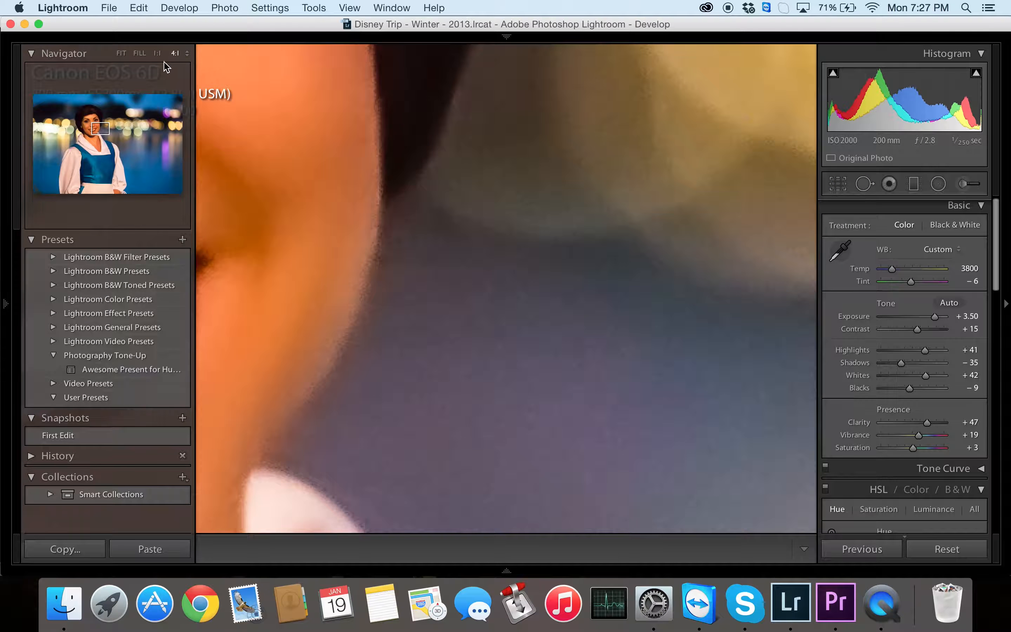
drag(101, 132, 90, 122)
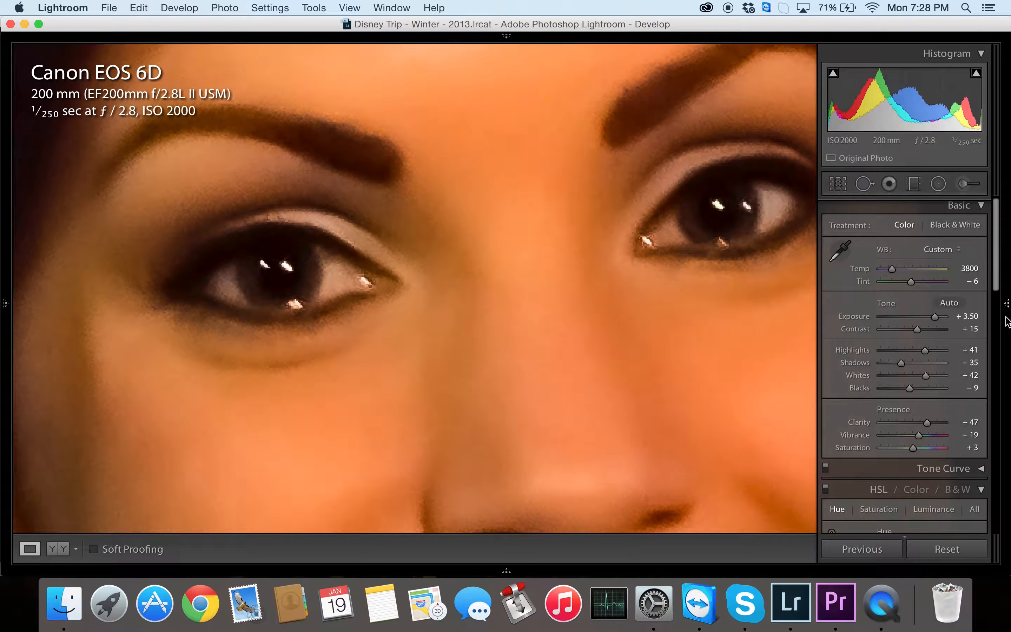
click(967, 184)
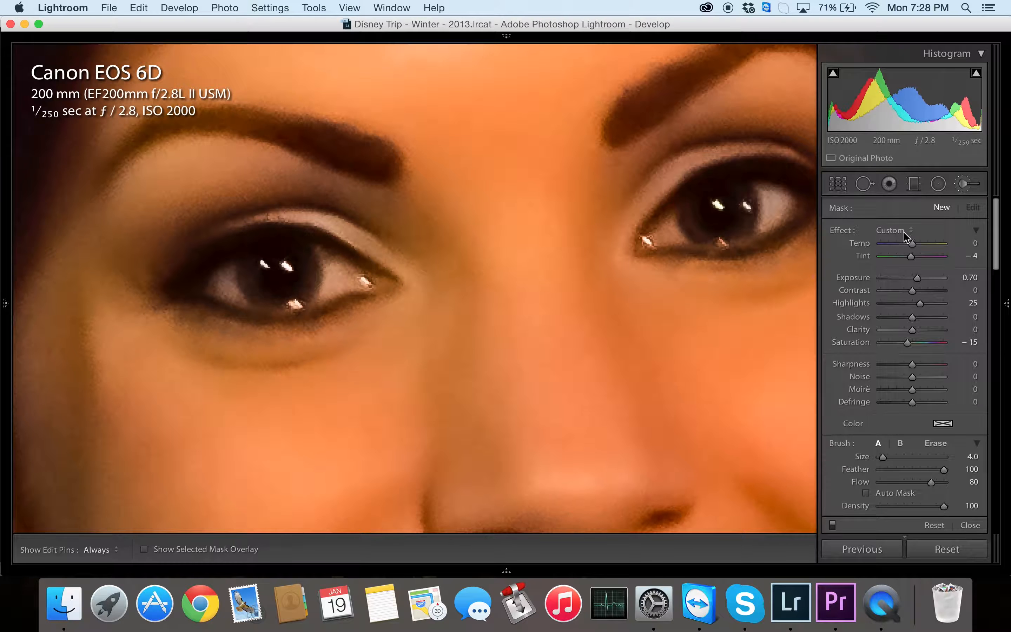
click(903, 233)
click(934, 248)
click(970, 278)
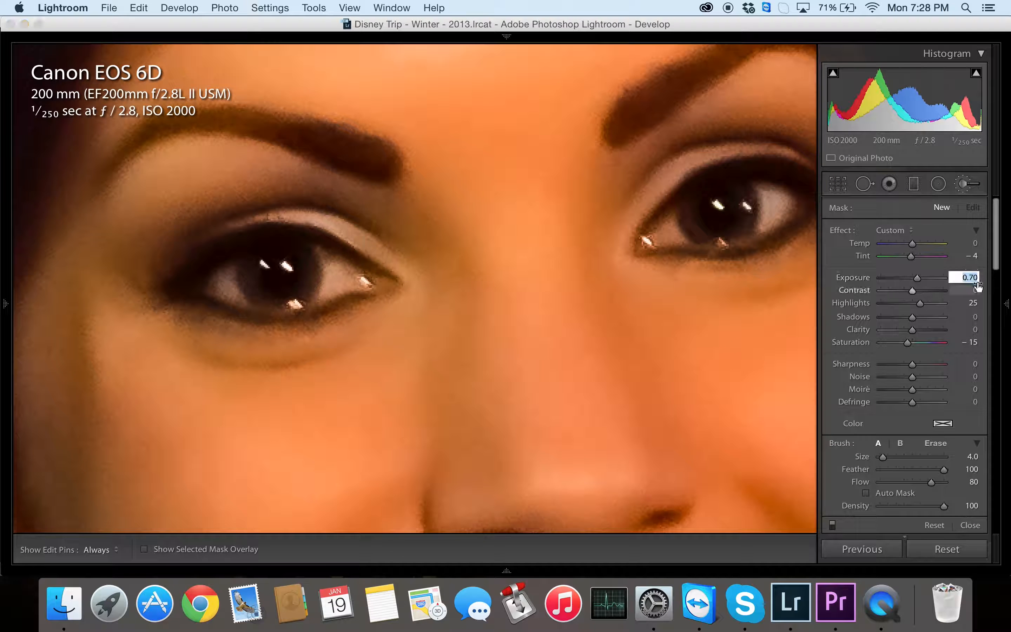
text(0.1)
key(Return)
click(970, 277)
text(.2)
key(Return)
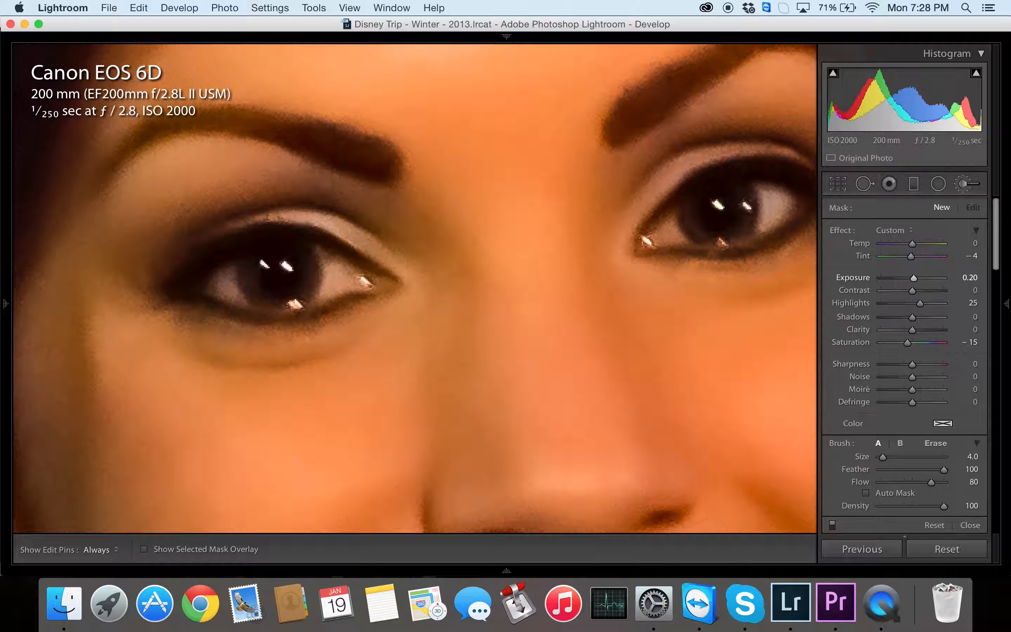
Step: Set the Adjustment Brush's Tint to 0 and lower its Highlights
click(965, 256)
text(0)
key(Return)
key(Tab)
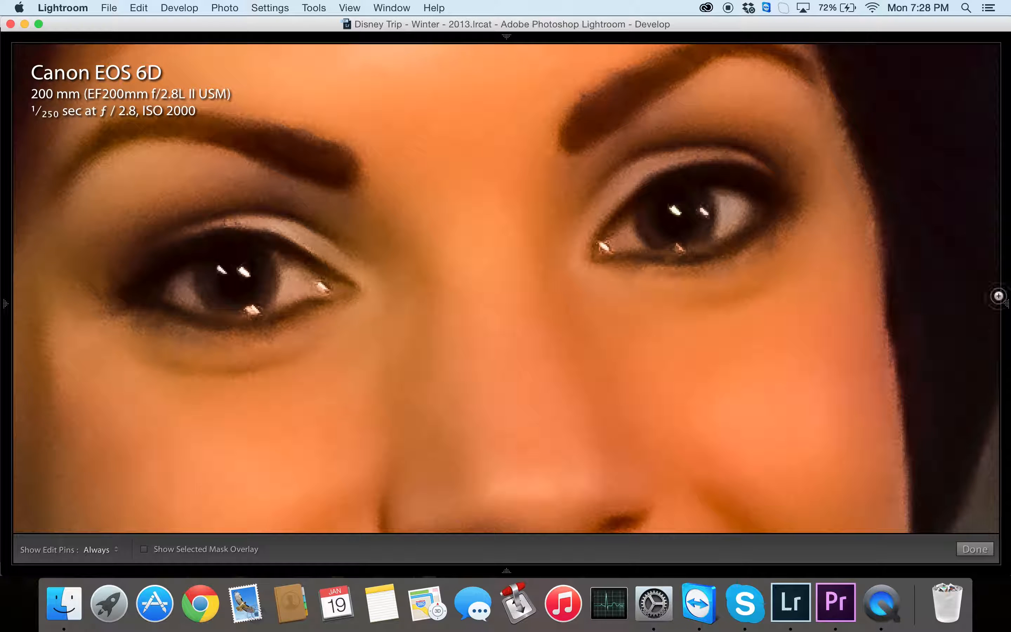
mouse_move(1007, 304)
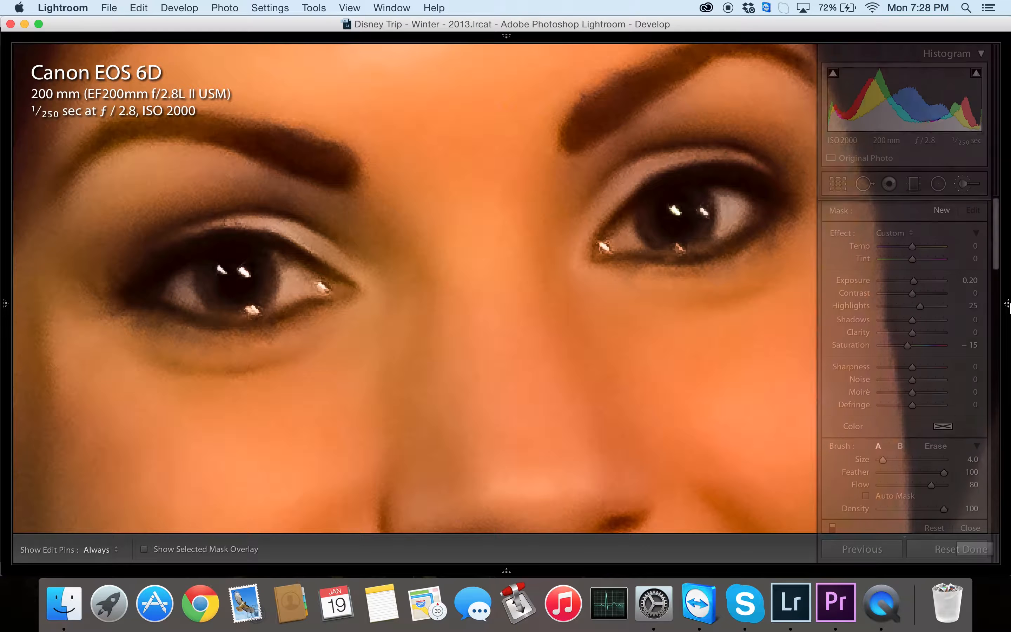
scroll(829, 251, down, 1)
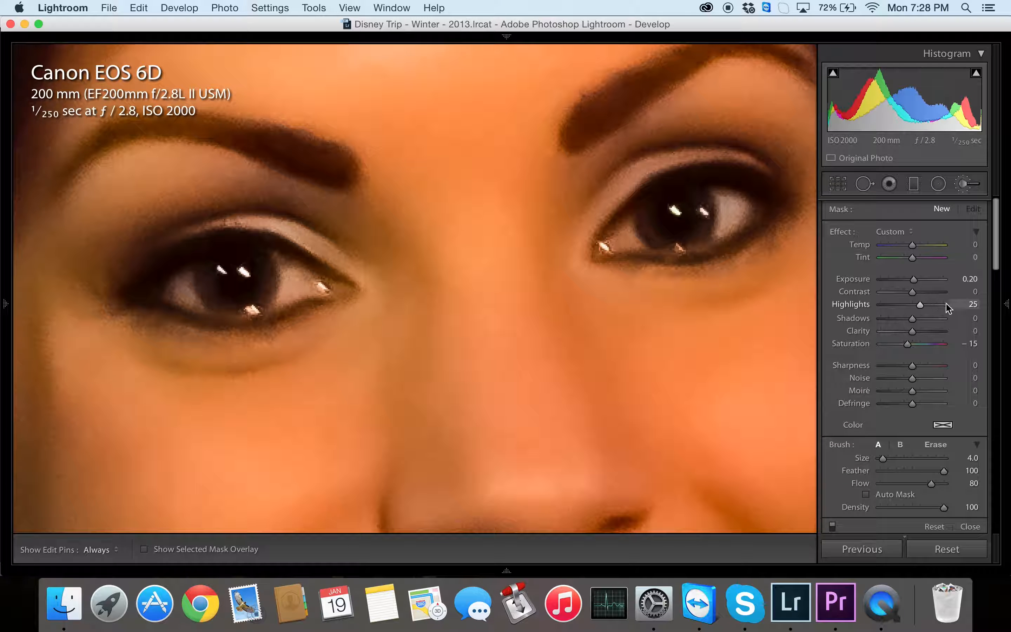
drag(961, 305, 917, 304)
scroll(963, 300, down, 1)
key(Tab)
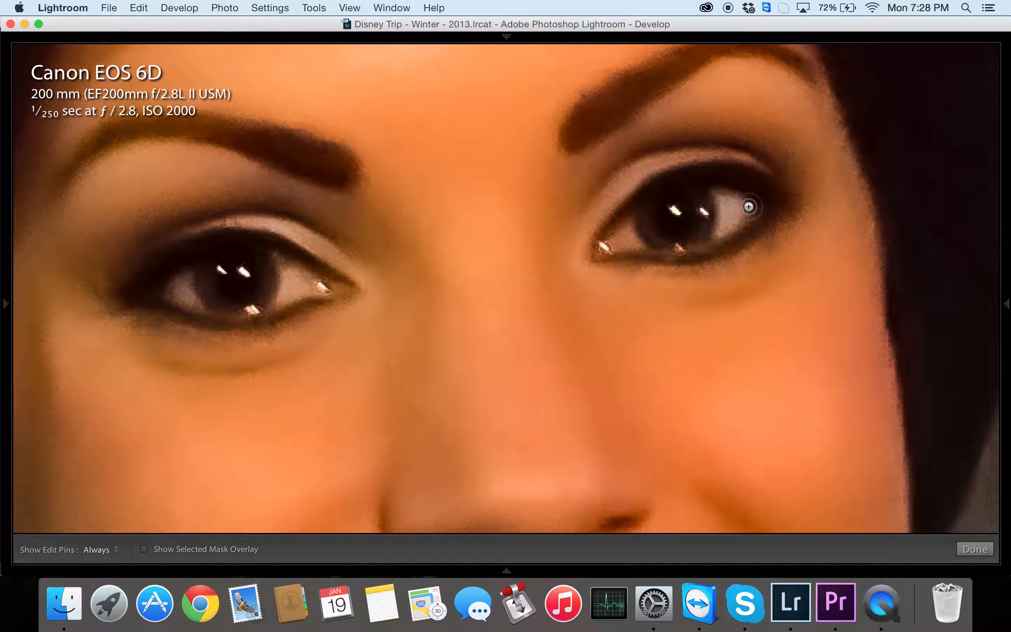
Step: Brush the adjustment over the inner and outer whites of the woman's left eye, covering up to the iris
key(h)
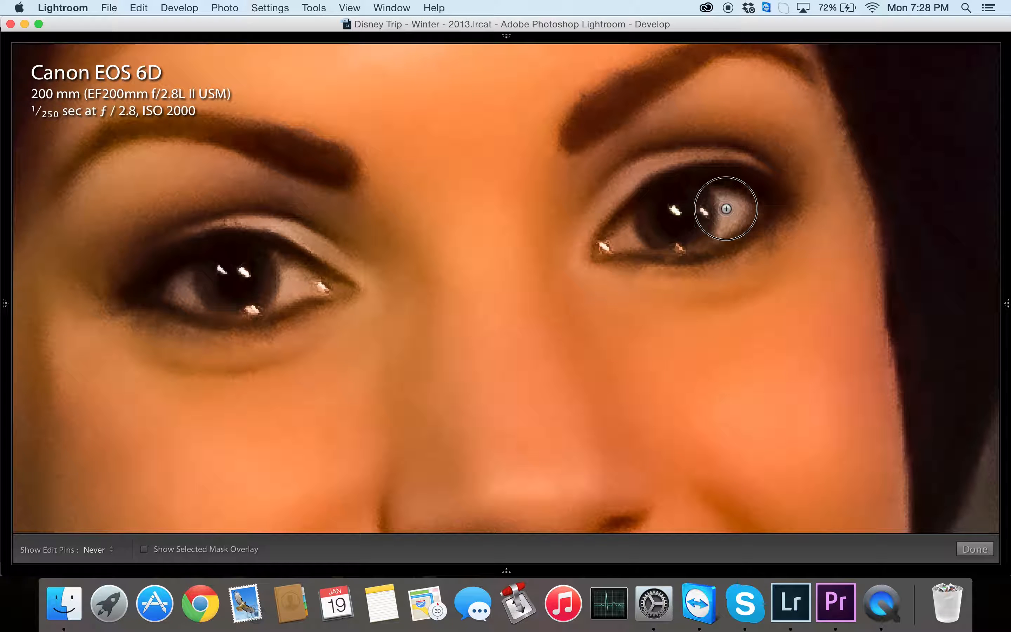
mouse_move(717, 230)
mouse_down()
mouse_move(745, 208)
mouse_move(729, 218)
mouse_move(721, 194)
mouse_move(739, 203)
mouse_move(718, 231)
mouse_move(735, 221)
mouse_move(720, 210)
mouse_move(737, 212)
mouse_up()
scroll(637, 242, down, 5)
scroll(637, 242, up, 5)
key(h)
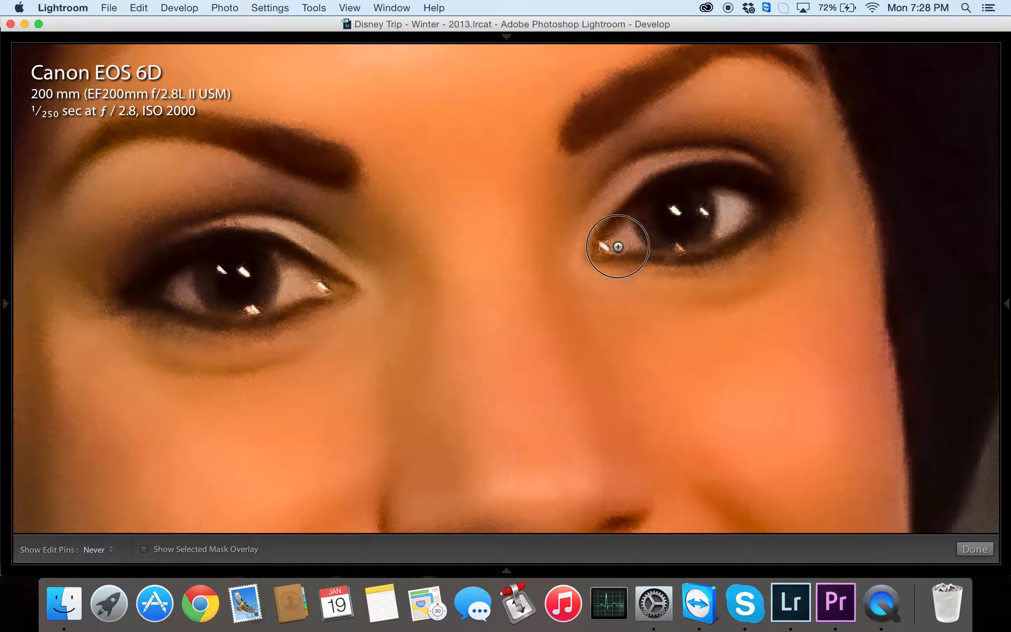
key(h)
scroll(619, 241, down, 5)
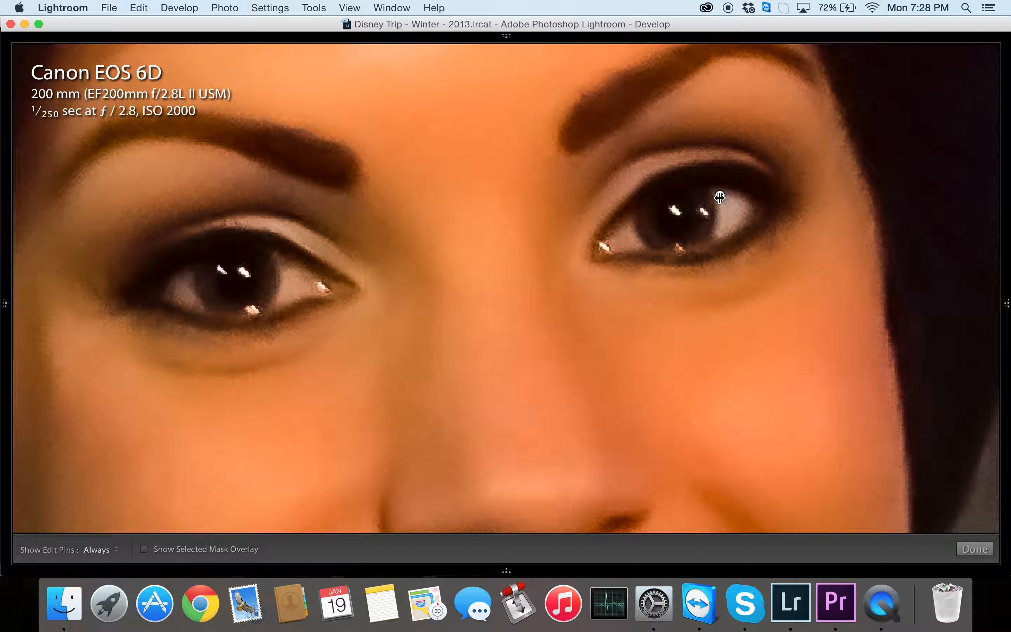
key(h)
scroll(690, 208, up, 5)
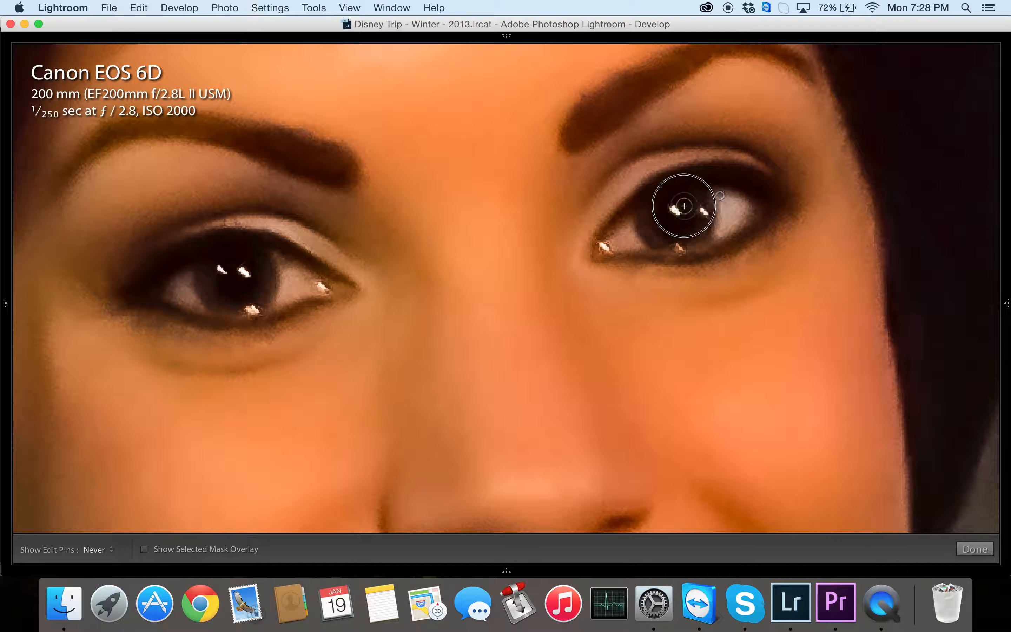
drag(700, 213, 697, 217)
Step: Brush the same adjustment over the inner and outer whites of the woman's right eye
mouse_move(242, 274)
mouse_down()
mouse_move(291, 293)
mouse_move(281, 296)
mouse_move(294, 293)
mouse_move(287, 266)
mouse_move(294, 289)
mouse_up()
mouse_move(165, 285)
mouse_down()
mouse_move(201, 304)
mouse_move(174, 293)
mouse_move(188, 282)
mouse_move(164, 295)
mouse_move(173, 302)
mouse_move(190, 282)
mouse_move(194, 302)
mouse_up()
key(h)
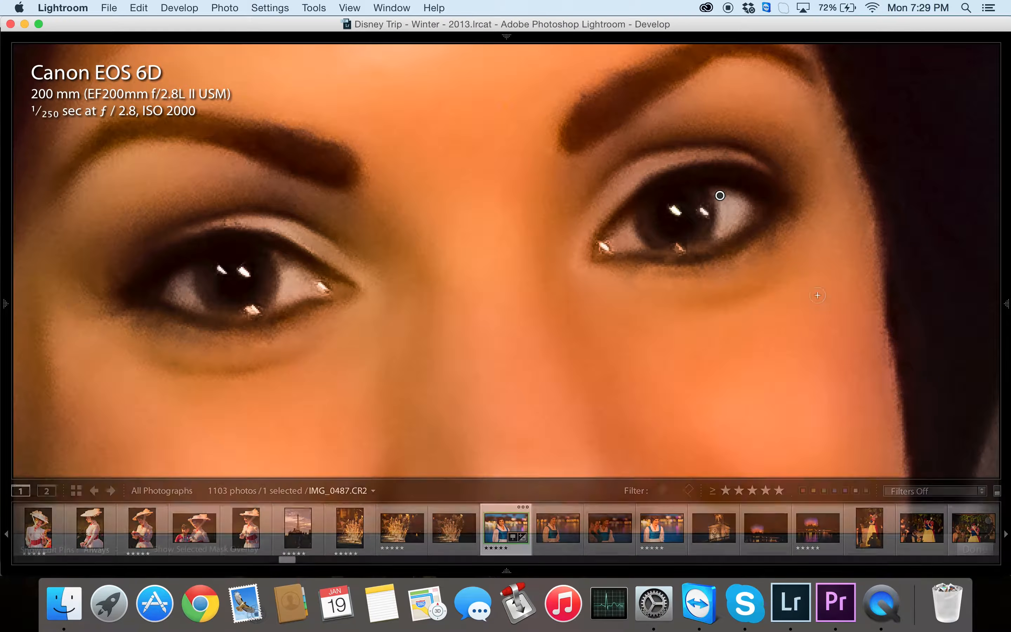
Step: Select the eye-white adjustment, delete it and undo the deletion twice to compare before and after close up
click(721, 195)
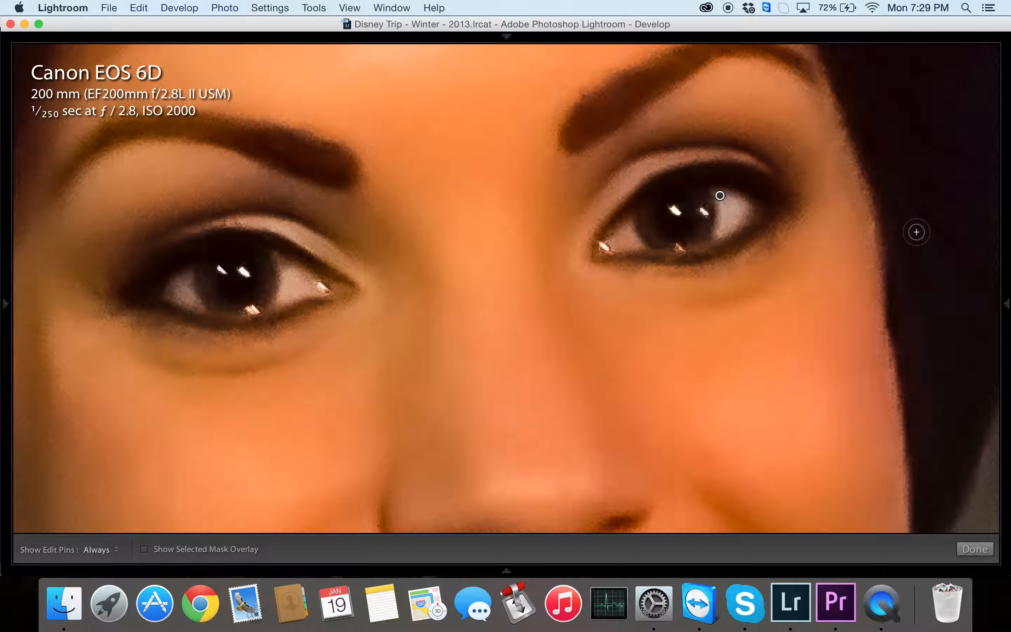
key(Delete)
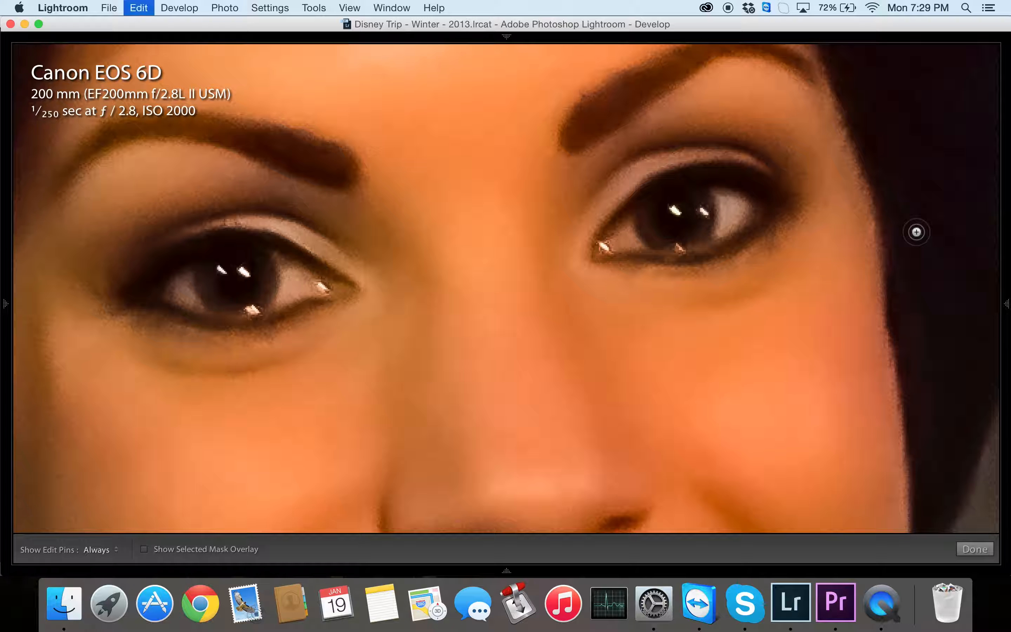
key(super+z)
key(Delete)
key(super+z)
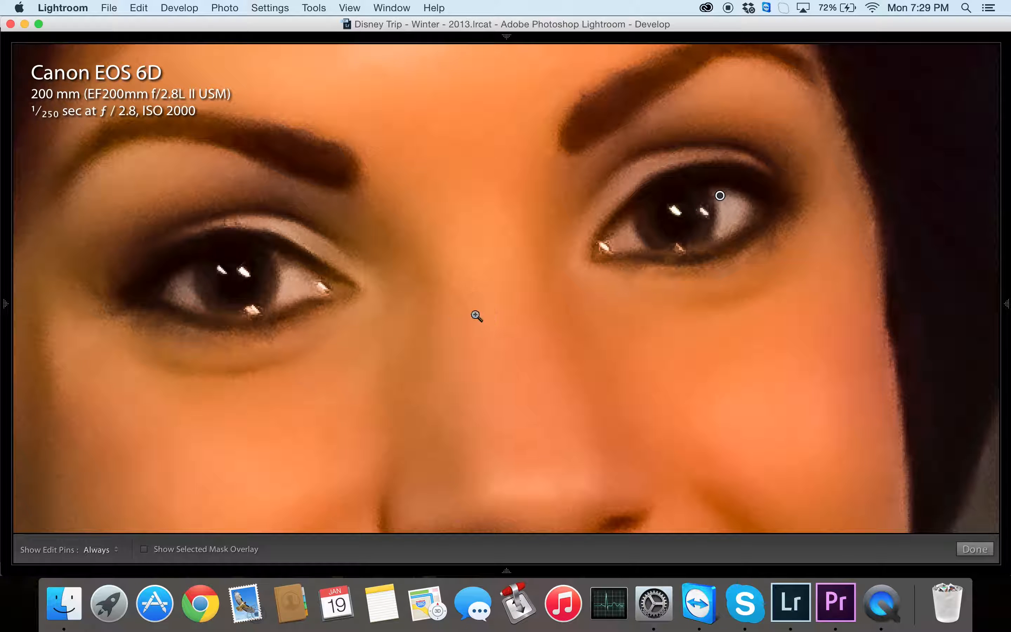
Step: Compare the eyes with and without the brush adjustment on the whole photo by deleting it and undoing the deletion twice
click(893, 519)
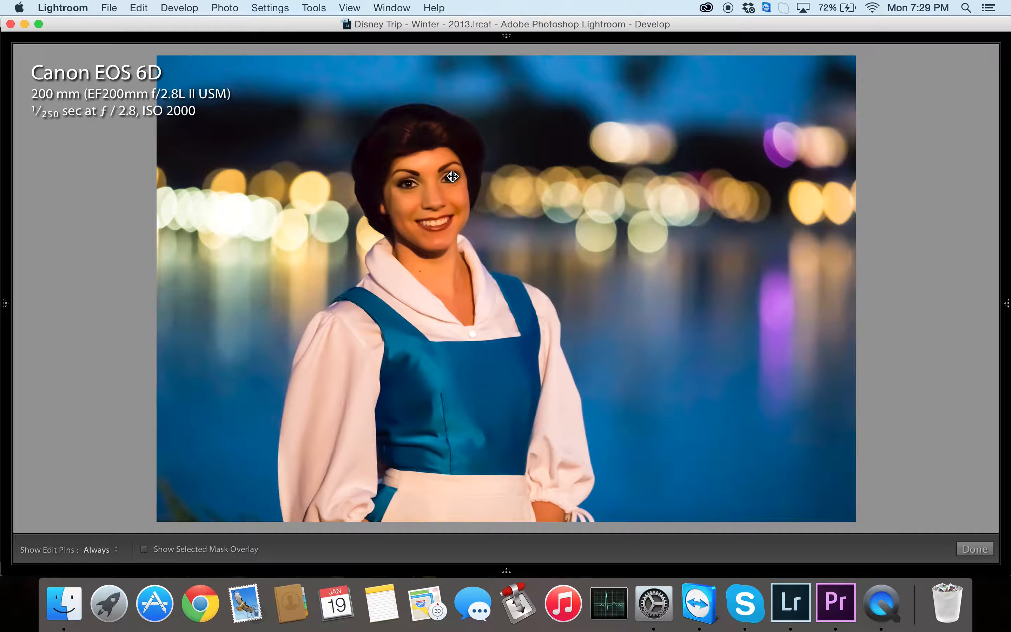
key(Delete)
key(super+z)
key(Delete)
key(super+z)
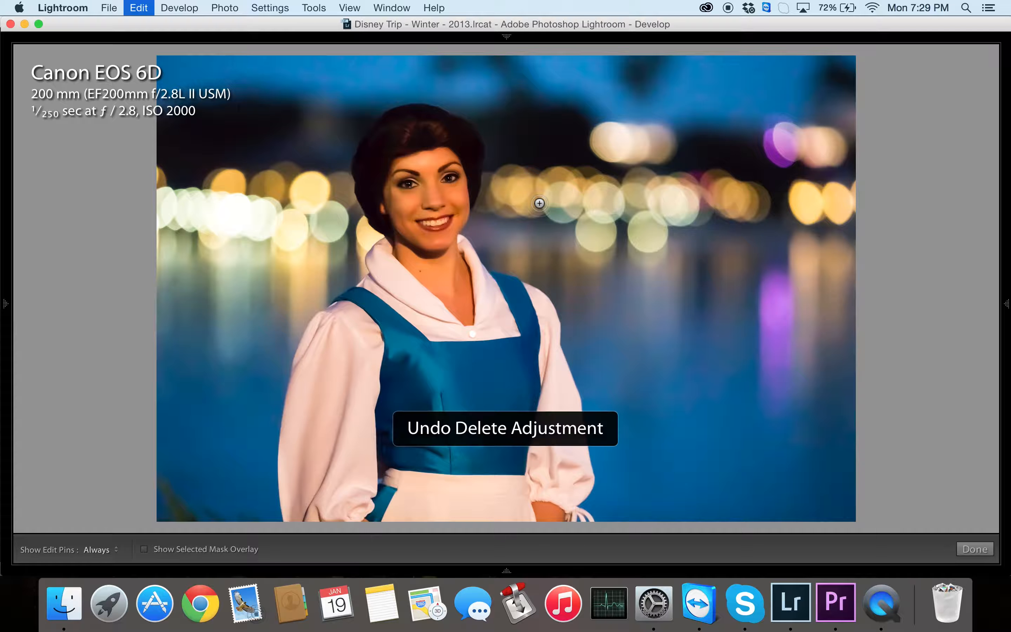
Step: Finish the first brush adjustment, paint a second Adjustment Brush over the whites of both eyes, and close the brush
click(425, 171)
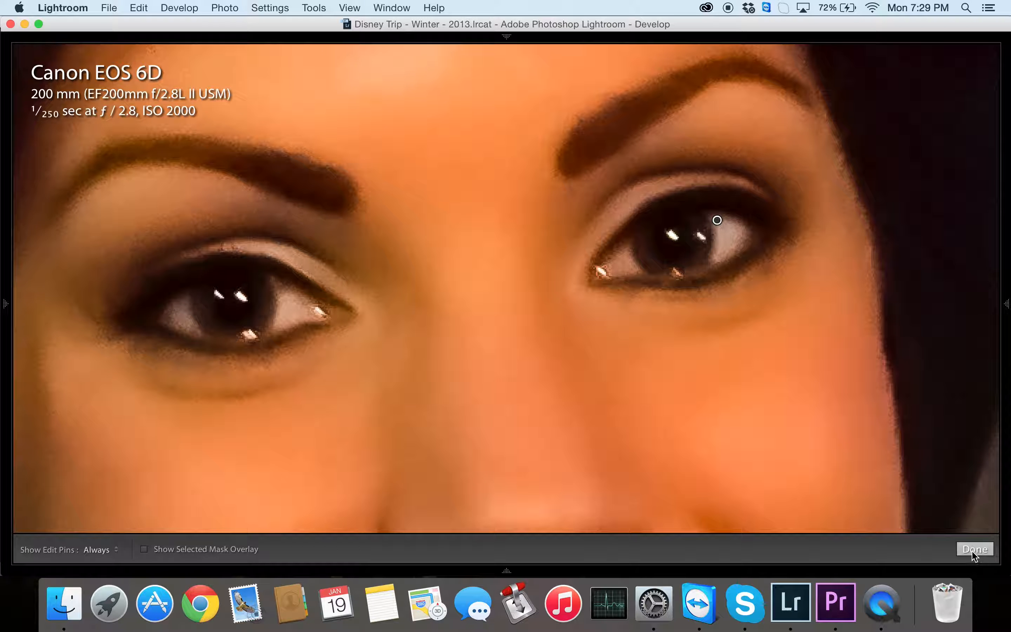
click(962, 548)
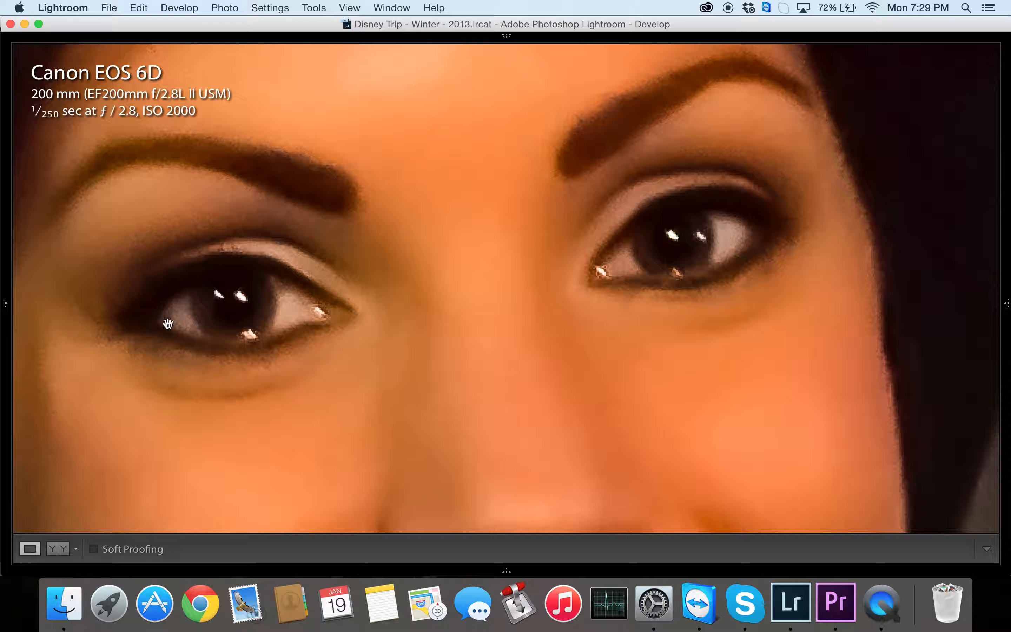
mouse_move(1007, 306)
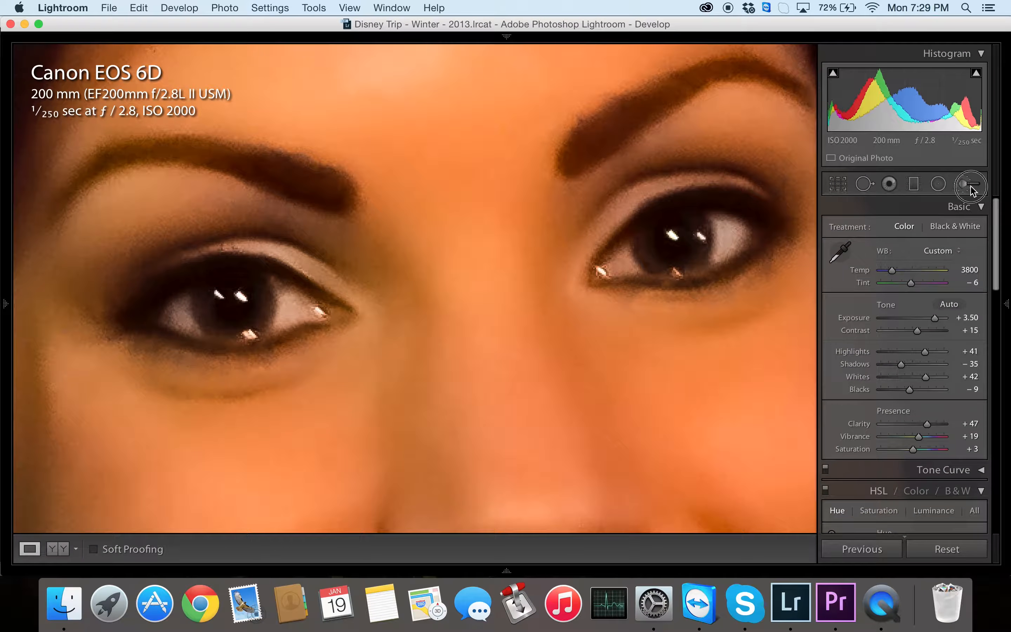
click(968, 186)
scroll(628, 267, up, 5)
key(h)
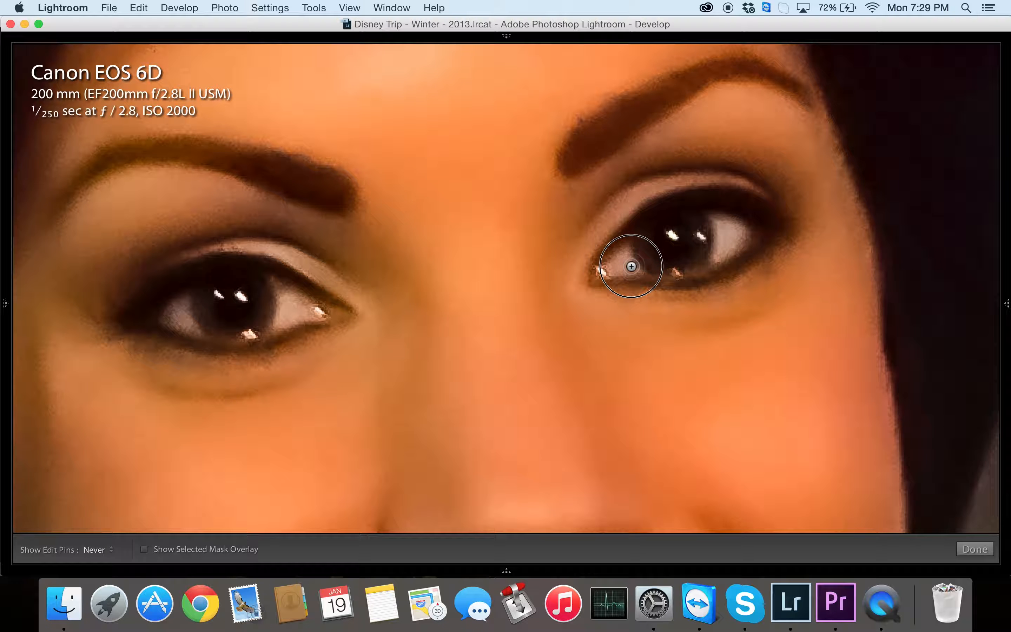
key(h)
scroll(601, 268, down, 5)
mouse_move(305, 309)
mouse_down()
mouse_move(282, 324)
mouse_move(300, 306)
mouse_move(280, 300)
mouse_up()
mouse_move(187, 323)
mouse_down()
mouse_move(176, 304)
mouse_move(160, 321)
mouse_move(187, 321)
mouse_up()
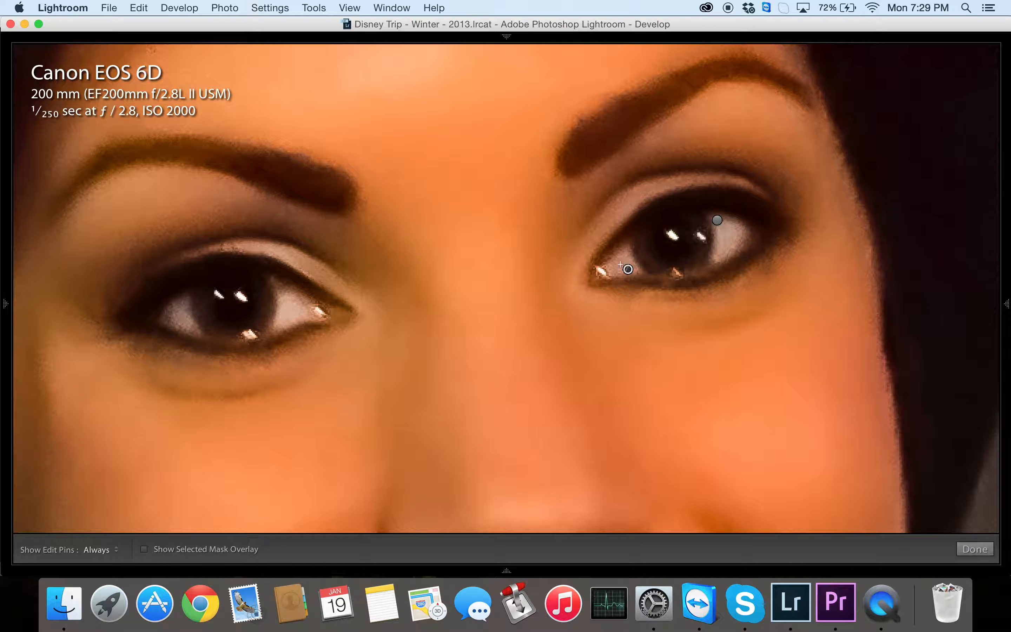
drag(612, 266, 624, 257)
click(975, 548)
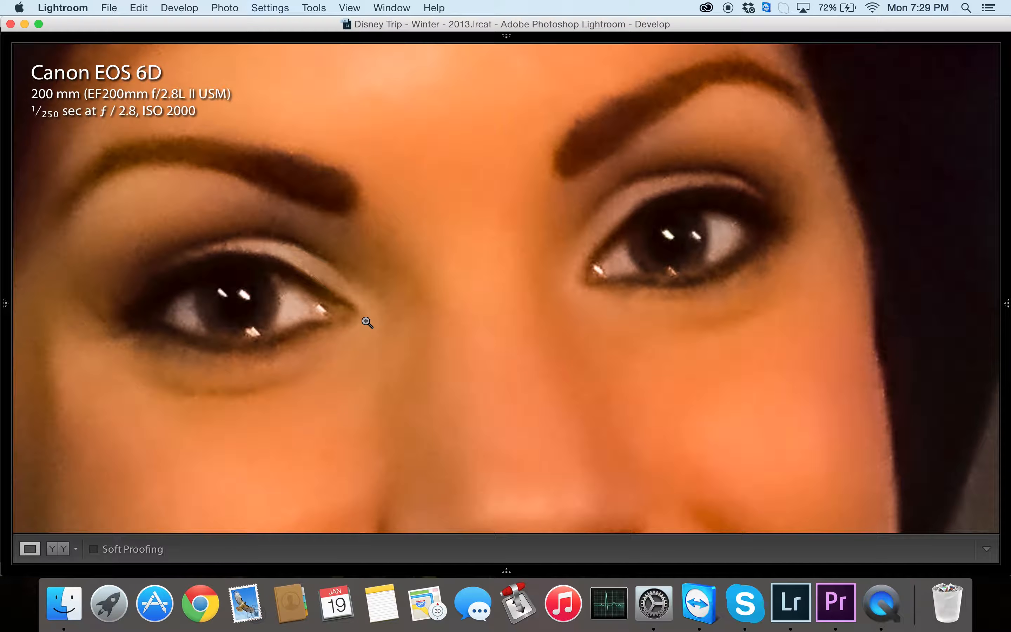
Step: Start a new Adjustment Brush with Clarity 22, Shadows -15 and the other effect sliders at 0
click(366, 322)
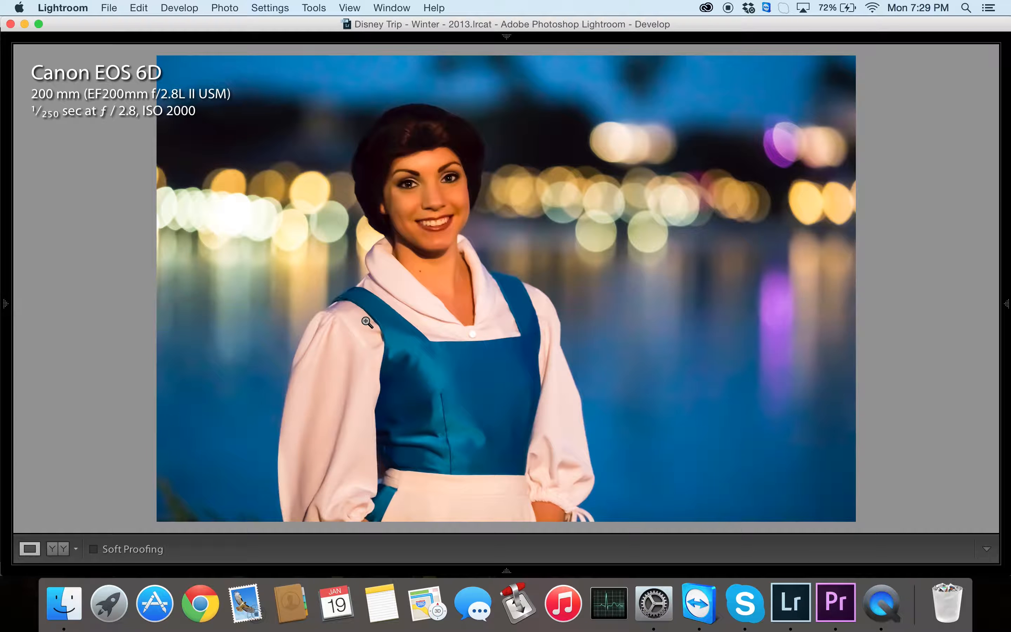
click(429, 181)
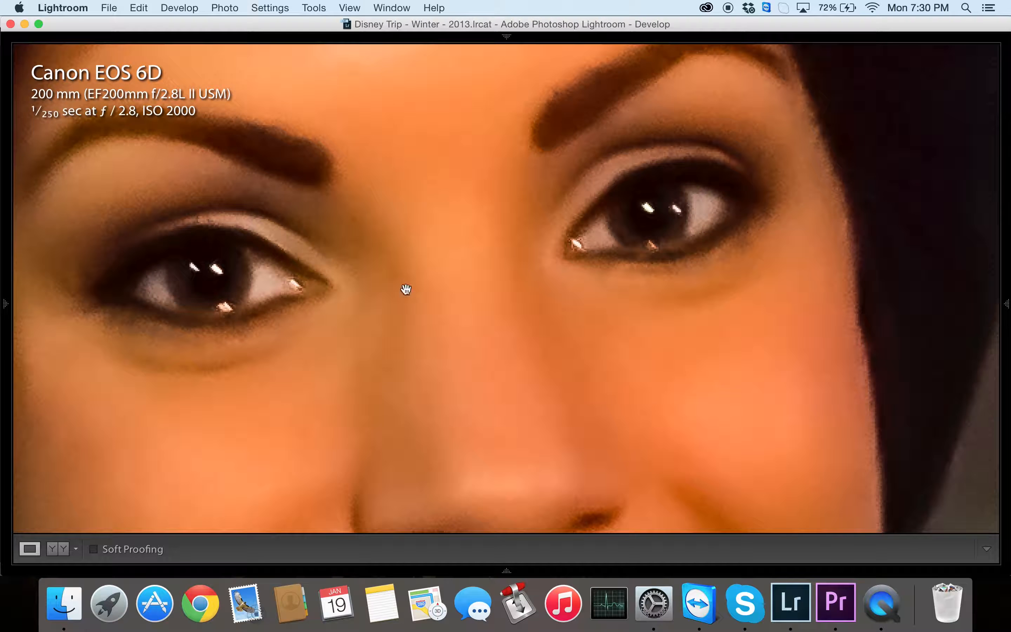
mouse_move(1007, 298)
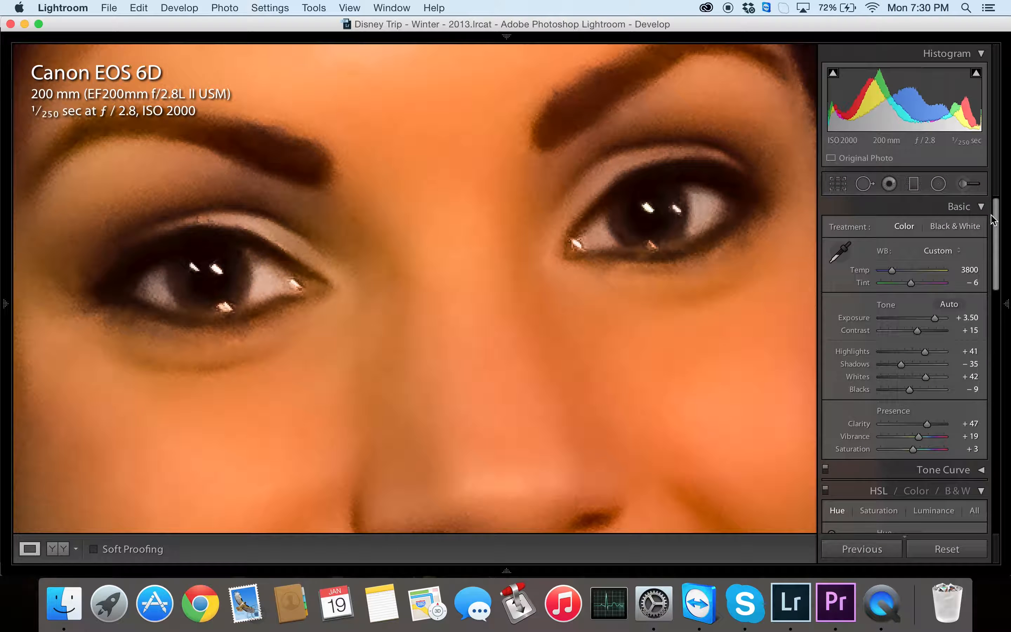
click(963, 184)
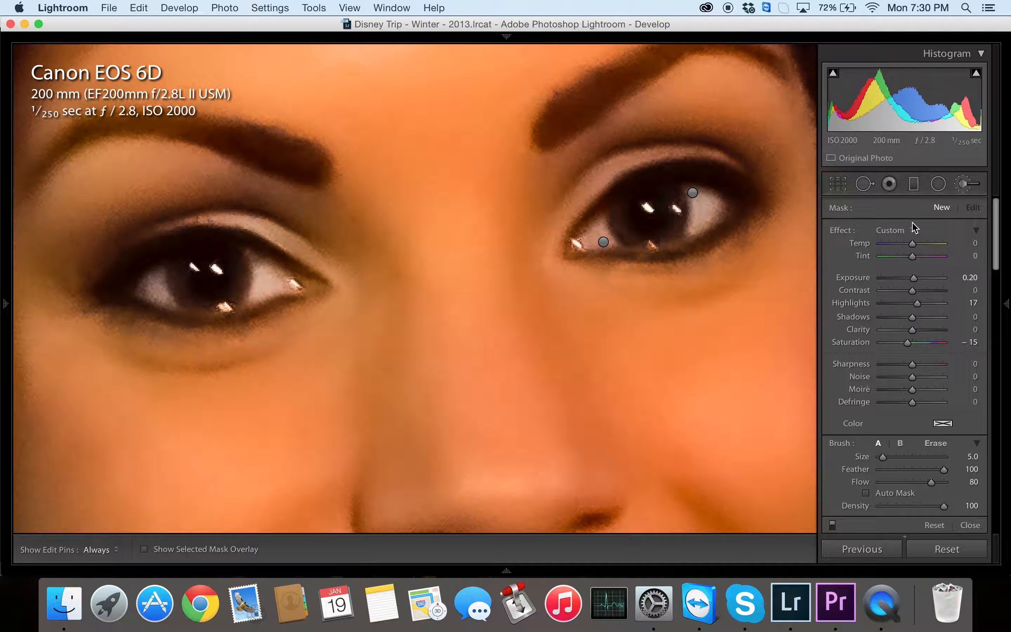
click(903, 229)
click(885, 306)
click(970, 316)
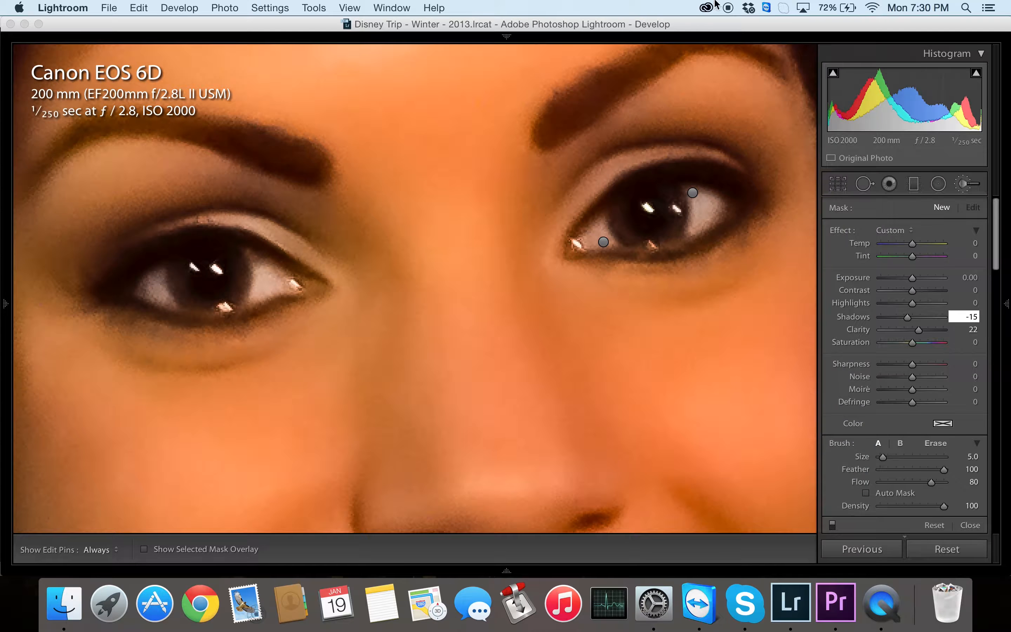
Step: Brush the upper and lower lash lines of the woman's left eye and finish the adjustment
key(h)
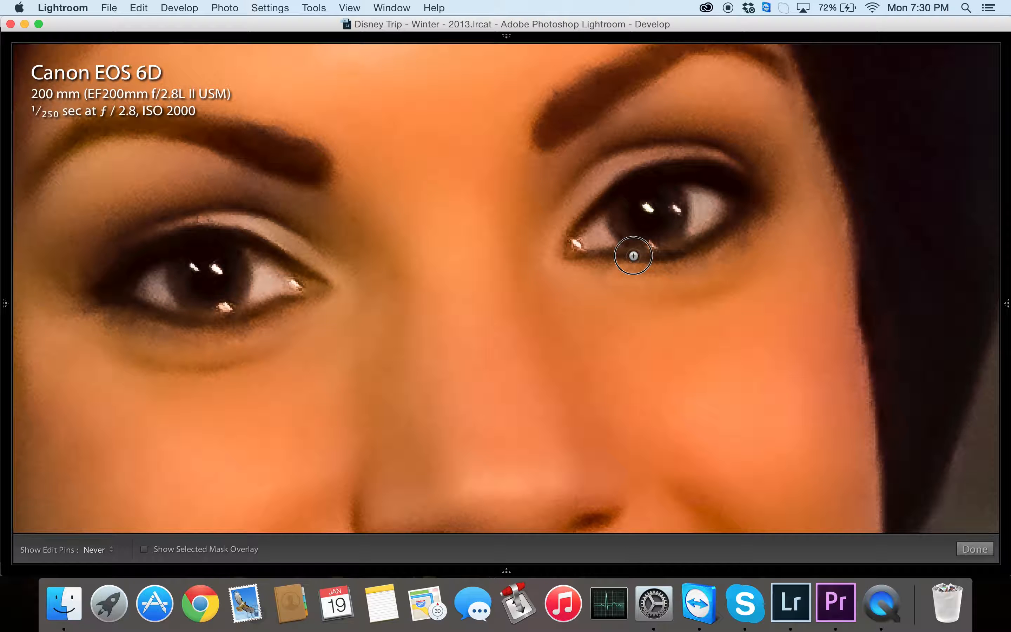
mouse_move(4, 328)
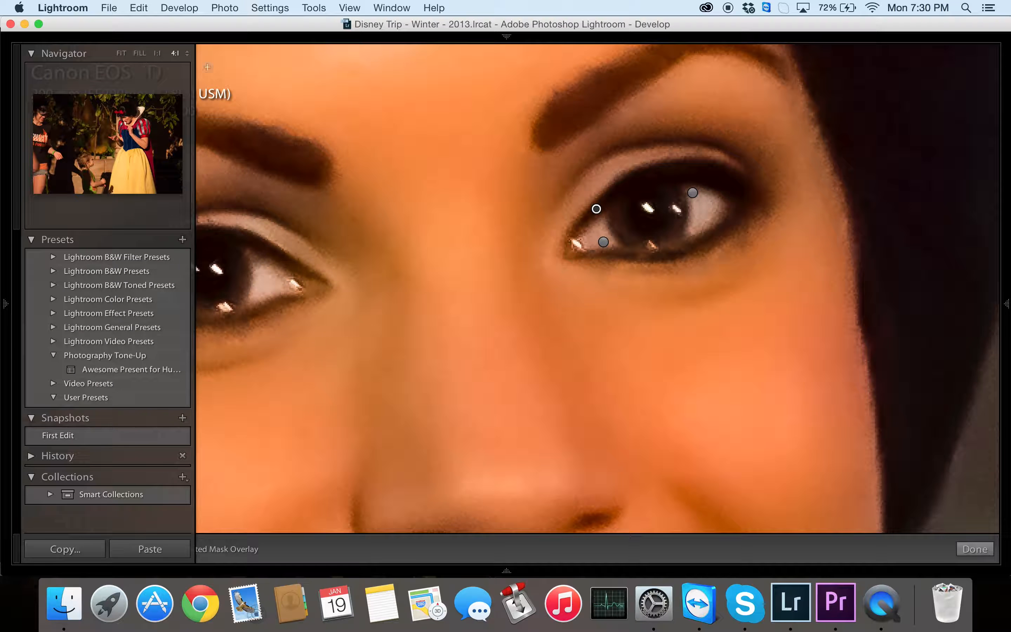
key(h)
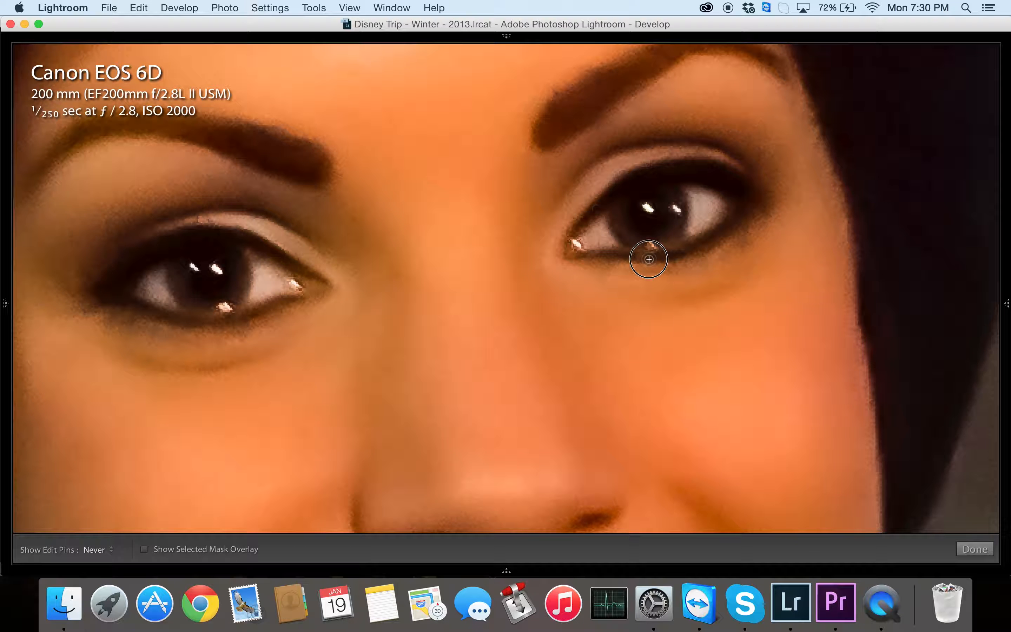
key(h)
click(961, 549)
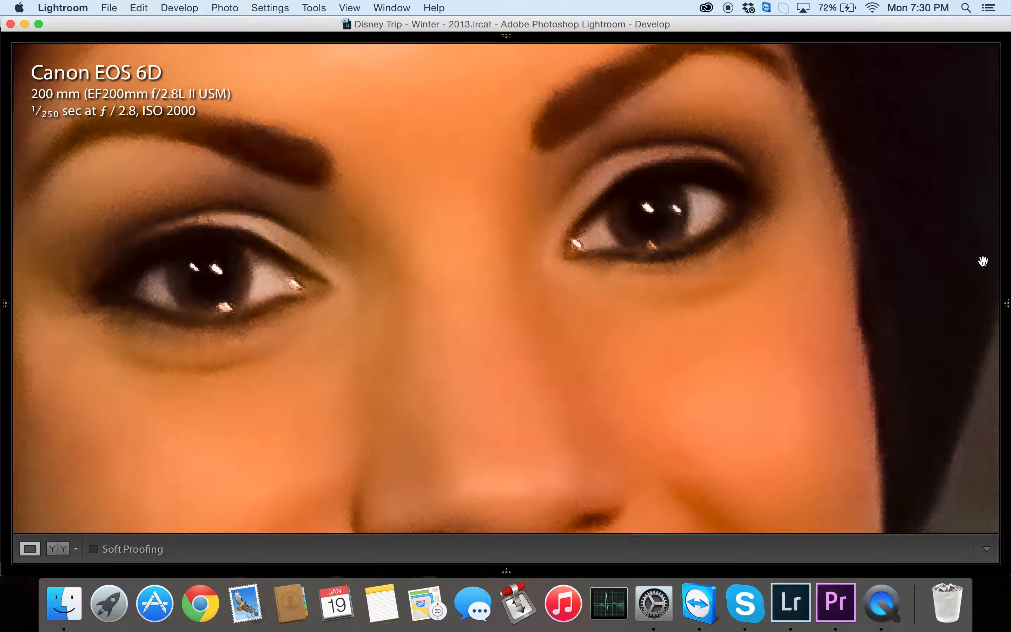
Step: Reselect the lash-line adjustment on the woman's left eye, delete it for comparison, and undo the deletion
mouse_move(1009, 288)
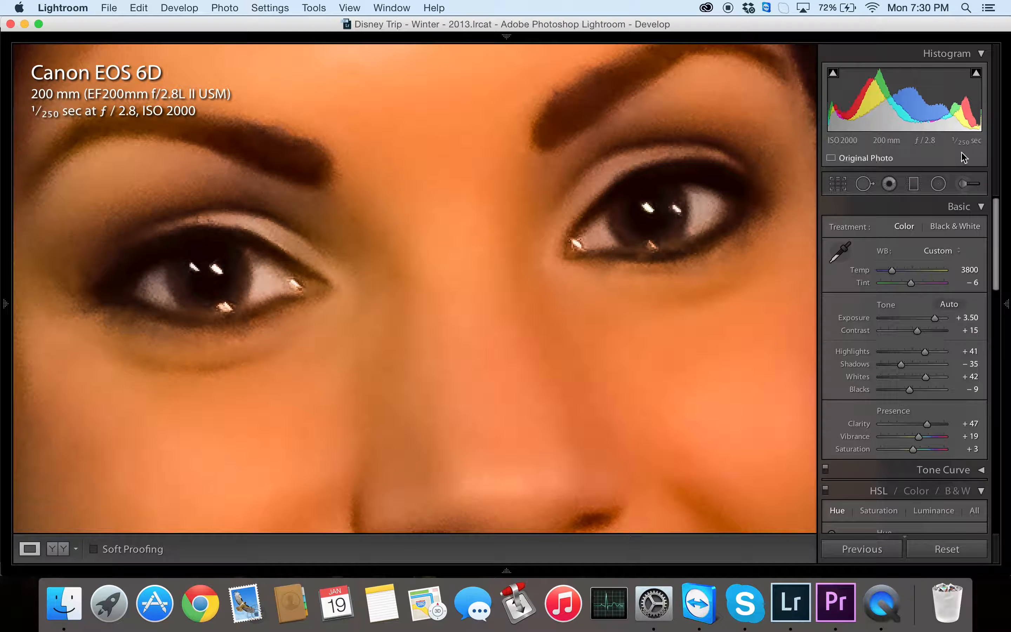
click(967, 185)
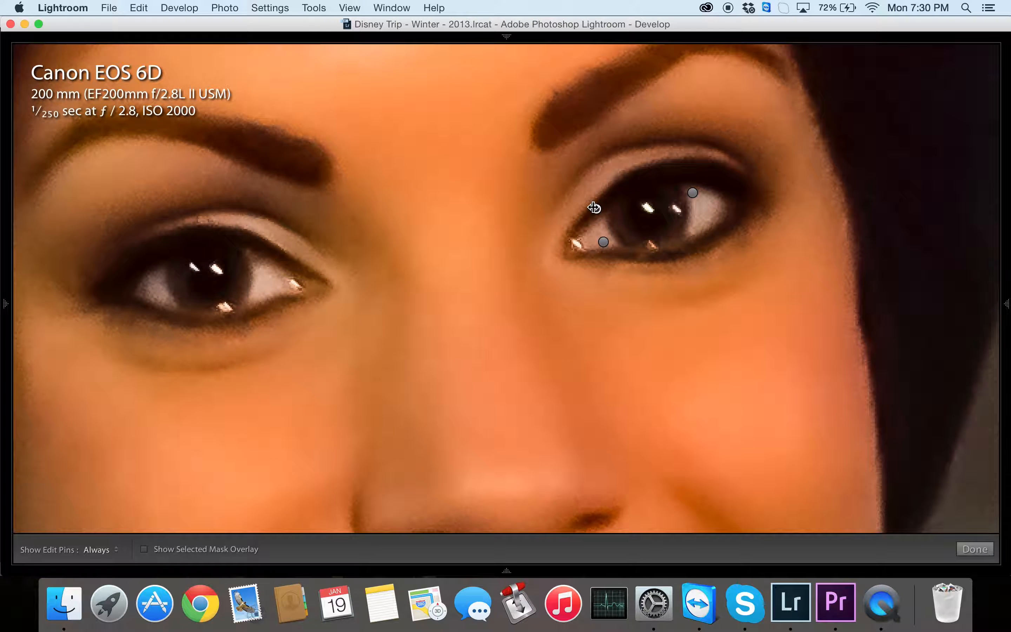
key(Delete)
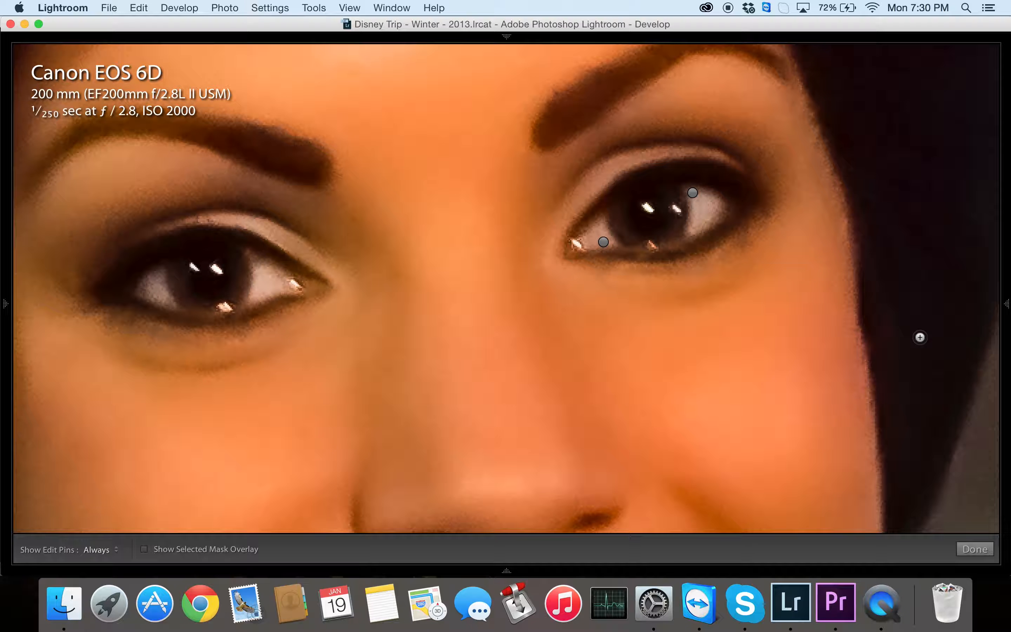
key(super+z)
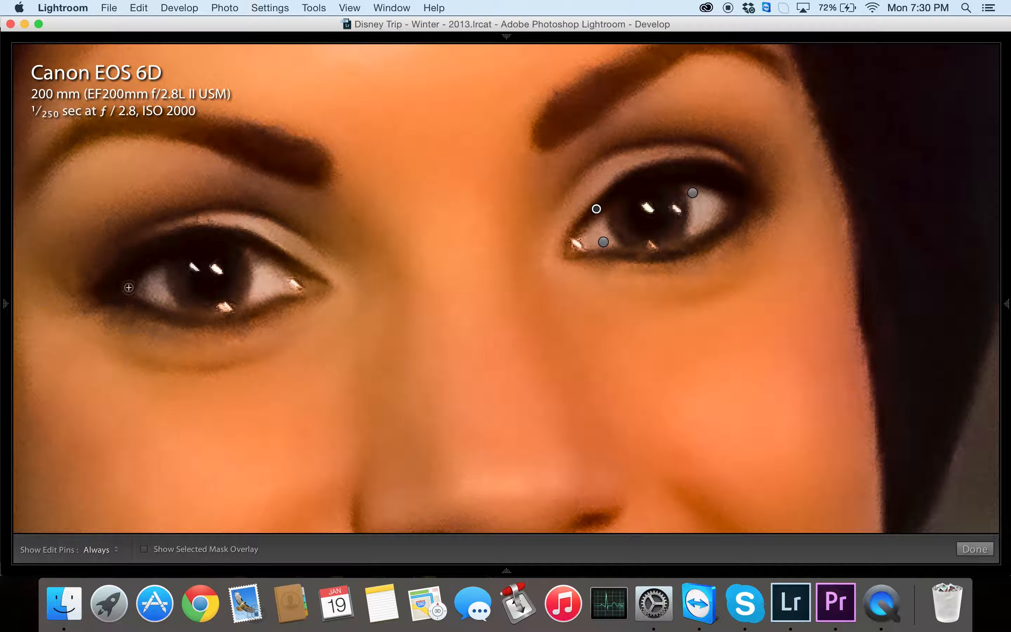
Step: Enlarge the brush slightly and paint the adjustment along the upper lash line of the woman's right eye
key(bracketright)
key(bracketright)
key(h)
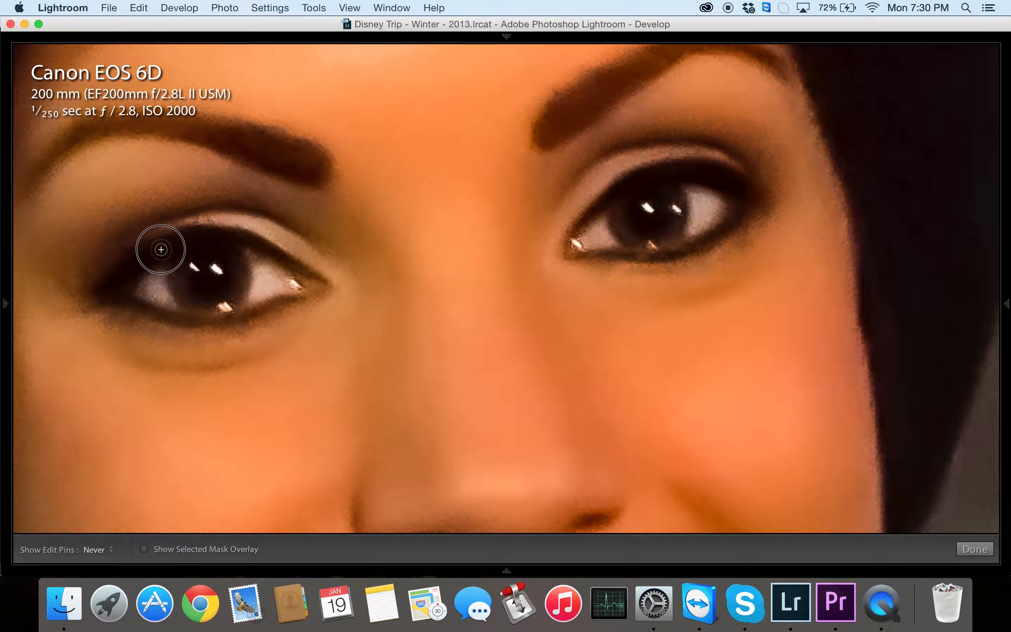
mouse_move(252, 239)
mouse_down()
mouse_move(313, 280)
mouse_move(259, 245)
mouse_move(285, 263)
mouse_move(198, 228)
mouse_up()
key(h)
Step: Brush the lower lash line and outer corner of the woman's right eye, and finish the Adjustment Brush
key(h)
key(bracketright)
key(bracketright)
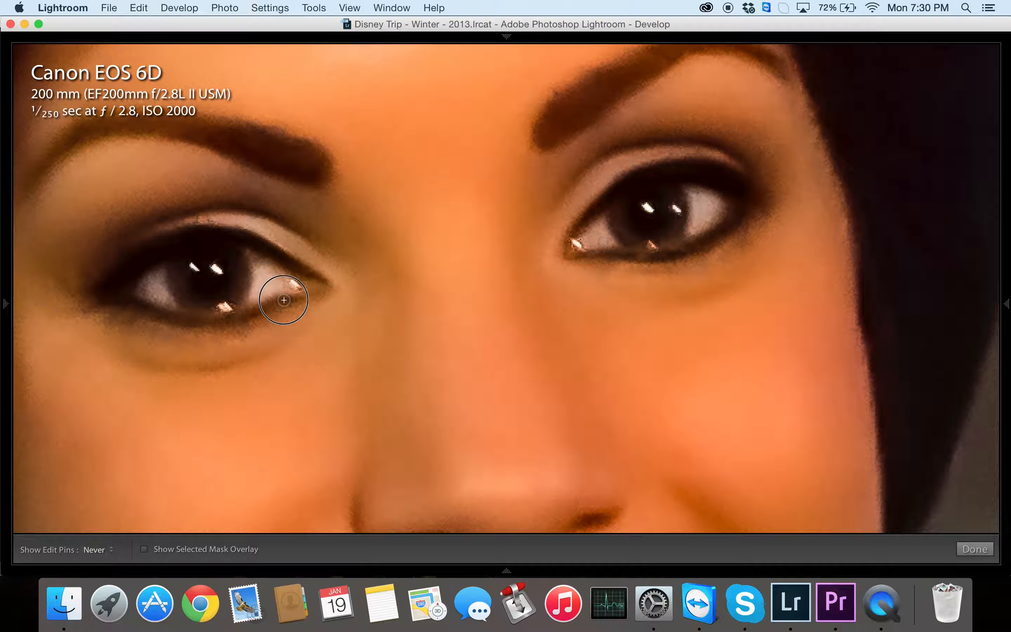
mouse_move(255, 308)
mouse_down()
mouse_move(224, 320)
mouse_move(273, 307)
mouse_move(212, 323)
mouse_move(231, 320)
mouse_move(130, 306)
mouse_move(216, 324)
mouse_move(180, 309)
mouse_up()
key(h)
key(h)
mouse_move(239, 320)
mouse_down()
mouse_move(182, 325)
mouse_move(272, 309)
mouse_move(259, 311)
mouse_up()
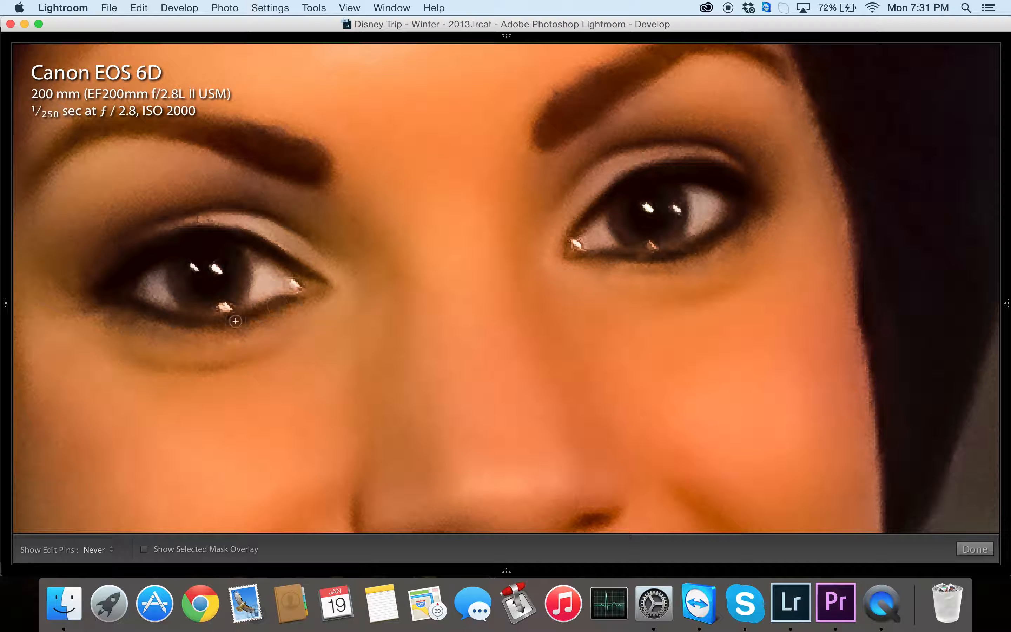
key(h)
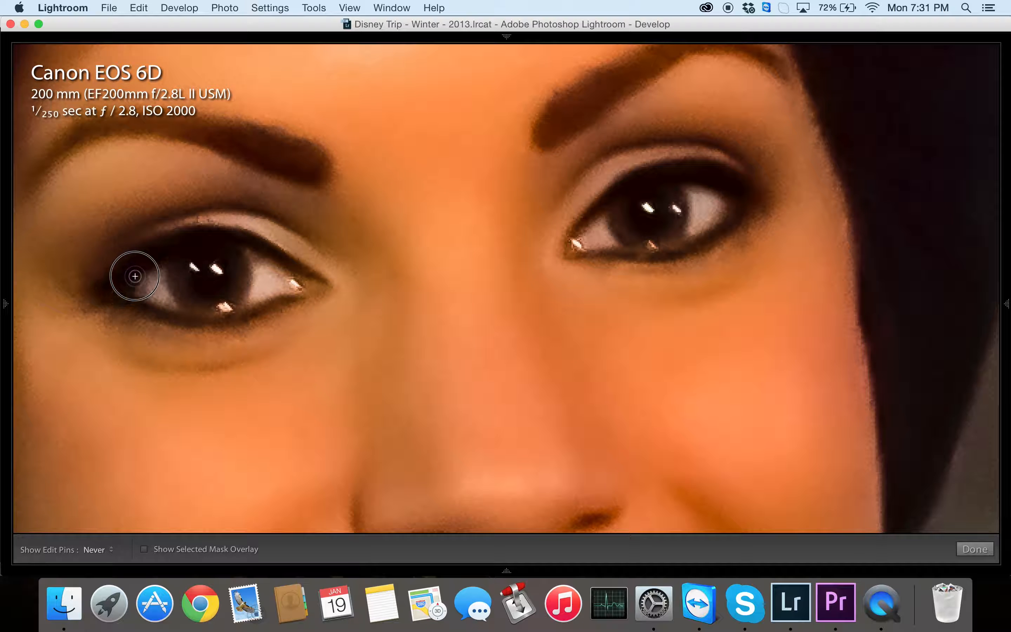
key(h)
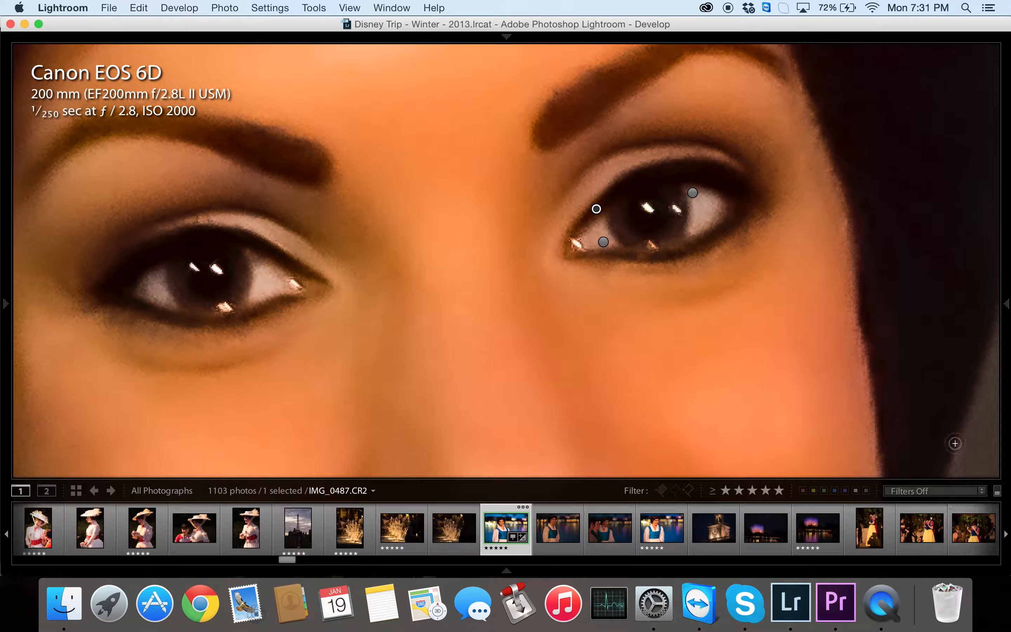
click(969, 548)
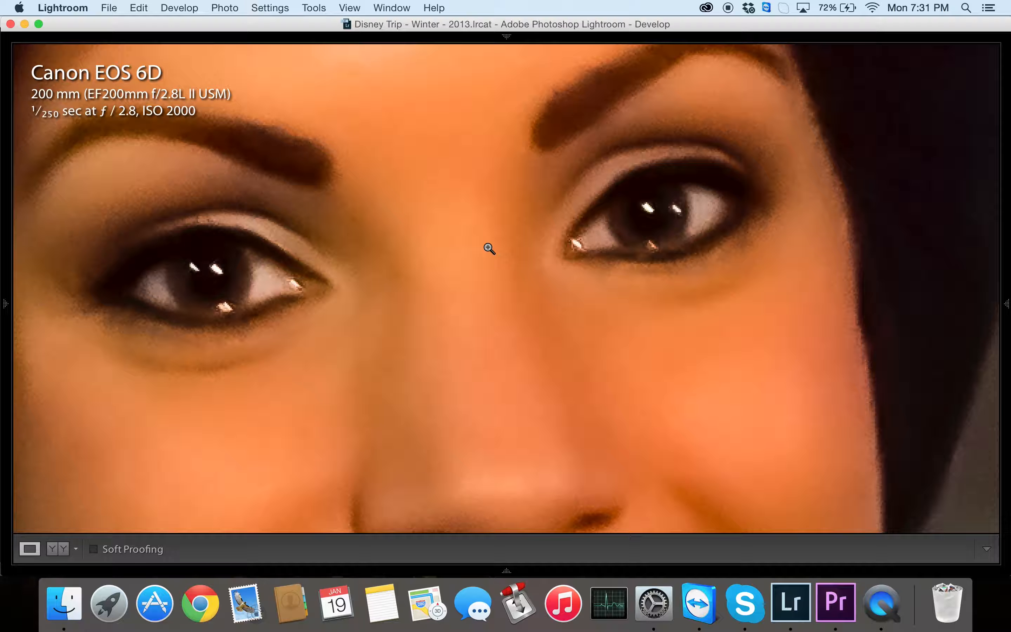
Step: Start a new brush adjustment, enlarge the brush to size 5.0, and paint over the woman's left eyebrow
click(489, 248)
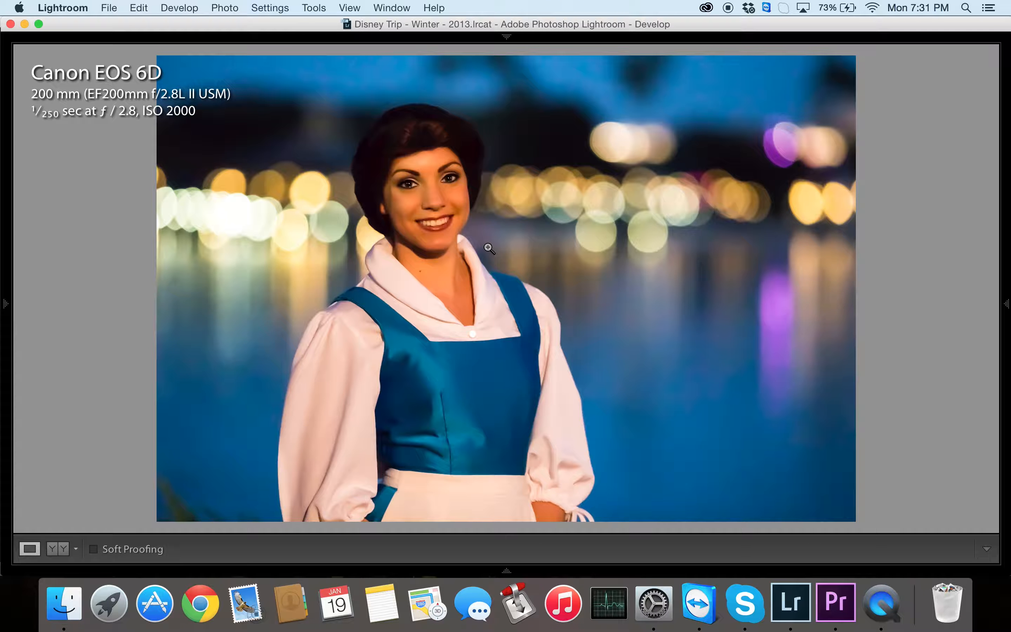
click(430, 182)
drag(422, 188, 532, 374)
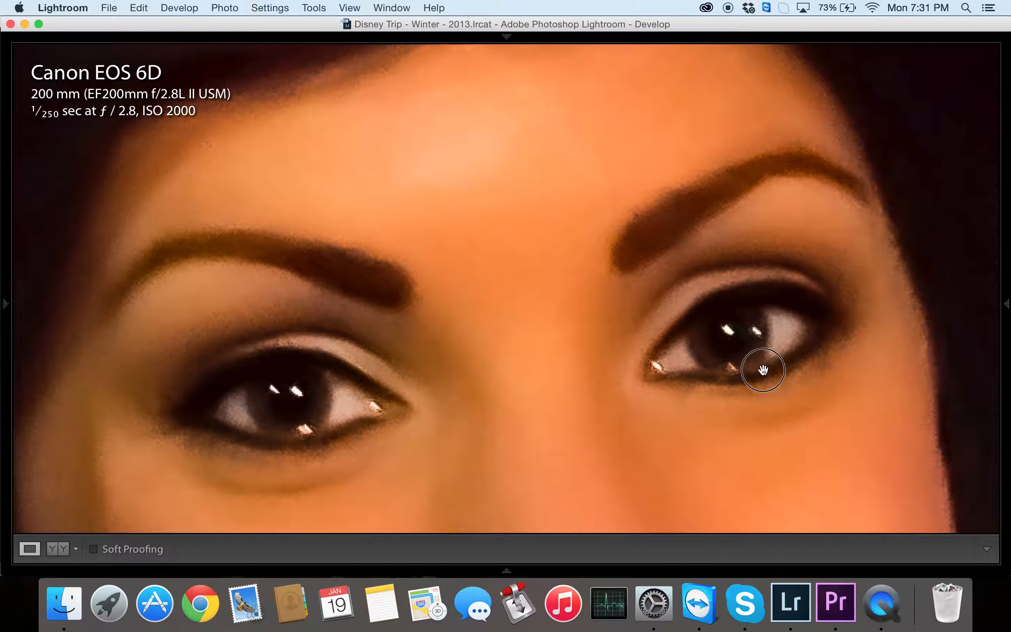
drag(764, 373, 762, 285)
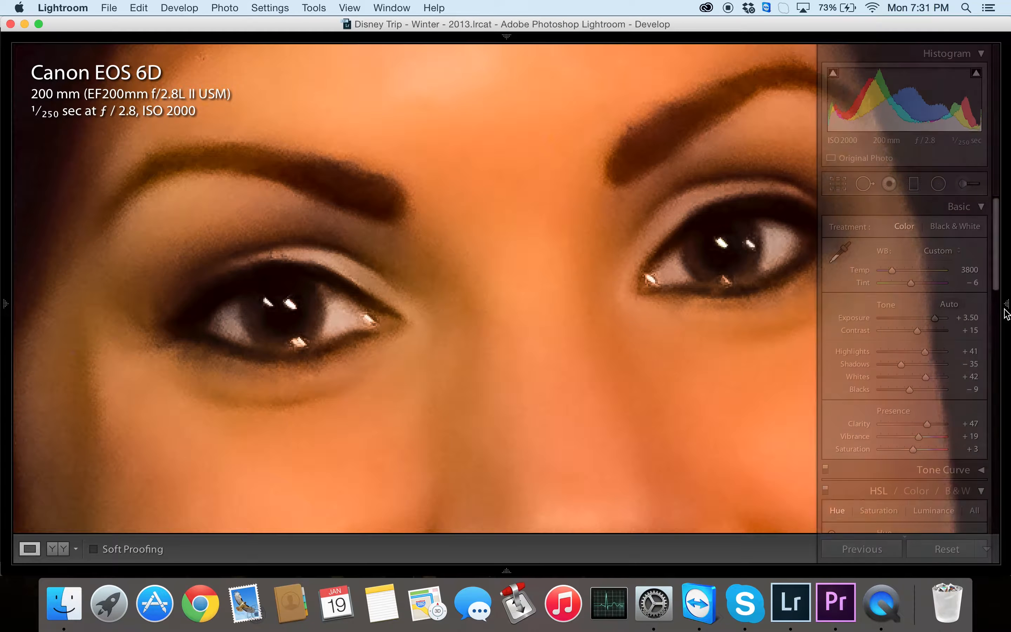
click(1006, 308)
click(967, 184)
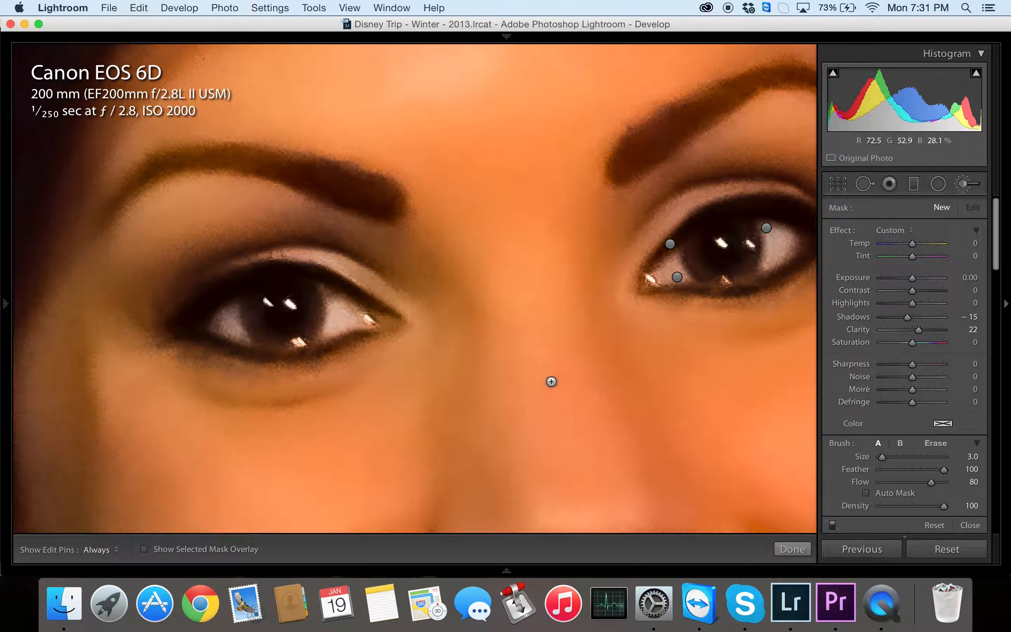
mouse_move(600, 235)
mouse_down()
mouse_move(562, 262)
mouse_move(474, 277)
mouse_move(468, 288)
mouse_up()
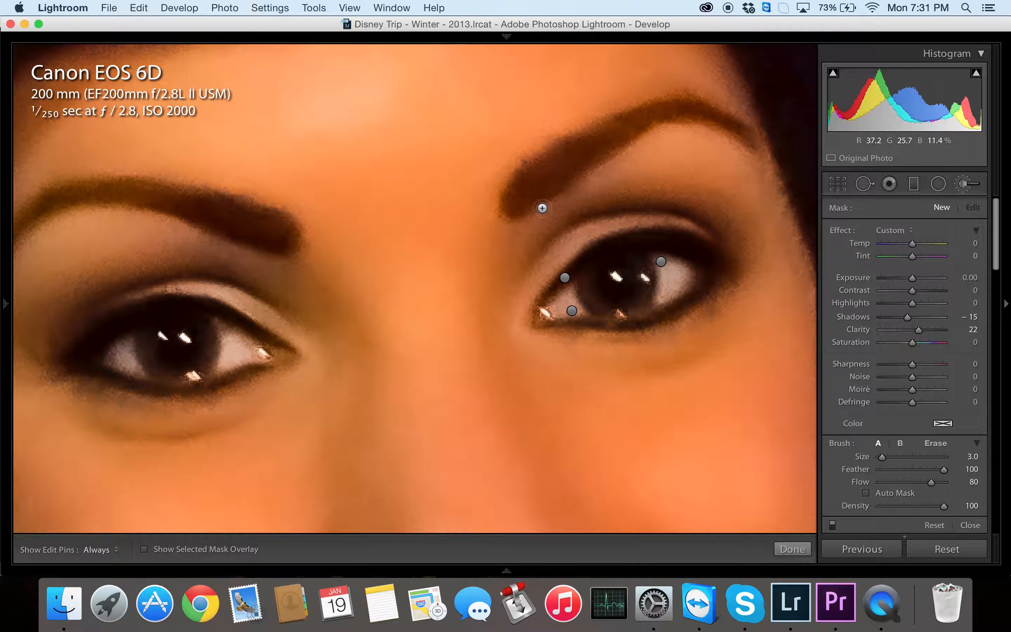
key(h)
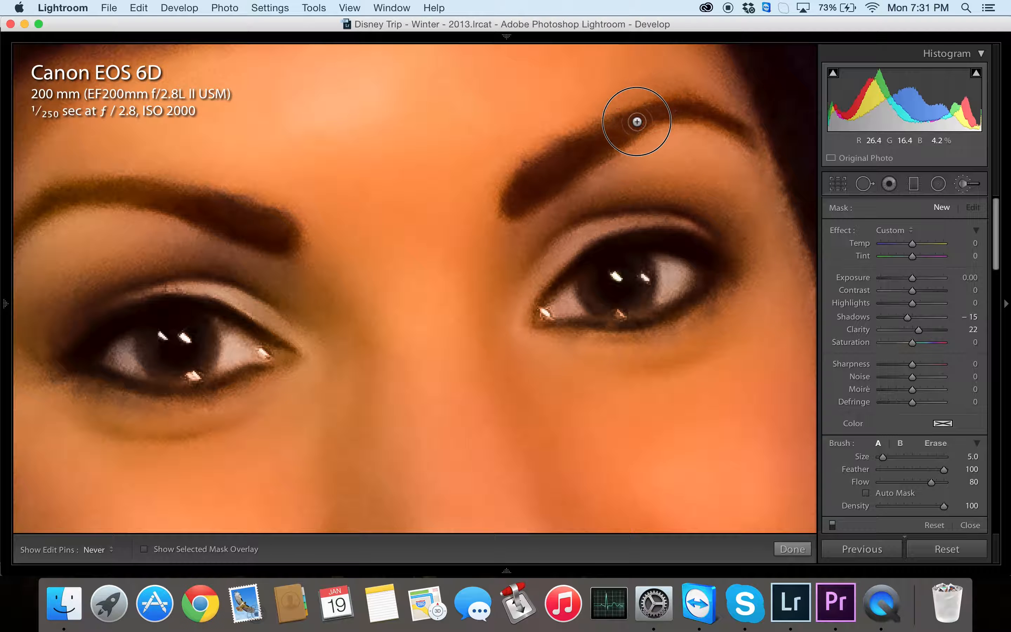
key(h)
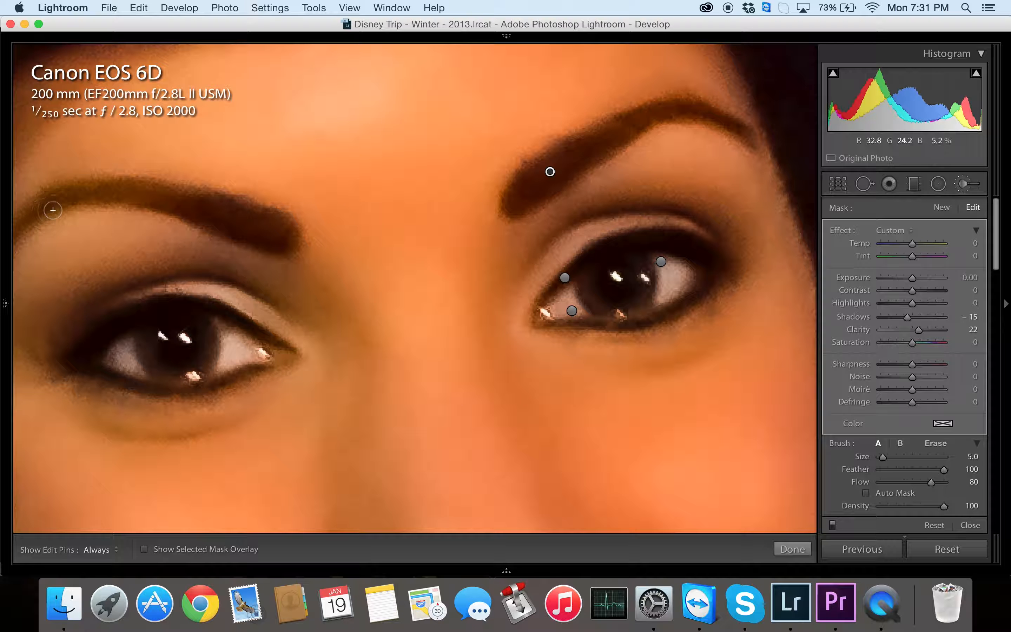
Step: Extend the eyebrow adjustment over the woman's right eyebrow and finish the Adjustment Brush
key(v)
key(v)
drag(160, 203, 223, 201)
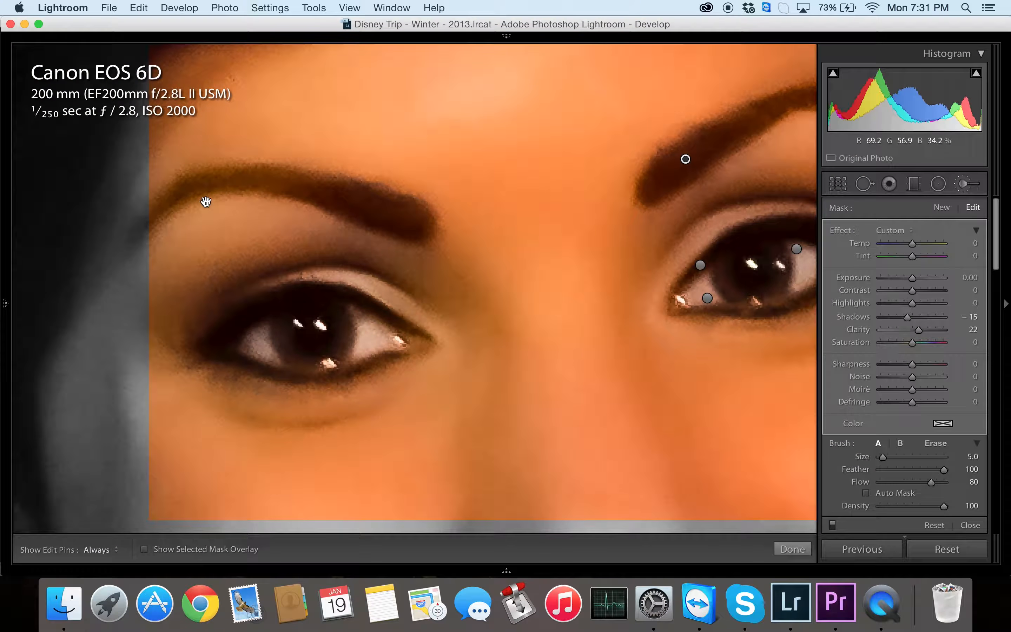
key(h)
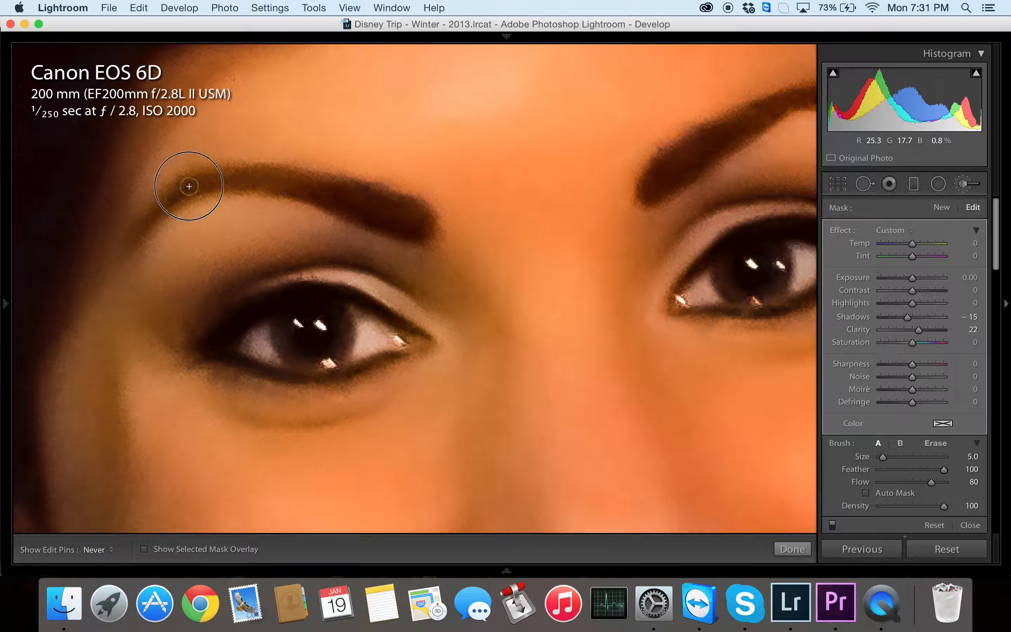
mouse_move(339, 177)
mouse_down()
mouse_move(259, 179)
mouse_move(326, 192)
mouse_move(238, 180)
mouse_move(381, 196)
mouse_move(368, 197)
mouse_move(413, 219)
mouse_move(377, 209)
mouse_move(390, 223)
mouse_move(405, 205)
mouse_up()
key(h)
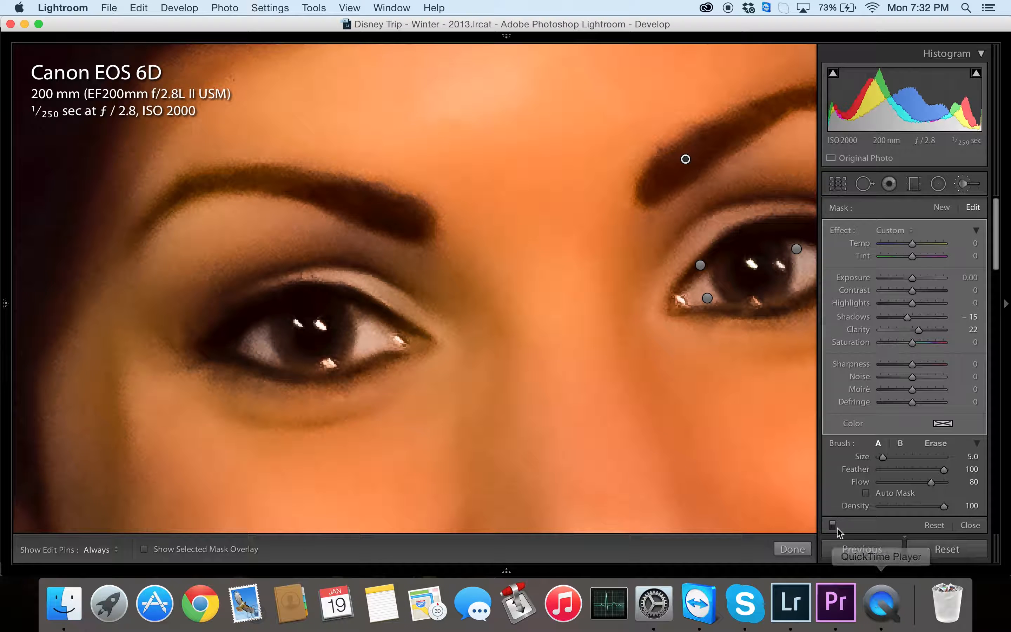
click(792, 548)
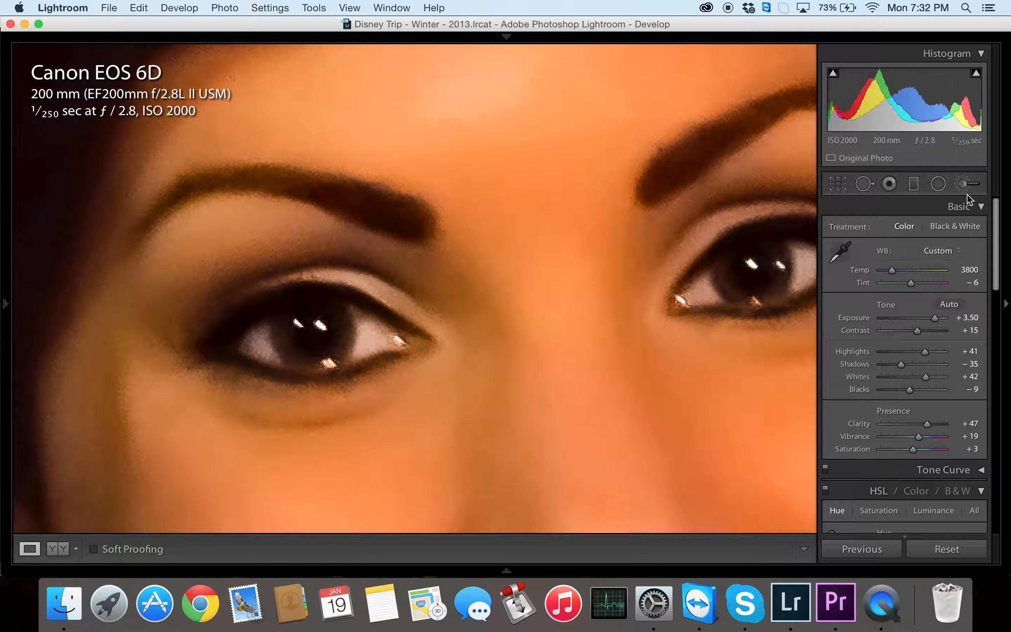
Step: Paint a new brush adjustment along the upper eyelid crease of the woman's right eye and set its Clarity to 25
click(964, 184)
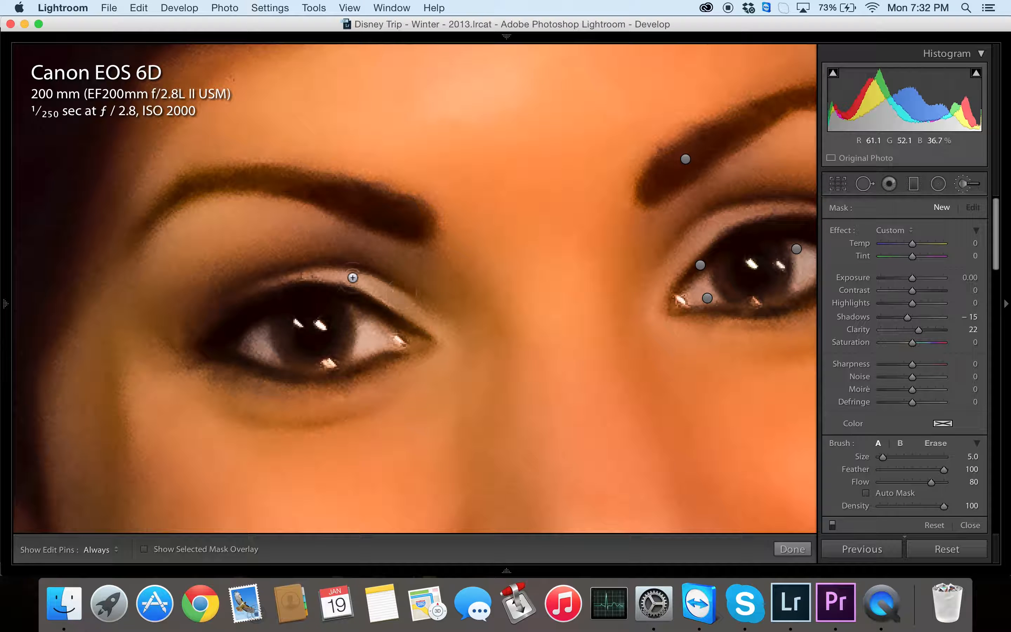
drag(336, 267, 418, 291)
click(971, 330)
text(25)
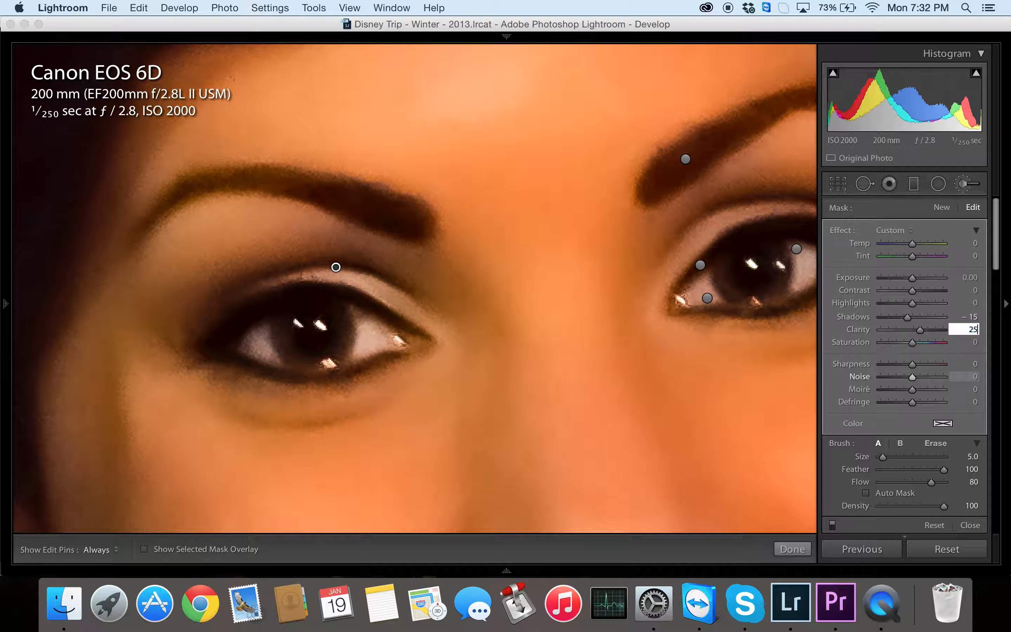
key(Return)
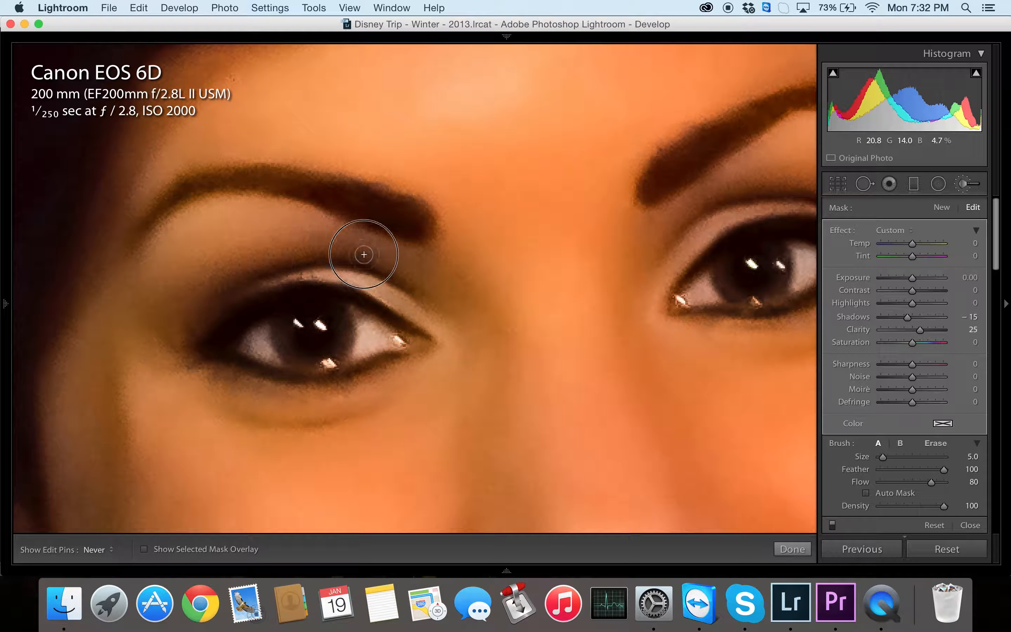
Step: Extend the eyelid adjustment around the woman's left eye, along the upper eyelid crease and the lower lash line
drag(727, 262, 560, 294)
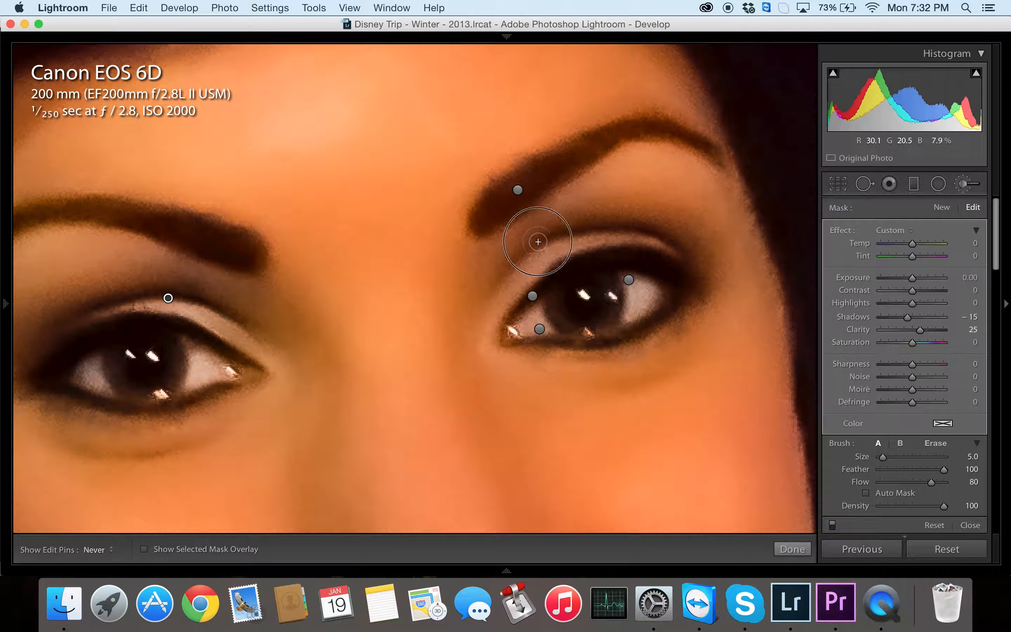
key(h)
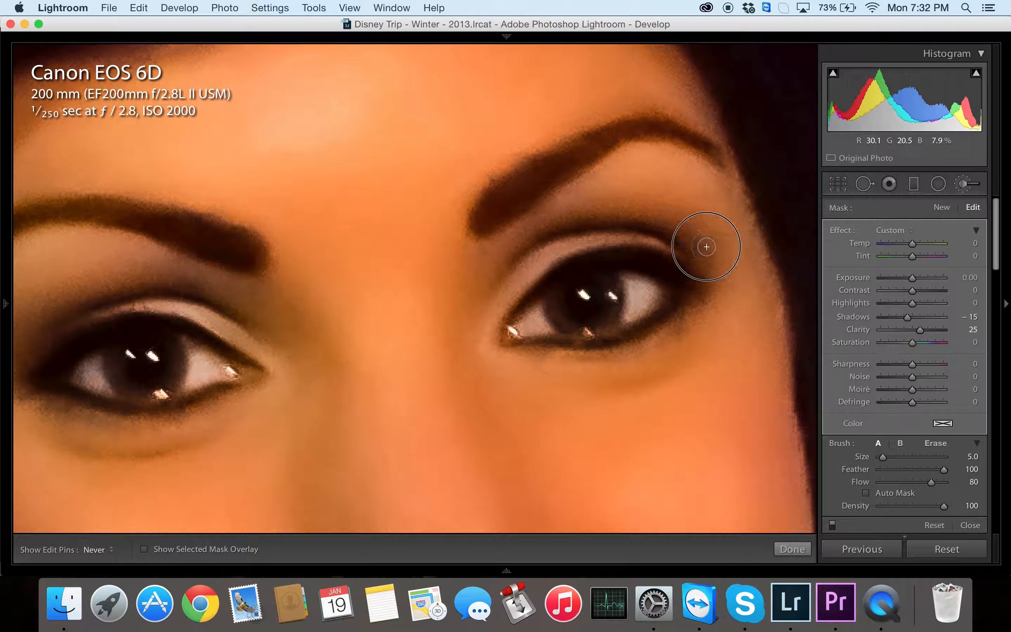
key(h)
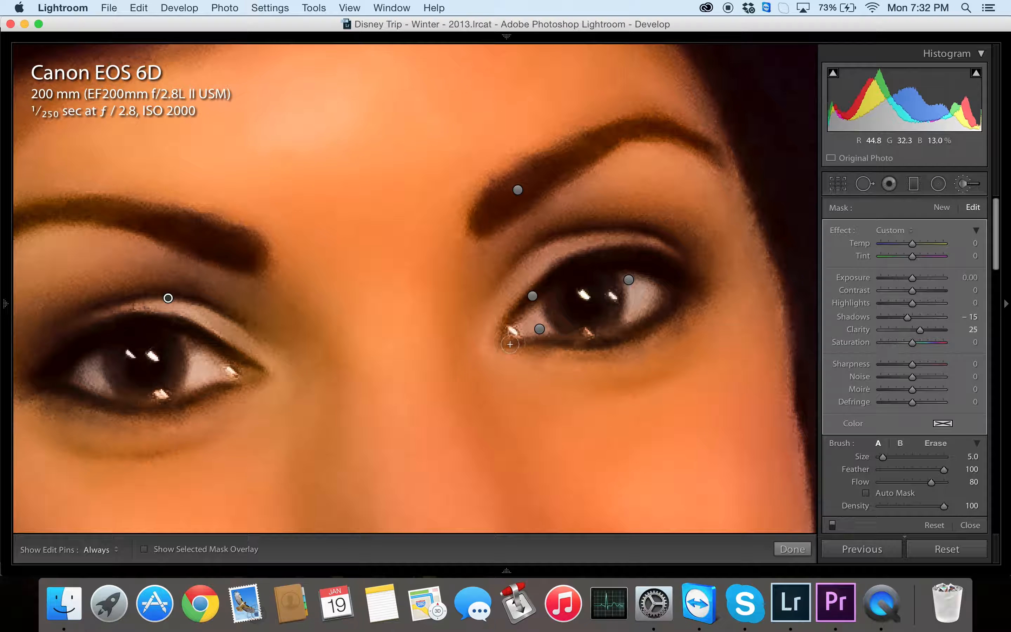
key(h)
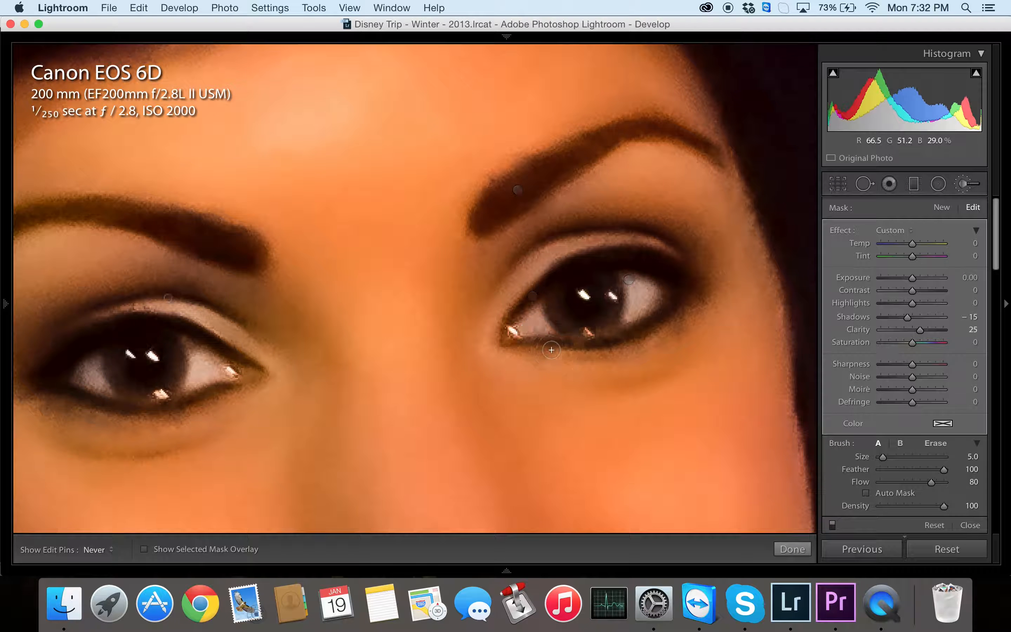
key(h)
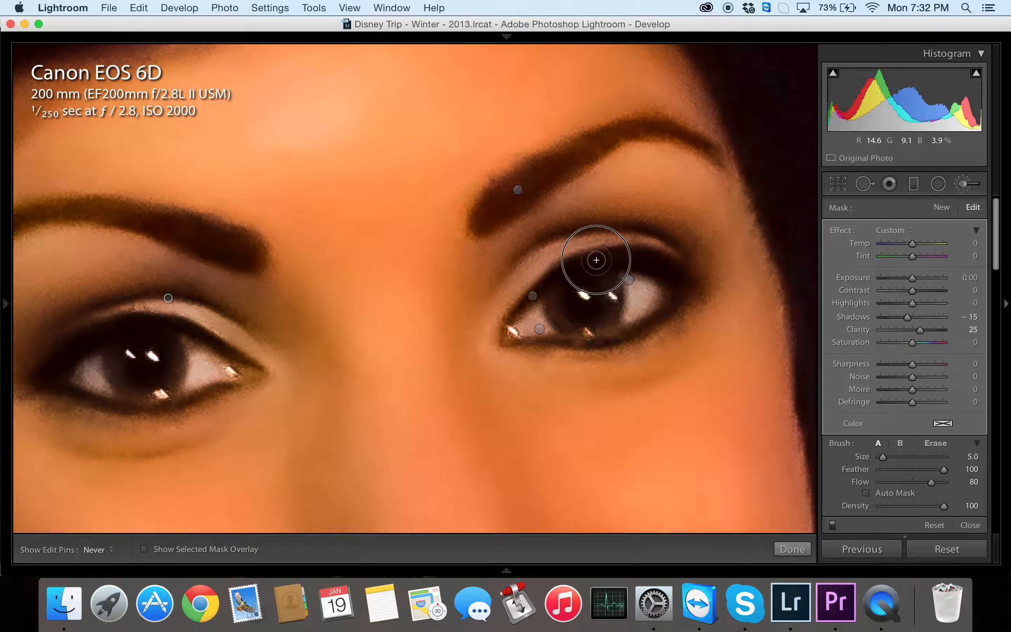
key(h)
Step: Toggle the edit pins off and on to examine both irises and the brushed eyelids
mouse_move(4, 280)
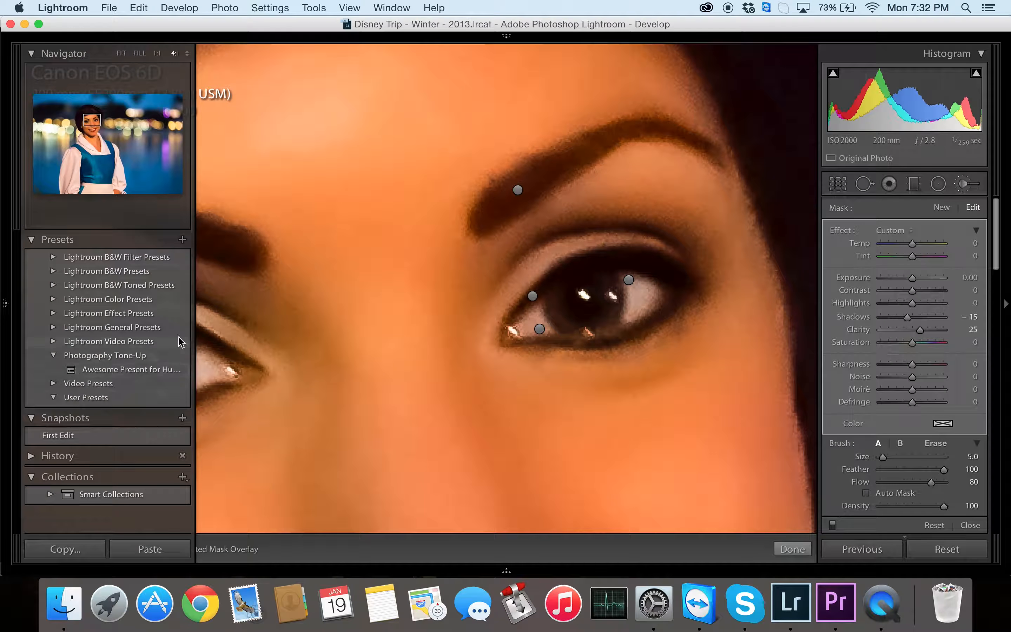
key(h)
key(h)
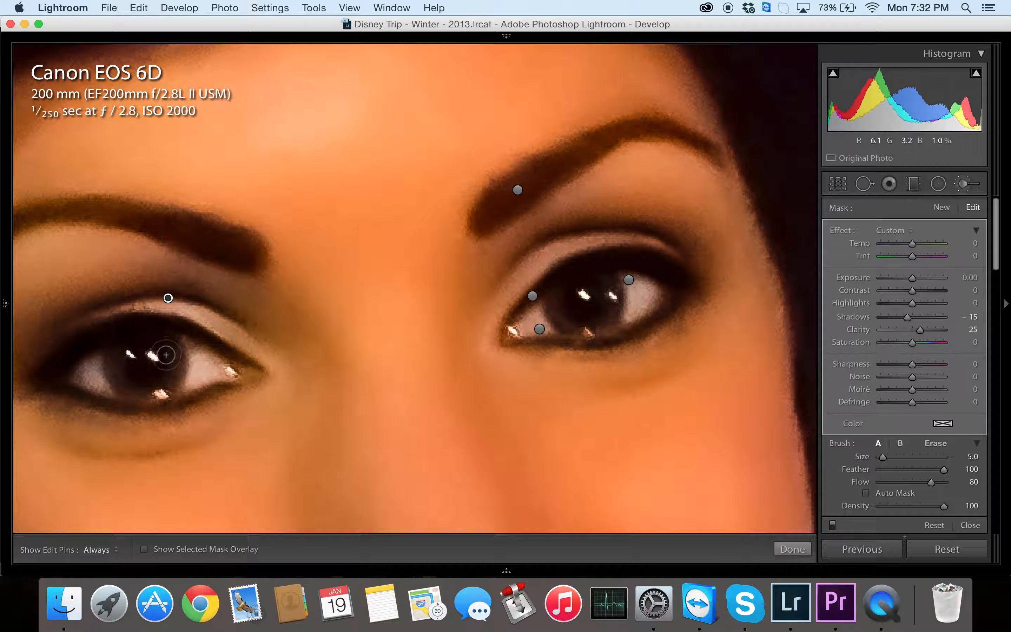
key(h)
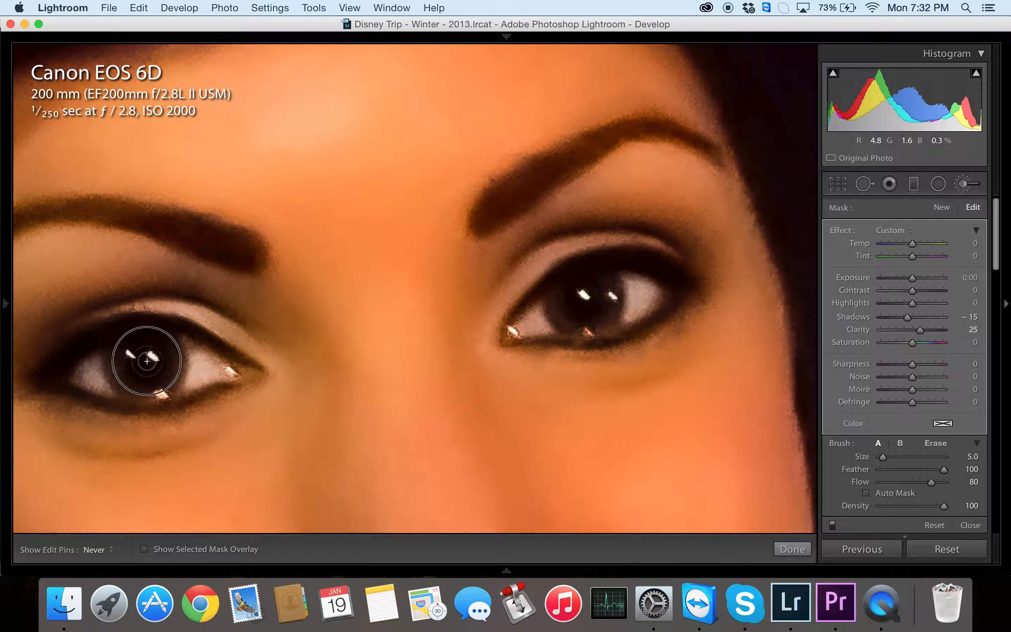
key(h)
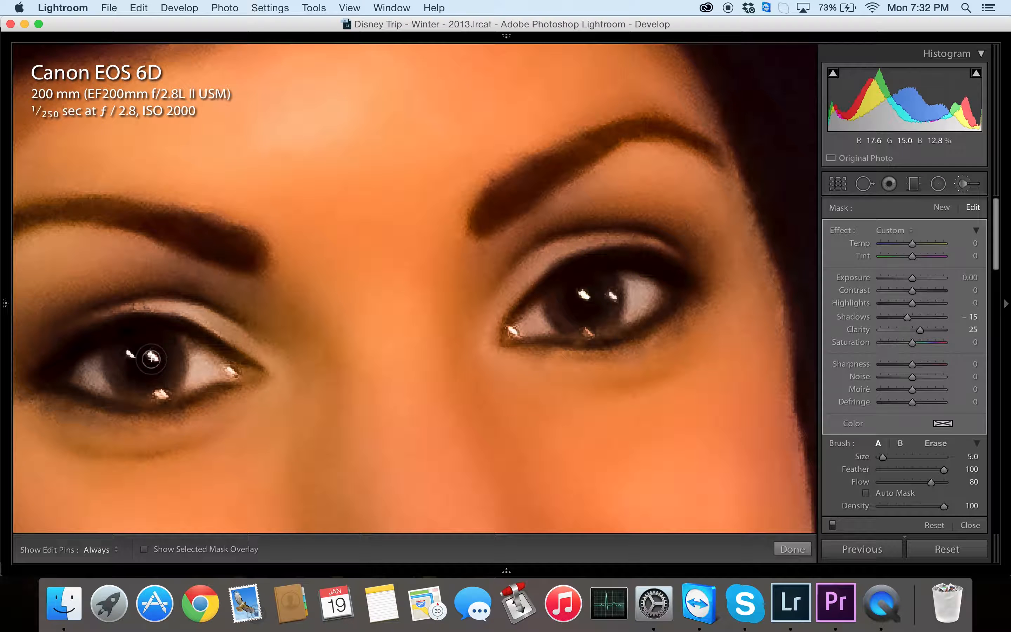
key(h)
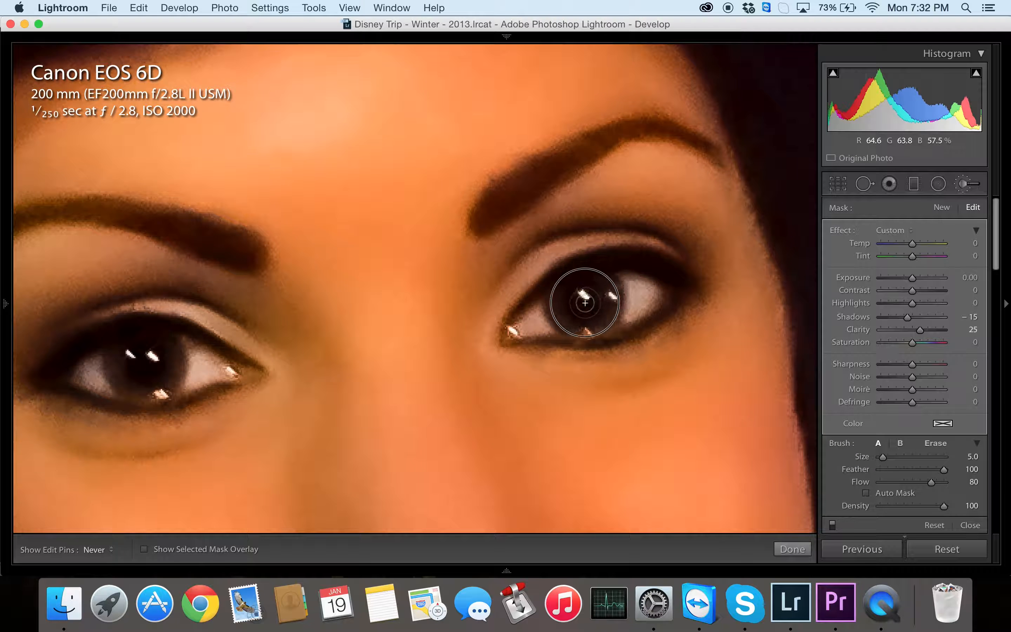
Step: Start a new brush adjustment with the Iris Enhance effect and brush size 3.0, and paint over the woman's left iris
click(792, 549)
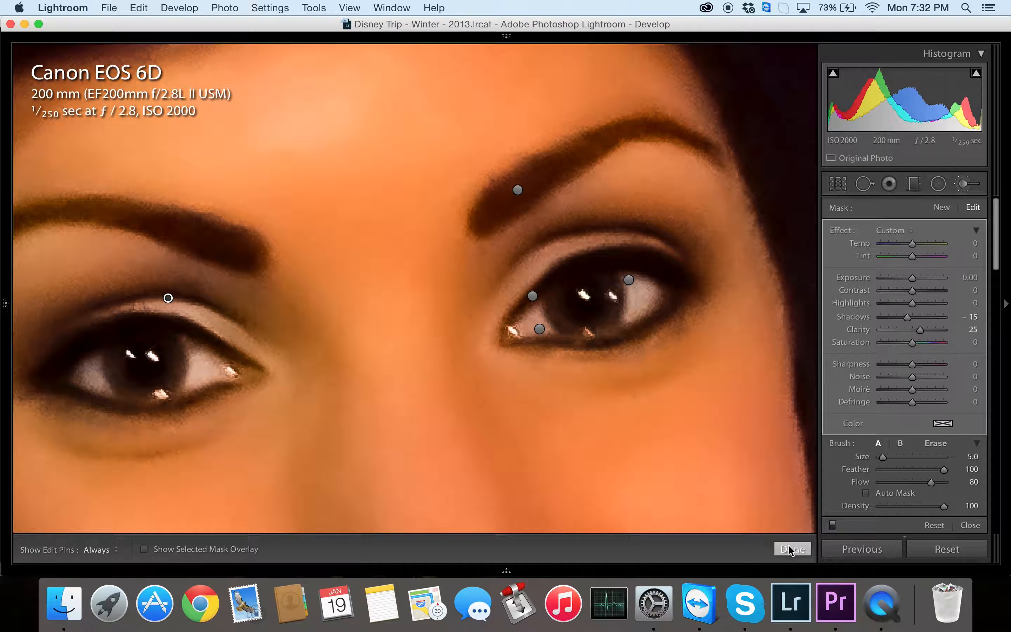
click(964, 188)
click(911, 228)
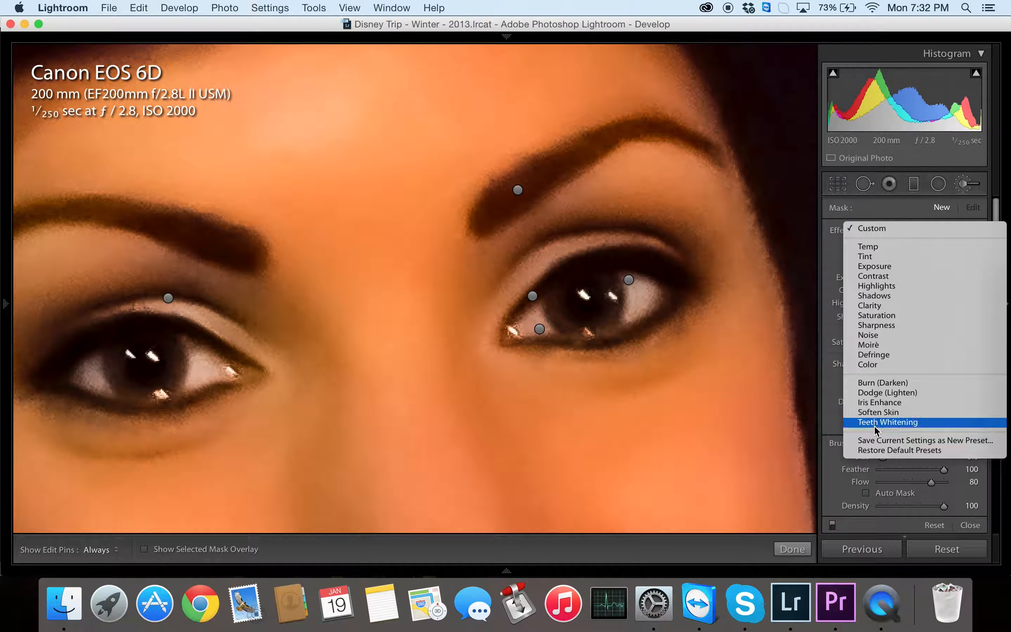
click(879, 404)
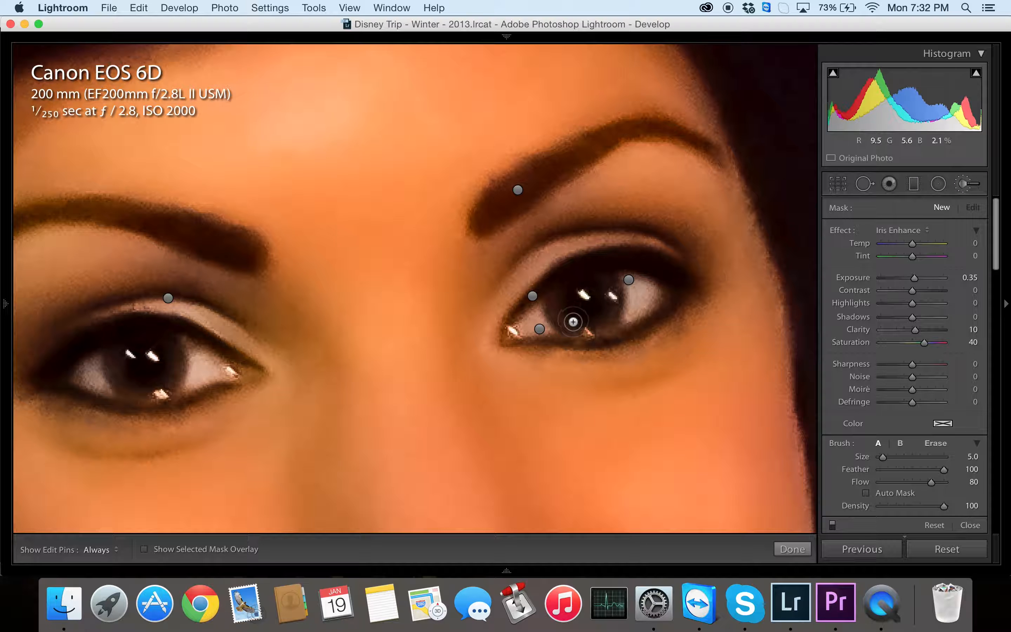
key(h)
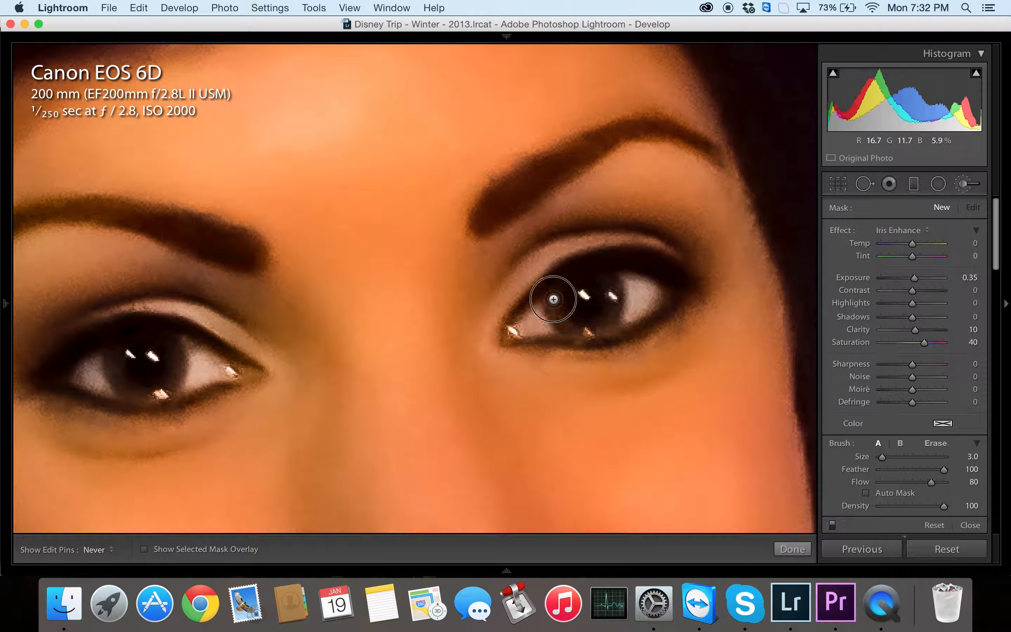
drag(567, 326, 618, 286)
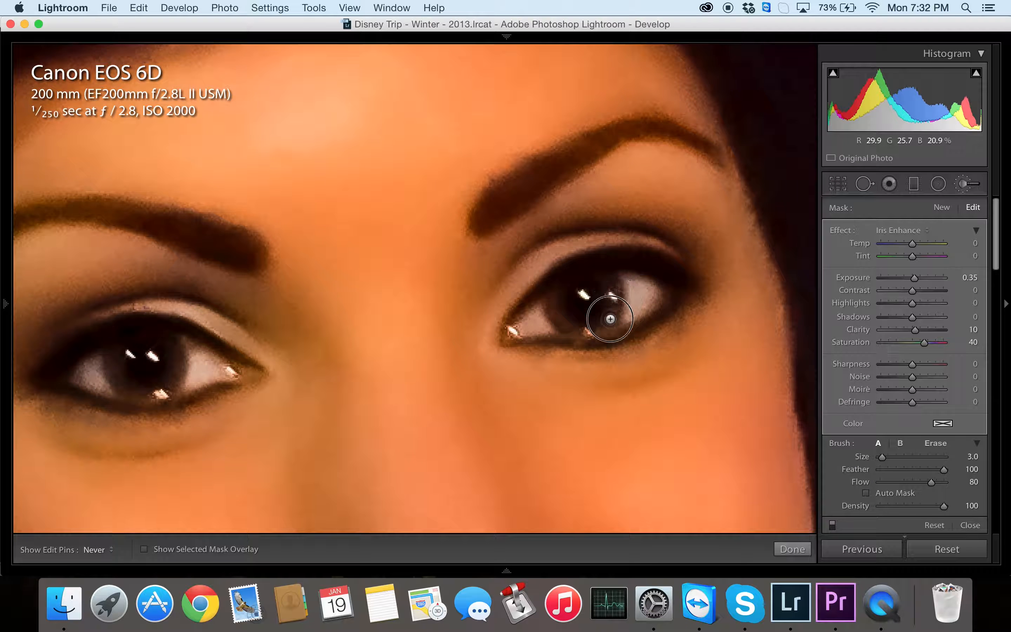
key(h)
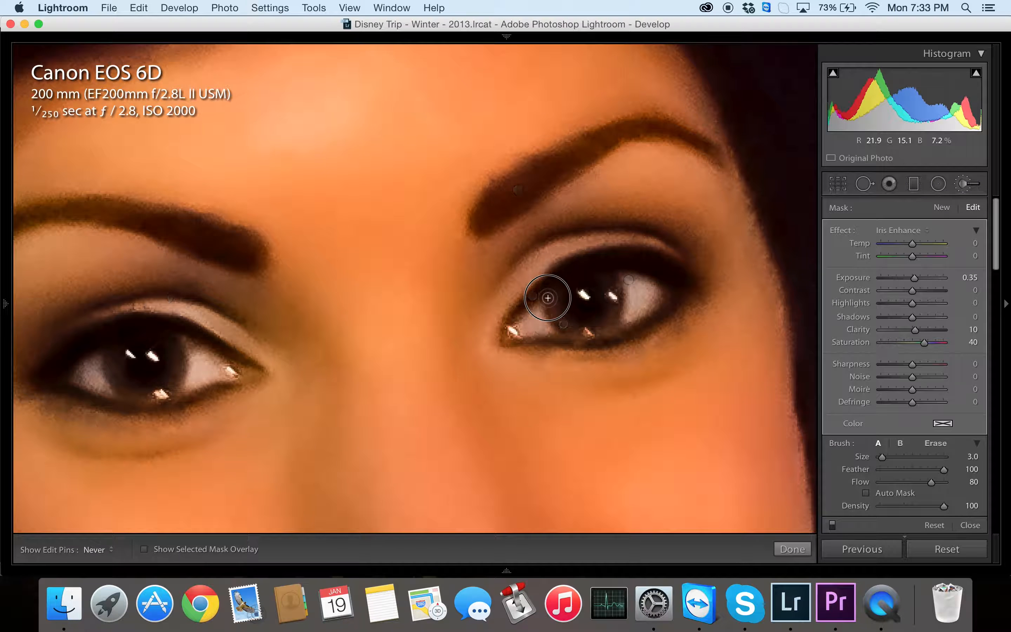
Step: Paint the Iris Enhance adjustment over the woman's right iris and finish the Adjustment Brush
key(h)
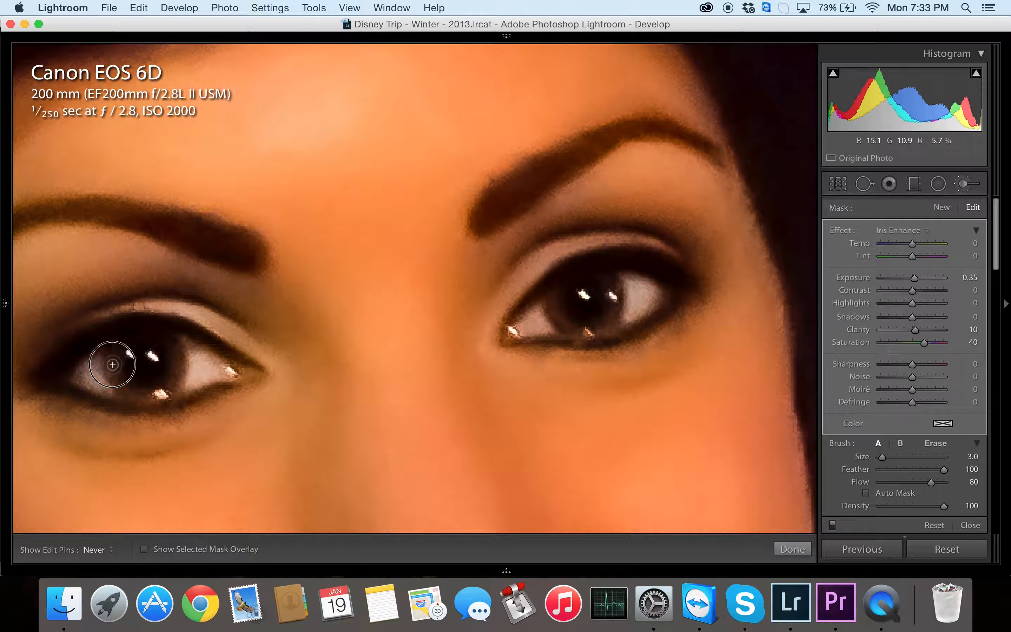
key(h)
click(792, 549)
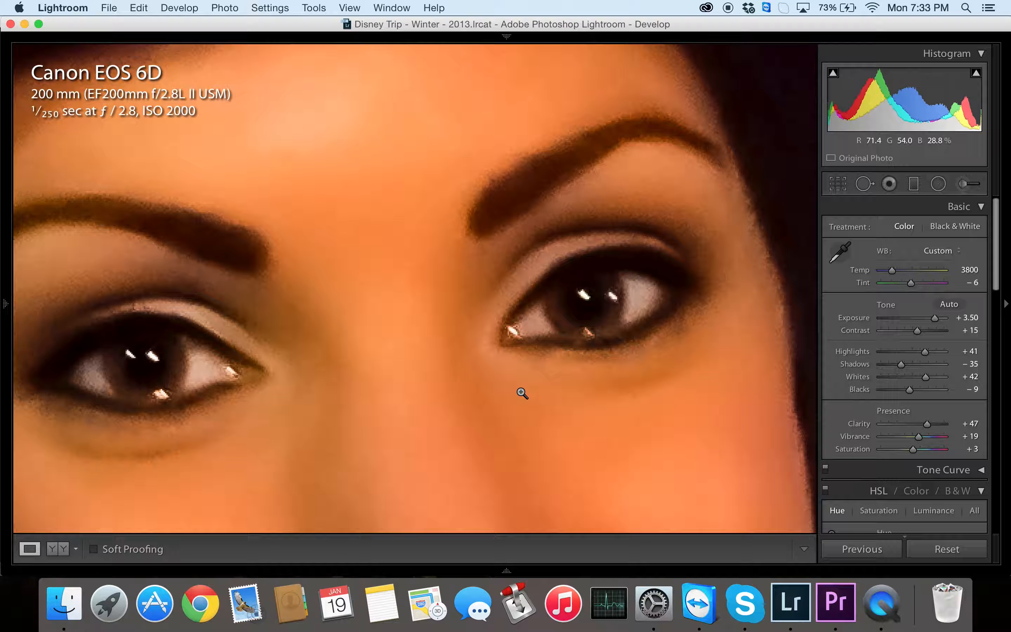
Step: Paint another Iris Enhance brush adjustment over the woman's left iris with the edit pins hidden, and finish the Adjustment Brush
click(464, 394)
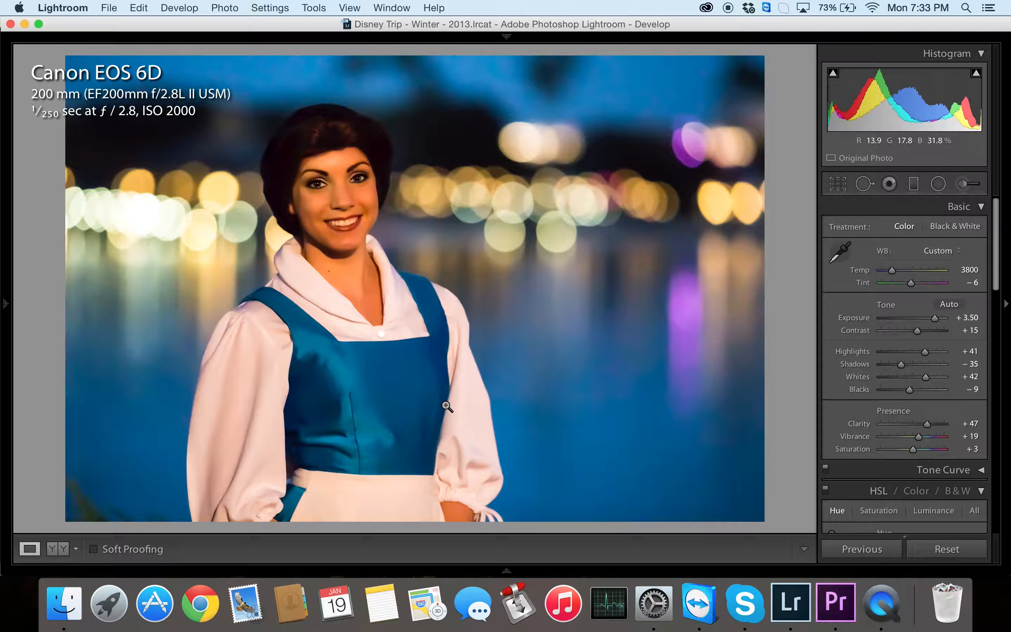
click(335, 179)
drag(304, 149, 336, 164)
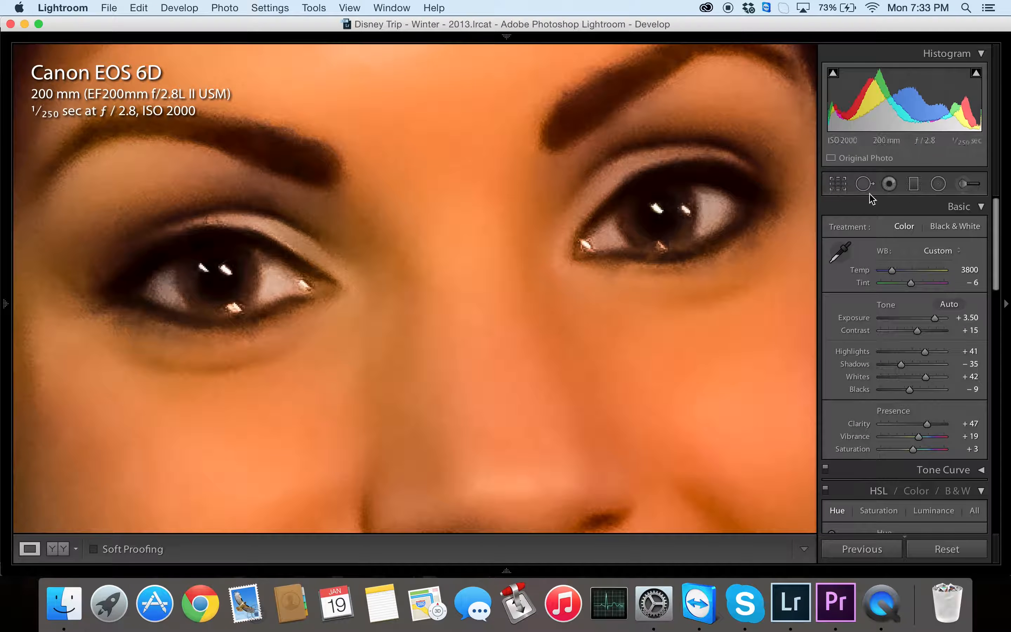
click(970, 188)
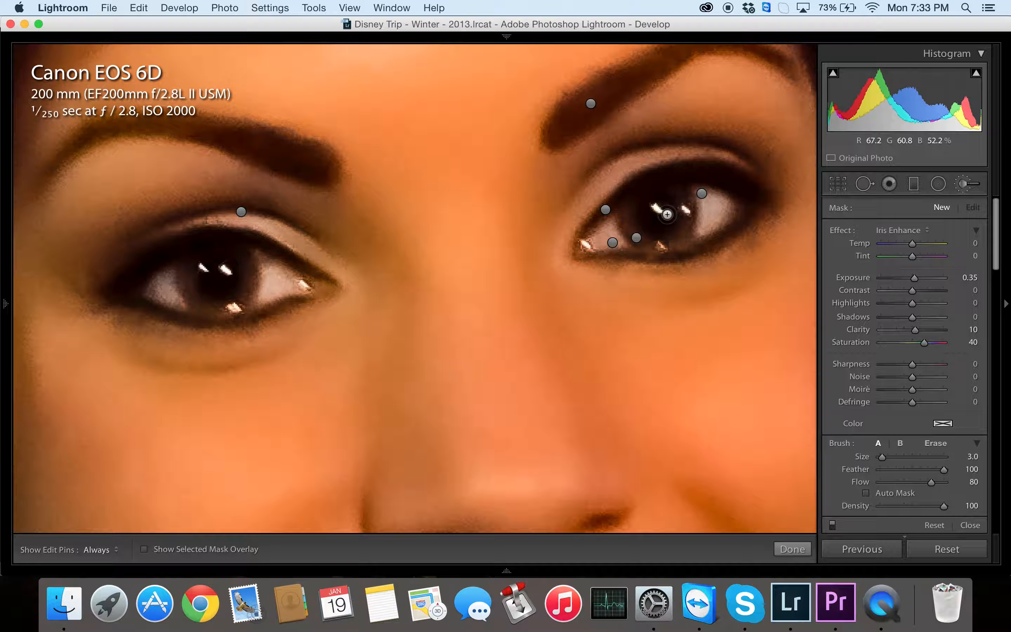
mouse_move(688, 197)
mouse_down()
mouse_move(688, 233)
mouse_move(649, 239)
mouse_move(632, 230)
mouse_move(627, 239)
mouse_move(614, 213)
mouse_move(630, 240)
mouse_up()
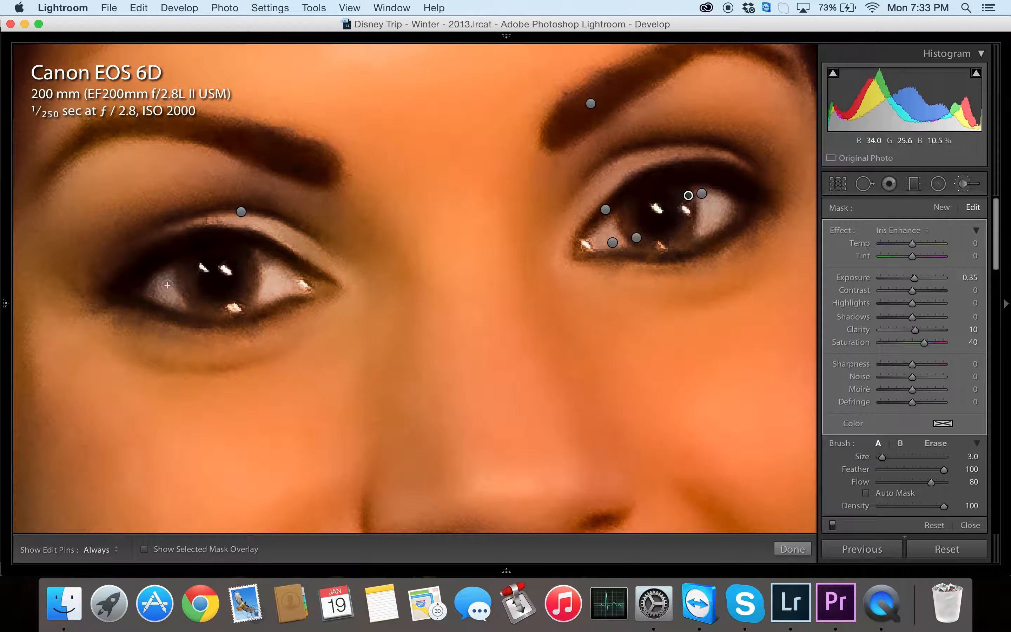
key(super+z)
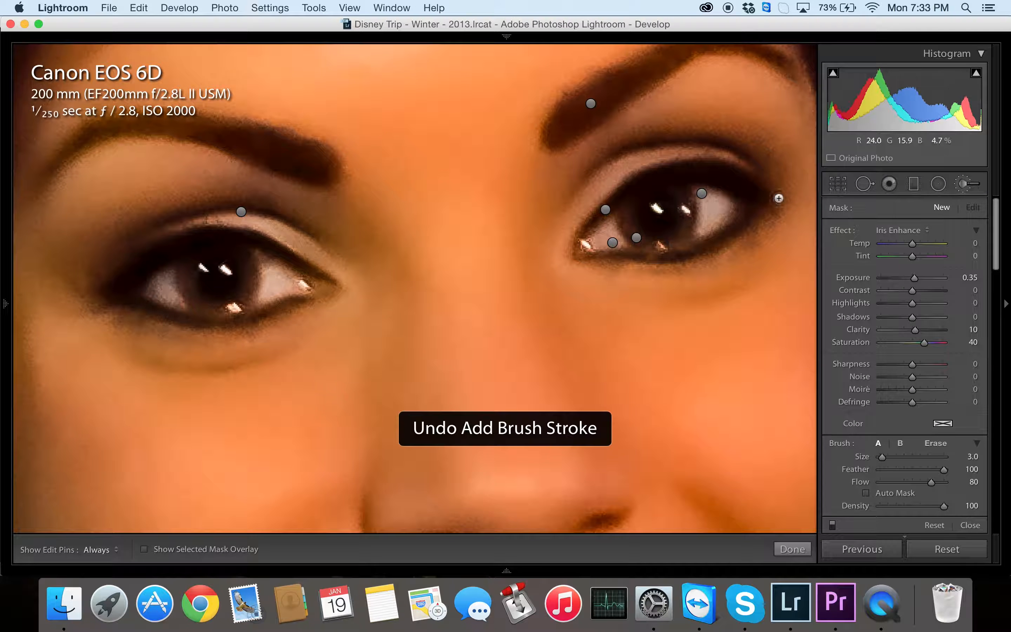
key(h)
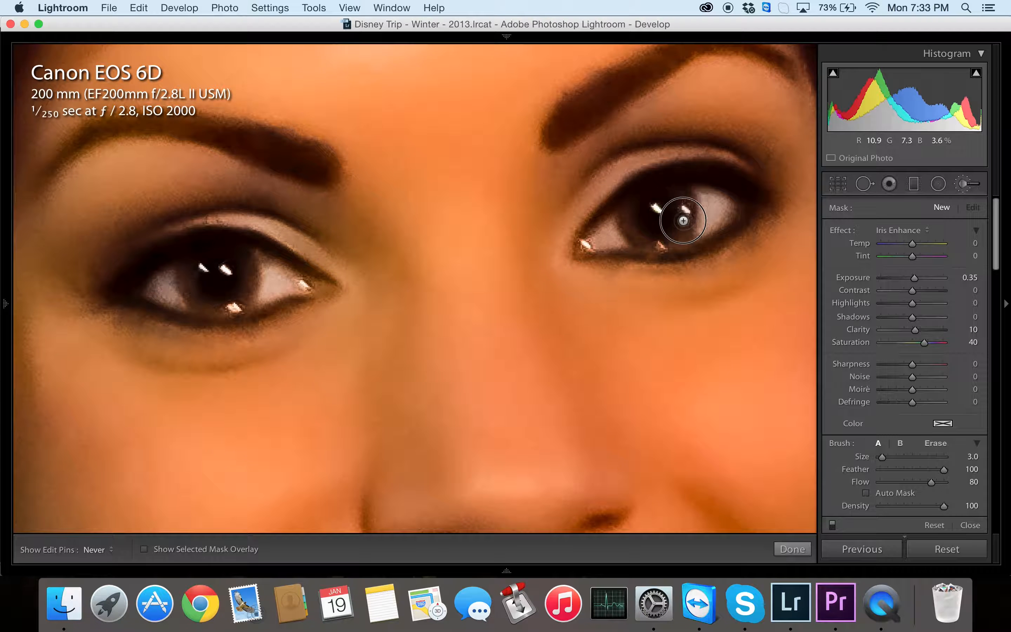
mouse_move(680, 228)
mouse_down()
mouse_move(652, 237)
mouse_move(621, 207)
mouse_move(623, 228)
mouse_move(642, 241)
mouse_up()
key(h)
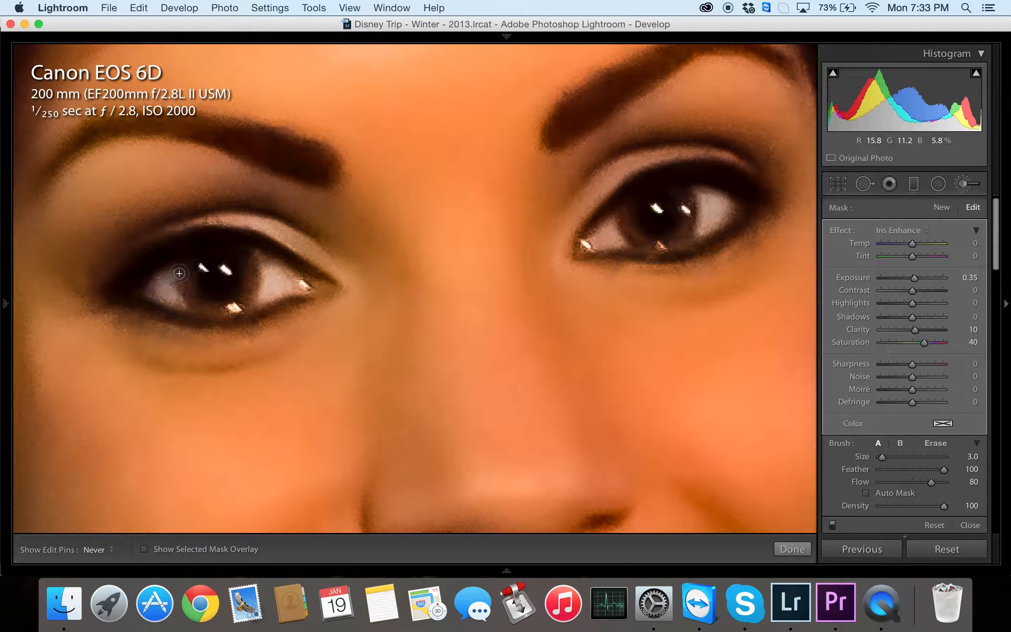
key(h)
click(791, 548)
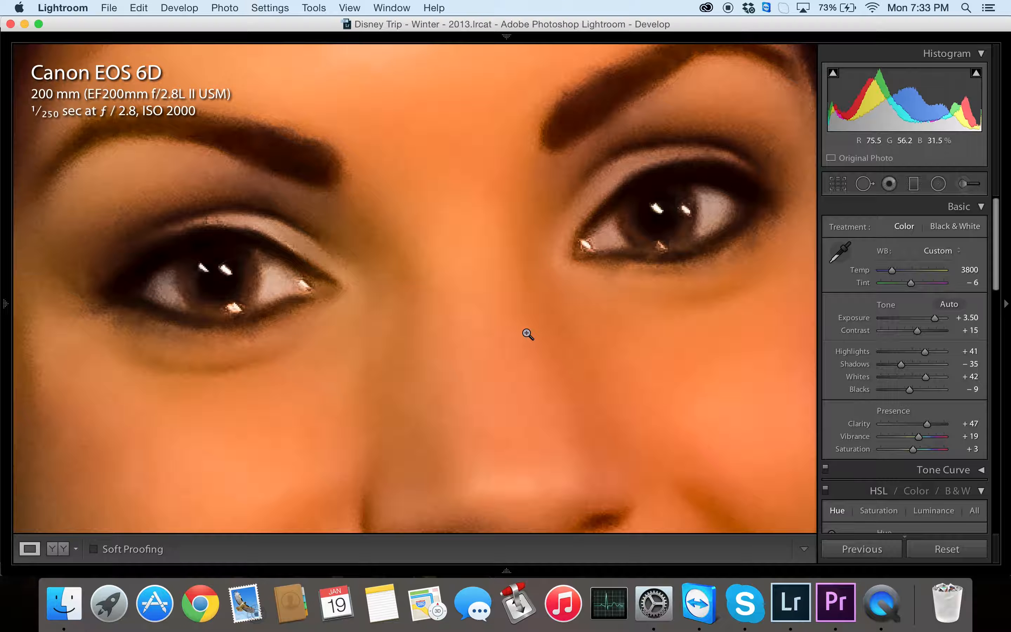
Step: Start a new Adjustment Brush with the Teeth Whitening effect and paint across all of the woman's visible teeth
click(527, 334)
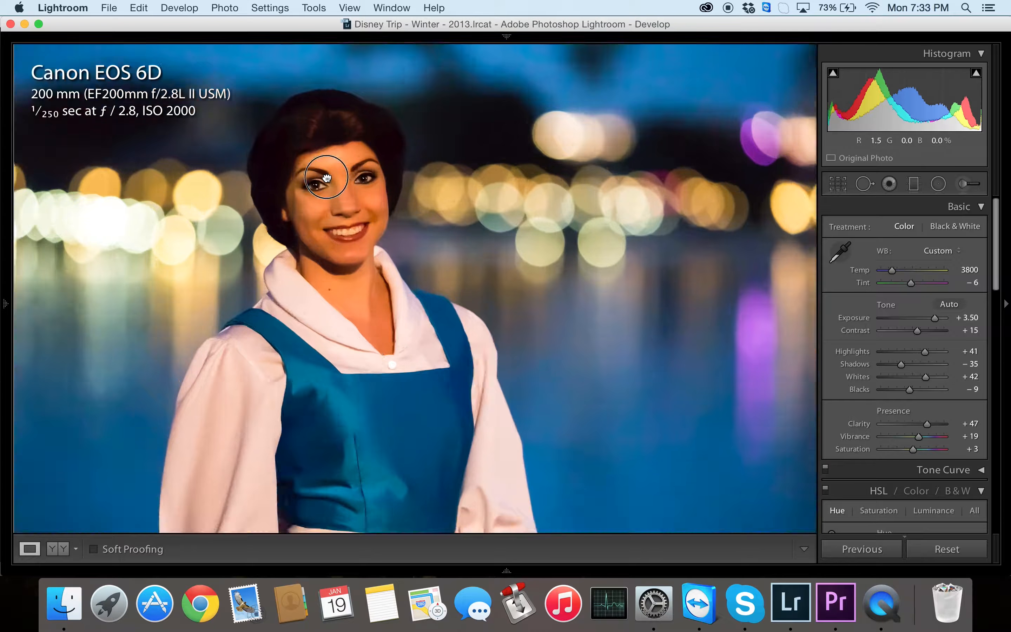
click(330, 180)
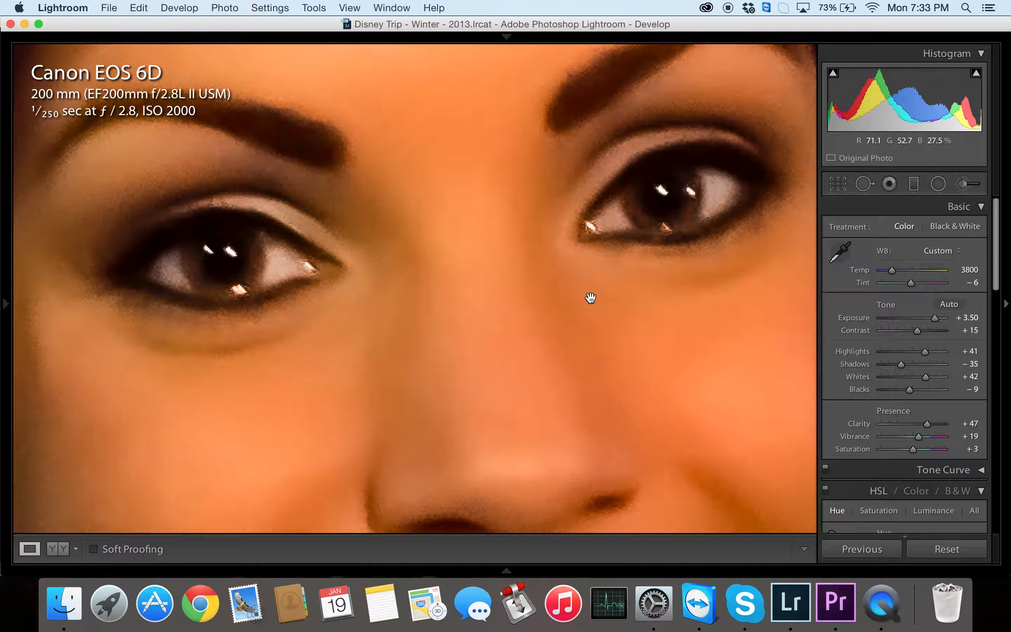
drag(541, 422, 476, 360)
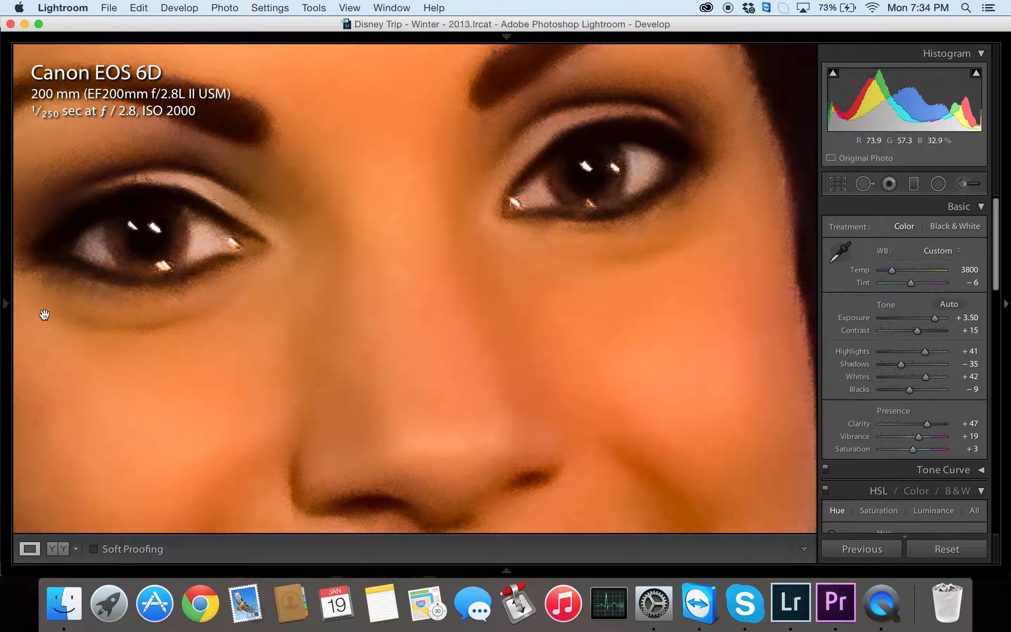
drag(383, 432, 490, 396)
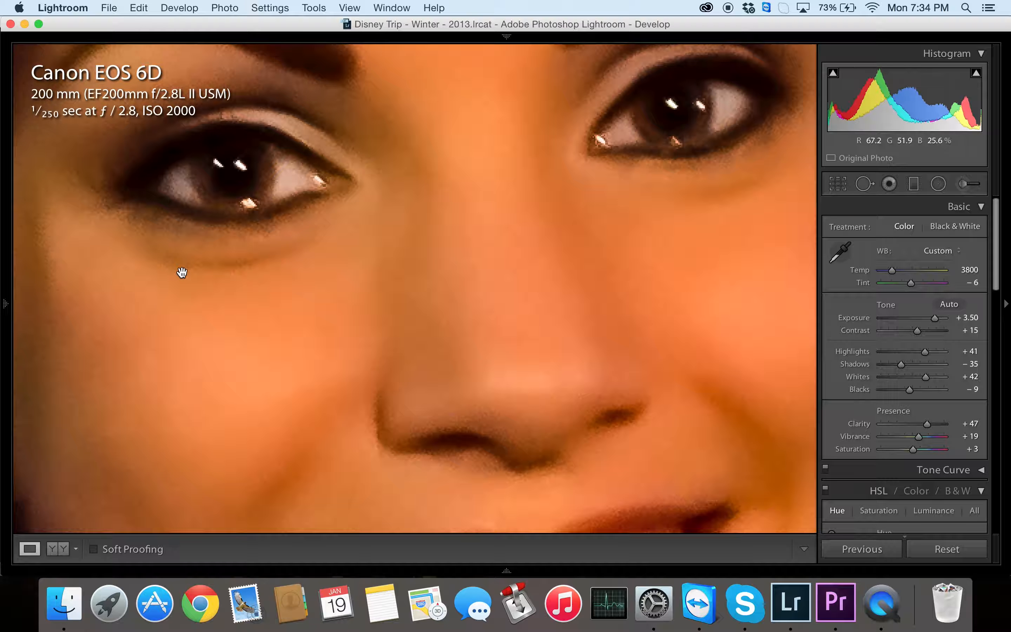
drag(514, 379, 413, 190)
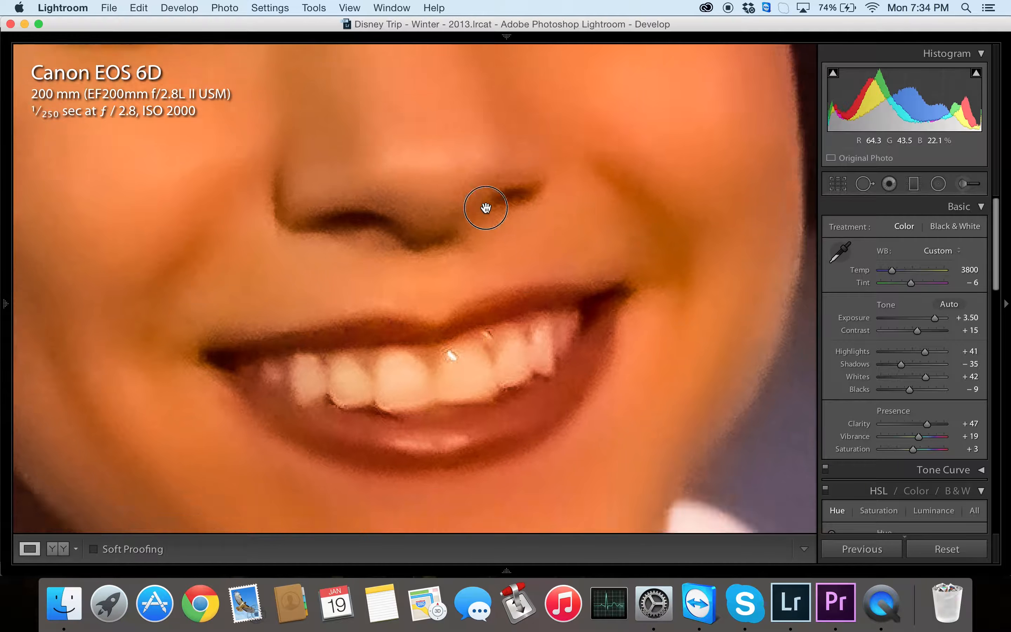
drag(486, 208, 454, 135)
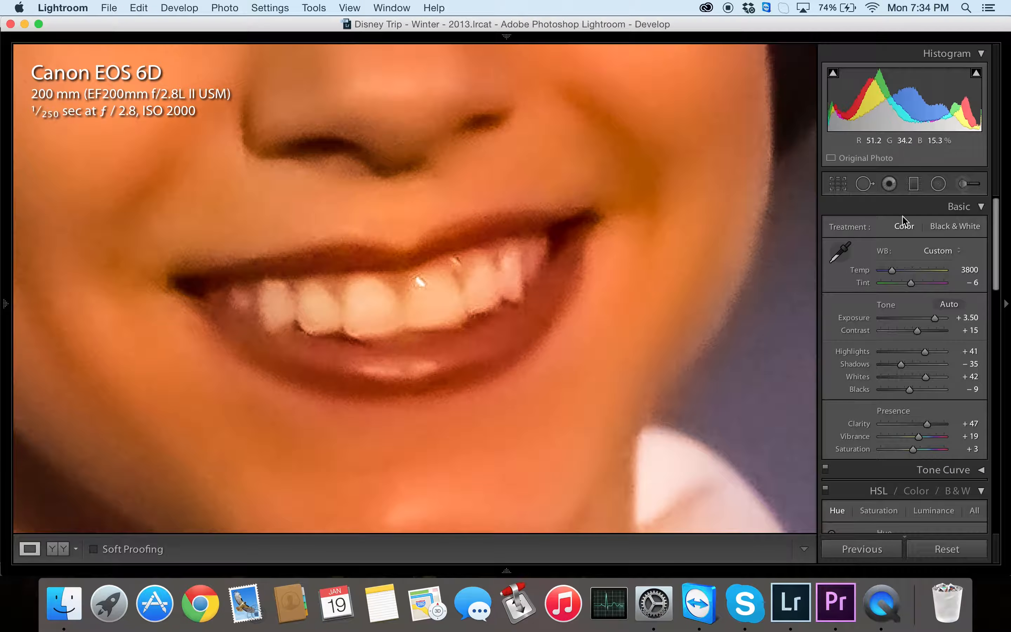
click(964, 184)
click(912, 231)
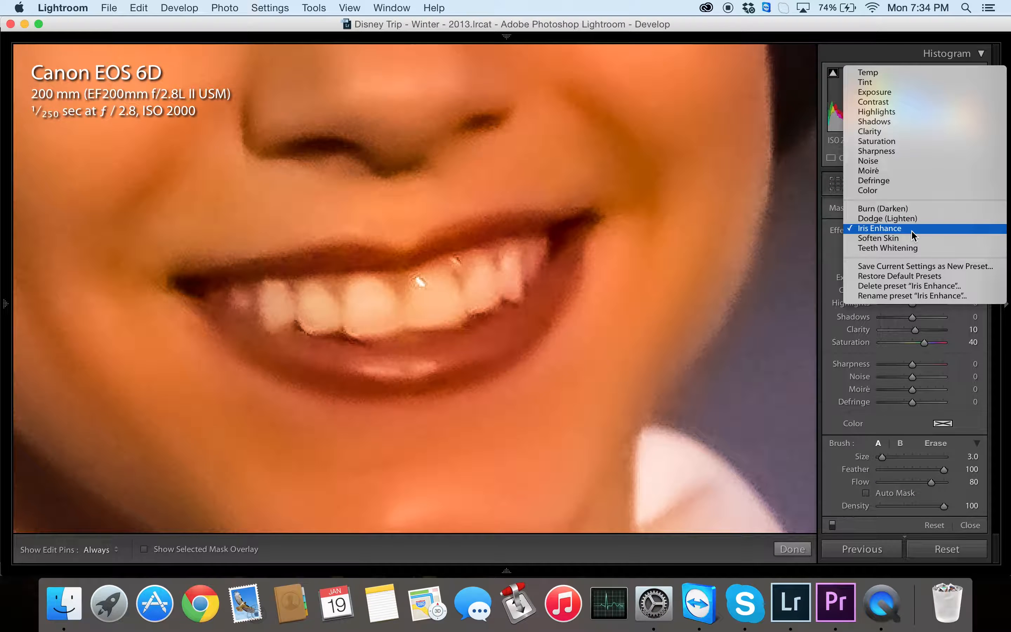
click(894, 248)
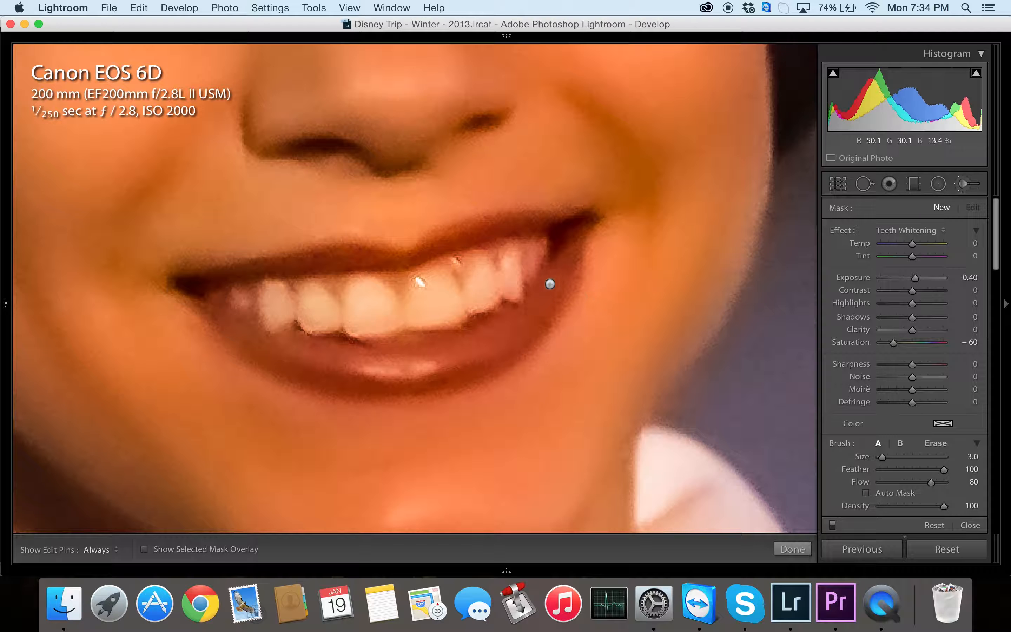
key(bracketleft)
mouse_move(264, 316)
mouse_down()
mouse_move(285, 314)
mouse_move(281, 303)
mouse_move(272, 317)
mouse_move(263, 296)
mouse_move(270, 303)
mouse_move(276, 282)
mouse_move(283, 299)
mouse_move(269, 316)
mouse_move(261, 301)
mouse_move(209, 296)
mouse_move(340, 319)
mouse_move(317, 326)
mouse_move(321, 315)
mouse_move(300, 311)
mouse_move(311, 309)
mouse_move(315, 286)
mouse_move(308, 299)
mouse_move(322, 297)
mouse_move(340, 317)
mouse_move(362, 315)
mouse_move(379, 327)
mouse_move(394, 317)
mouse_move(349, 321)
mouse_move(359, 329)
mouse_move(369, 318)
mouse_move(364, 299)
mouse_move(354, 312)
mouse_move(366, 303)
mouse_move(353, 298)
mouse_move(364, 288)
mouse_move(352, 297)
mouse_move(372, 286)
mouse_move(373, 303)
mouse_move(389, 295)
mouse_move(394, 318)
mouse_move(420, 312)
mouse_move(434, 324)
mouse_move(461, 315)
mouse_move(455, 306)
mouse_move(442, 318)
mouse_move(432, 306)
mouse_move(398, 320)
mouse_move(440, 306)
mouse_move(424, 304)
mouse_move(431, 281)
mouse_move(449, 289)
mouse_move(451, 318)
mouse_move(499, 291)
mouse_move(480, 304)
mouse_move(470, 280)
mouse_move(463, 293)
mouse_move(481, 277)
mouse_move(515, 292)
mouse_move(516, 260)
mouse_move(505, 264)
mouse_move(520, 261)
mouse_move(527, 272)
mouse_move(544, 249)
mouse_up()
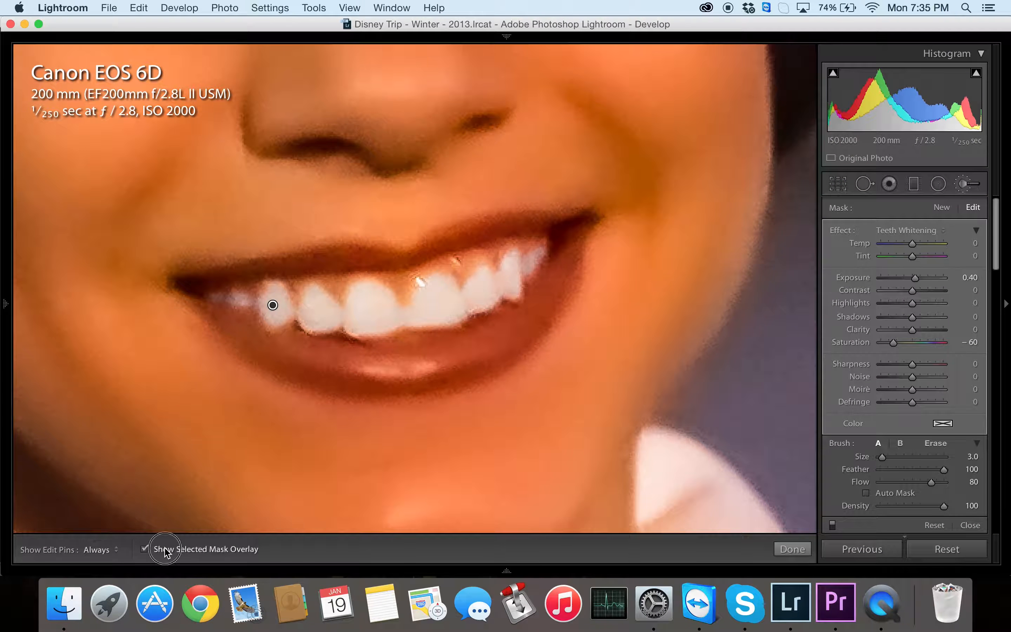
Step: Use the mask overlay to find and paint the missed areas of the front teeth, and turn the overlay off
click(144, 549)
key(h)
mouse_move(374, 284)
mouse_down()
mouse_move(416, 301)
mouse_move(428, 278)
mouse_move(446, 276)
mouse_move(457, 290)
mouse_move(485, 264)
mouse_move(503, 286)
mouse_move(488, 304)
mouse_move(385, 329)
mouse_move(417, 329)
mouse_move(385, 337)
mouse_move(421, 324)
mouse_up()
key(h)
key(h)
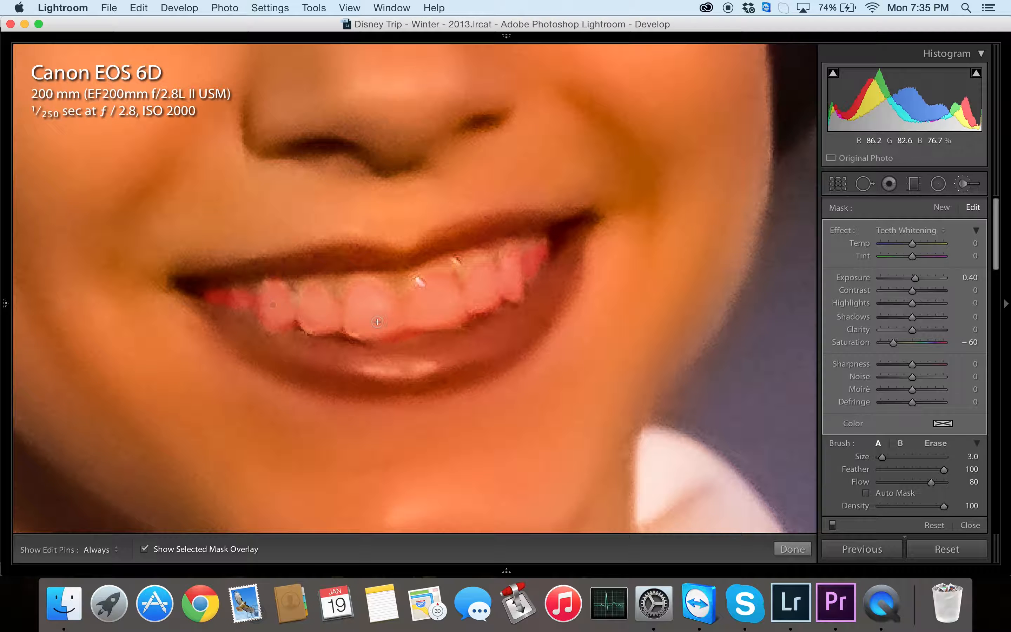
click(208, 548)
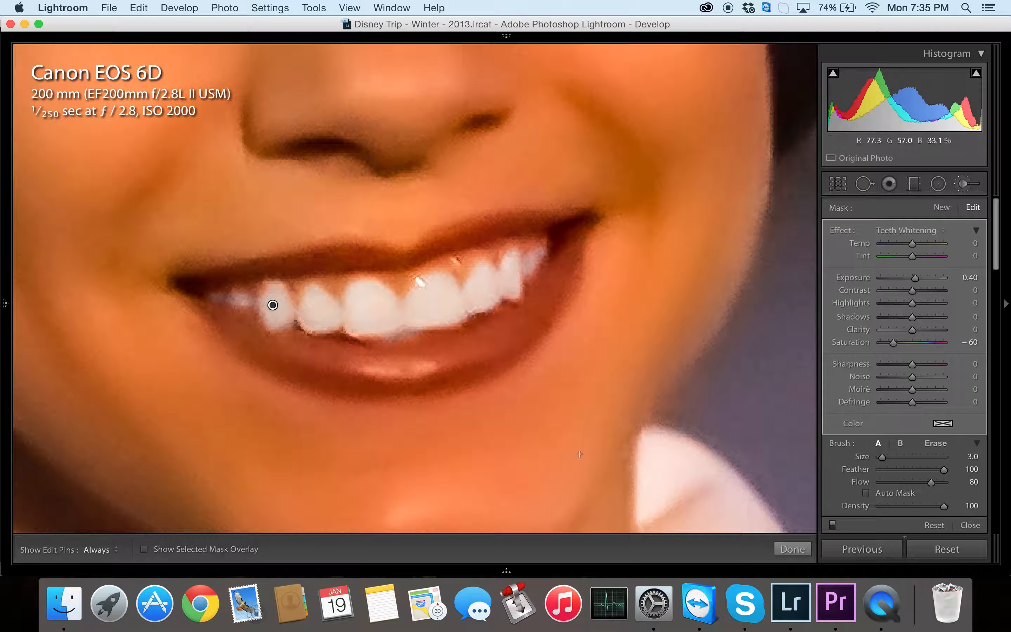
Step: Reselect the portrait of the woman in the blue dress and leave the Adjustment Brush
mouse_move(803, 572)
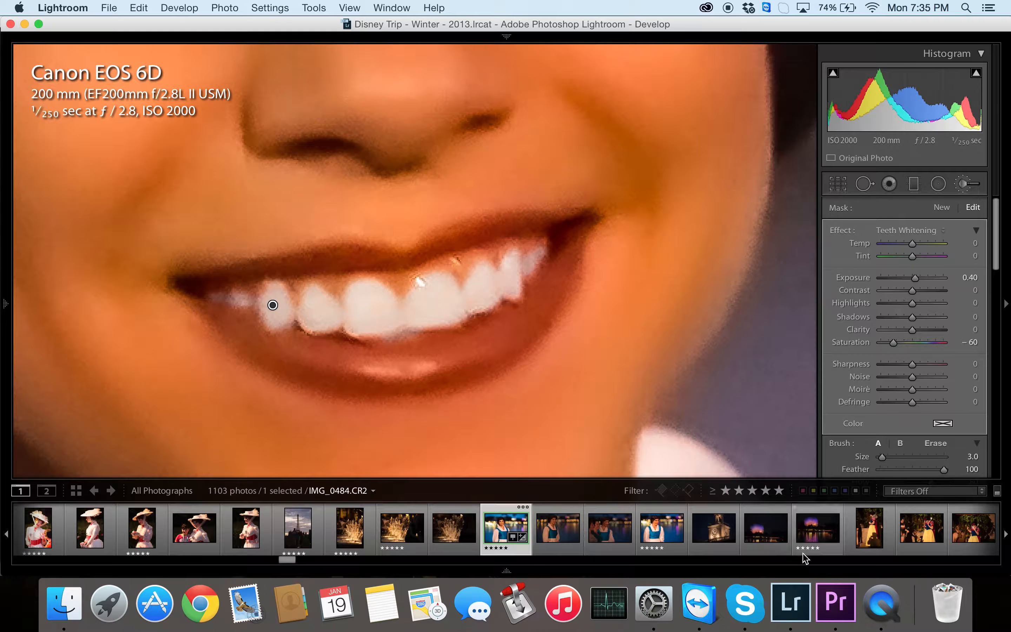
click(805, 552)
click(499, 537)
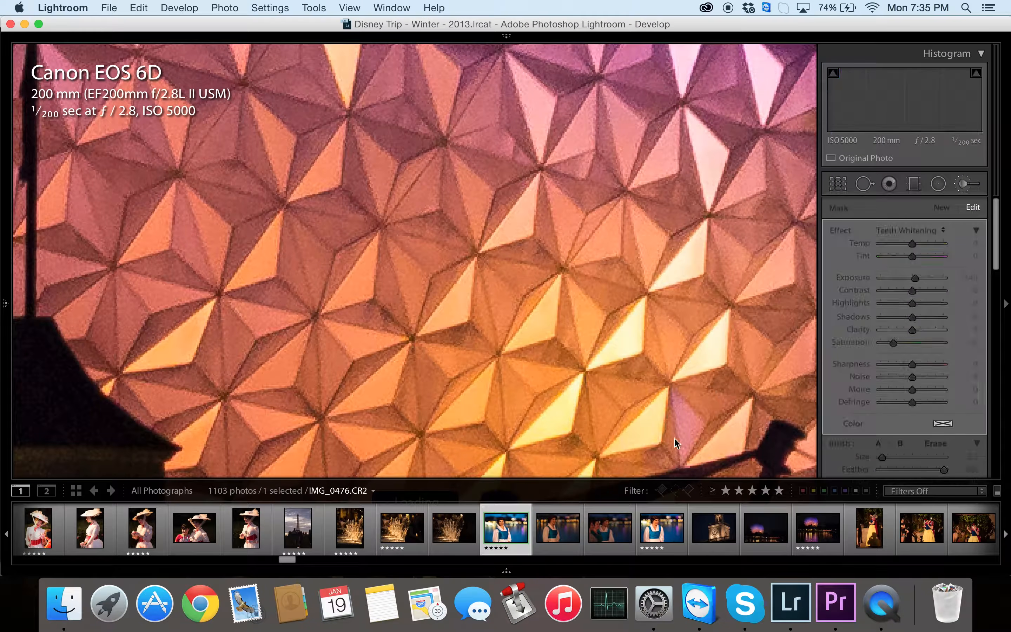
key(k)
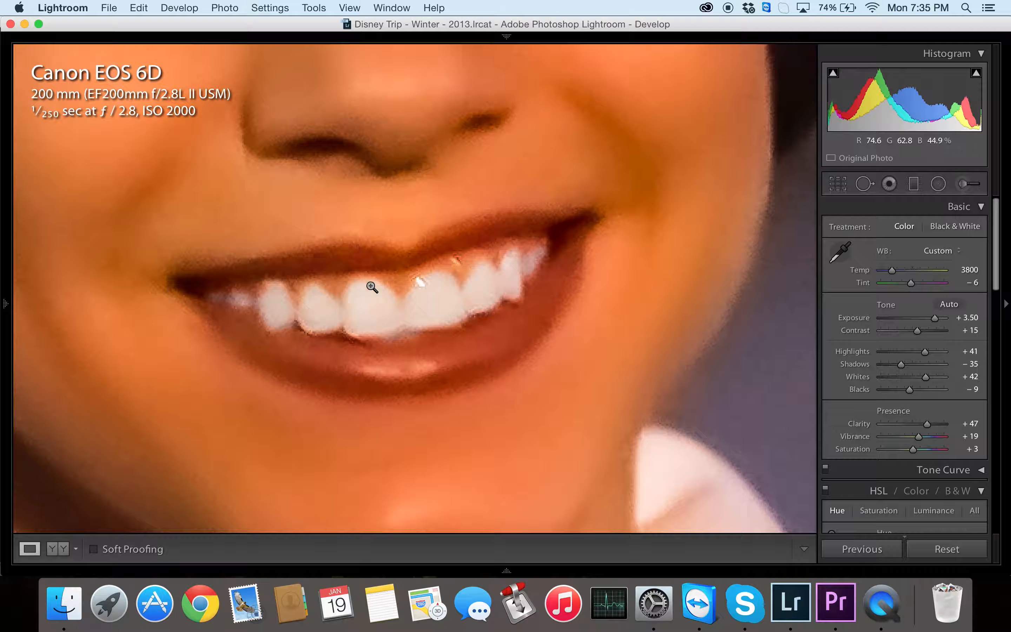
Step: Reselect the Teeth Whitening adjustment and reduce its overall strength to Exposure 0.28 and Saturation −42
click(395, 288)
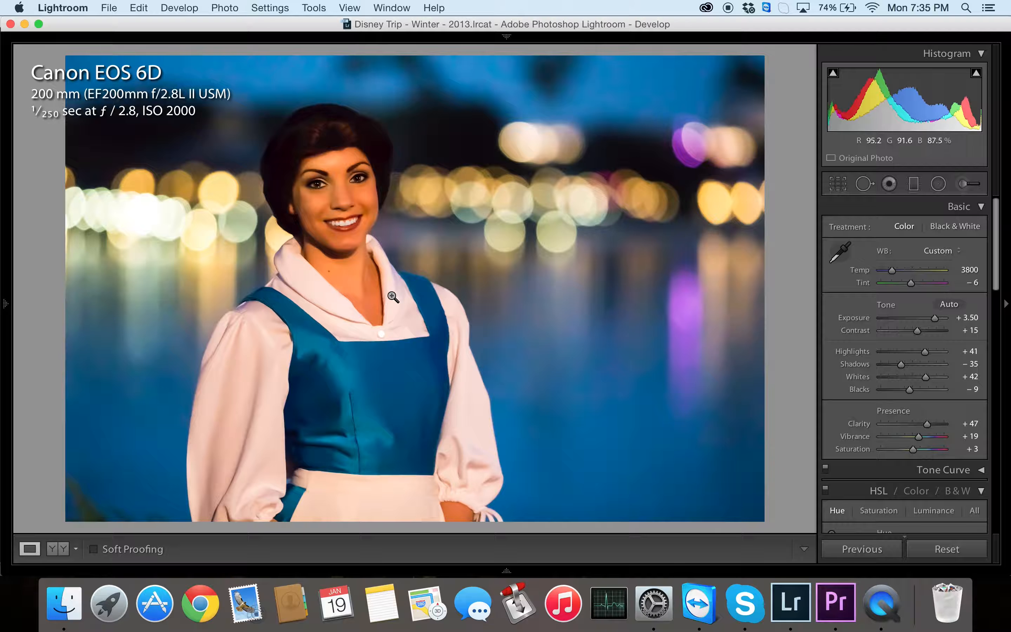
click(339, 214)
click(964, 184)
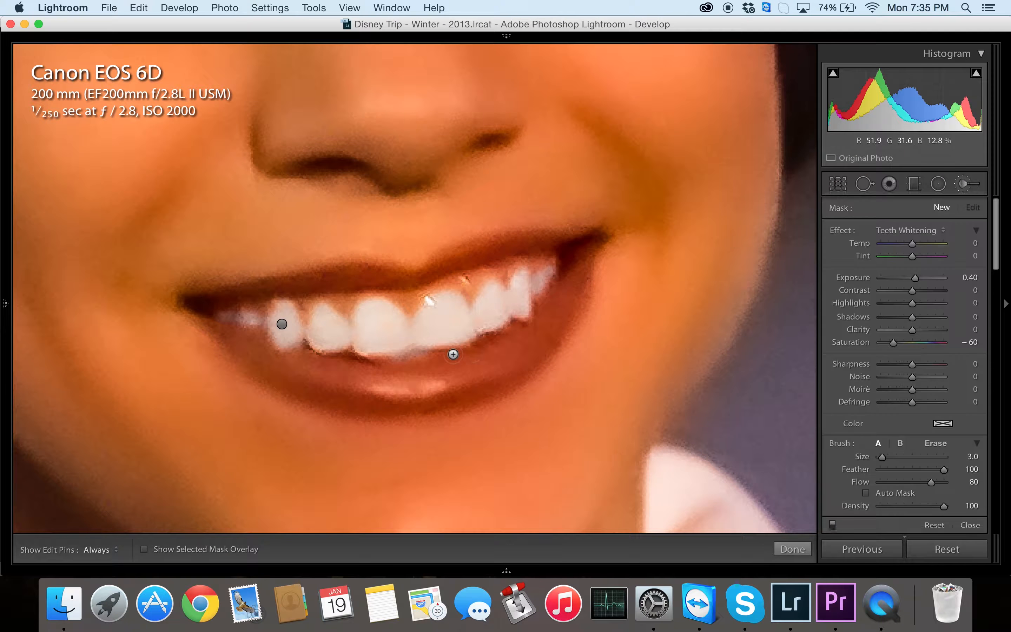
click(279, 325)
drag(280, 324, 241, 345)
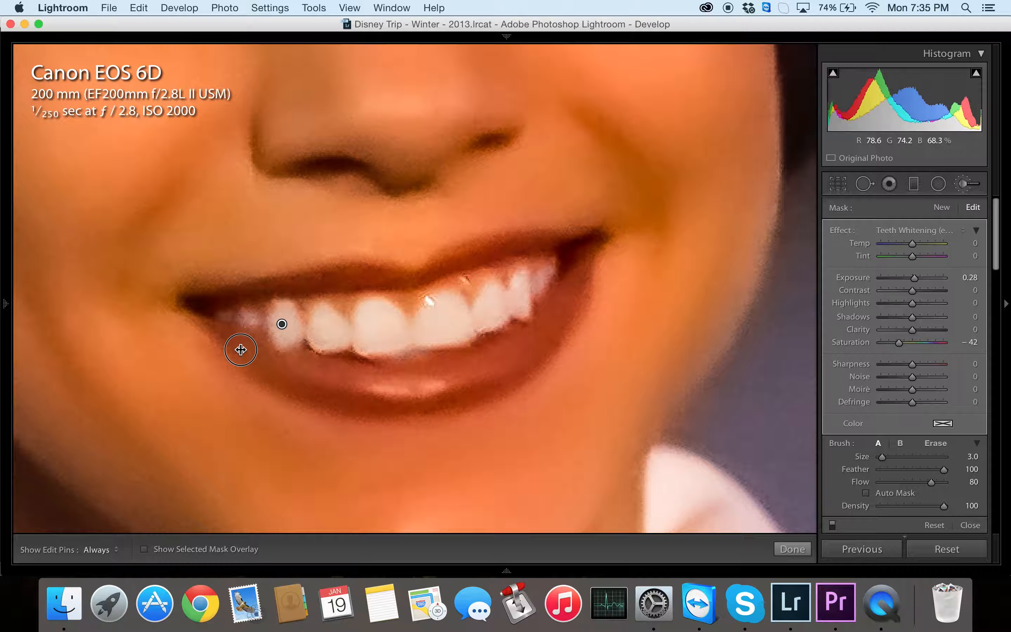
click(962, 187)
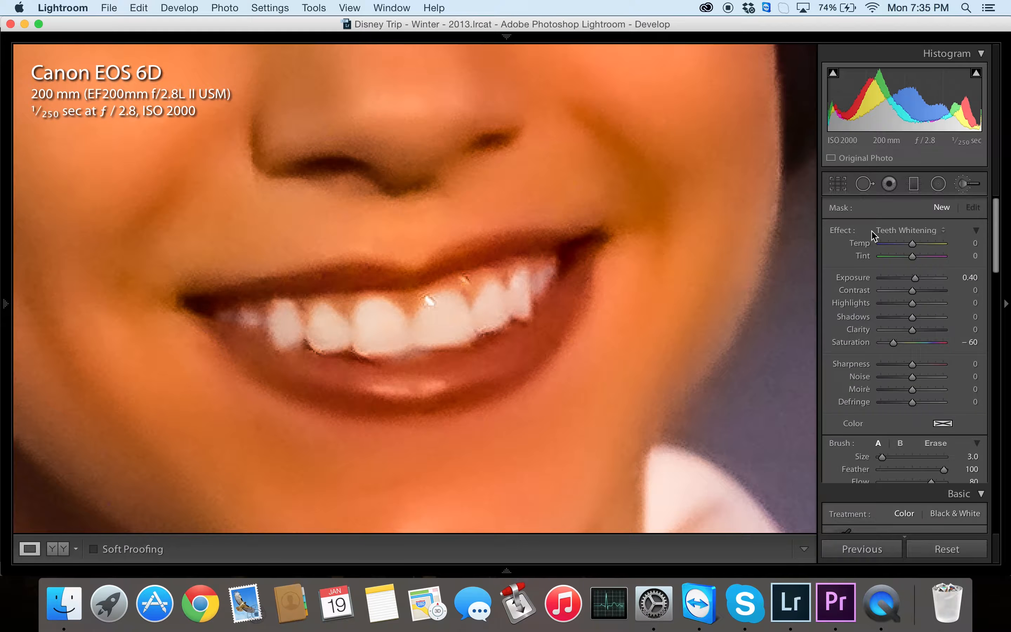
click(967, 190)
key(h)
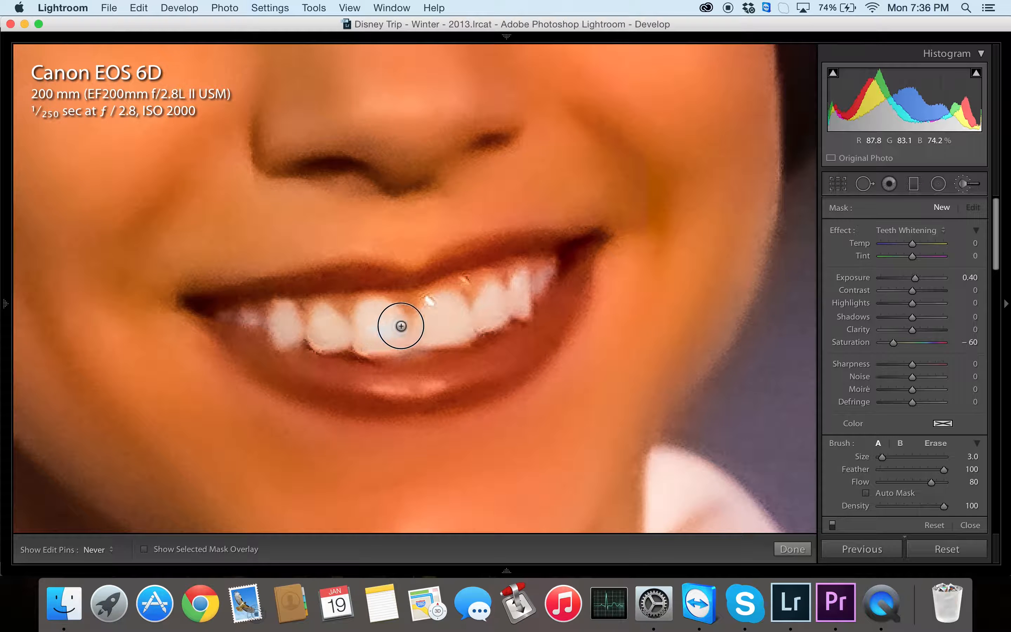
key(h)
key(super+z)
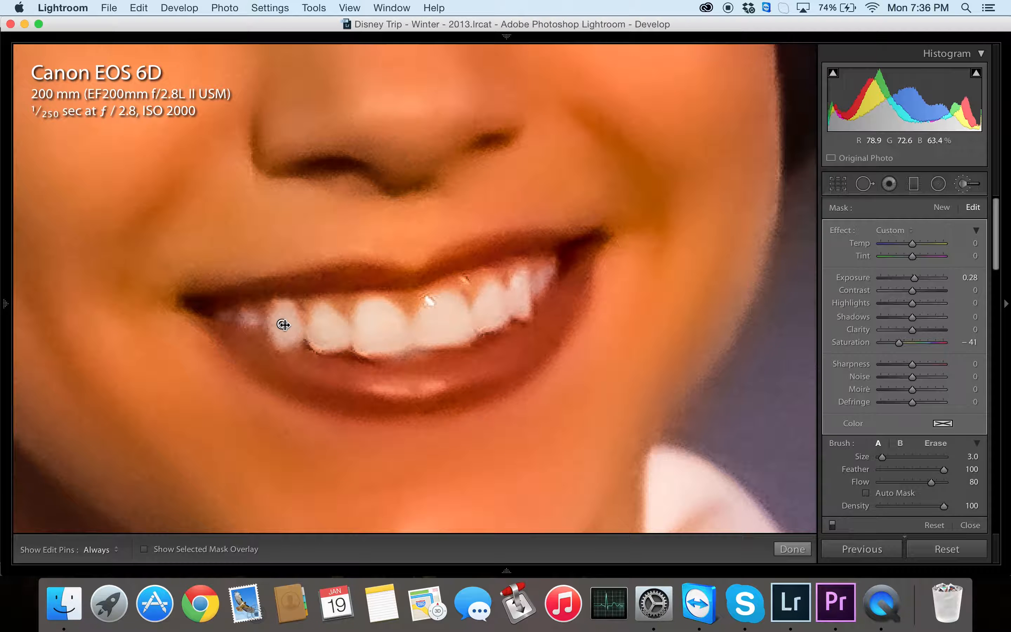
key(h)
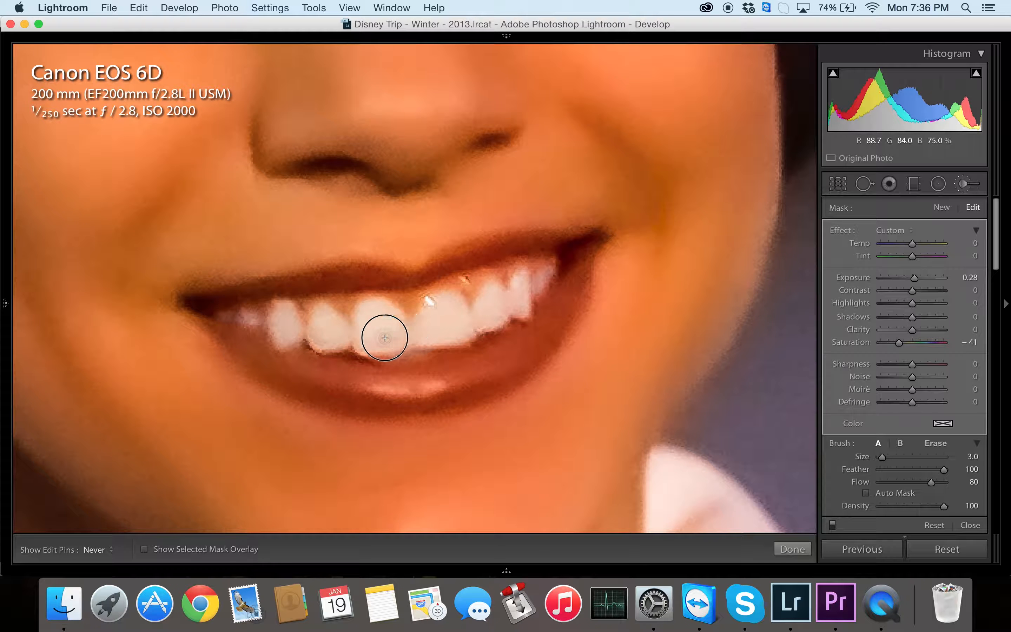
mouse_move(391, 333)
mouse_down()
mouse_move(366, 346)
mouse_move(444, 331)
mouse_move(419, 331)
mouse_move(451, 329)
mouse_move(472, 313)
mouse_up()
key(h)
key(super+z)
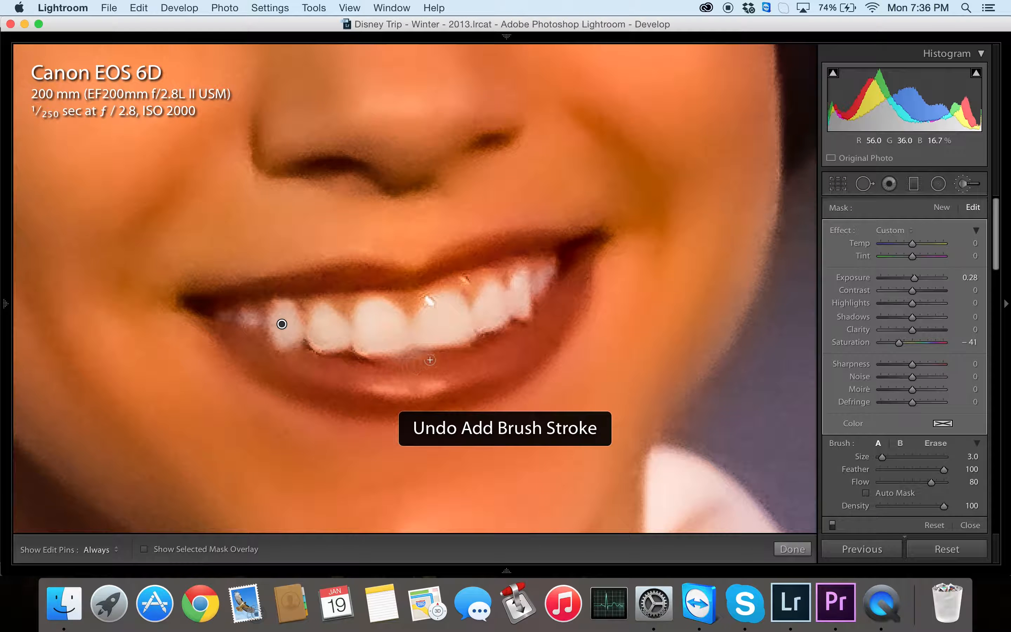
Step: Brush the whitening further across the teeth, erase its spill along the lower lip, and finish the Adjustment Brush
key(h)
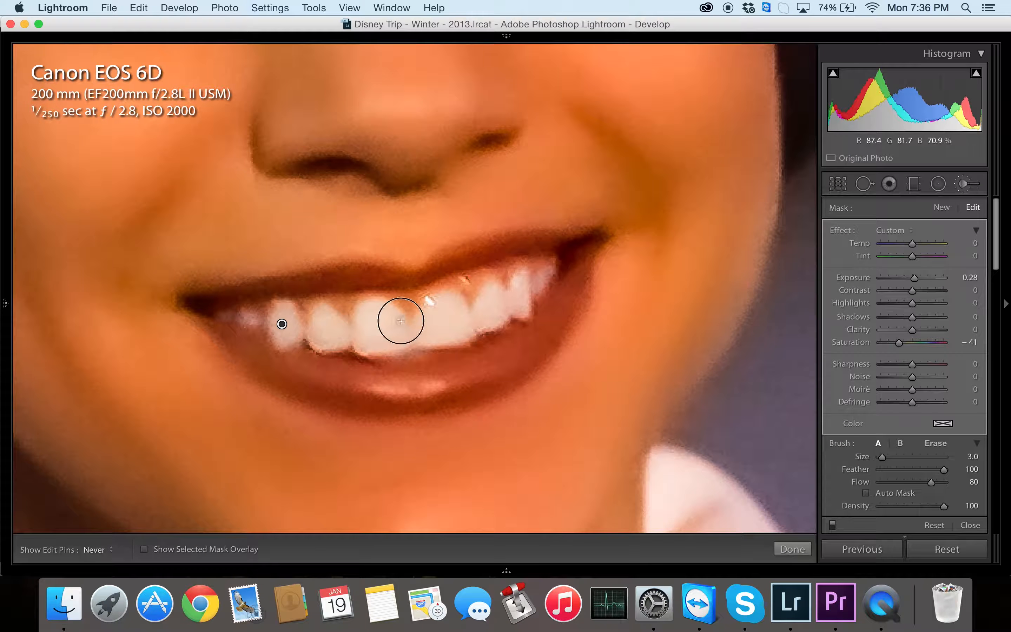
mouse_move(332, 339)
mouse_down()
mouse_move(382, 325)
mouse_move(394, 336)
mouse_move(444, 331)
mouse_move(492, 308)
mouse_move(473, 329)
mouse_move(455, 328)
mouse_move(451, 307)
mouse_move(418, 332)
mouse_move(371, 326)
mouse_move(370, 336)
mouse_move(483, 311)
mouse_move(509, 293)
mouse_move(502, 312)
mouse_move(520, 297)
mouse_up()
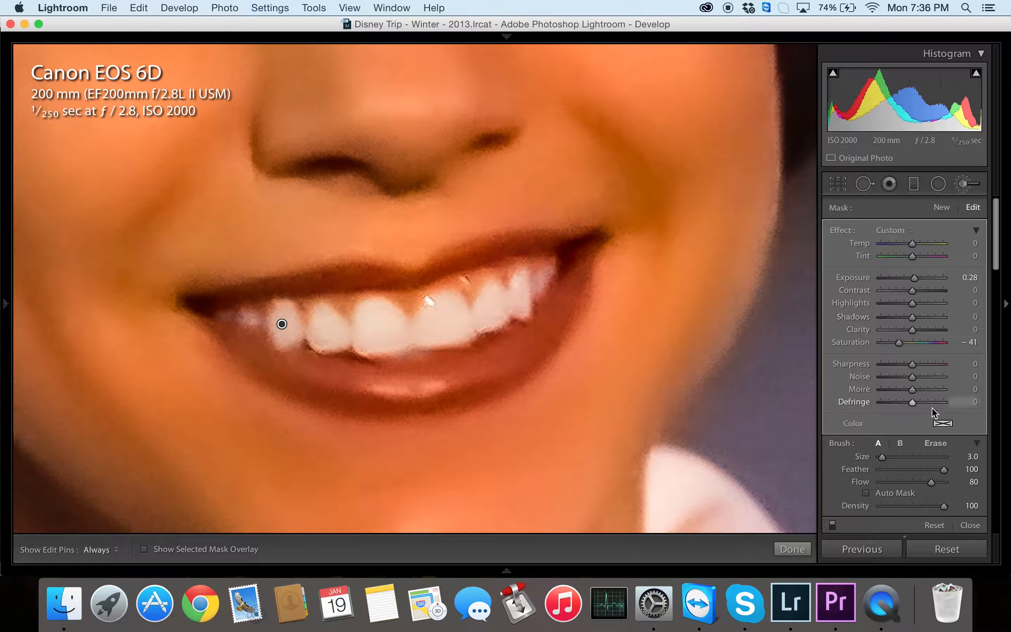
click(935, 443)
mouse_move(405, 367)
mouse_down()
mouse_move(429, 357)
mouse_move(376, 355)
mouse_up()
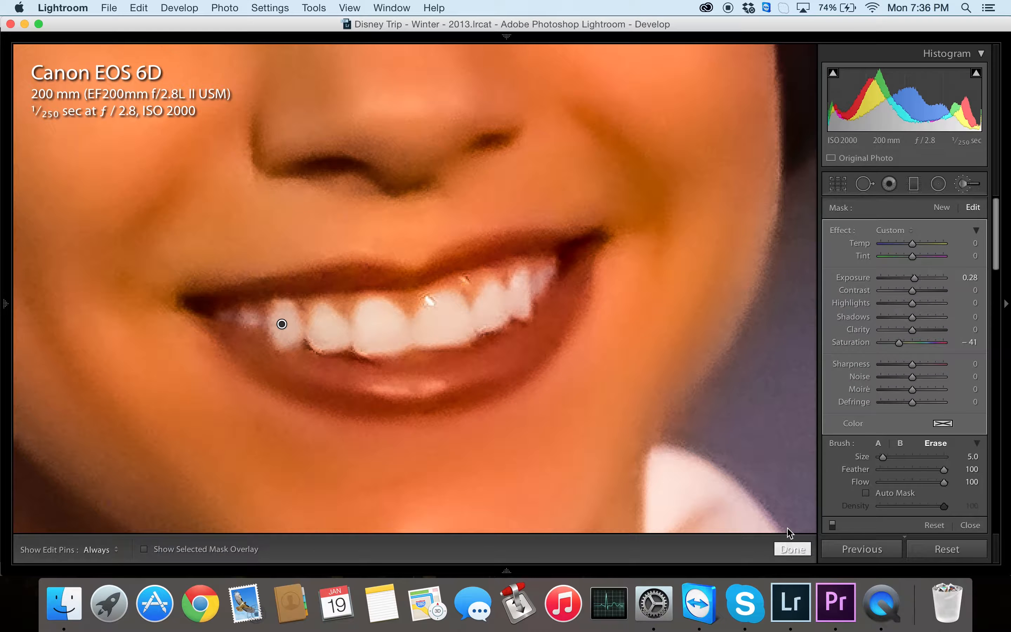
click(793, 548)
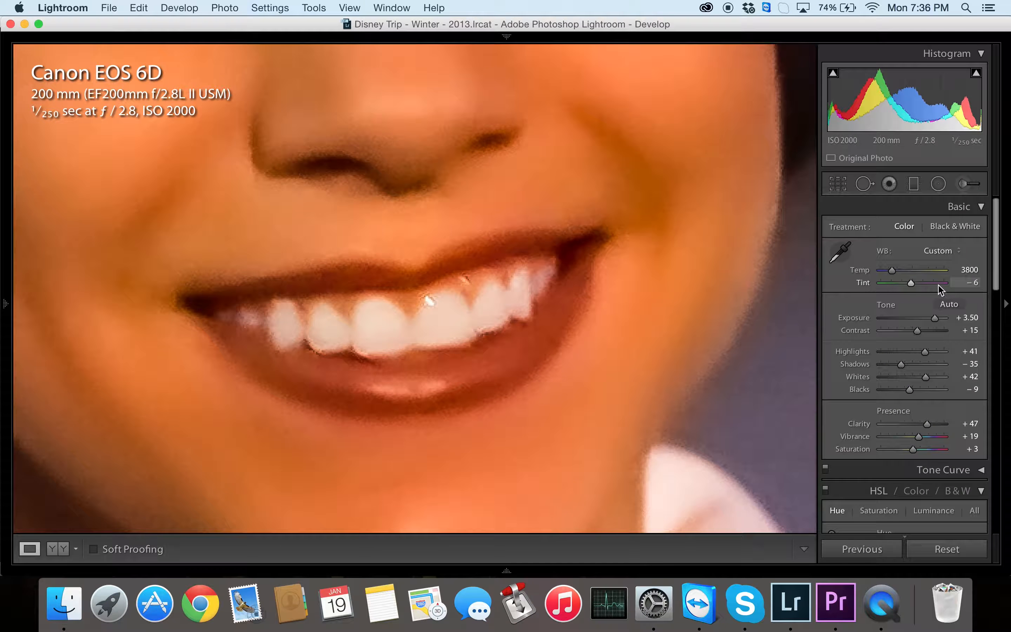
click(583, 272)
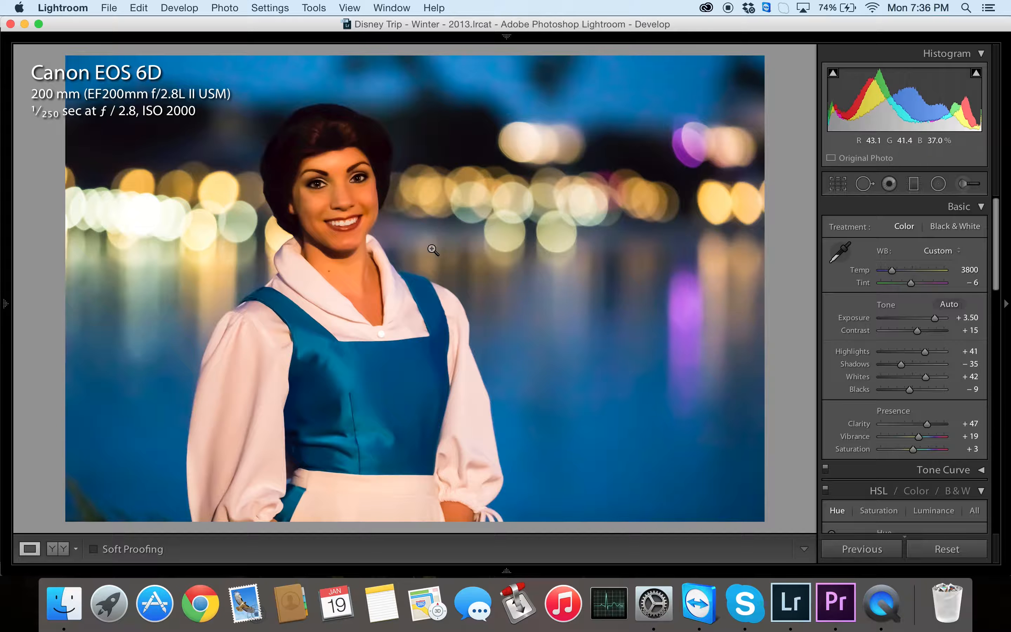
Step: Brush a new Clarity 22 adjustment along the upper lip with brush size 6 and finish the Adjustment Brush
click(338, 217)
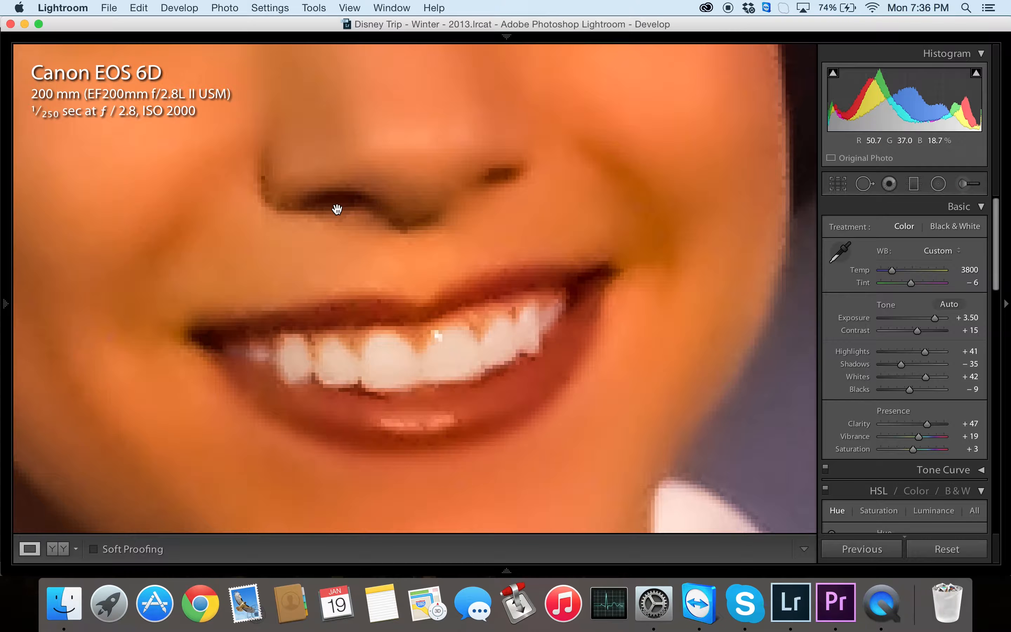
click(971, 188)
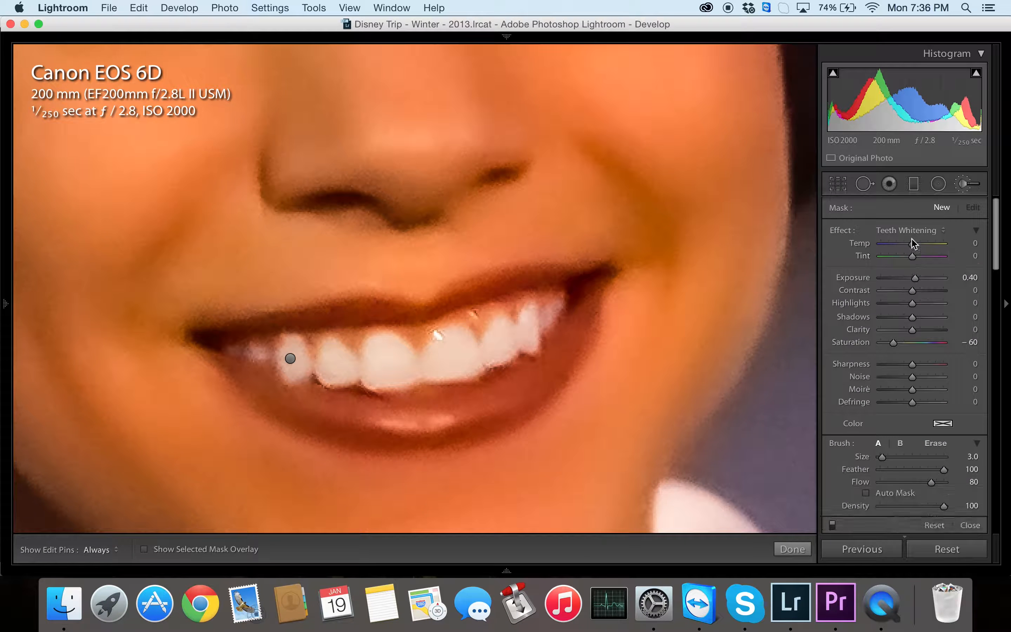
click(894, 229)
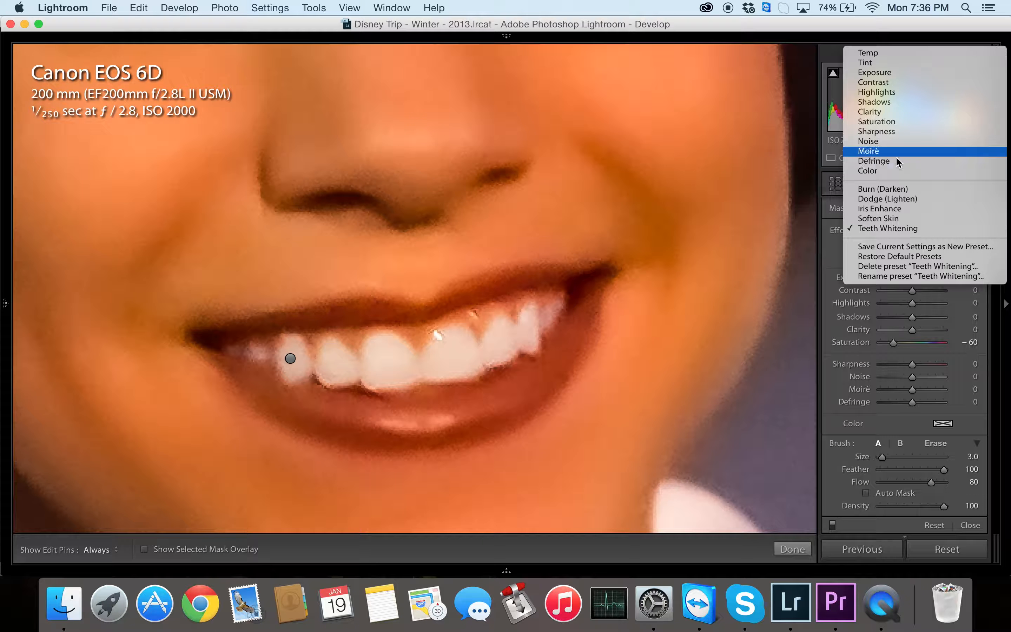
click(875, 112)
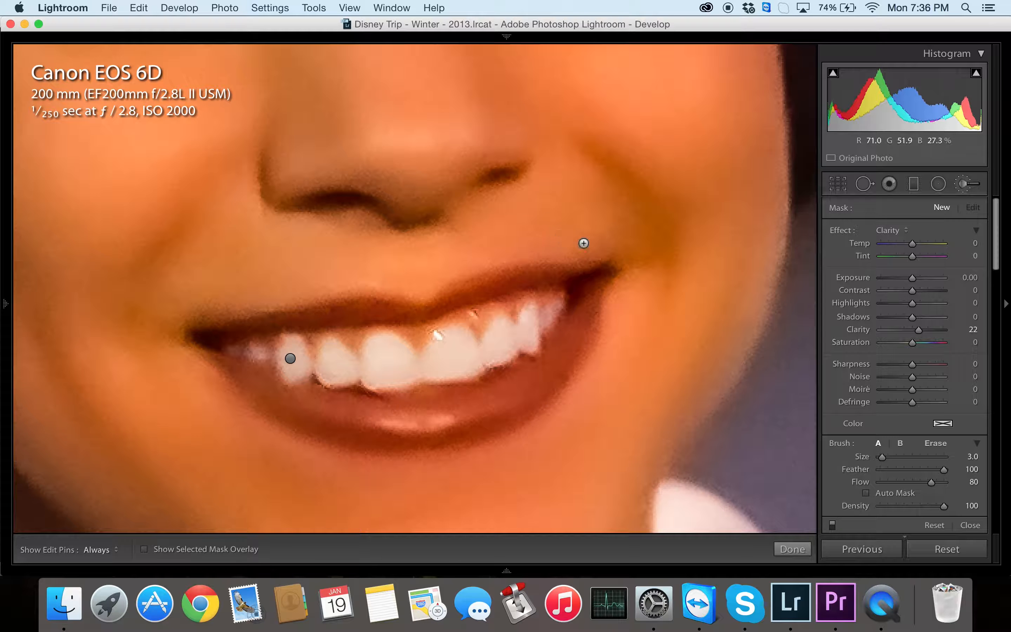
key(h)
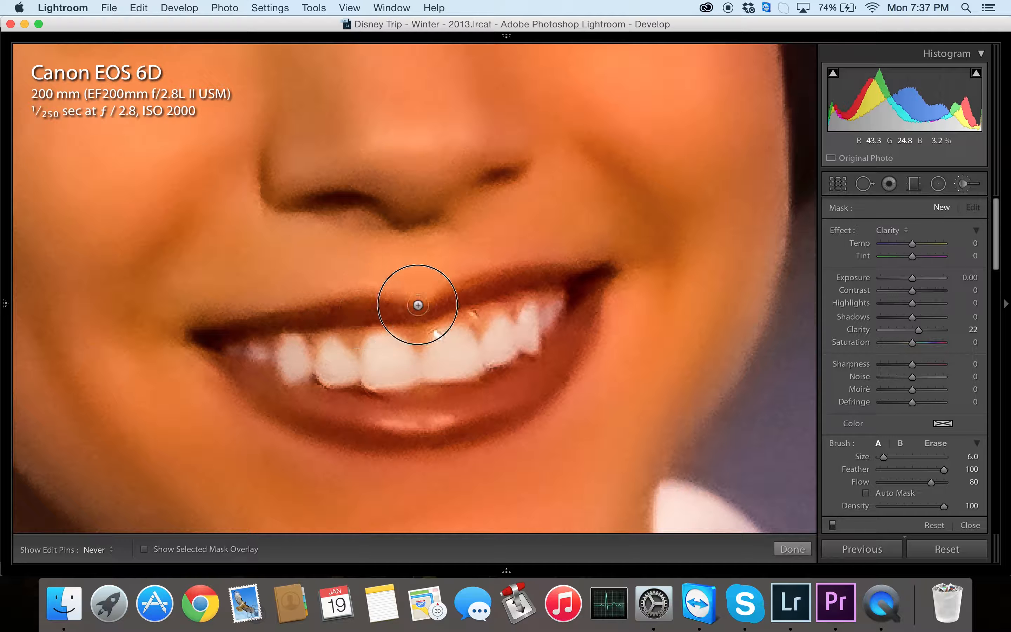
click(596, 267)
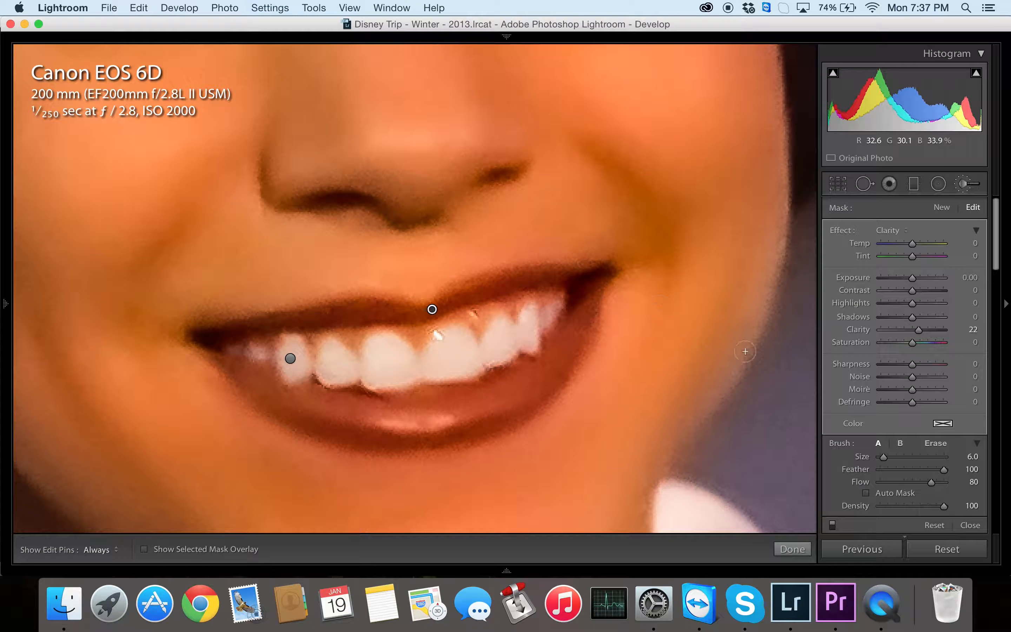
key(h)
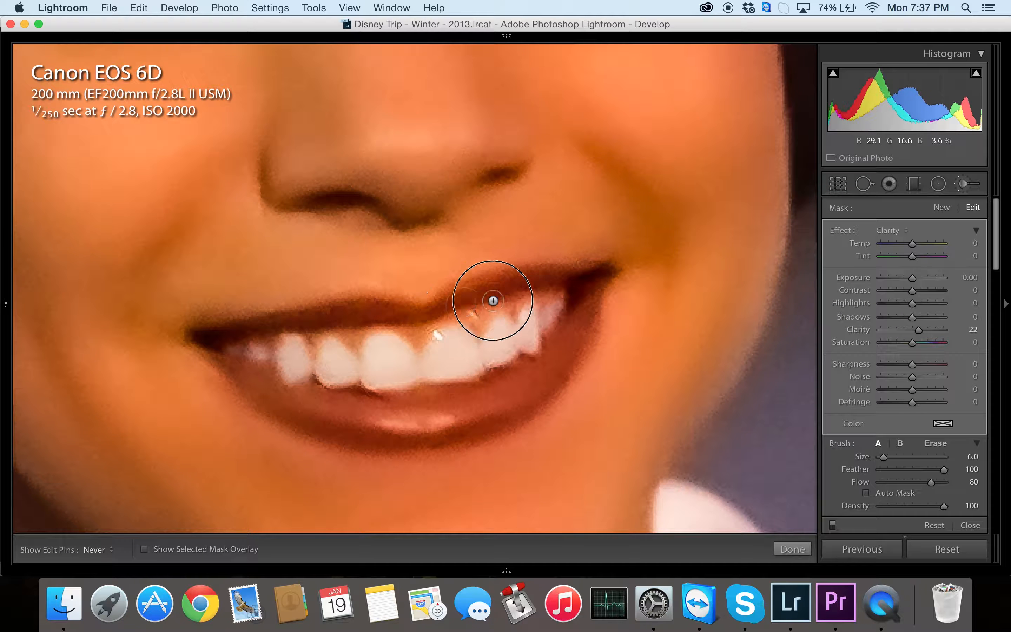
key(h)
key(h)
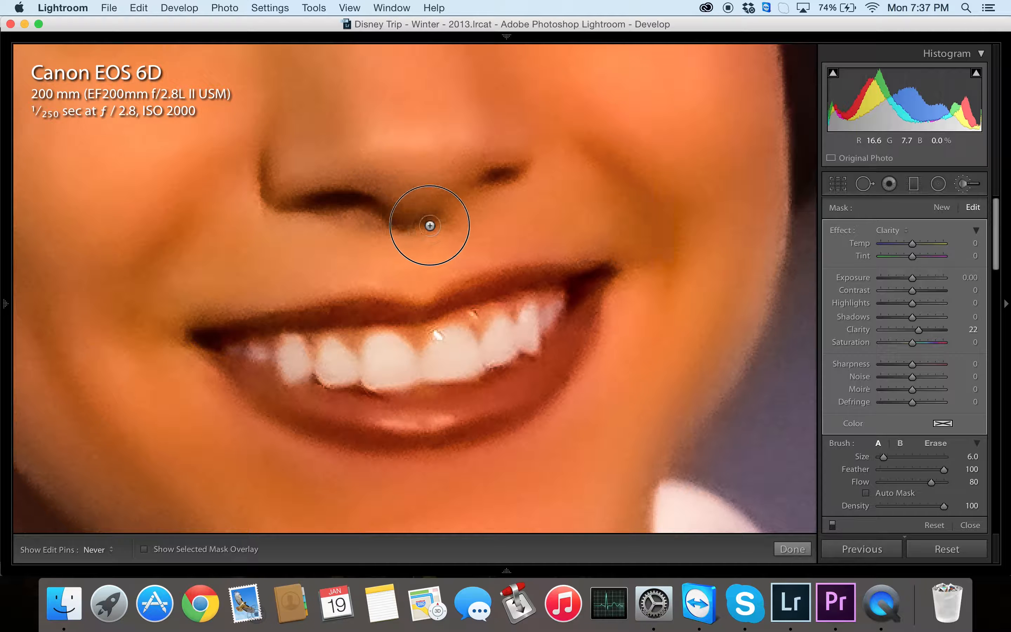
key(h)
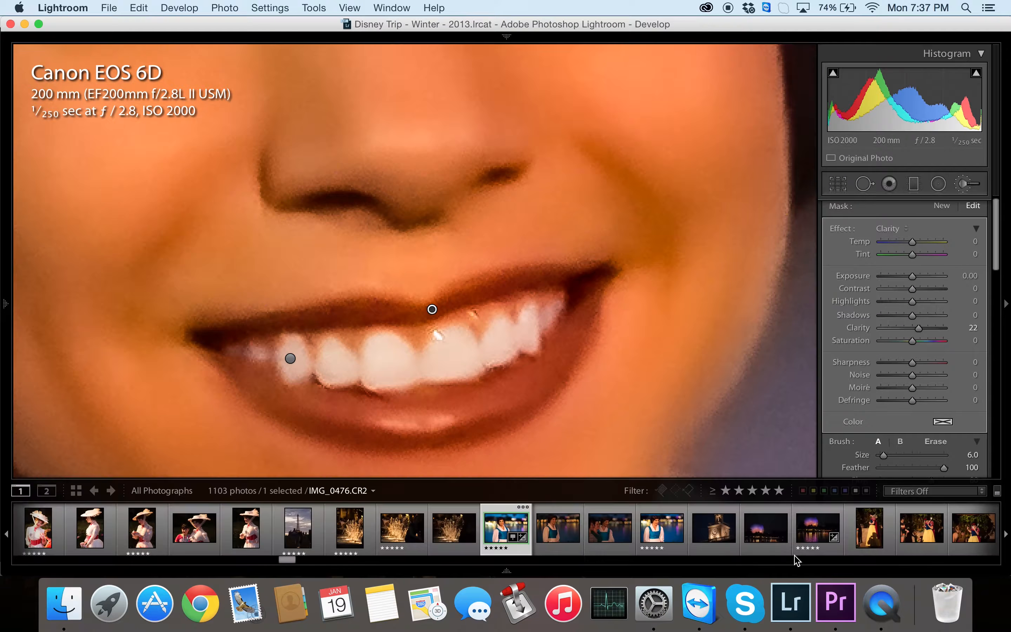
click(793, 550)
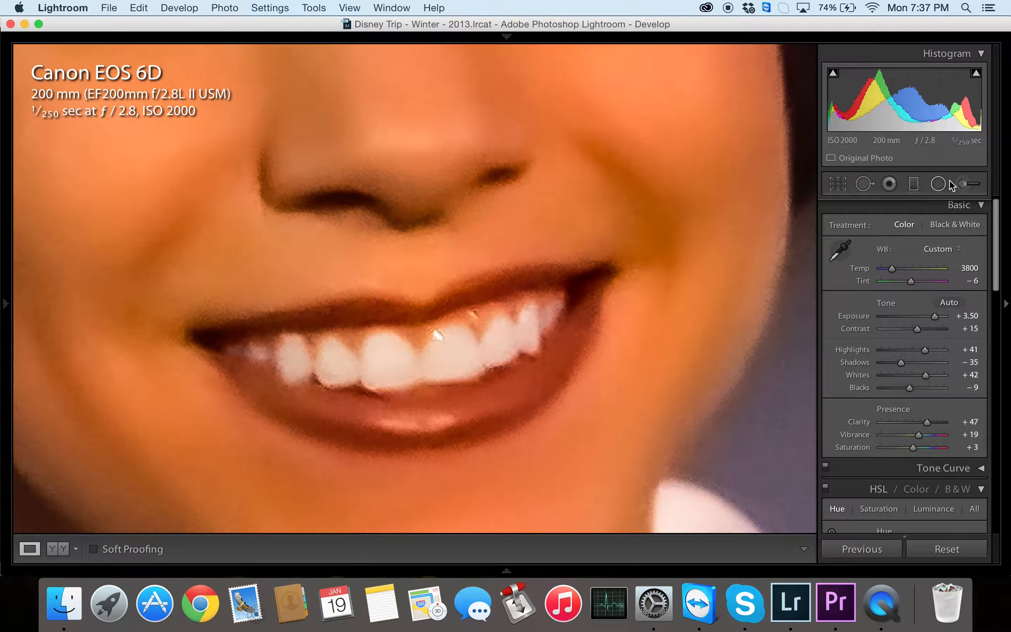
Step: Brush a new Clarity 25 adjustment along the lower lip with brush size 4 and finish the Adjustment Brush
key(k)
click(969, 330)
text(25)
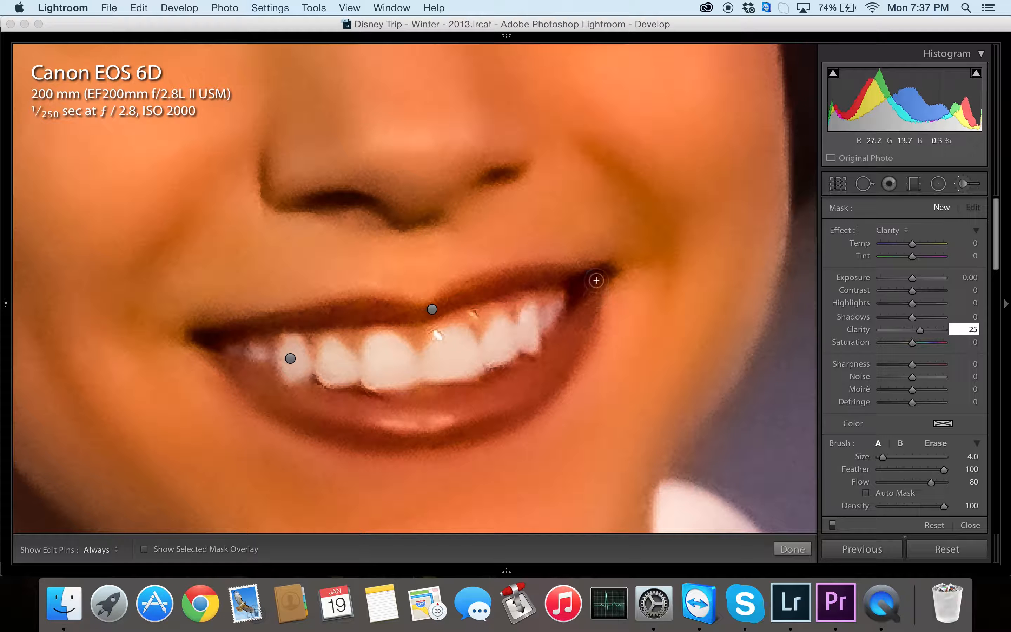
mouse_move(603, 285)
mouse_down()
mouse_move(587, 340)
mouse_move(558, 390)
mouse_move(526, 416)
mouse_move(494, 420)
mouse_move(517, 406)
mouse_move(539, 410)
mouse_move(572, 366)
mouse_move(467, 431)
mouse_move(350, 447)
mouse_move(301, 432)
mouse_move(309, 419)
mouse_move(264, 407)
mouse_move(250, 379)
mouse_move(248, 400)
mouse_up()
key(h)
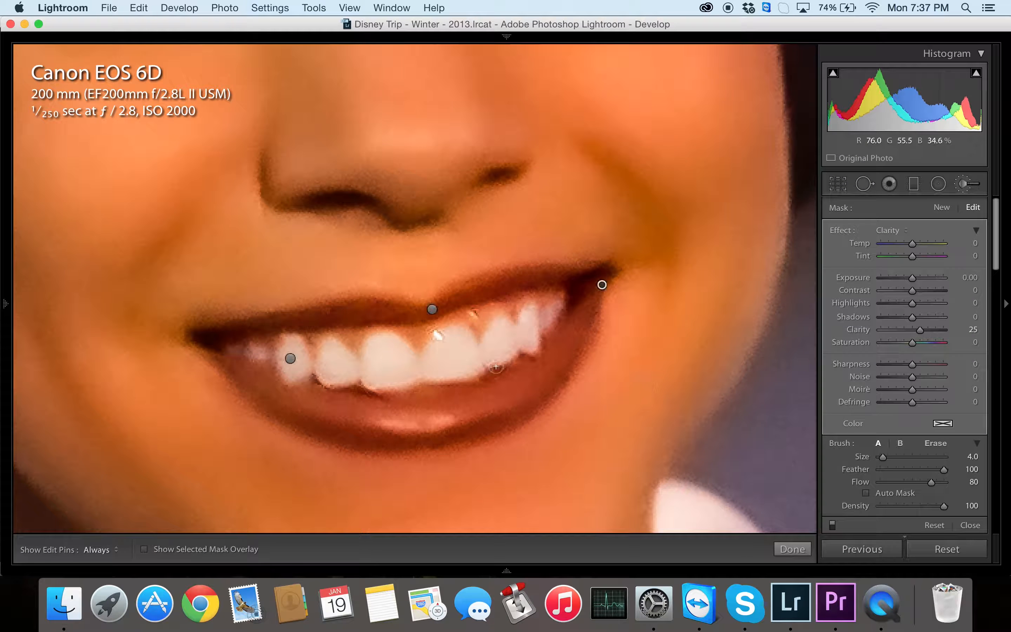
key(h)
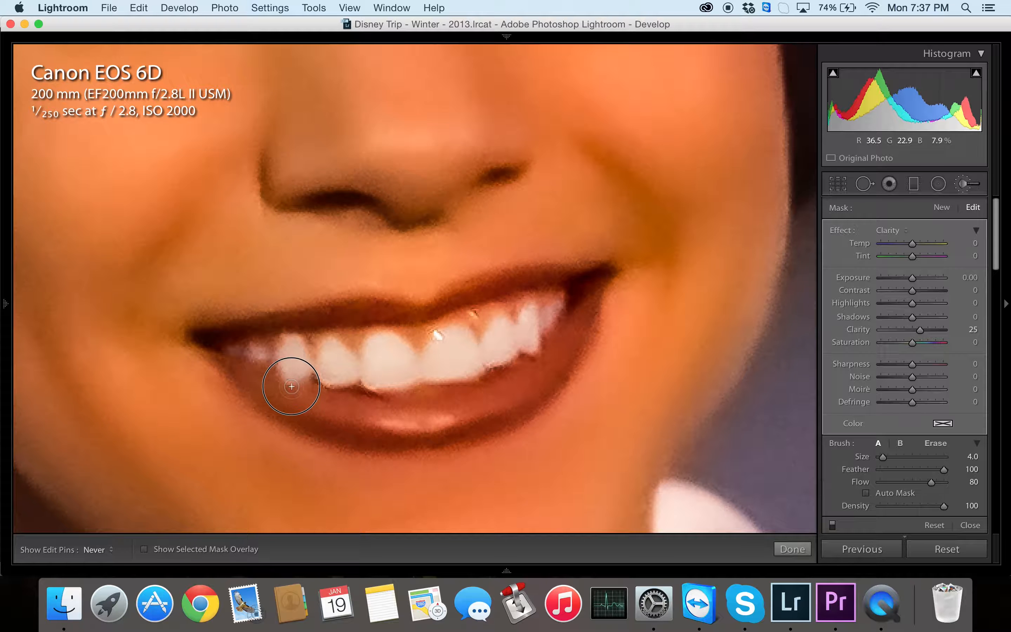
mouse_move(357, 400)
mouse_down()
mouse_move(457, 406)
mouse_move(505, 372)
mouse_move(498, 381)
mouse_move(534, 367)
mouse_move(595, 289)
mouse_up()
key(h)
mouse_move(798, 571)
click(785, 551)
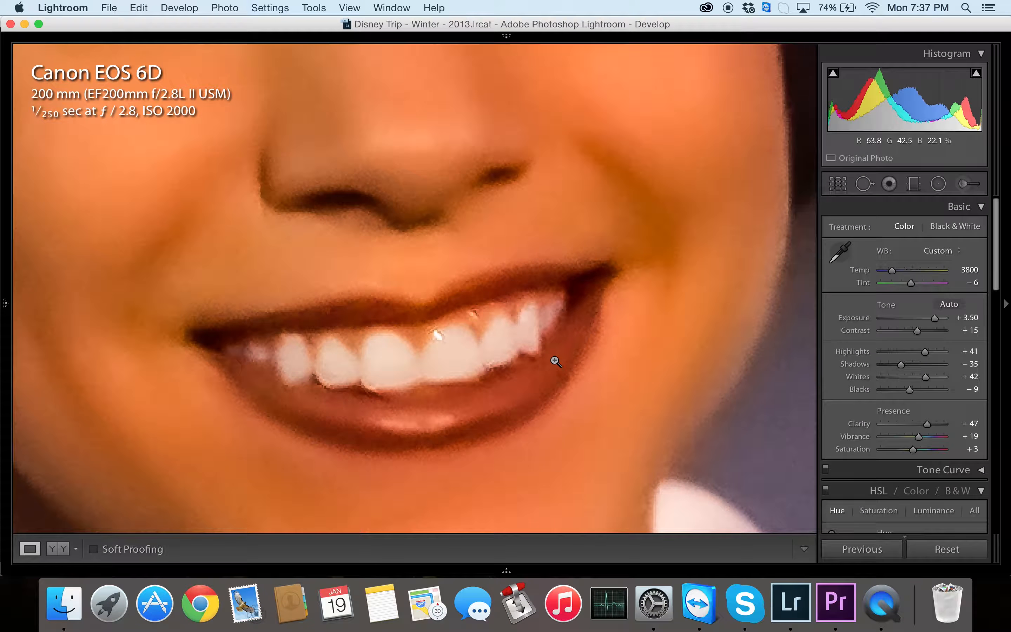
Step: Try brushing a Soften Skin adjustment over the lower lip with brush size 3 and finish the Adjustment Brush
click(591, 365)
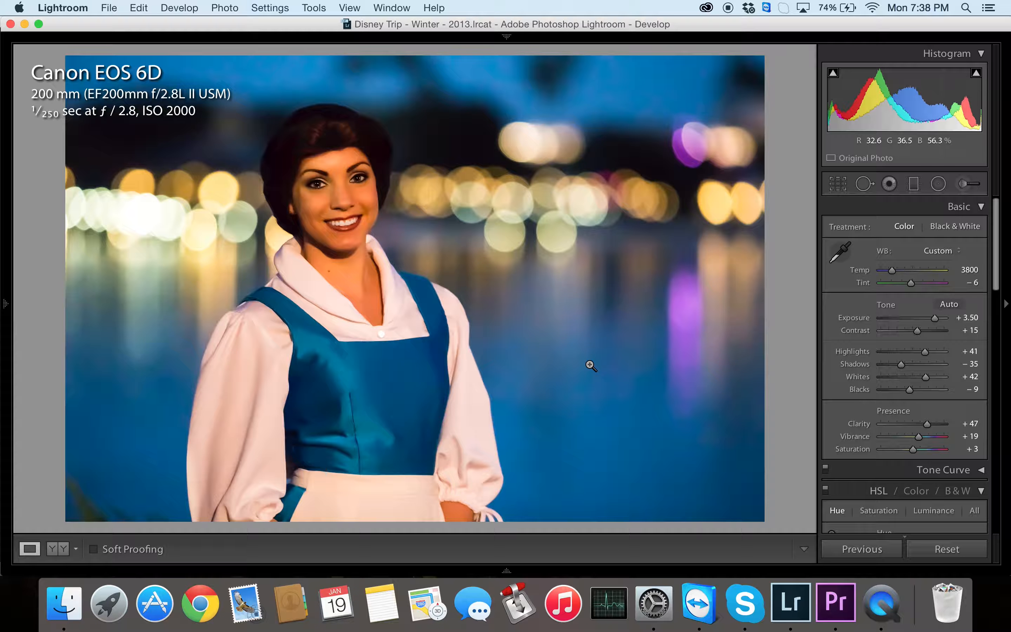
click(329, 223)
click(974, 192)
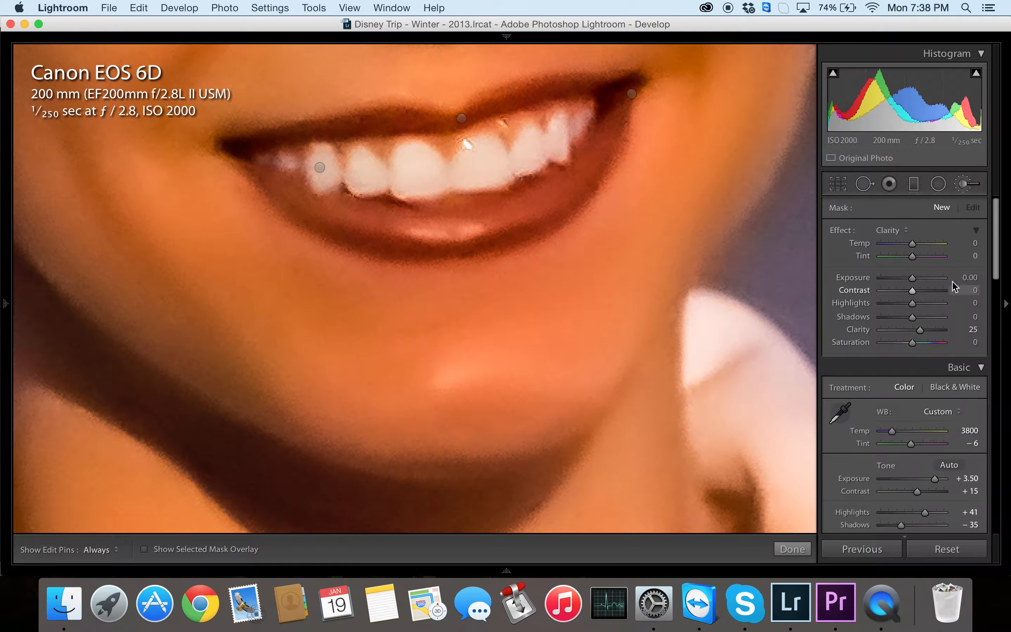
click(894, 237)
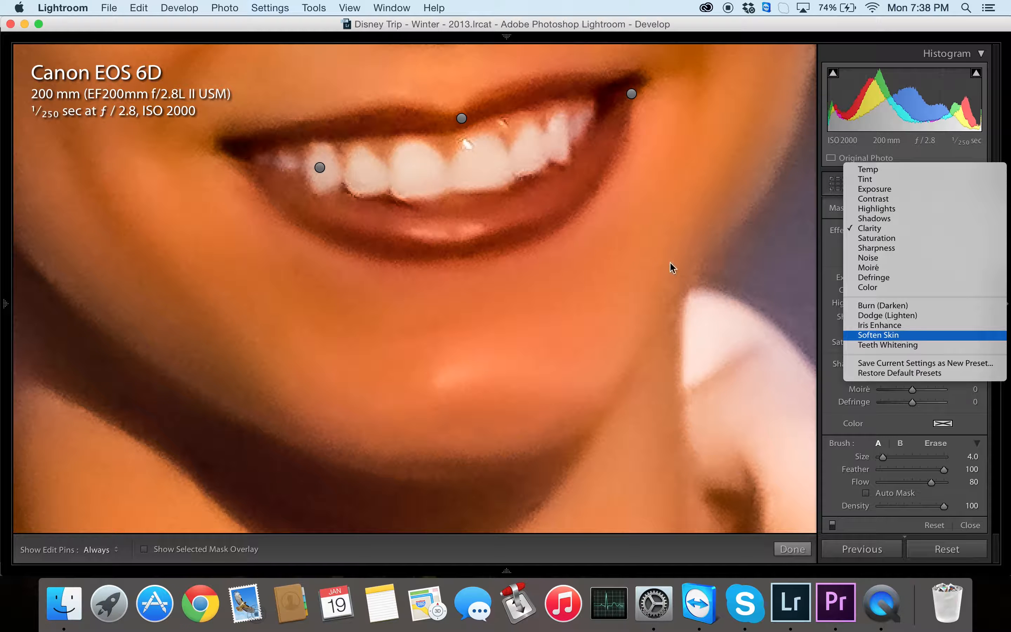
click(905, 334)
key(bracketright)
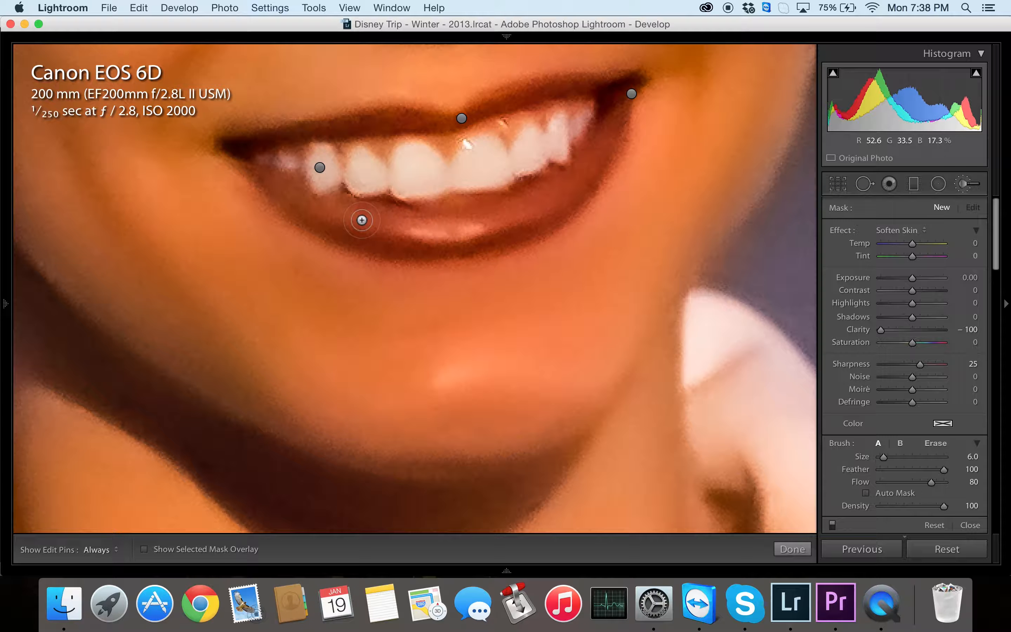
key(h)
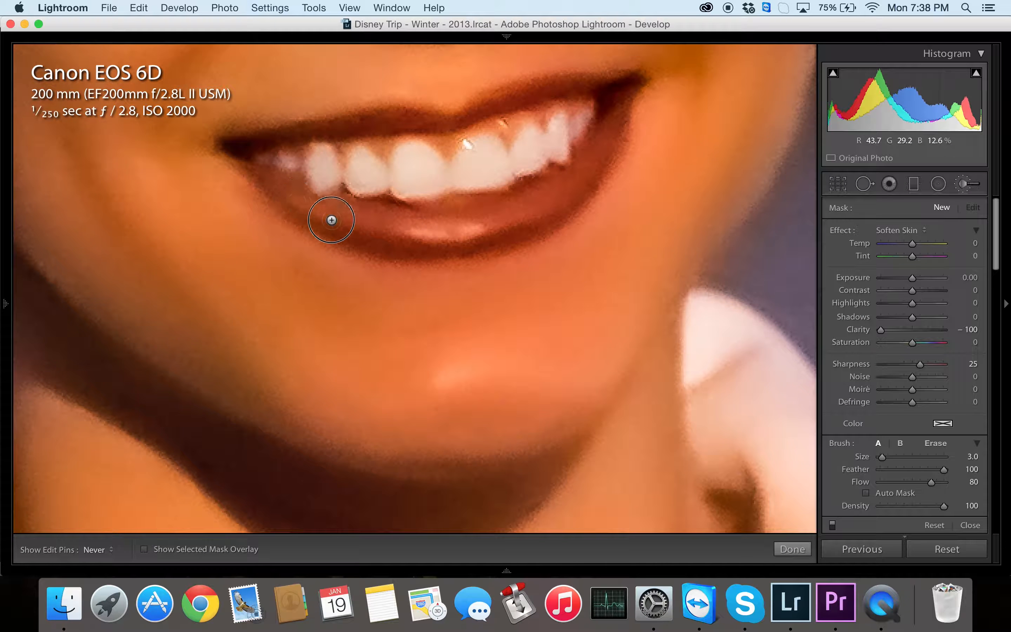
mouse_move(405, 229)
mouse_down()
mouse_move(546, 210)
mouse_move(603, 147)
mouse_move(565, 151)
mouse_up()
key(h)
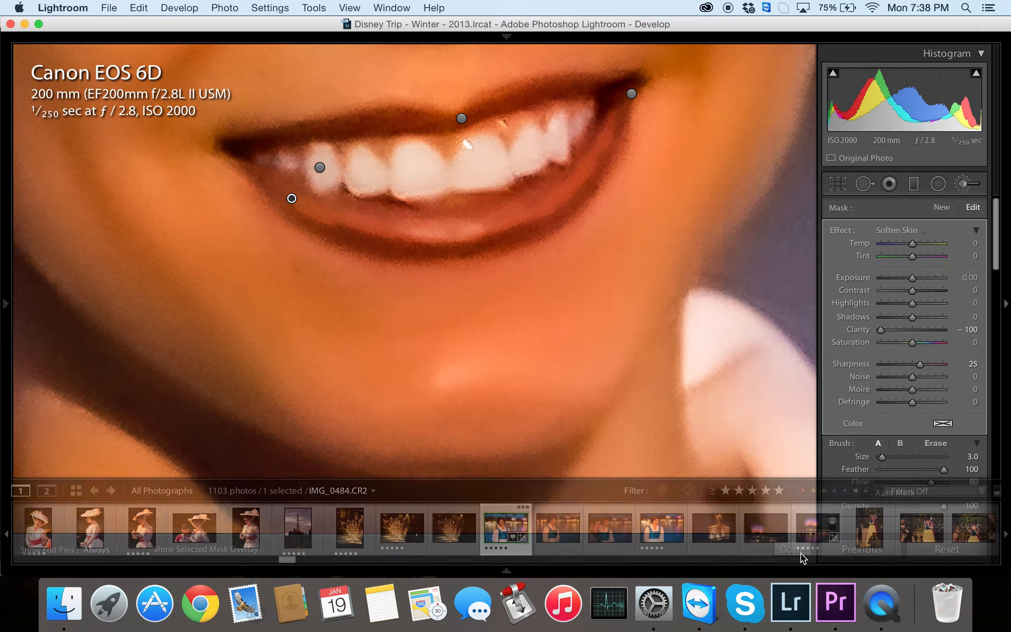
click(791, 548)
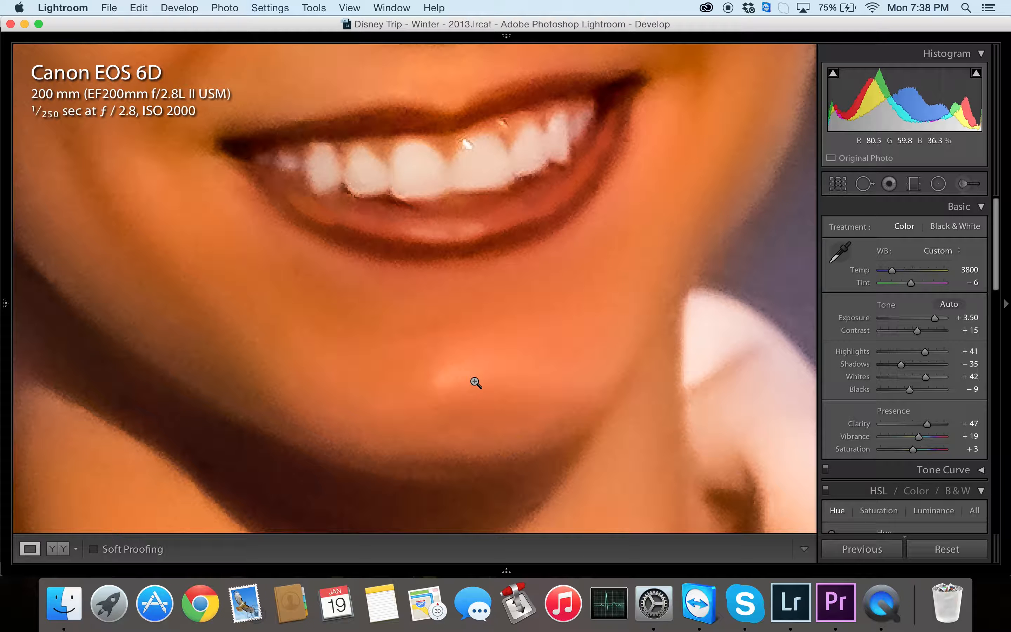
Step: Compare the full portrait with and without the lower lip softening, and undo that brush stroke
click(476, 382)
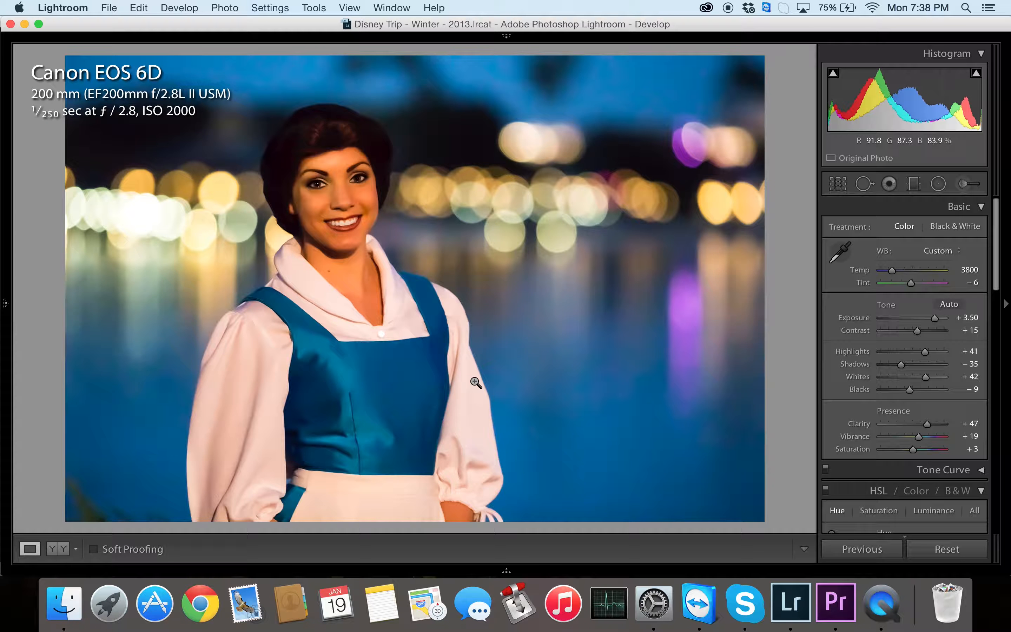
key(super+z)
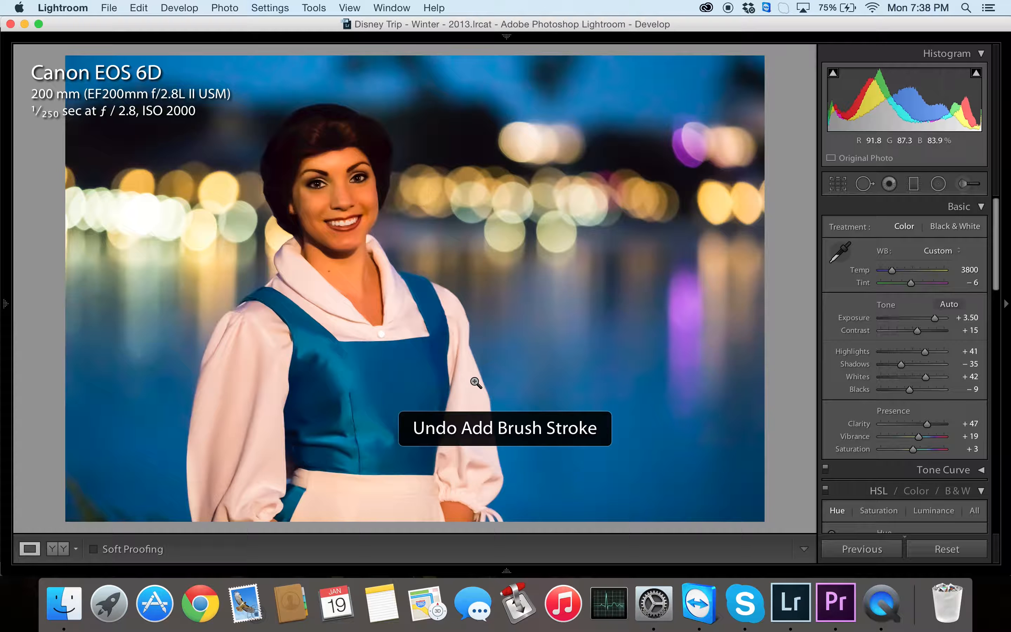
key(super+shift+z)
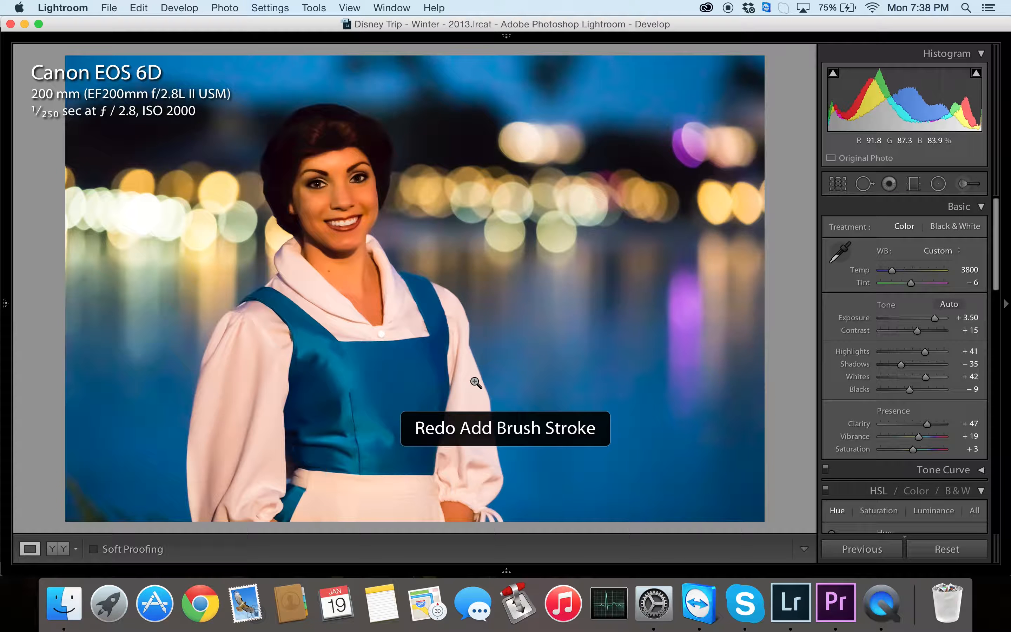
key(super+z)
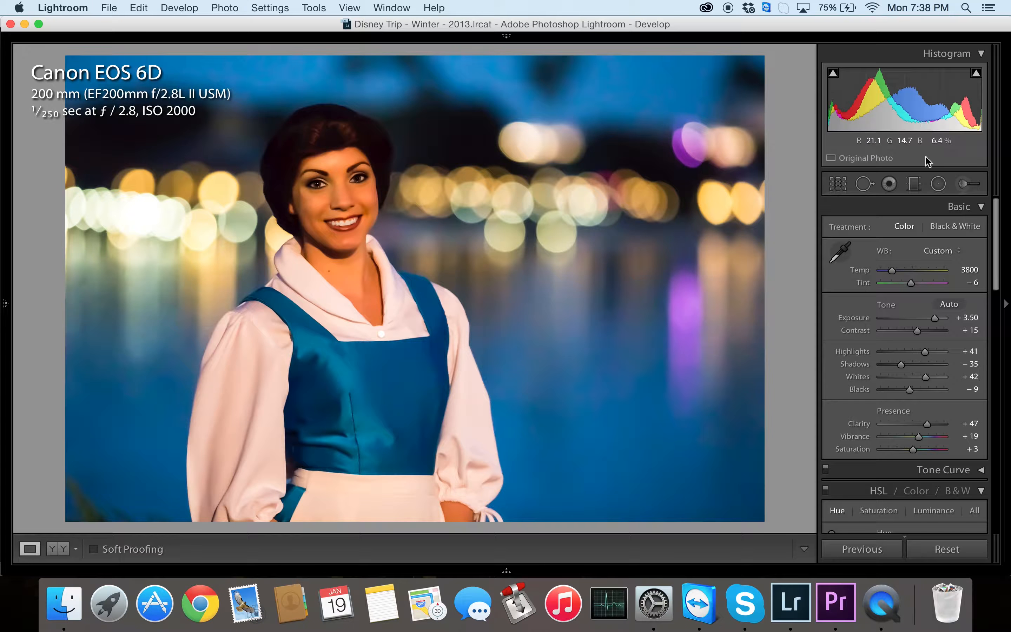
Step: Undo the stray Soften Skin stroke in the hair and set the new brush adjustment to Highlights 50, Clarity 25 and Sharpness 15
click(965, 184)
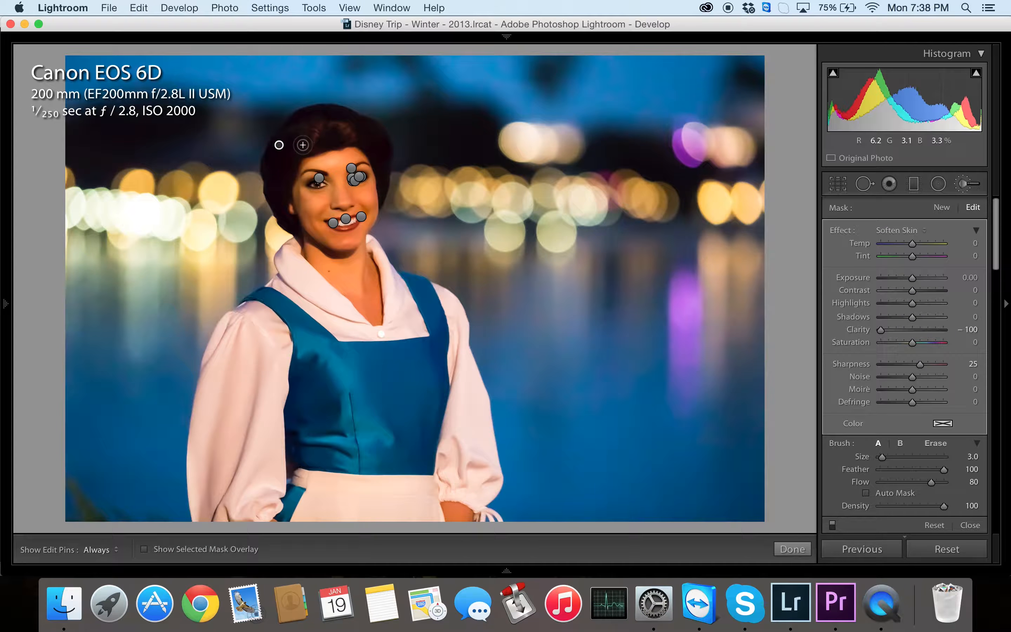
key(super+z)
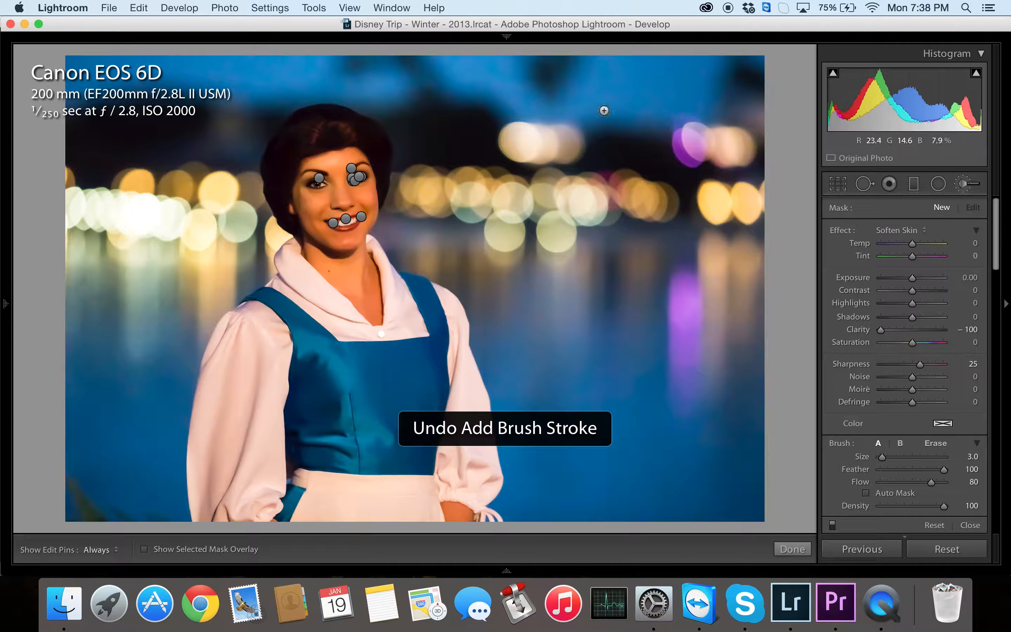
click(922, 229)
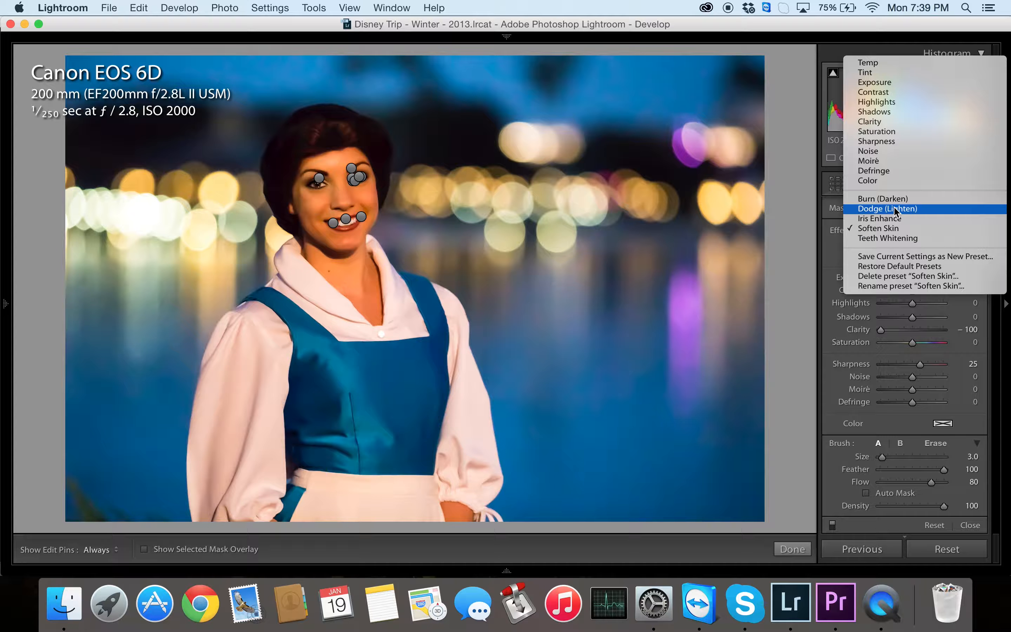
click(886, 125)
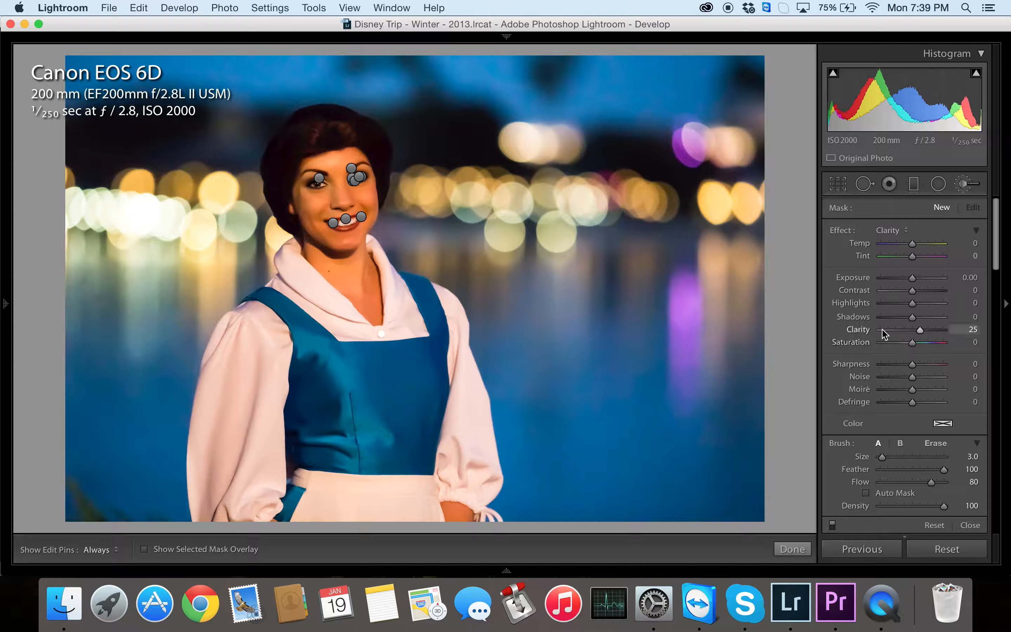
drag(910, 305, 927, 306)
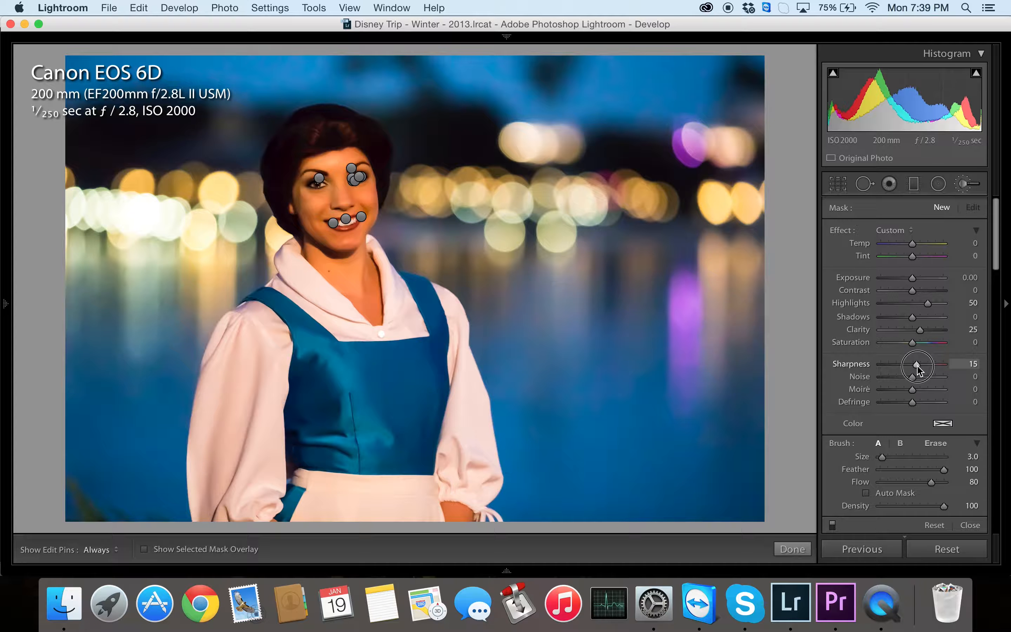
Step: Try brushing the custom adjustment over the hair with brush size 4, compare with and without it, and undo the stroke
key(bracketright)
key(h)
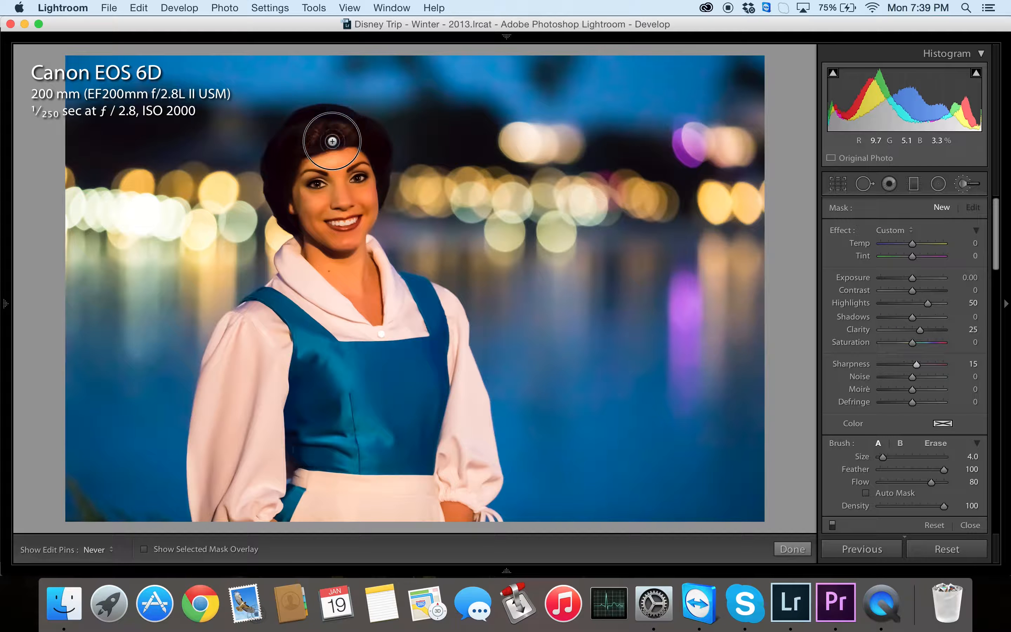
key(h)
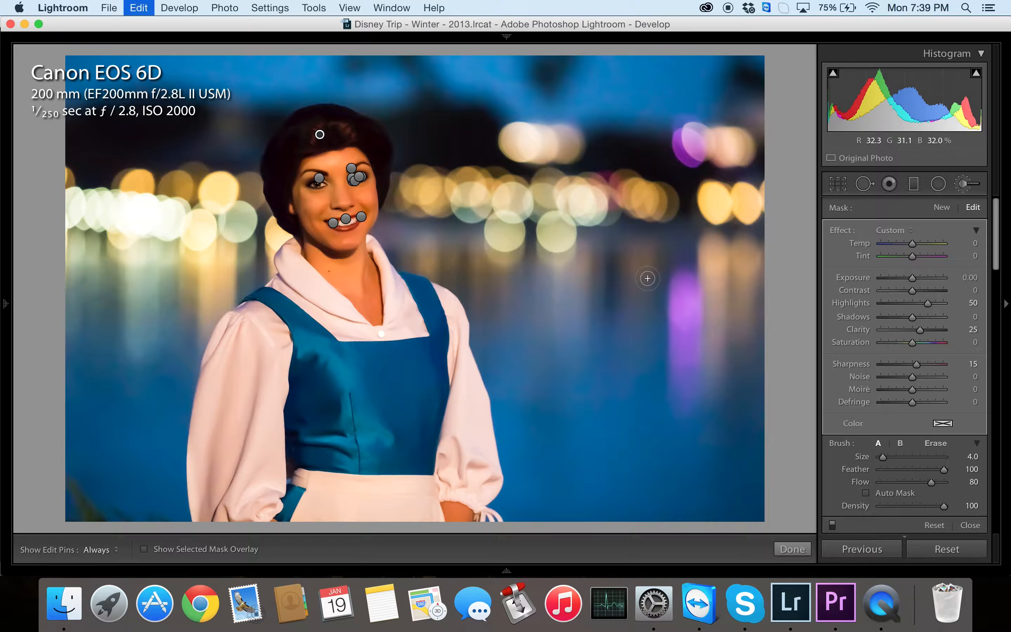
key(super+z)
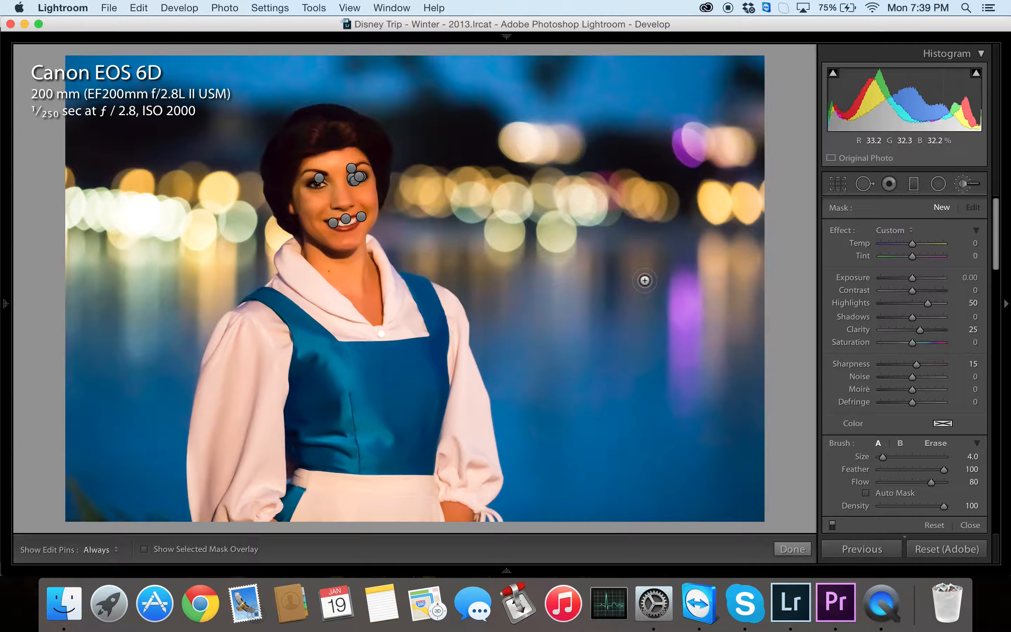
key(super+shift+z)
key(super+z)
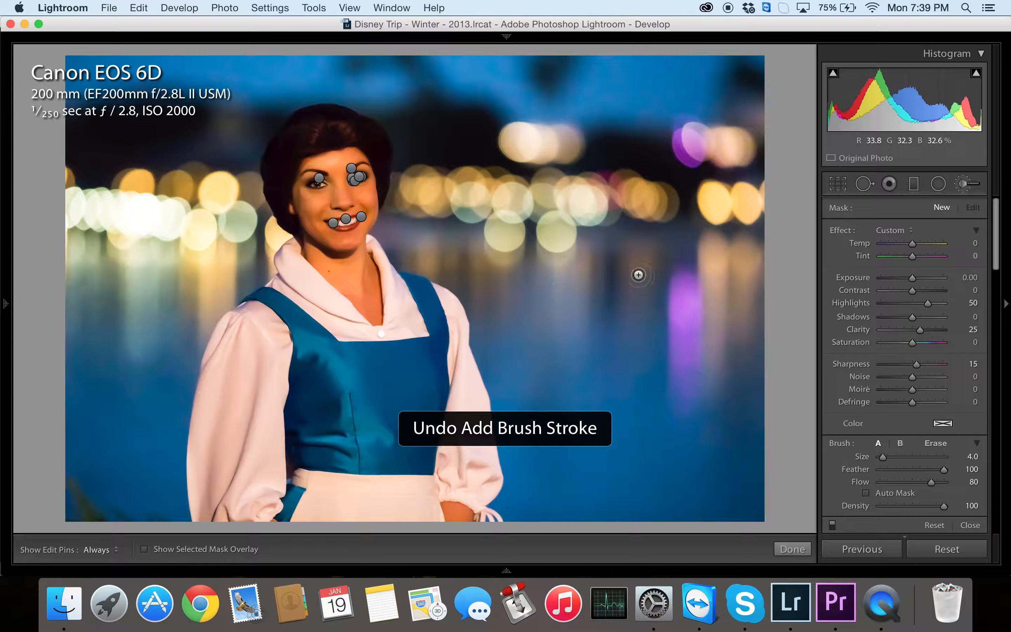
Step: Try another brush stroke with the custom adjustment near the forehead hairline and undo it
key(h)
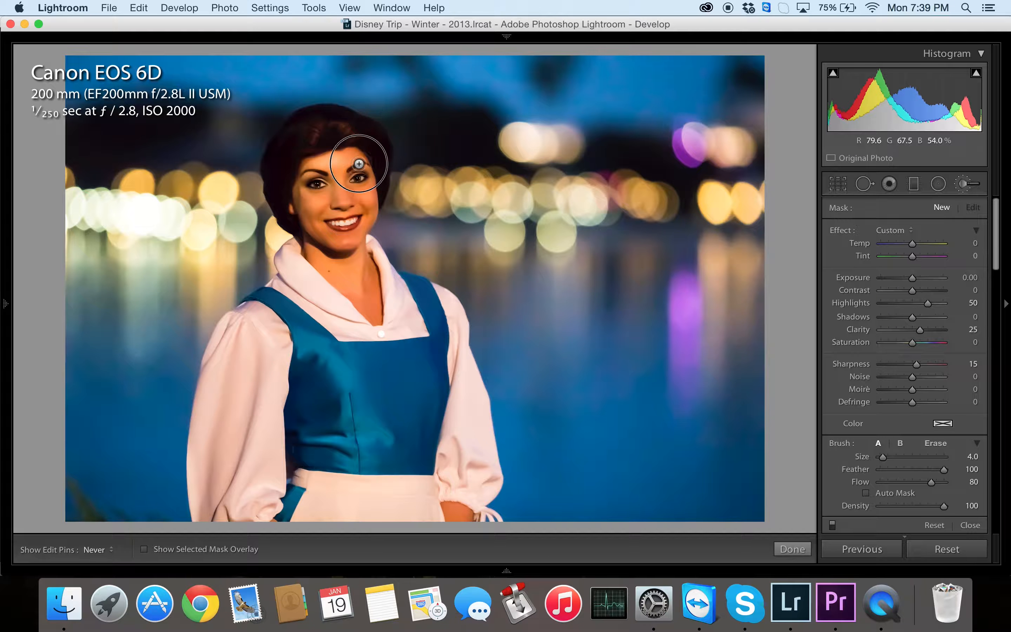
key(h)
key(super+z)
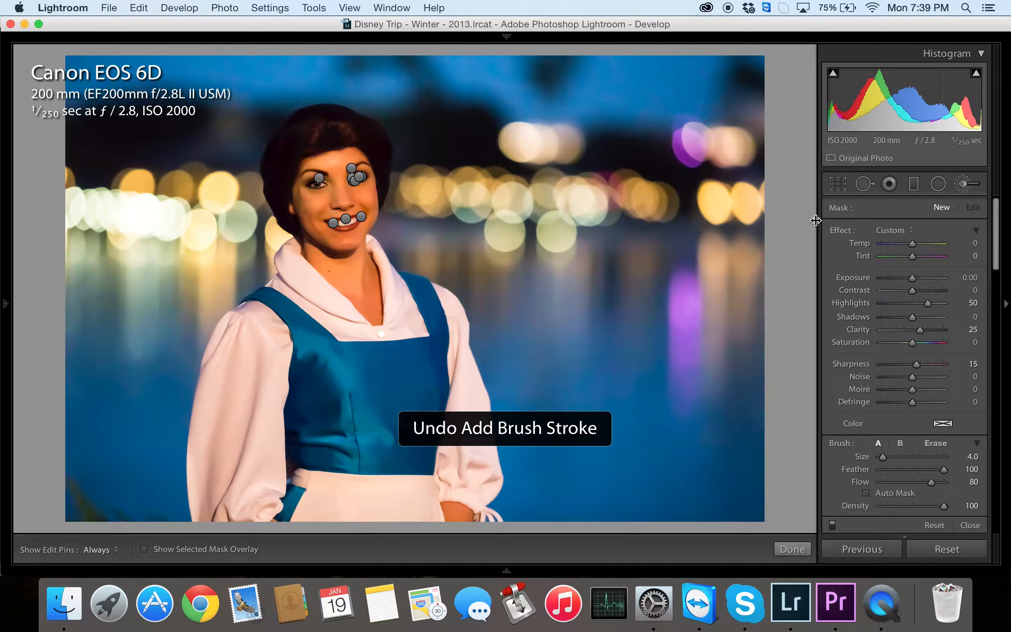
Step: Set the new brush adjustment's Highlights to 0 and Shadows to 51, and brush it over the front of the hair
click(963, 187)
click(962, 187)
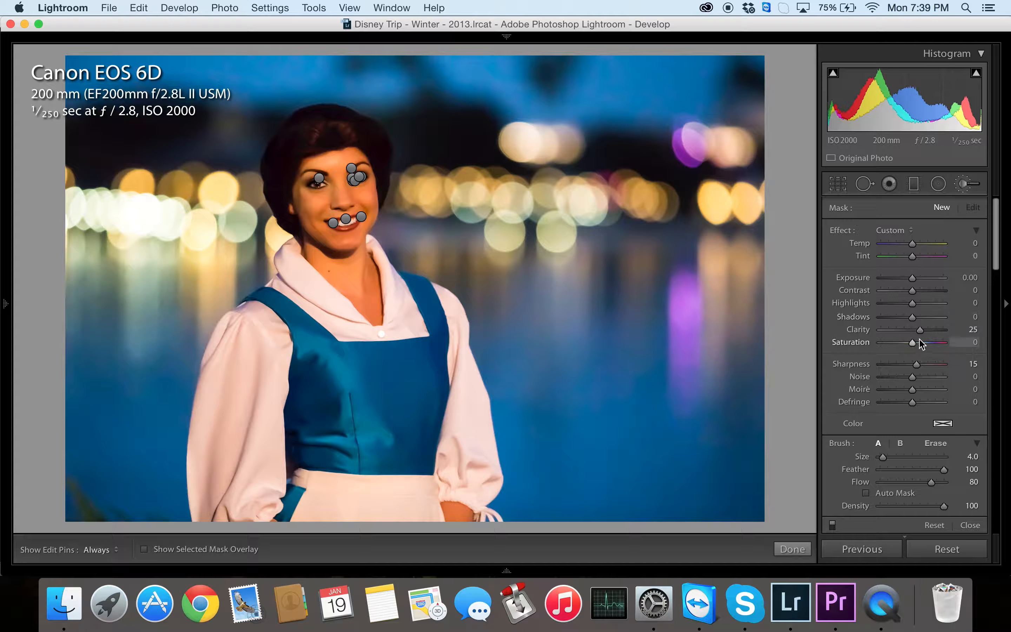
drag(913, 317, 929, 320)
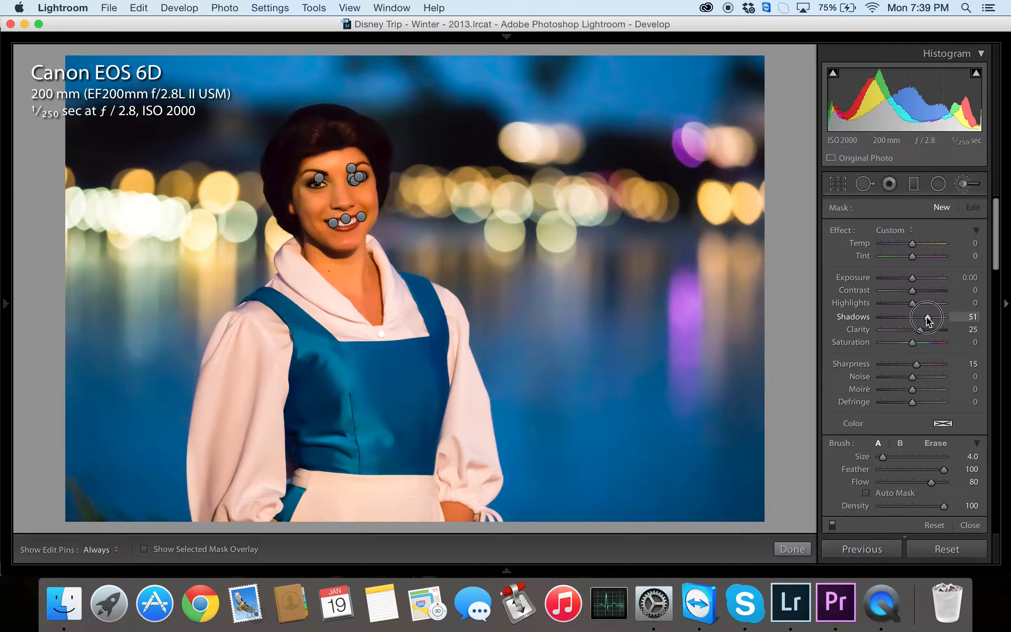
key(h)
mouse_move(342, 117)
mouse_down()
mouse_move(320, 135)
mouse_move(339, 134)
mouse_move(354, 120)
mouse_move(309, 139)
mouse_move(317, 117)
mouse_move(289, 136)
mouse_move(270, 180)
mouse_up()
key(h)
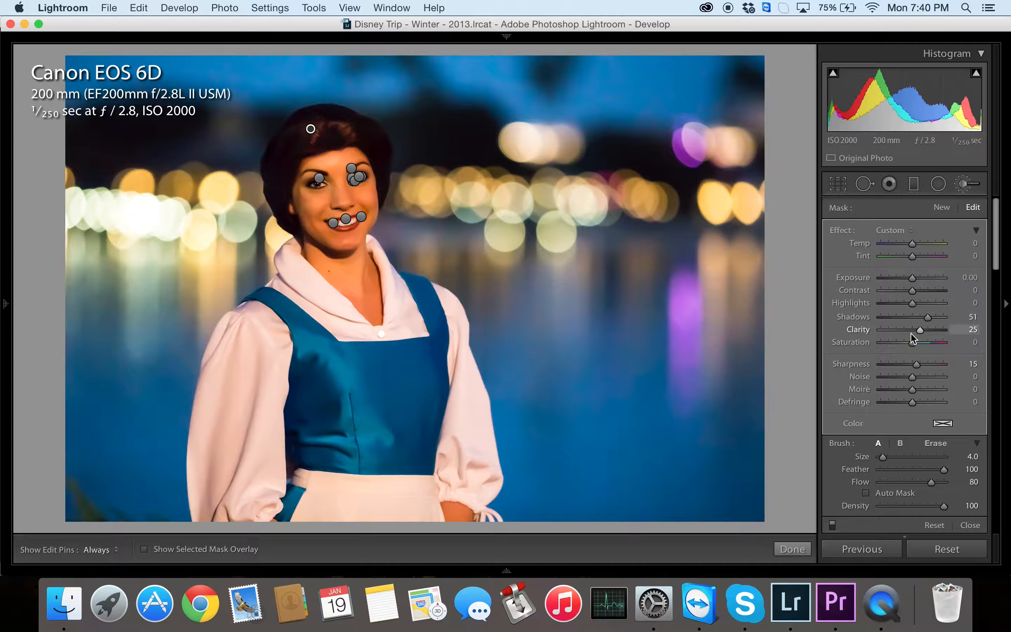
Step: Change the front hair adjustment to Exposure 0.50, Shadows 33 and Clarity 59, finish the brush and check the hair up close
click(967, 277)
text(.5)
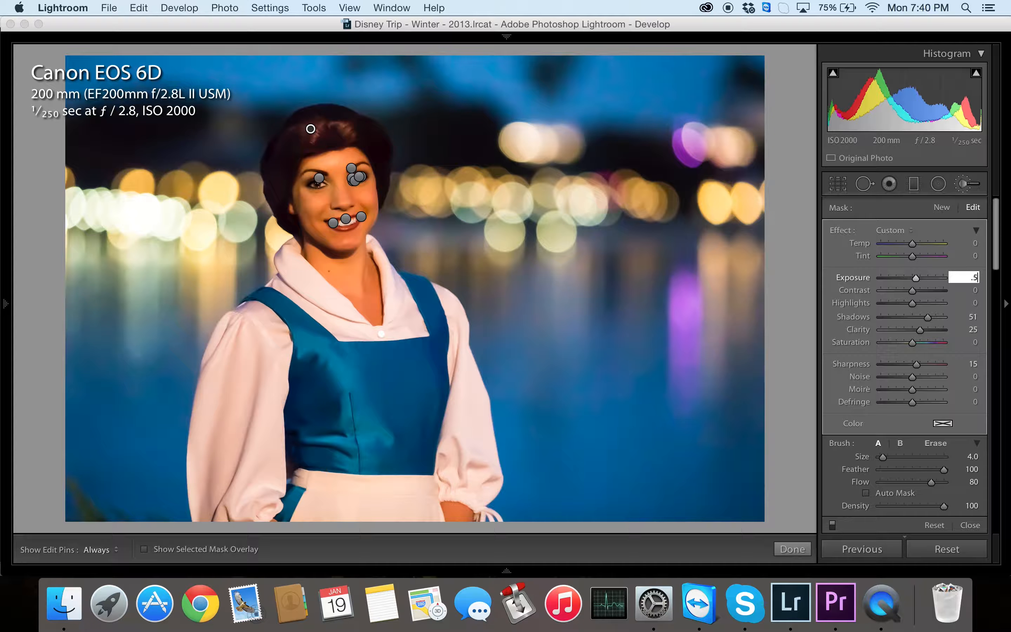
key(Return)
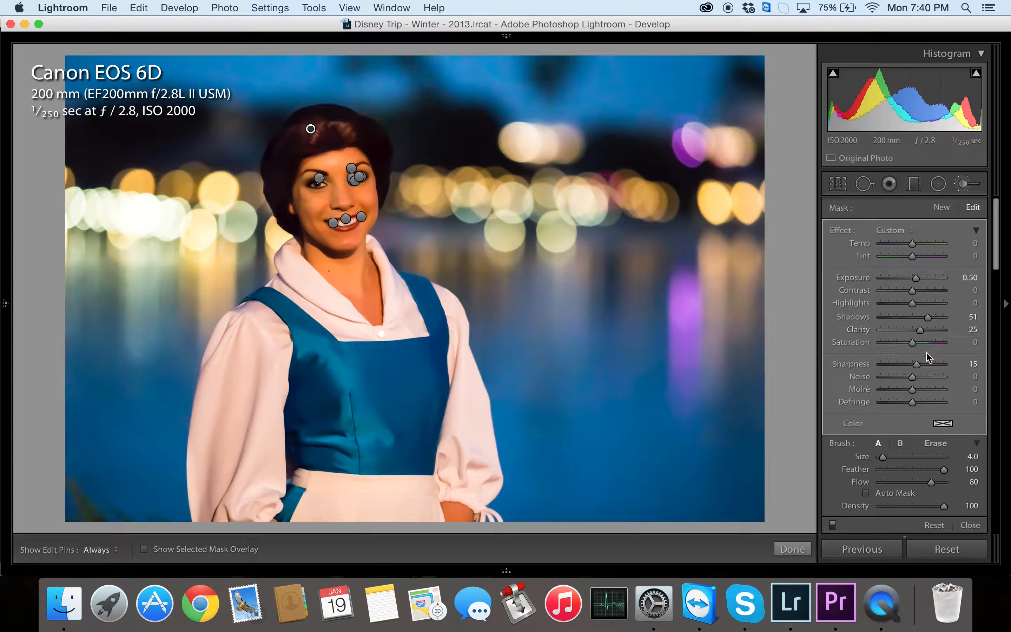
mouse_move(930, 318)
mouse_down()
mouse_move(953, 314)
mouse_move(902, 322)
mouse_move(938, 333)
mouse_move(910, 334)
mouse_move(953, 334)
mouse_move(930, 334)
mouse_up()
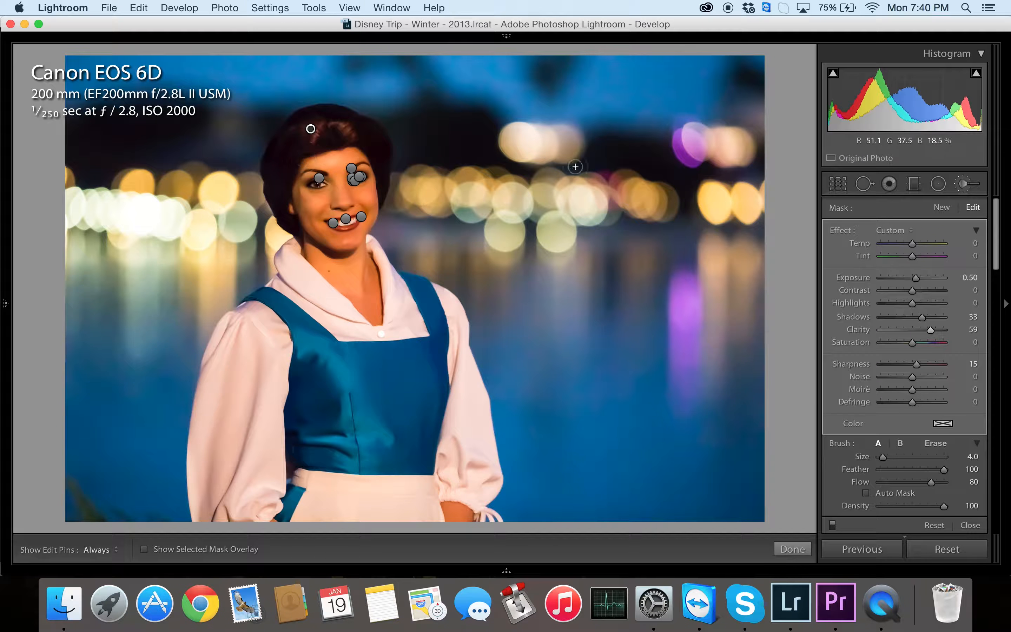
click(802, 544)
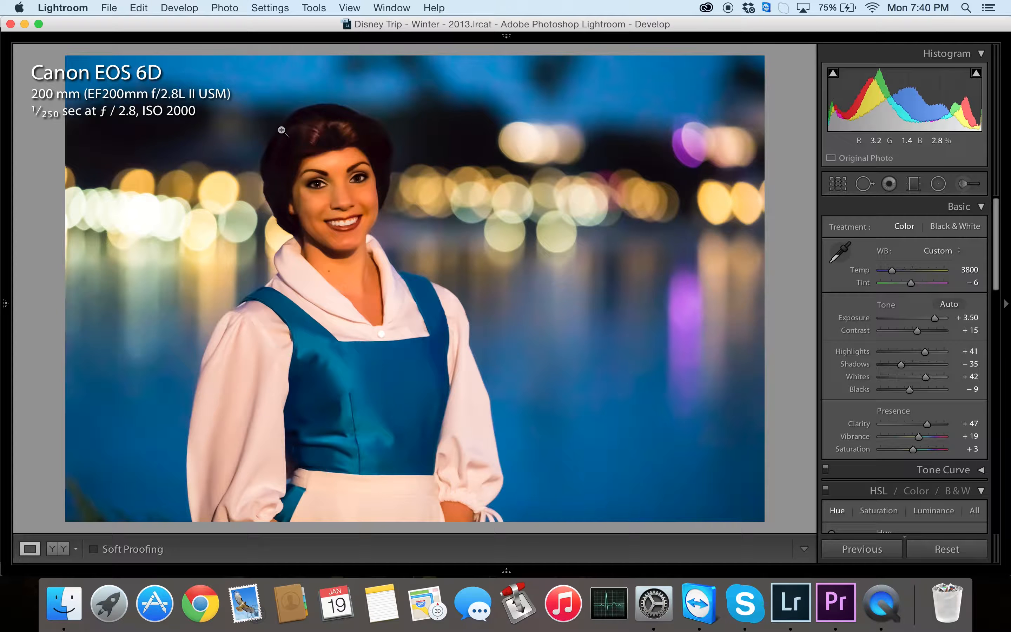
click(304, 119)
click(460, 219)
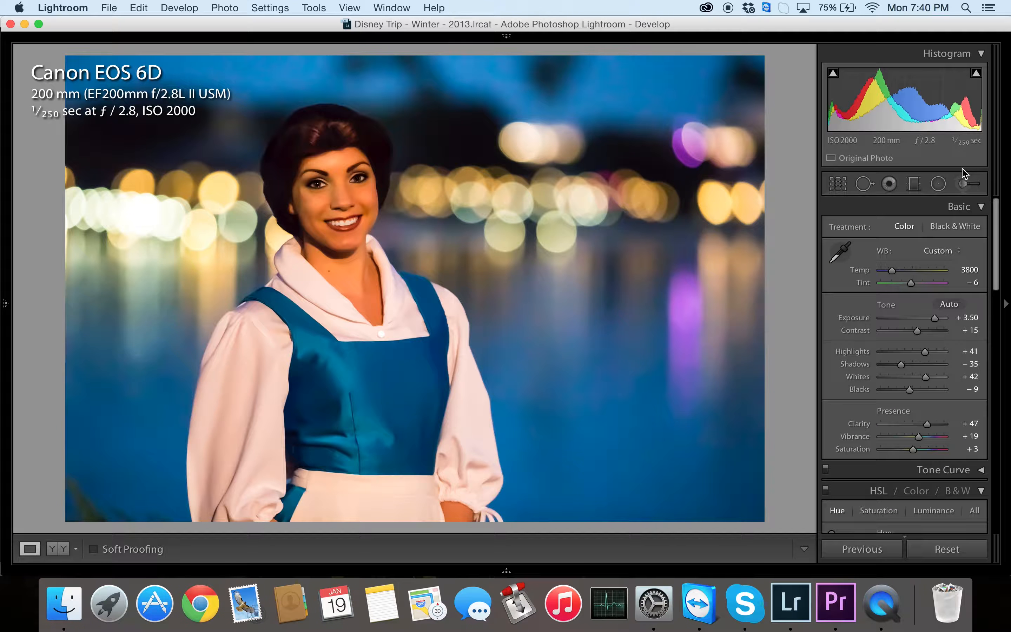
Step: Brush a second adjustment with Shadows 51, Clarity 25 and Sharpness 15 over the crown of the hair and finish the brush
click(968, 185)
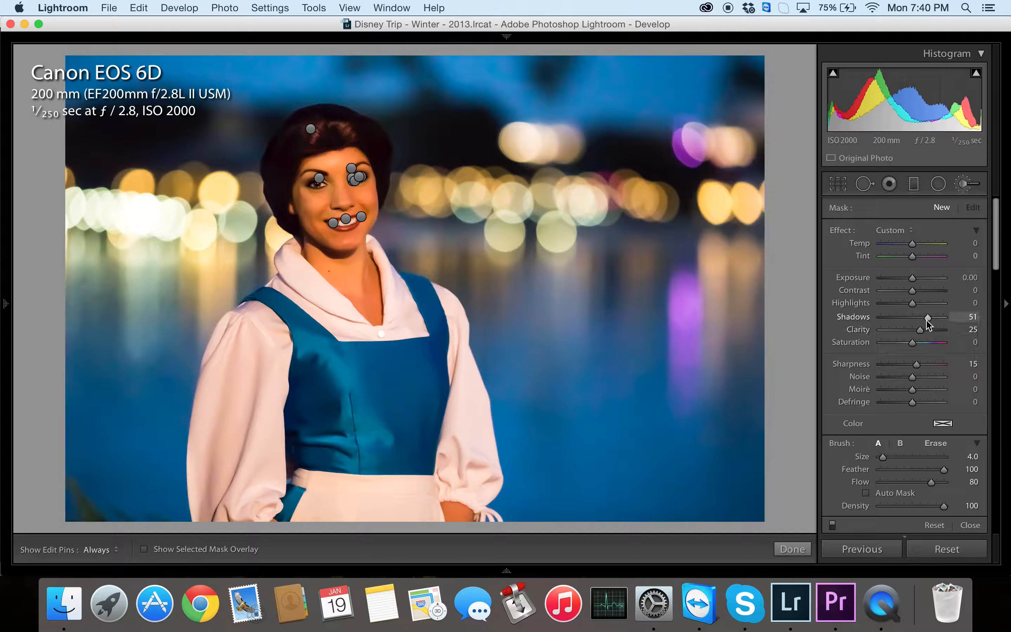
key(h)
mouse_move(336, 111)
mouse_down()
mouse_move(271, 135)
mouse_move(271, 164)
mouse_move(347, 125)
mouse_up()
key(h)
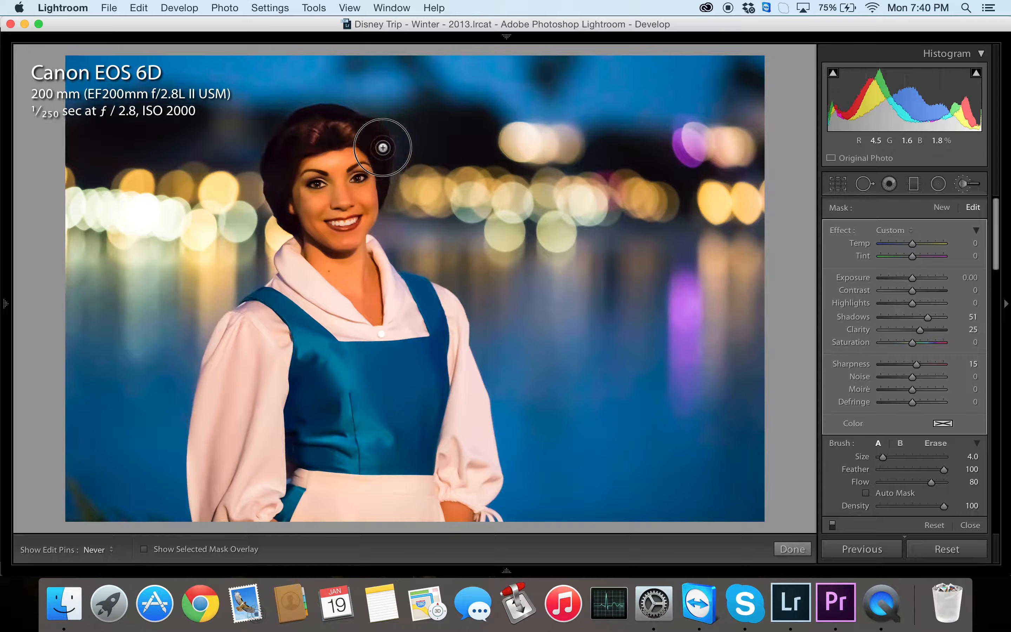
key(h)
key(h)
key(h)
drag(343, 128, 351, 130)
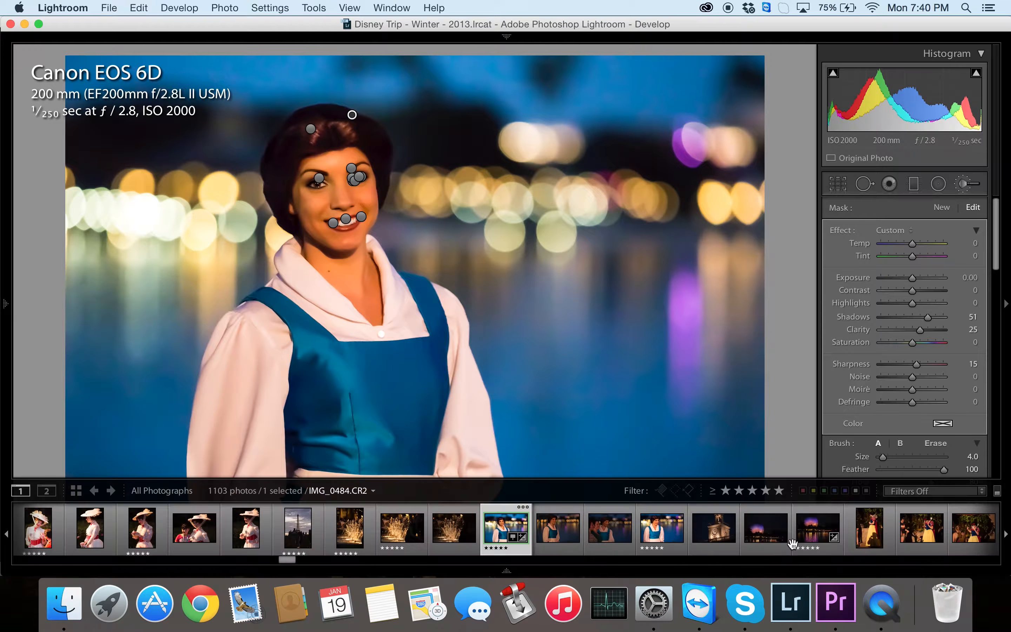
click(792, 548)
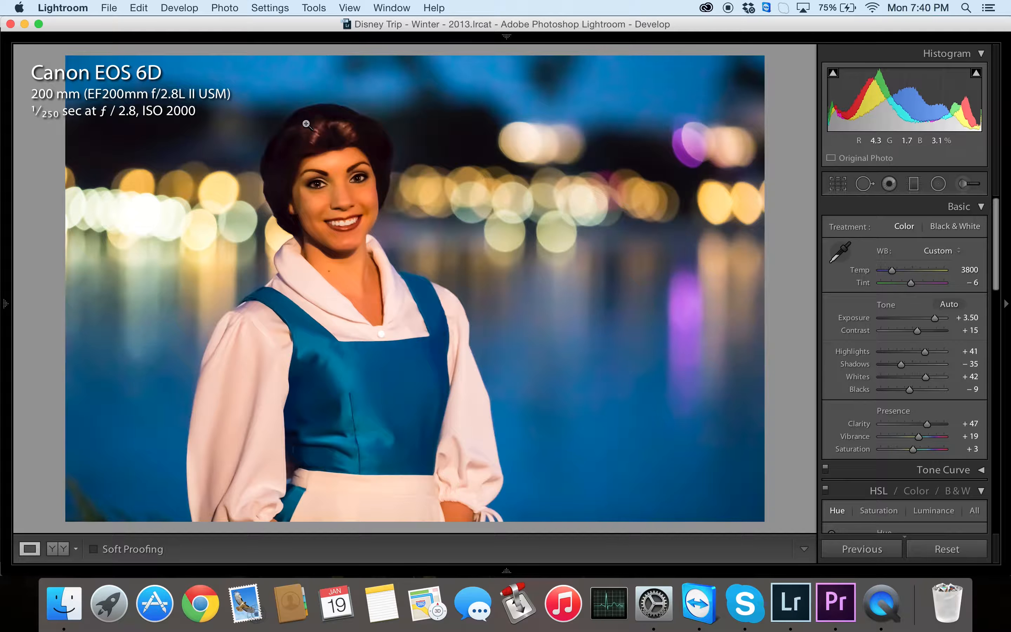
Step: Examine the brushed hair at close magnification and look through the brush settings for a color control
click(305, 122)
click(396, 152)
mouse_move(7, 310)
click(157, 53)
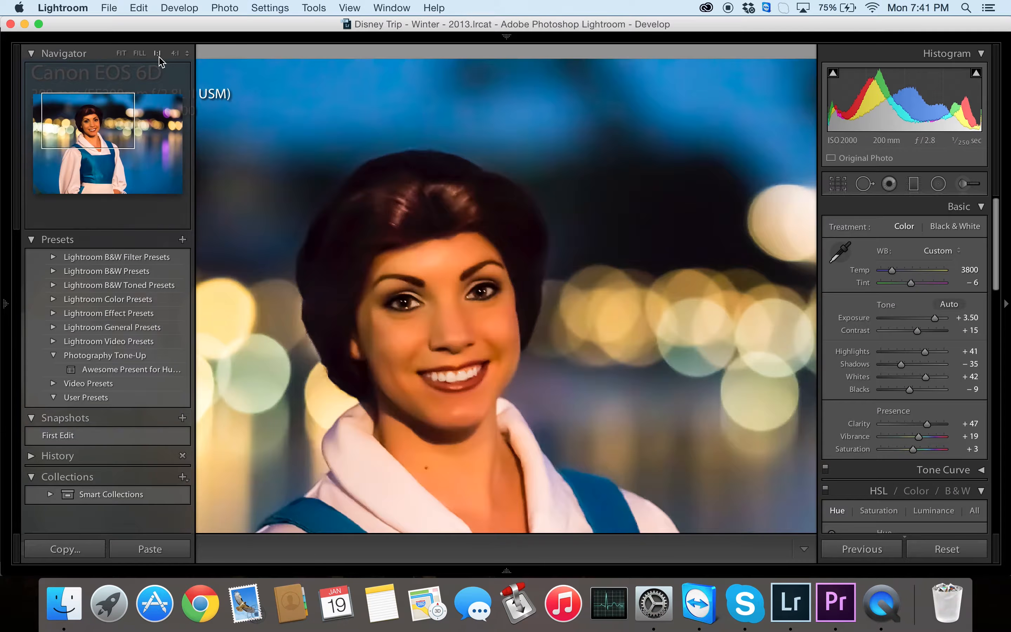
drag(718, 479, 485, 339)
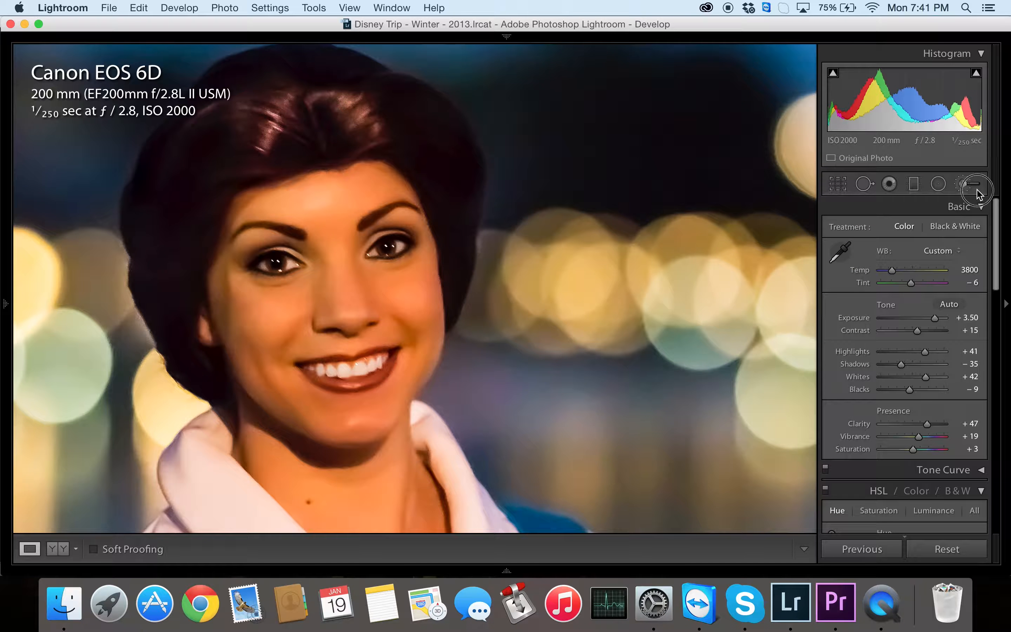
click(968, 184)
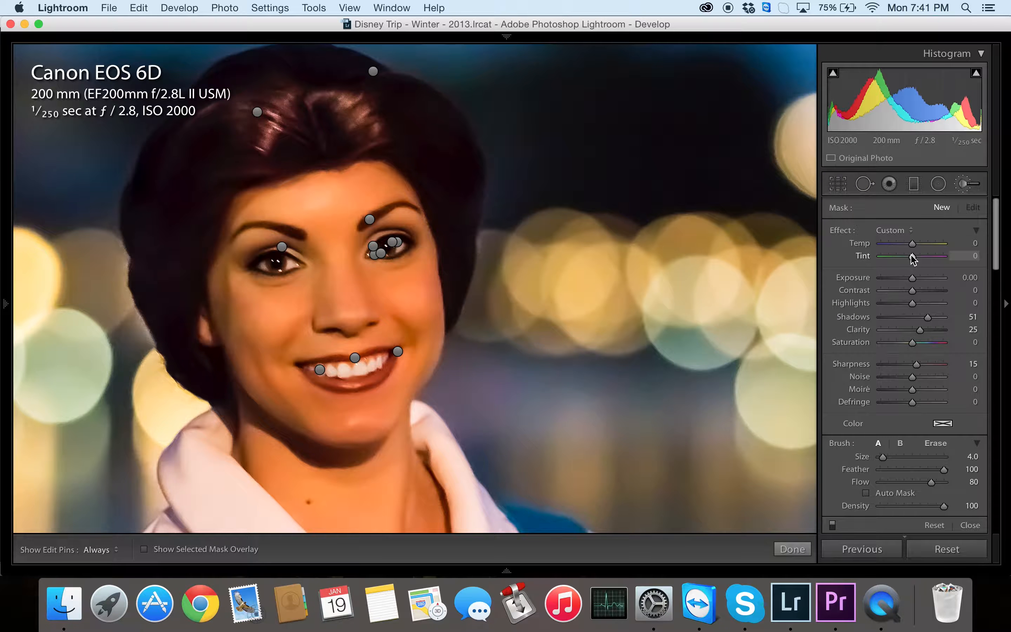
scroll(899, 350, down, 1)
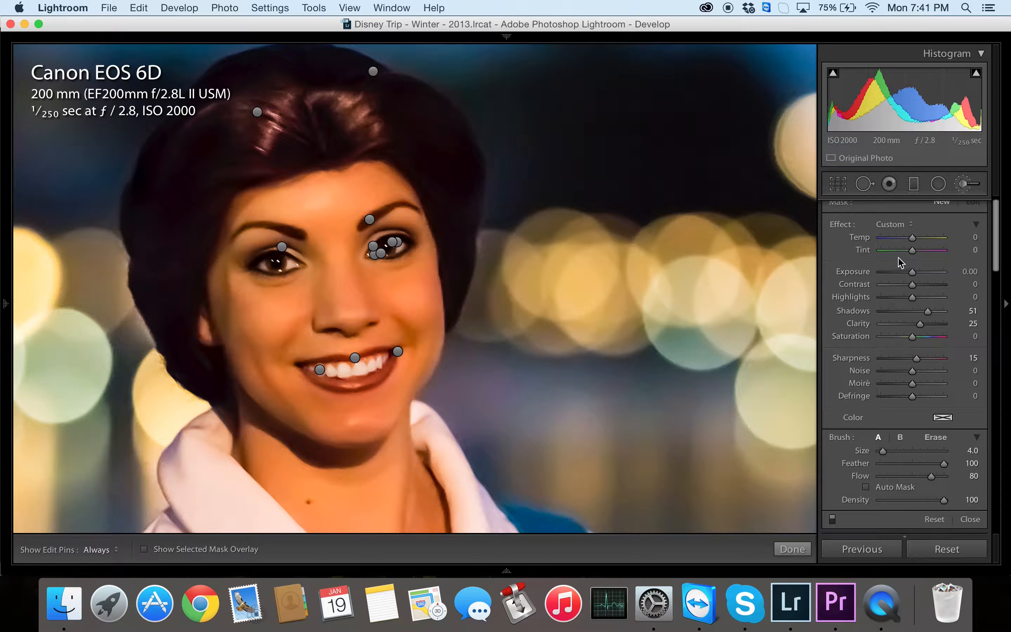
scroll(916, 327, down, 10)
scroll(916, 327, down, 5)
scroll(916, 327, up, 15)
scroll(915, 324, up, 4)
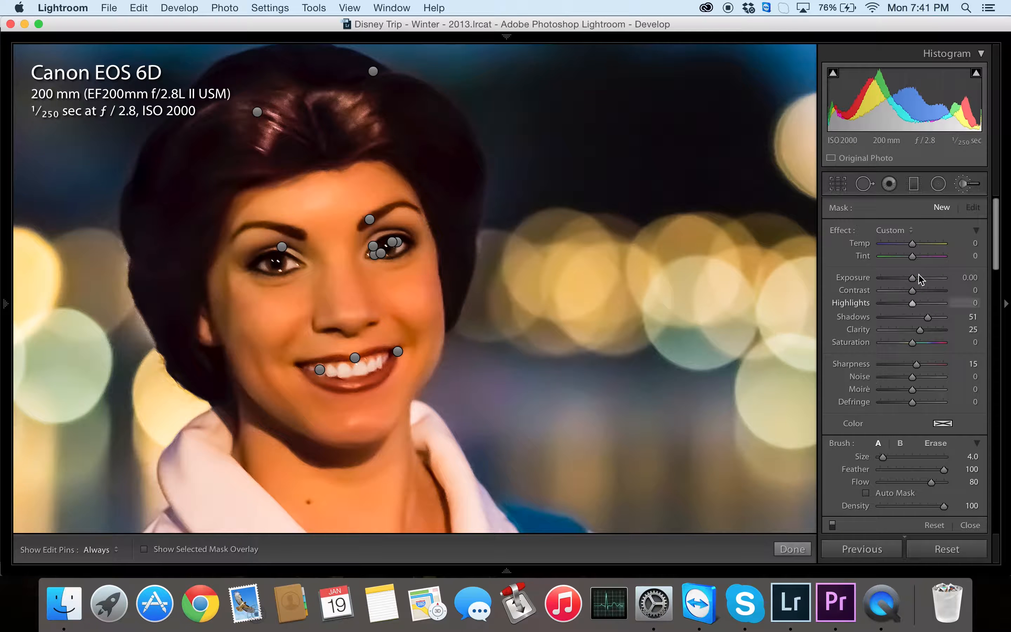
click(793, 549)
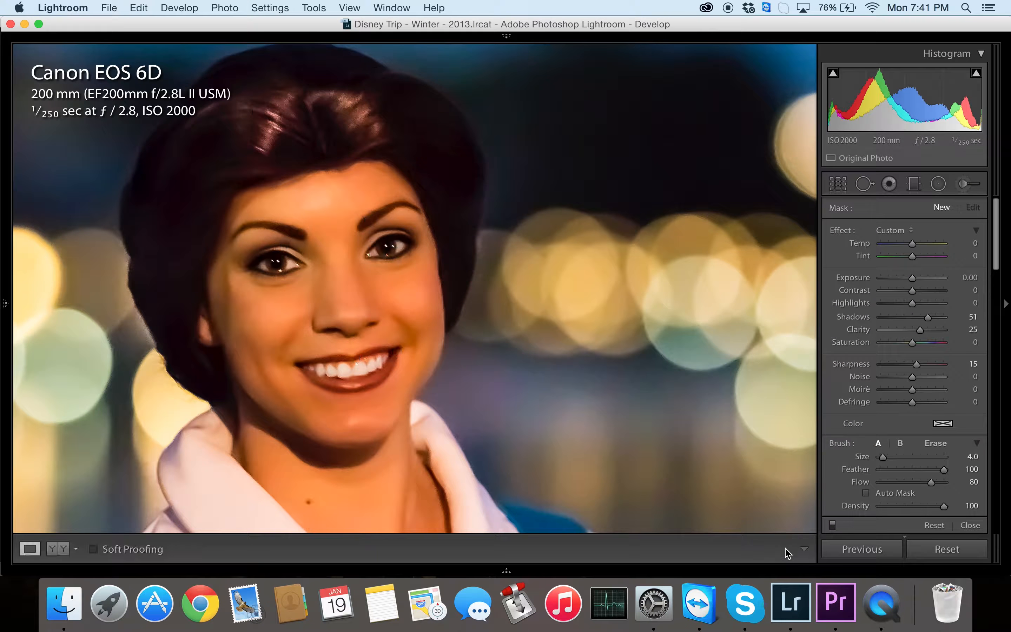
Step: Reselect the front hair brush adjustment, try extreme tints in both directions and set its Tint to -49
click(968, 184)
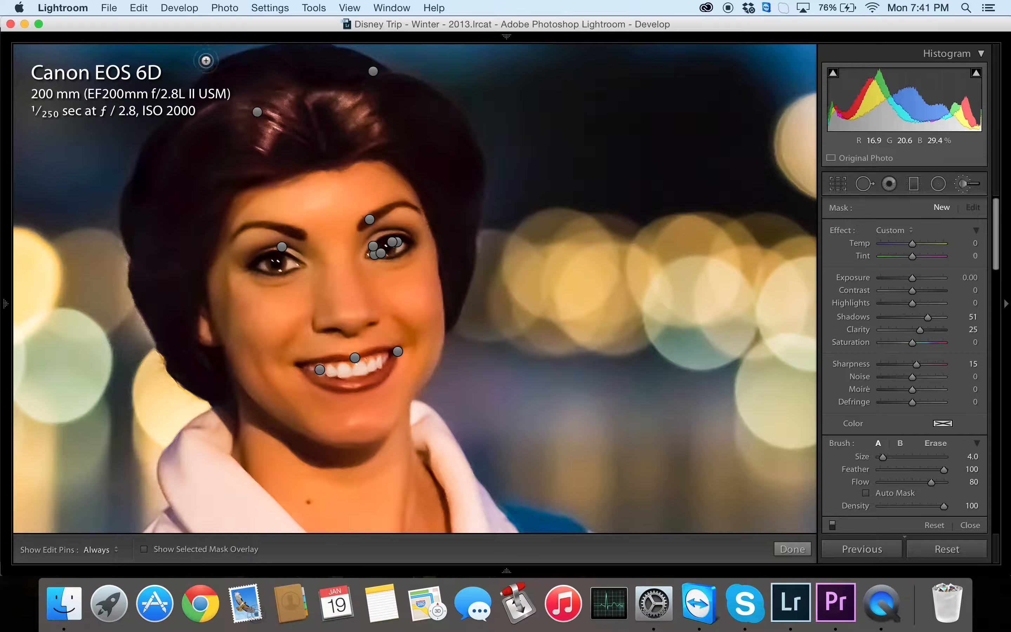
click(257, 112)
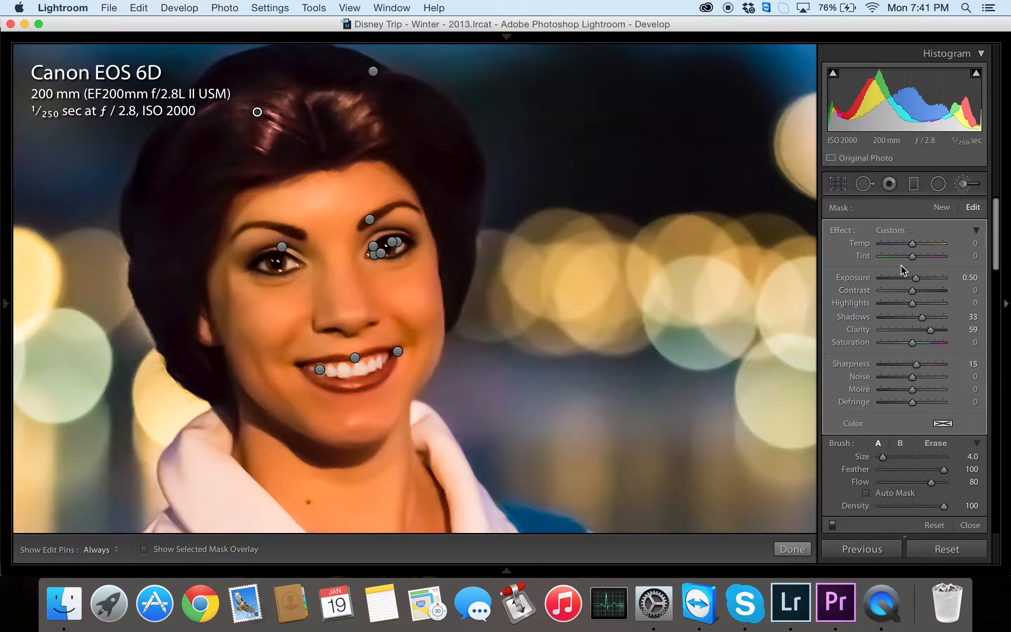
drag(912, 257, 868, 270)
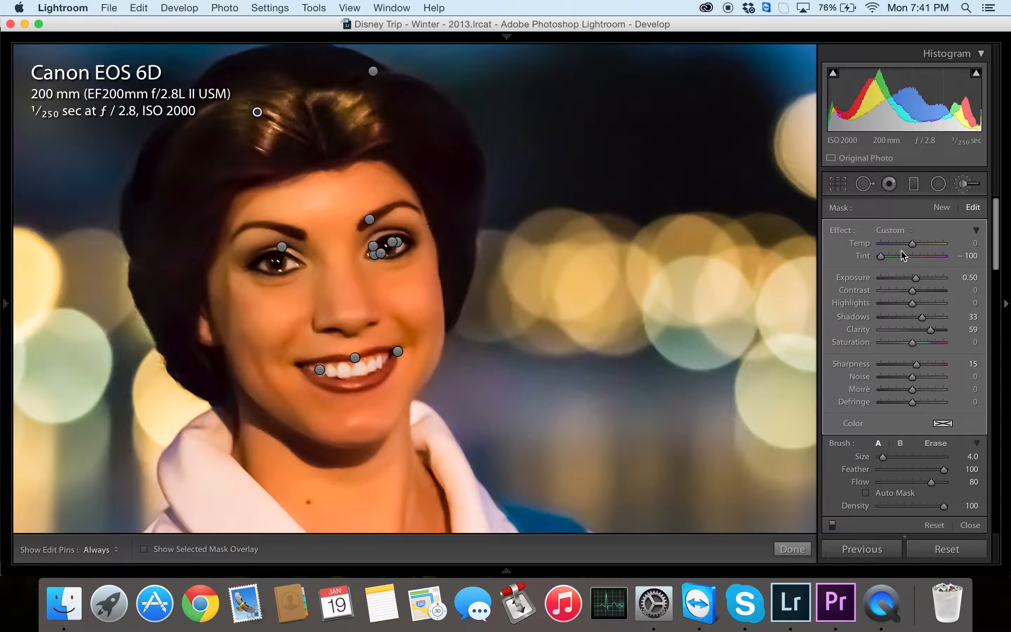
drag(885, 255, 966, 263)
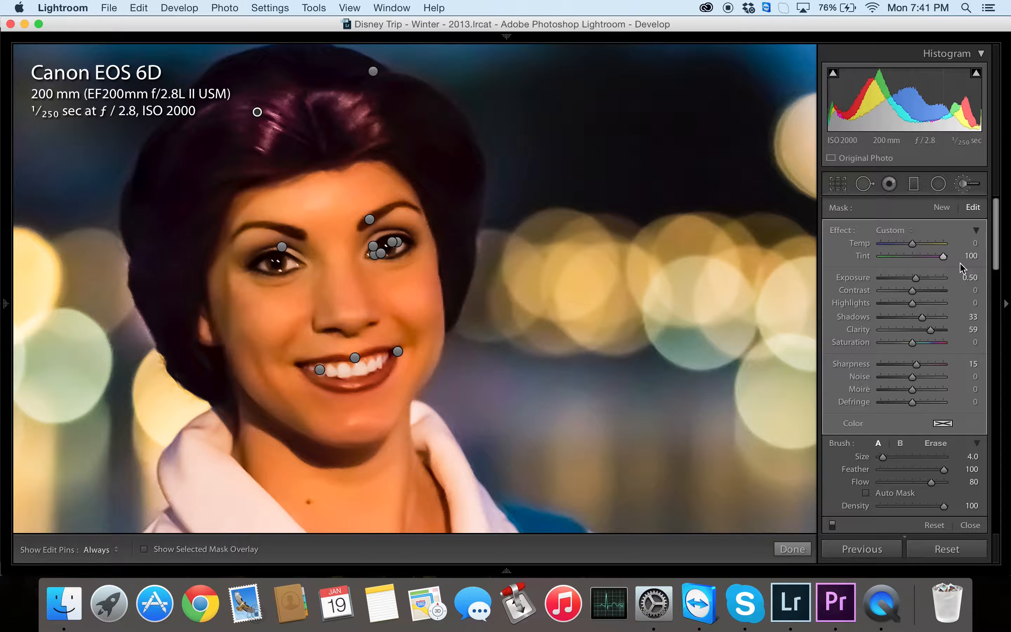
click(902, 259)
drag(903, 263, 891, 262)
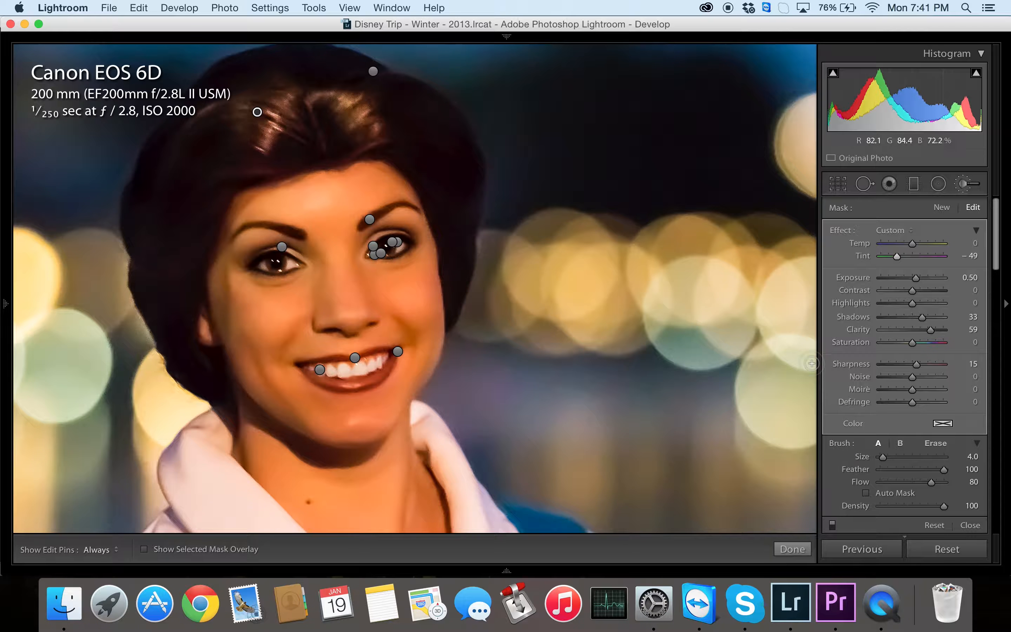
Step: Set Tint to -20 on the crown hair adjustment and to -21 on the front hair adjustment
click(373, 72)
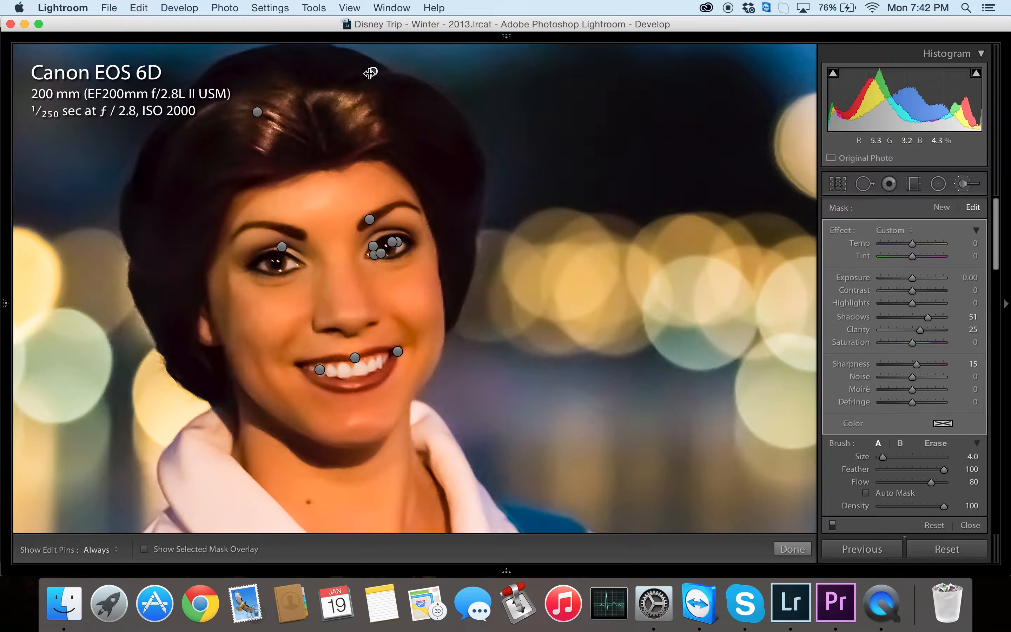
mouse_move(908, 258)
mouse_down()
mouse_move(892, 268)
mouse_move(901, 263)
mouse_up()
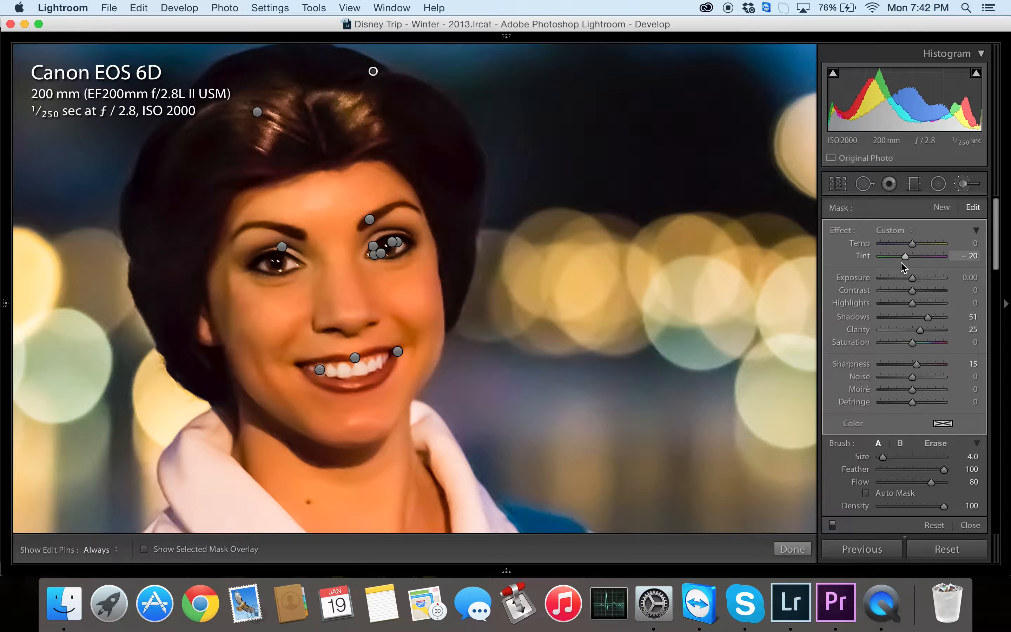
click(257, 112)
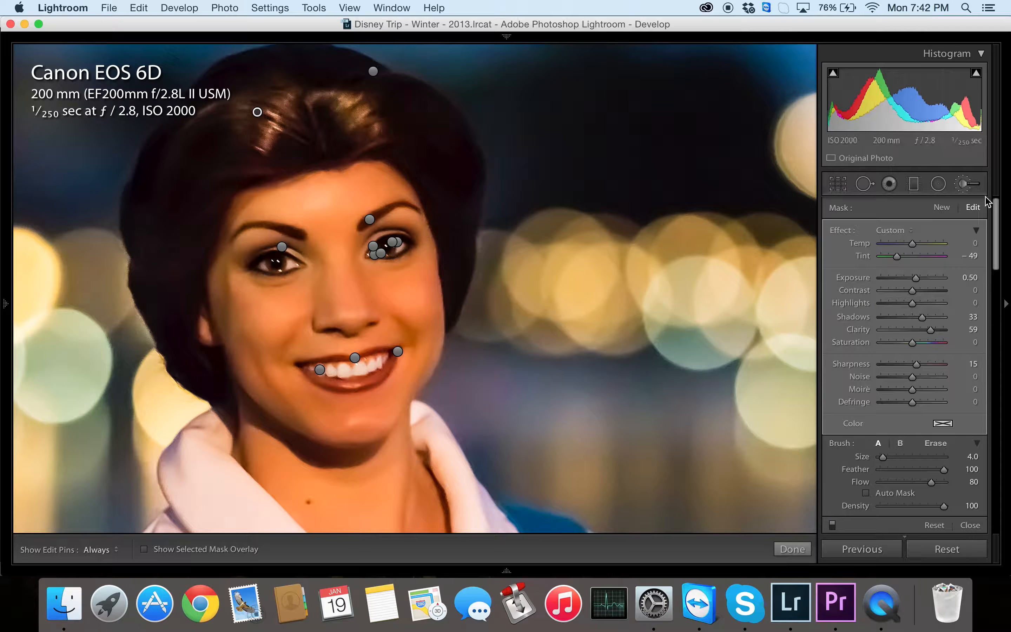
drag(897, 256, 901, 261)
Step: Fine-tune the Tint of both hair adjustments, with the crown at -17, and finish the brush to view the full portrait
click(373, 71)
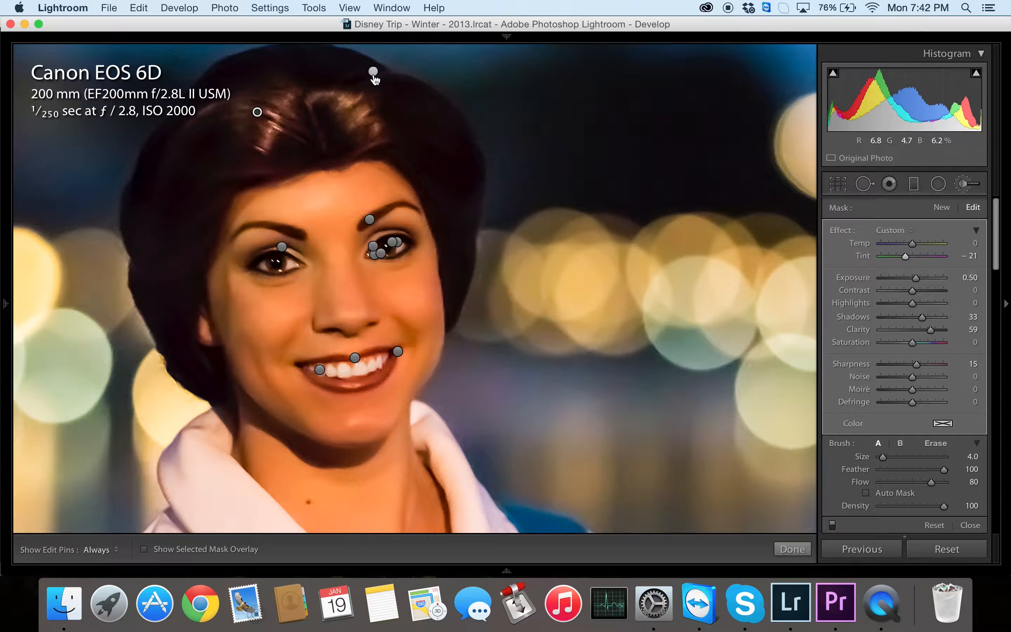
drag(905, 257, 901, 259)
click(257, 112)
drag(905, 256, 905, 259)
click(374, 71)
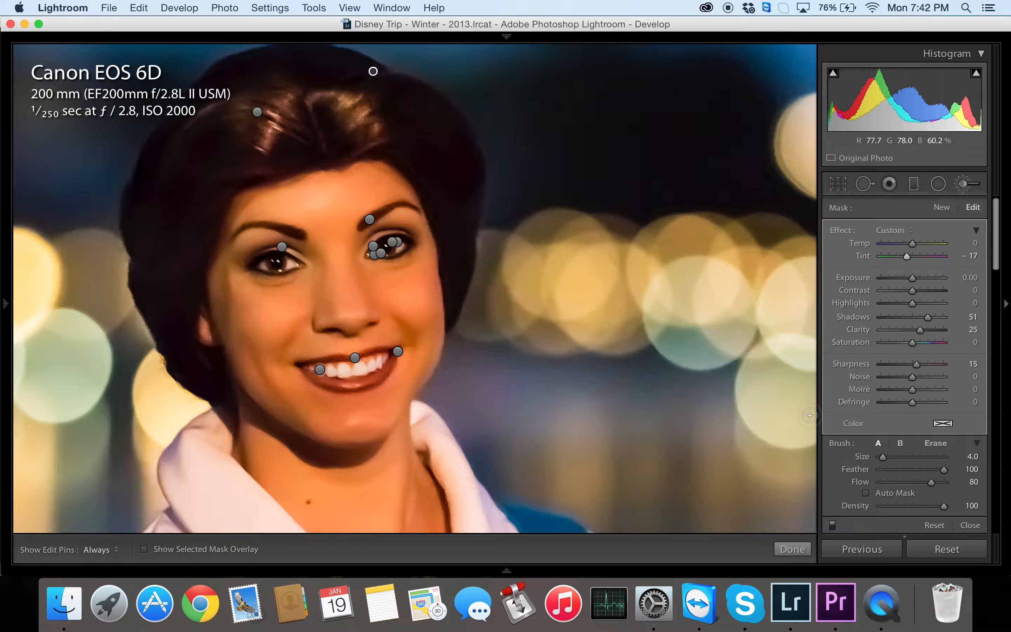
click(792, 549)
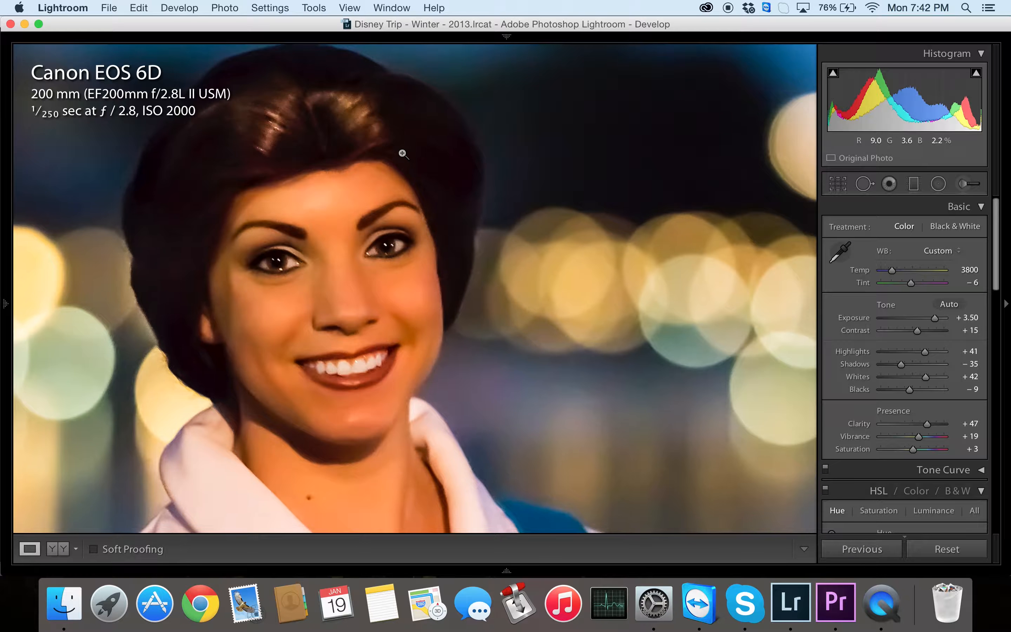
click(402, 154)
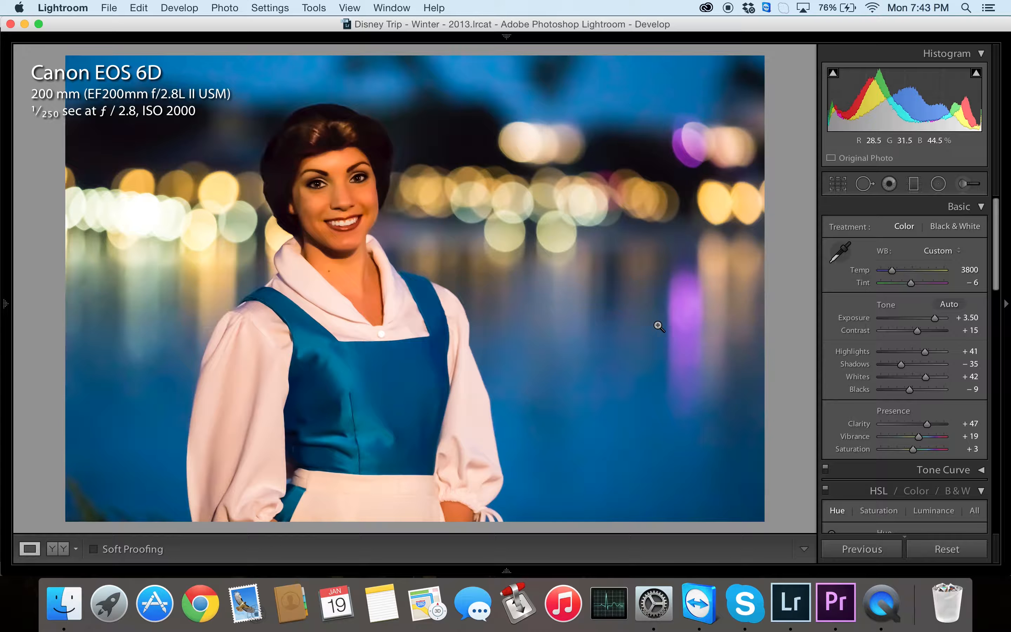
Step: Set up a new brush adjustment with Saturation -35, Exposure 0.10, Highlights 15 and brush size 6
click(964, 184)
click(897, 233)
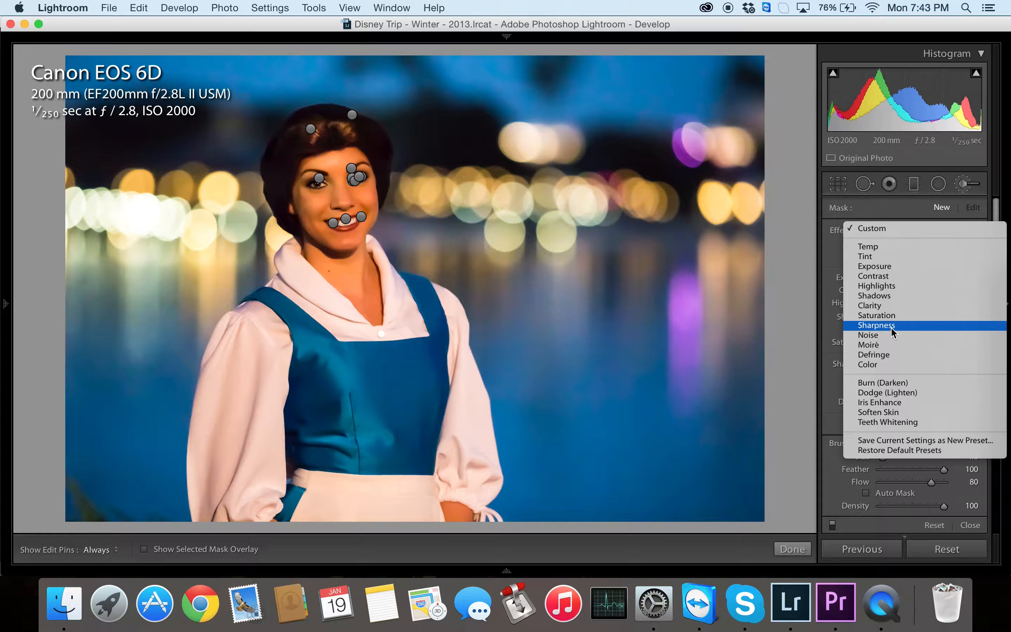
click(809, 345)
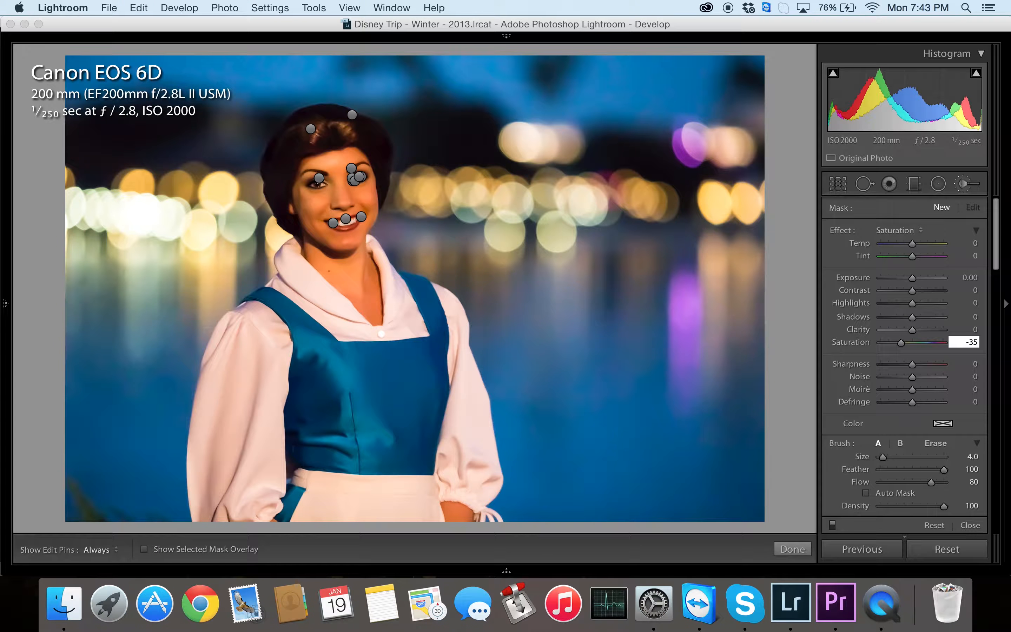
click(968, 277)
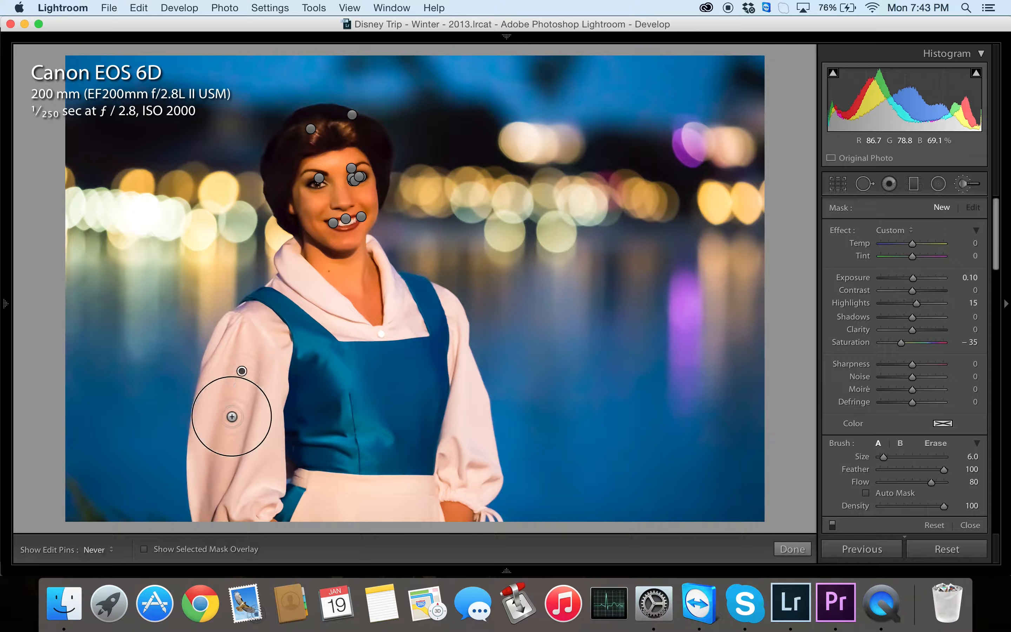
Step: Paint the desaturating brush adjustment over her right sleeve and across the white apron, using brush size 4 for the apron
key(h)
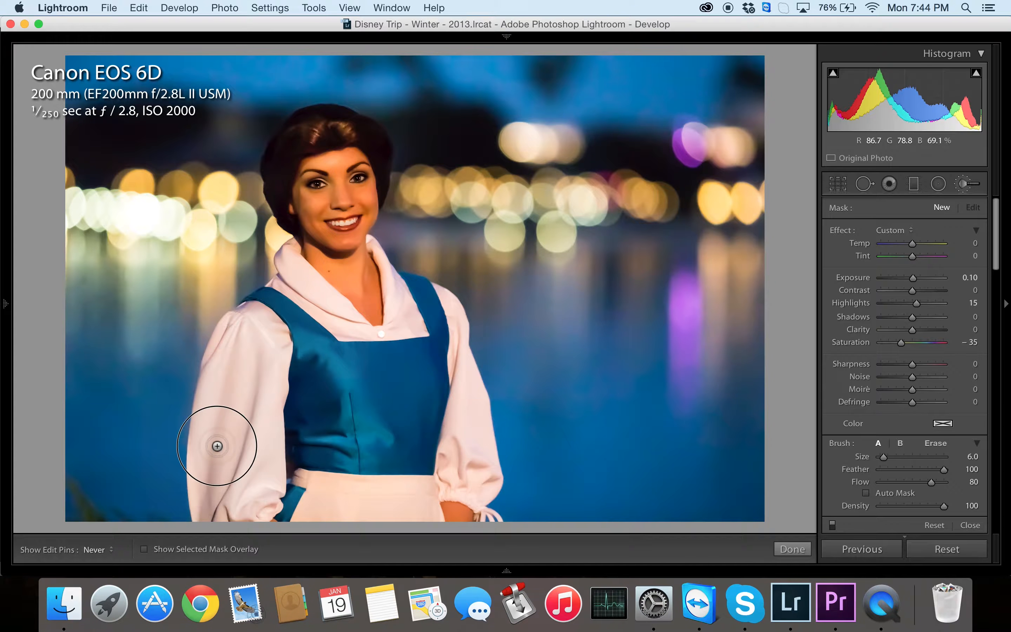
drag(262, 504, 260, 416)
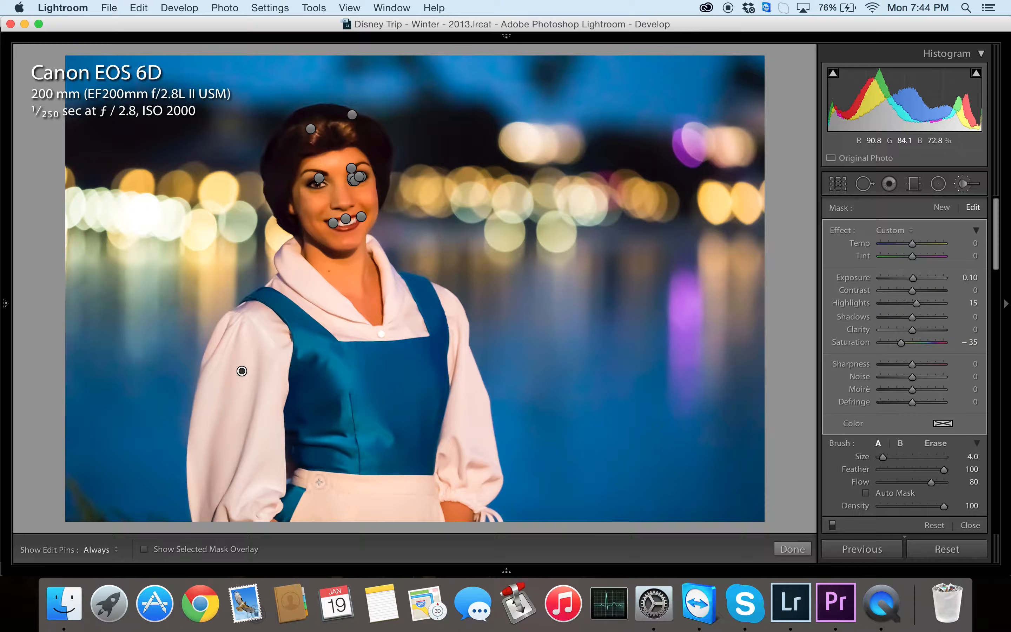
key(h)
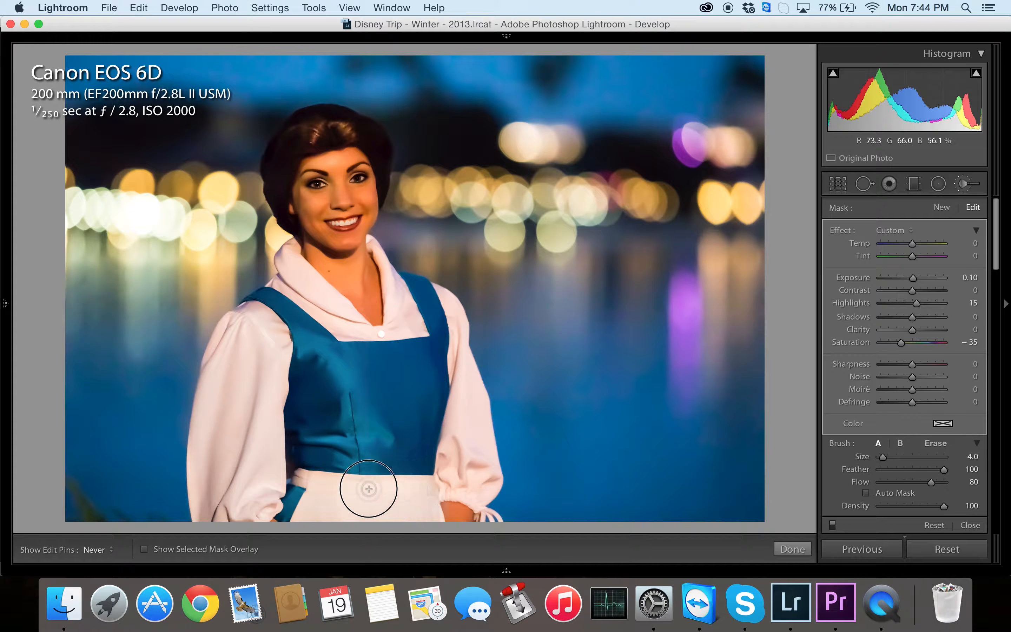
drag(430, 485, 437, 481)
Step: Paint the same brush adjustment over the cuff and lower part of her left sleeve with brush sizes 9 and 10
click(481, 491)
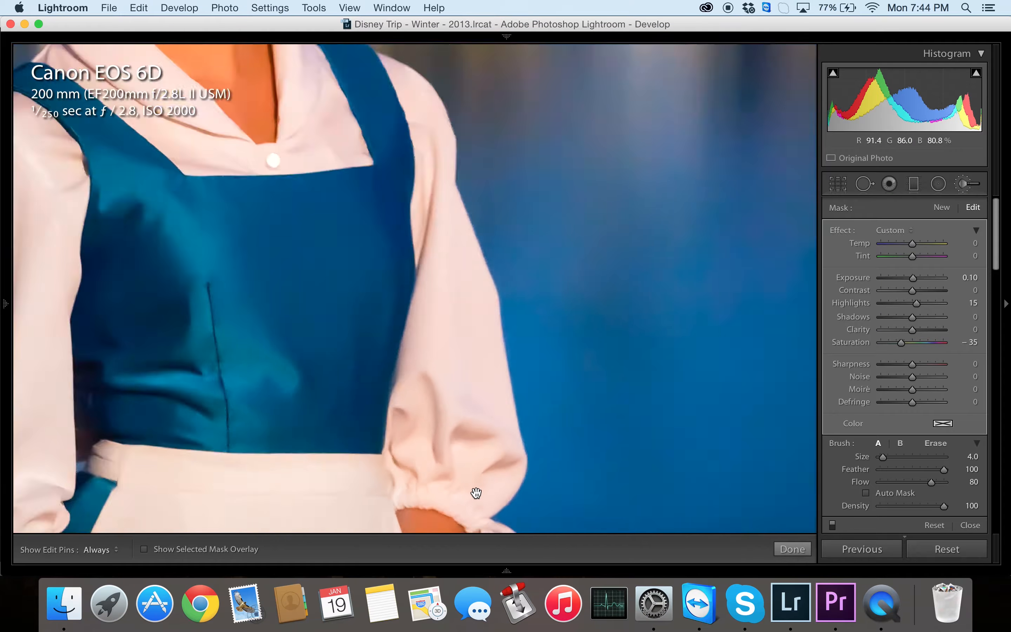
mouse_move(468, 481)
mouse_down()
mouse_move(465, 520)
mouse_move(514, 475)
mouse_move(453, 473)
mouse_up()
scroll(446, 470, up, 7)
key(h)
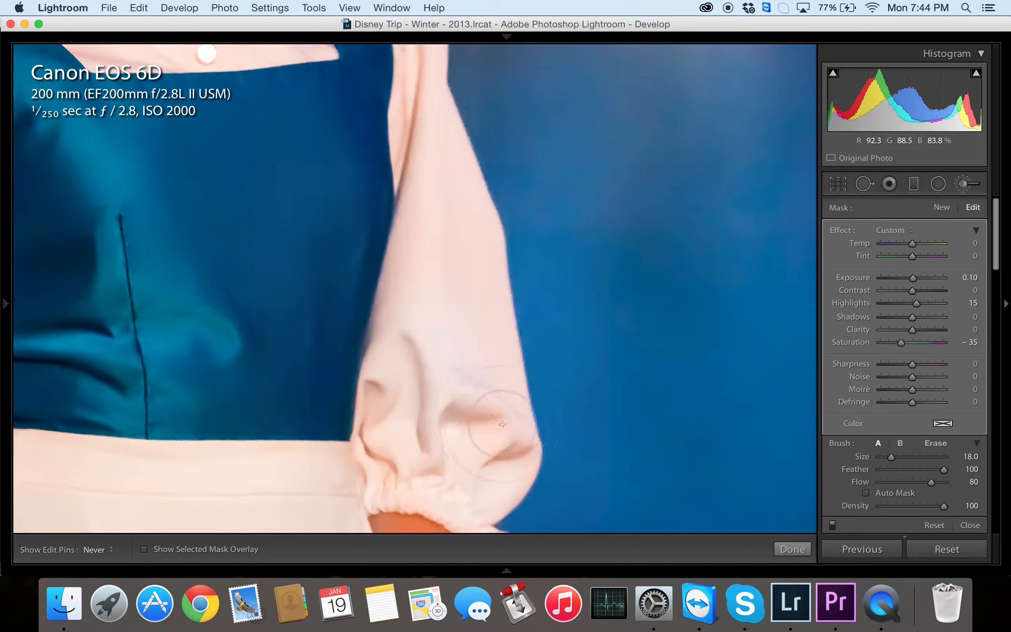
key(h)
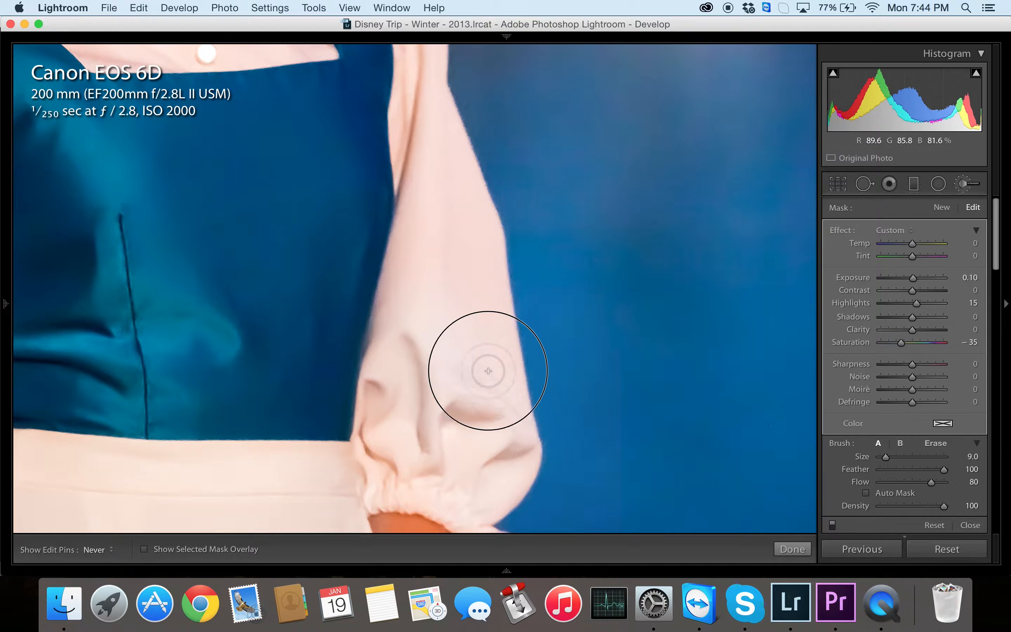
mouse_move(415, 240)
mouse_down()
mouse_move(486, 378)
mouse_move(497, 298)
mouse_move(508, 437)
mouse_move(508, 422)
mouse_move(501, 431)
mouse_up()
drag(460, 374, 456, 485)
key(])
mouse_move(441, 327)
mouse_down()
mouse_move(480, 368)
mouse_move(472, 305)
mouse_move(448, 283)
mouse_move(428, 322)
mouse_move(415, 272)
mouse_move(418, 198)
mouse_move(419, 335)
mouse_move(446, 292)
mouse_move(448, 266)
mouse_move(485, 319)
mouse_move(495, 443)
mouse_up()
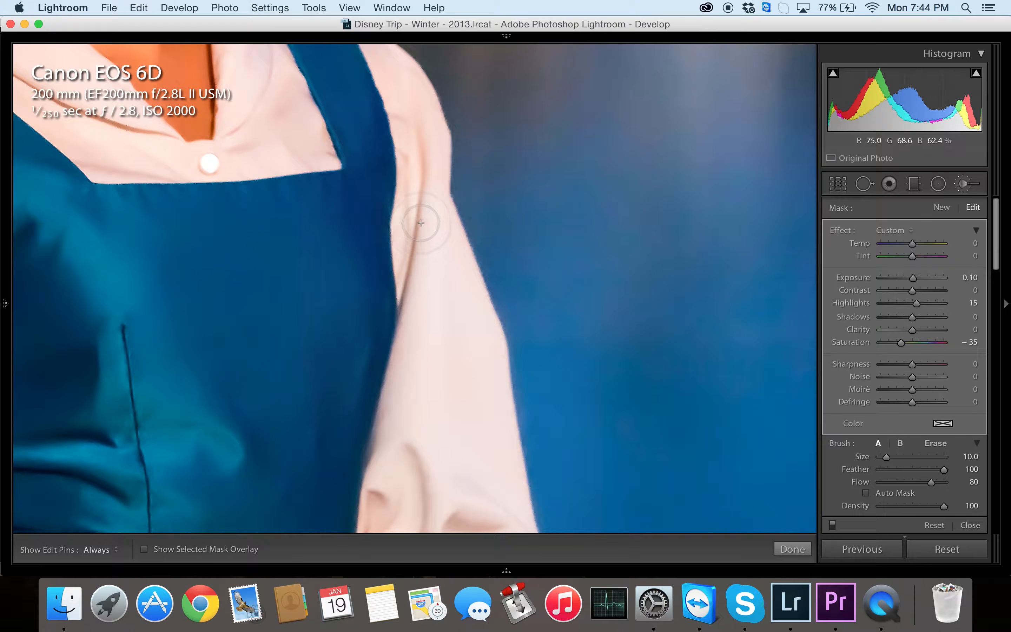
Step: Continue the brush adjustment up her left sleeve to the shoulder and finish the brush
drag(477, 347, 526, 477)
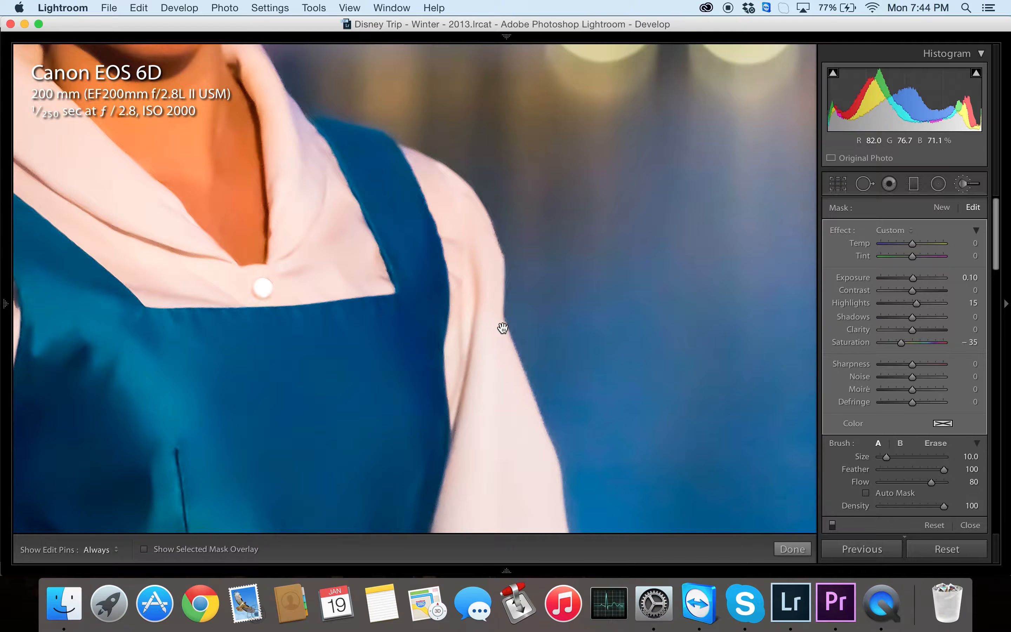
mouse_move(450, 196)
mouse_down()
mouse_move(482, 298)
mouse_move(479, 246)
mouse_move(483, 272)
mouse_move(477, 346)
mouse_up()
click(791, 551)
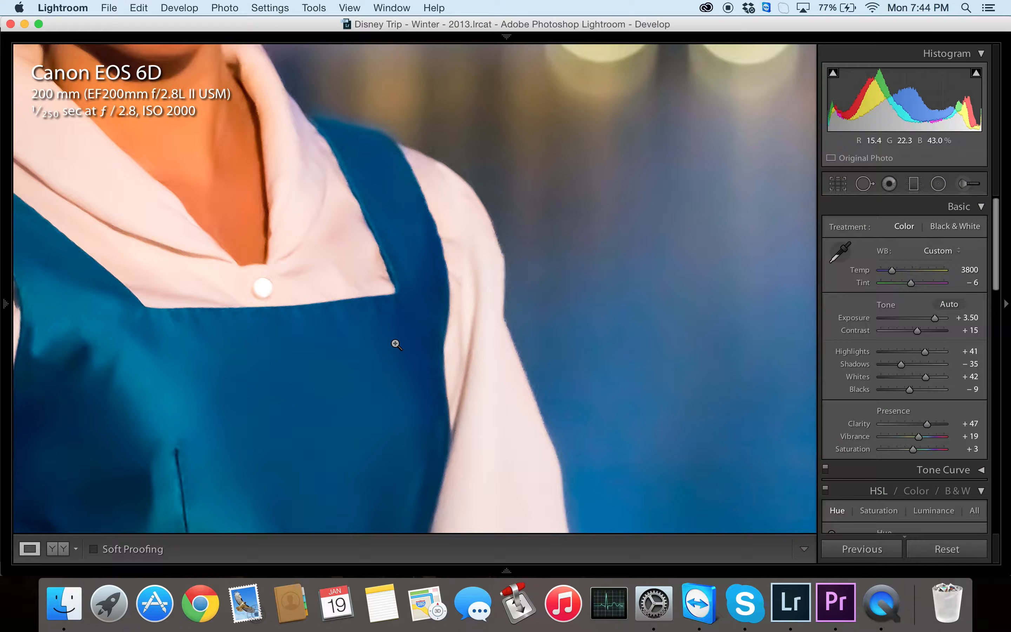
Step: Paint a new brush adjustment over the white collar with Saturation -35, Exposure 0.10, Highlights 15 and brush size 6
click(580, 318)
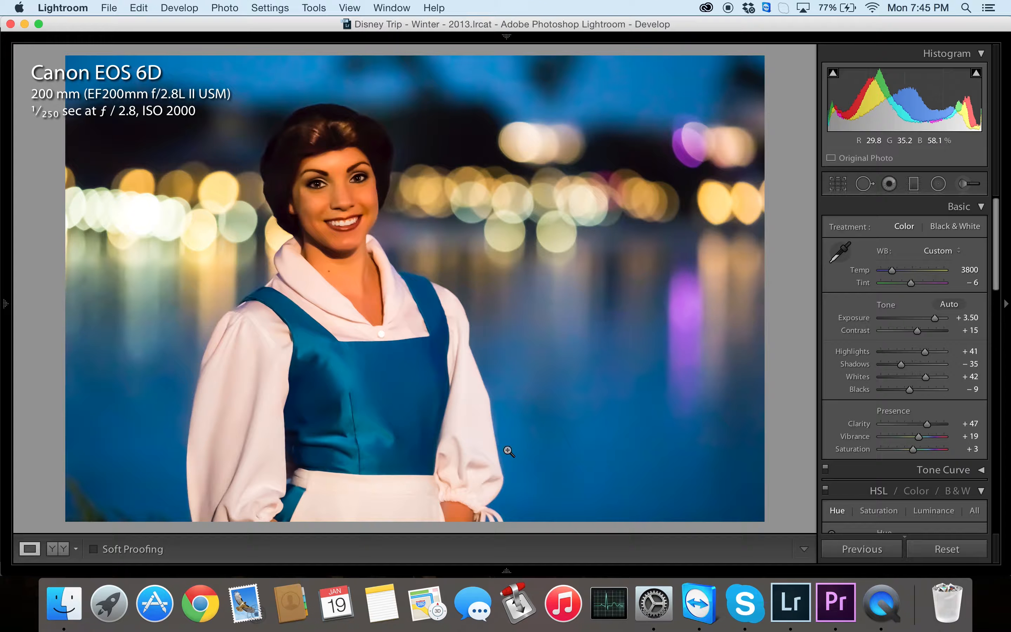
click(286, 282)
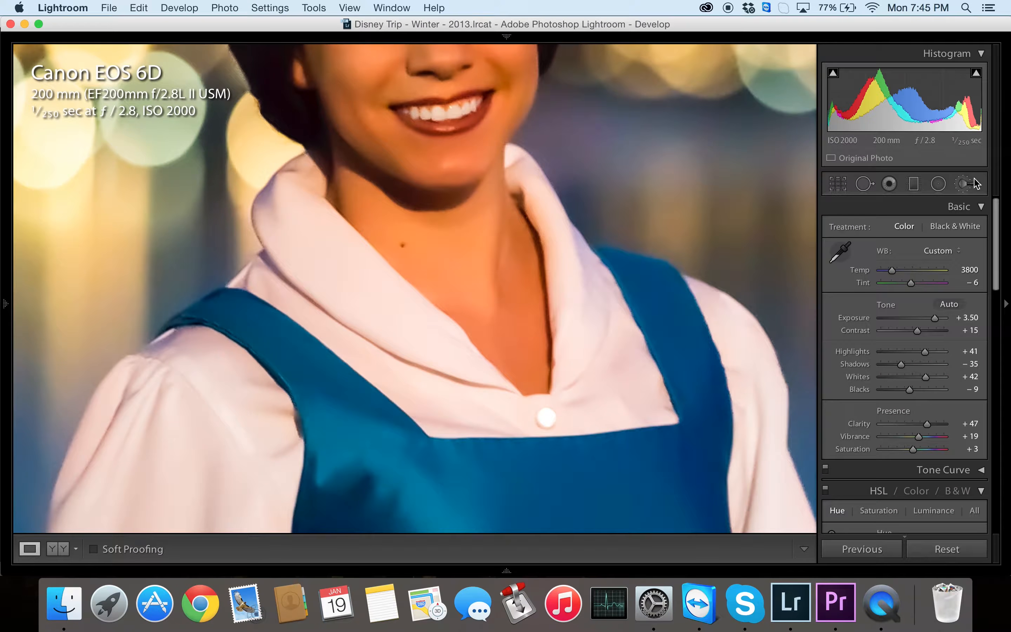
click(974, 180)
key(h)
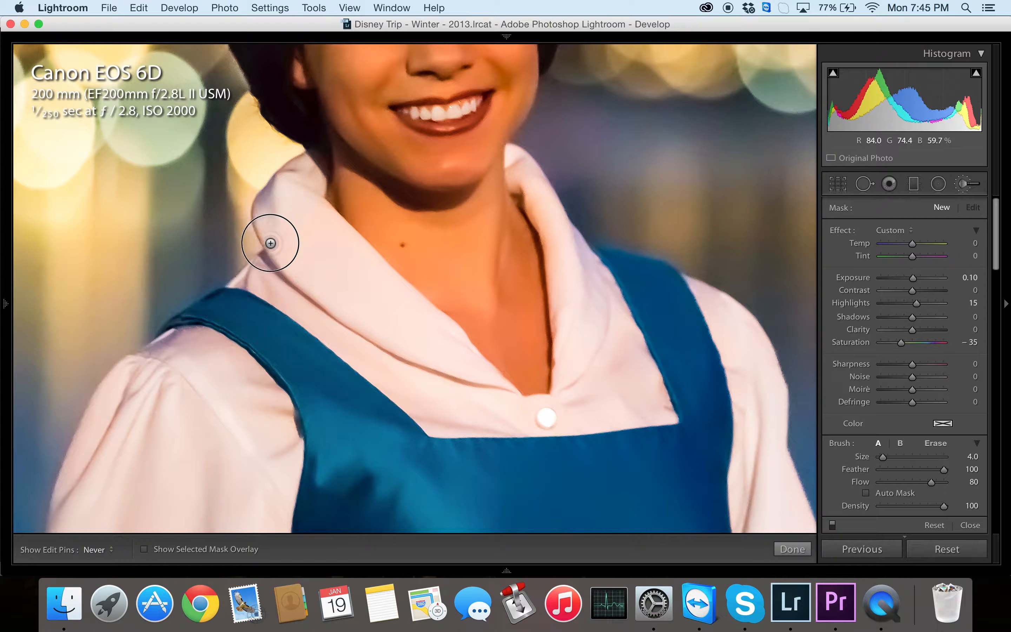
click(306, 260)
scroll(305, 260, up, 8)
mouse_move(302, 237)
mouse_down()
mouse_move(312, 270)
mouse_move(354, 300)
mouse_move(290, 249)
mouse_move(396, 334)
mouse_move(306, 285)
mouse_move(429, 329)
mouse_move(379, 323)
mouse_move(460, 404)
mouse_move(376, 341)
mouse_move(419, 391)
mouse_move(284, 291)
mouse_move(235, 279)
mouse_move(326, 317)
mouse_move(314, 325)
mouse_move(341, 331)
mouse_move(283, 290)
mouse_move(304, 316)
mouse_move(421, 385)
mouse_move(386, 362)
mouse_move(425, 408)
mouse_move(476, 416)
mouse_move(439, 417)
mouse_move(604, 415)
mouse_move(664, 383)
mouse_move(661, 397)
mouse_move(599, 407)
mouse_move(574, 335)
mouse_move(581, 327)
mouse_move(603, 395)
mouse_move(605, 300)
mouse_move(595, 313)
mouse_move(591, 274)
mouse_move(580, 280)
mouse_move(608, 301)
mouse_move(627, 395)
mouse_move(662, 407)
mouse_move(634, 423)
mouse_move(639, 400)
mouse_move(619, 417)
mouse_move(625, 341)
mouse_move(638, 349)
mouse_move(653, 404)
mouse_move(601, 313)
mouse_move(573, 314)
mouse_move(573, 292)
mouse_move(564, 302)
mouse_move(559, 273)
mouse_move(564, 340)
mouse_move(561, 245)
mouse_move(517, 172)
mouse_move(568, 253)
mouse_move(582, 252)
mouse_move(625, 384)
mouse_move(661, 383)
mouse_move(504, 407)
mouse_move(408, 397)
mouse_move(402, 393)
mouse_move(495, 420)
mouse_move(450, 412)
mouse_move(287, 264)
mouse_move(291, 206)
mouse_up()
scroll(312, 280, down, 1)
key(h)
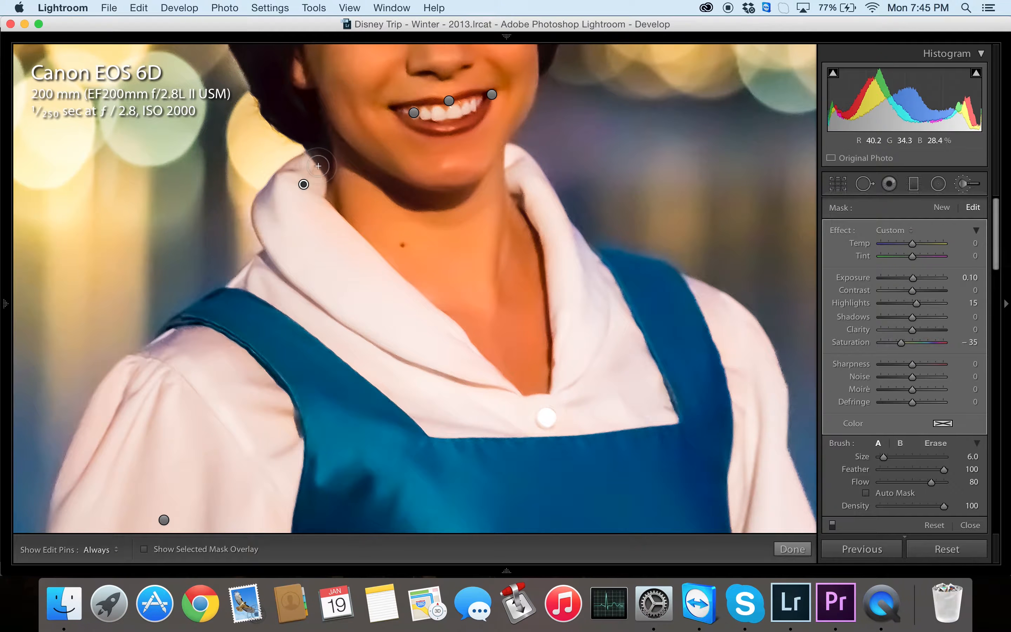
Step: Touch up the shoulder area of her right sleeve with the size 6 desaturating brush and finish the brush
mouse_move(294, 290)
mouse_down()
mouse_move(317, 279)
mouse_move(310, 292)
mouse_up()
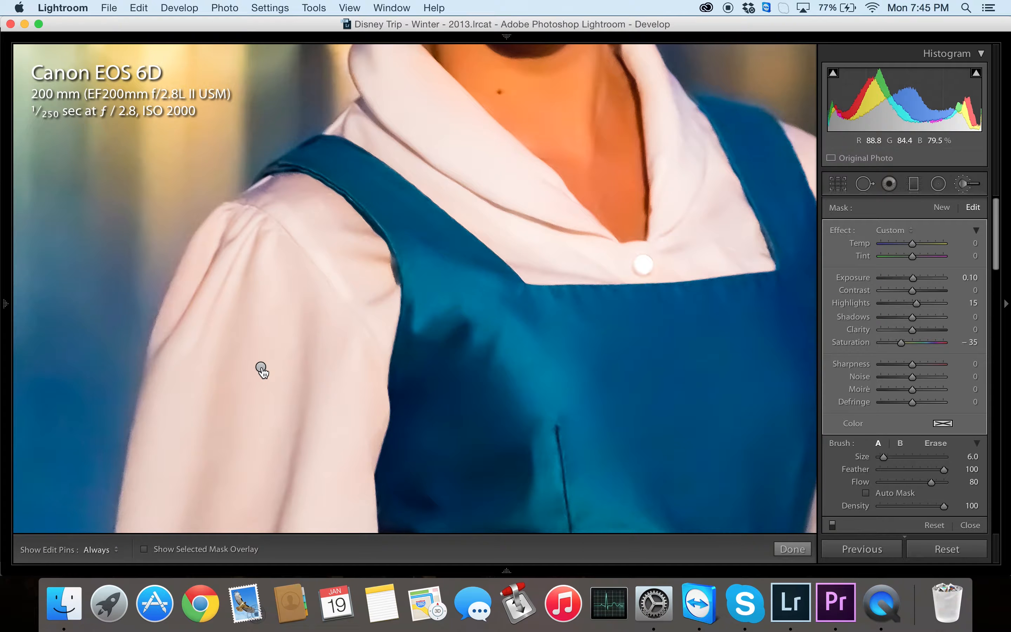
mouse_move(261, 369)
key(h)
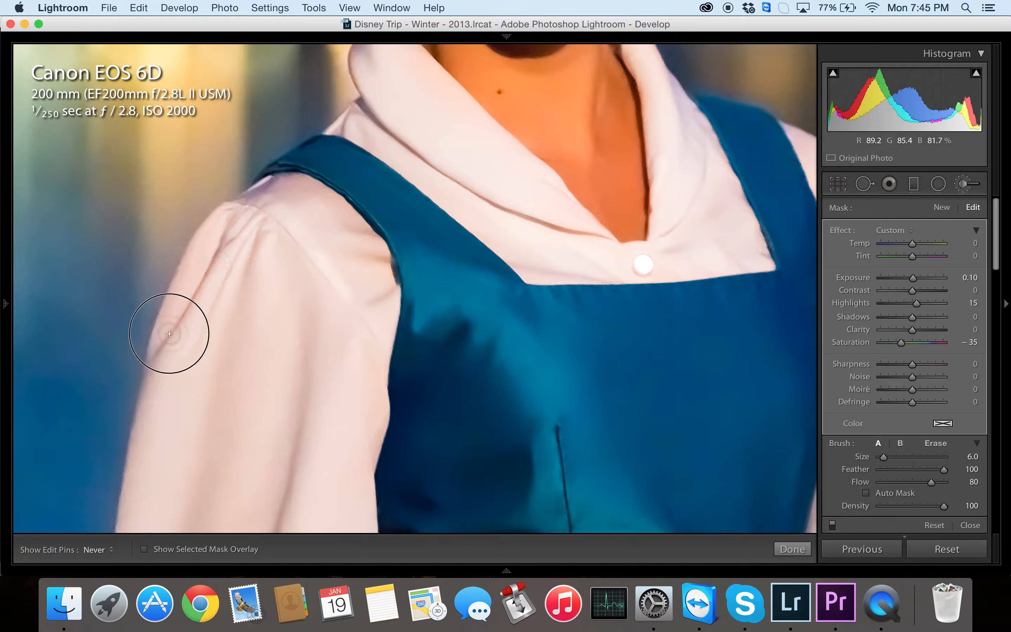
key(h)
click(789, 544)
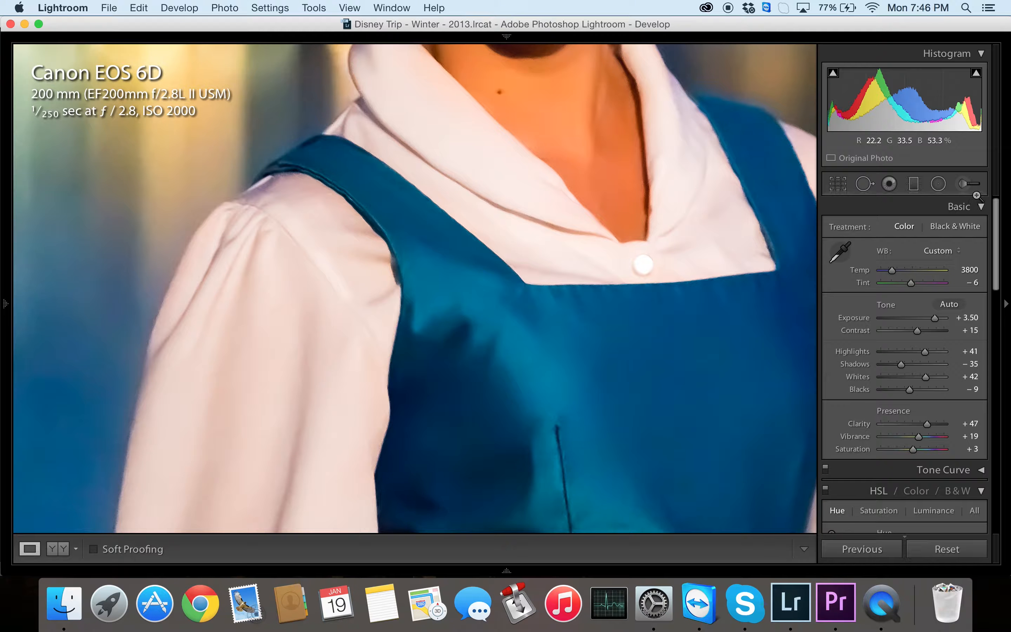
Step: Try recoloring the collar pink through its brush adjustment
key(z)
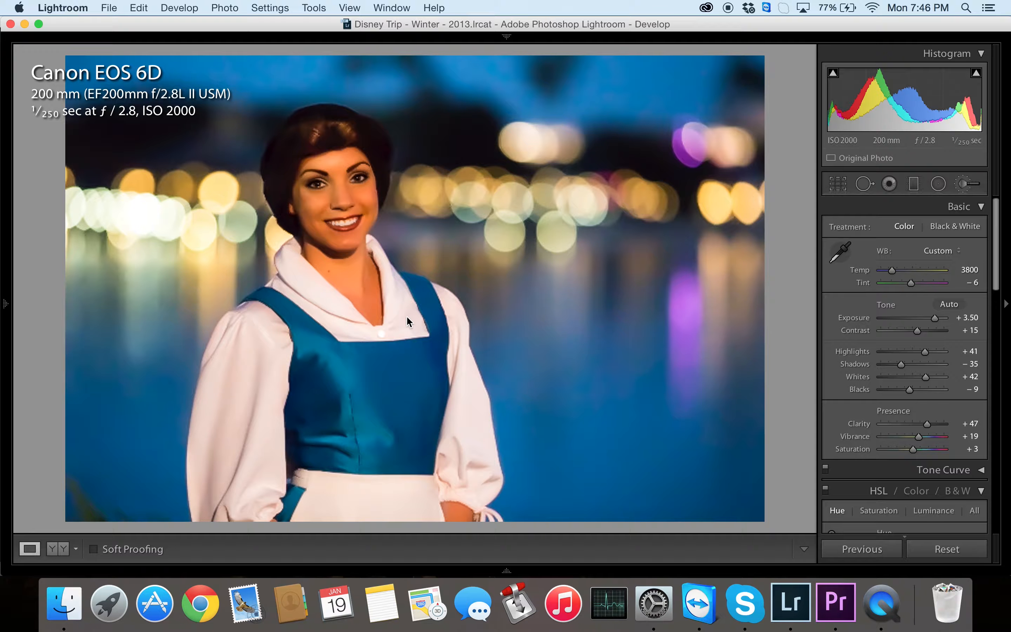
key(k)
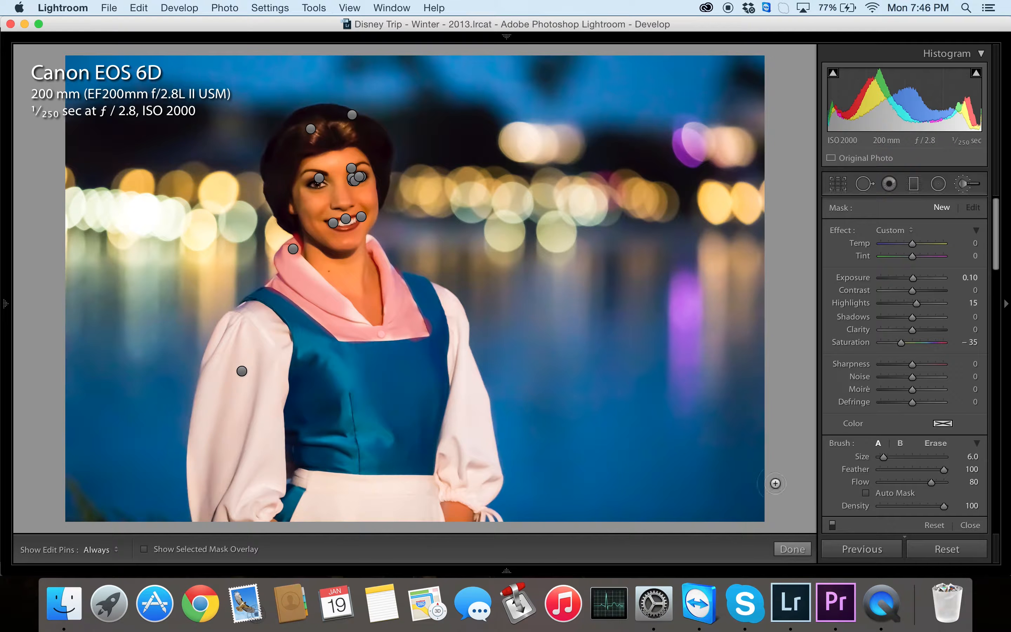
click(792, 548)
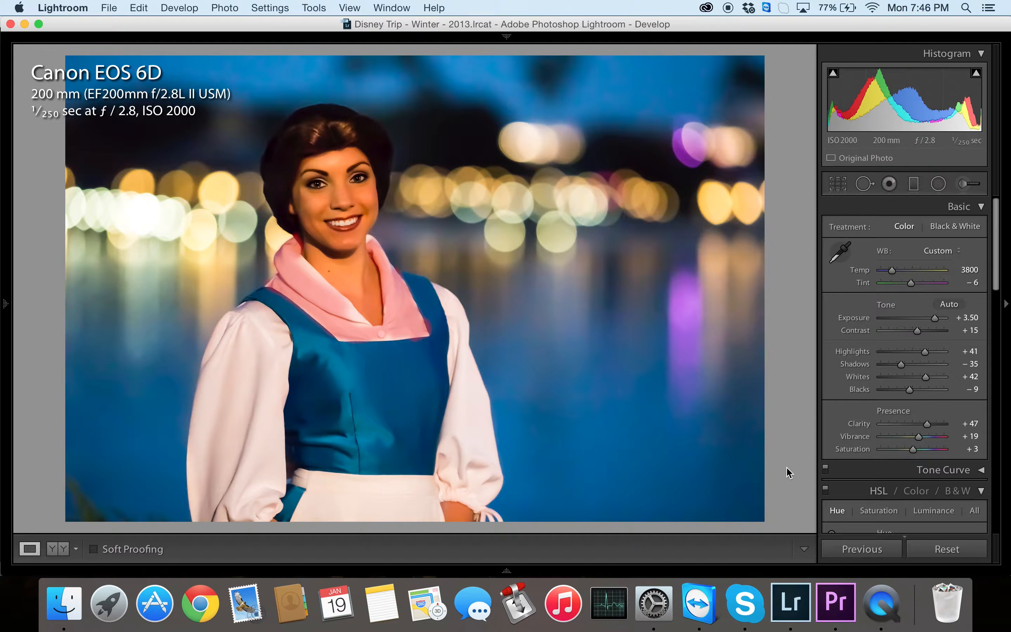
Step: Adjust the strength of the eye-white brush adjustments, with the inner one at Exposure 0.42, Highlights 36 and Saturation -31
click(328, 175)
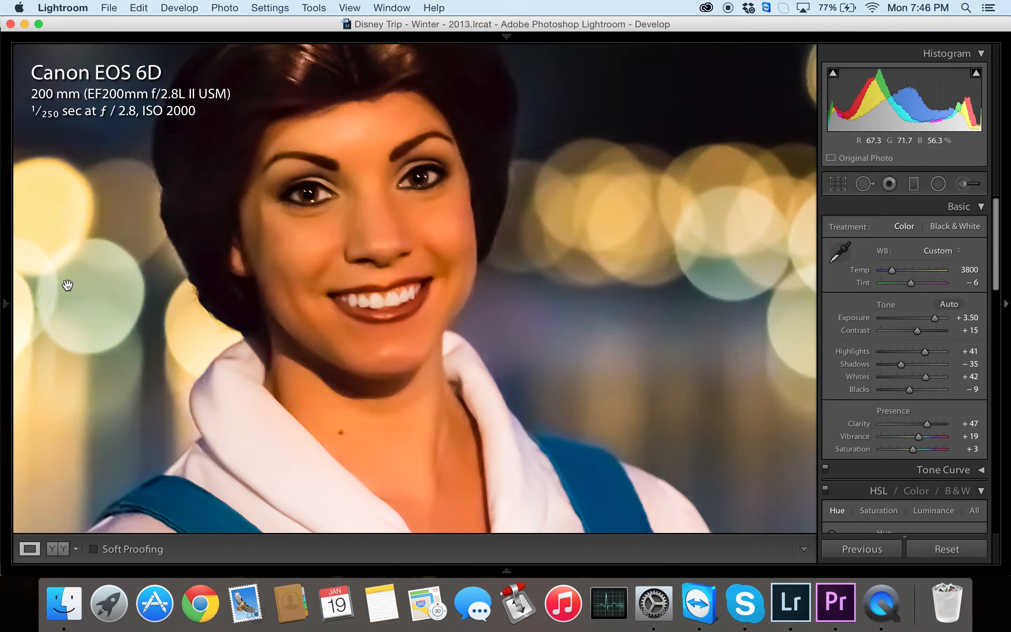
mouse_move(173, 63)
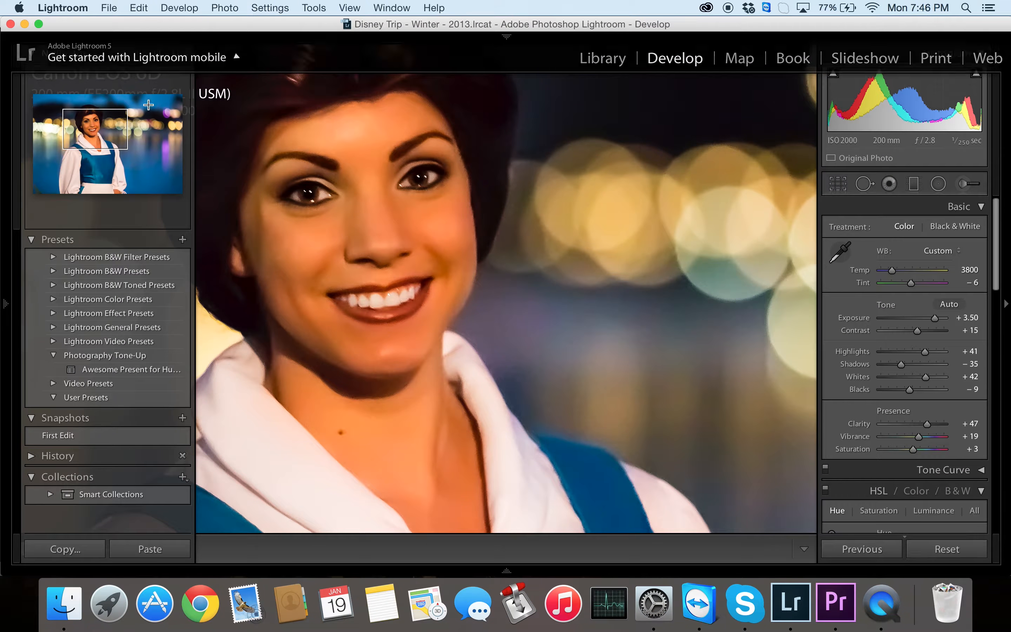
click(176, 54)
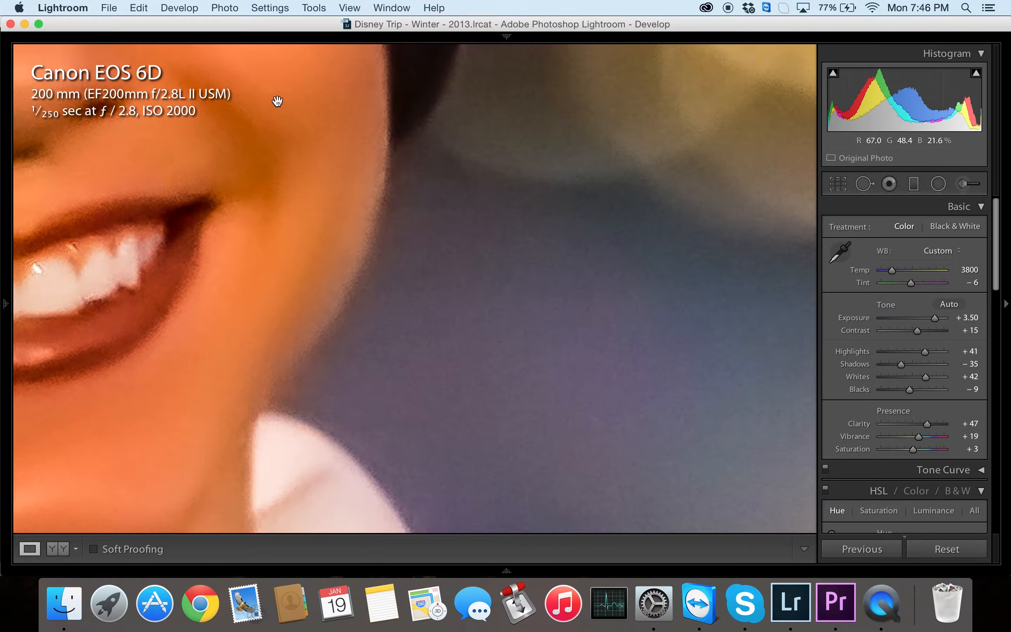
drag(451, 368, 688, 479)
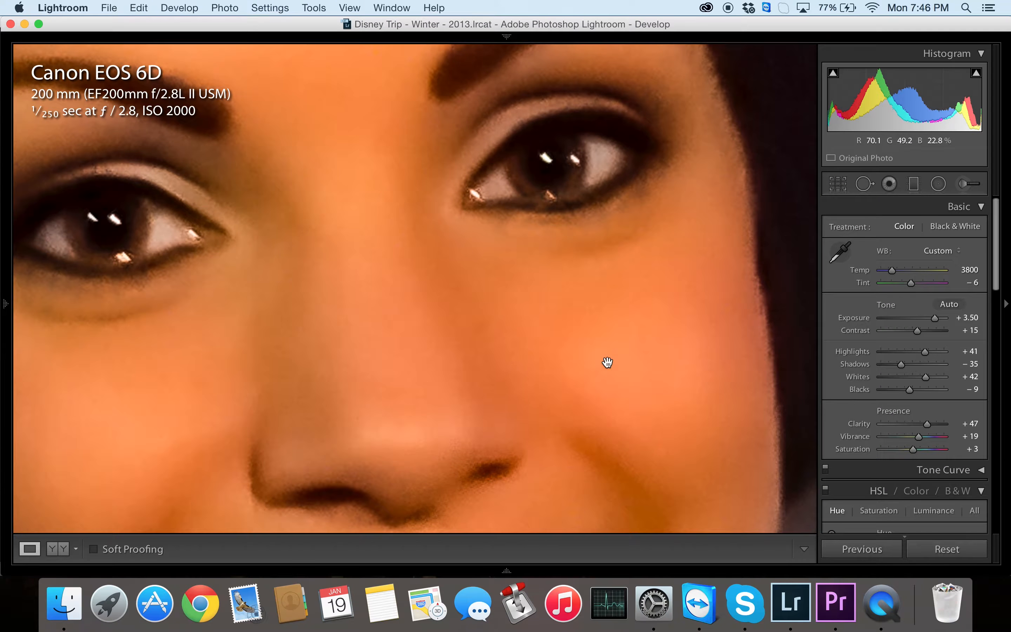
click(973, 191)
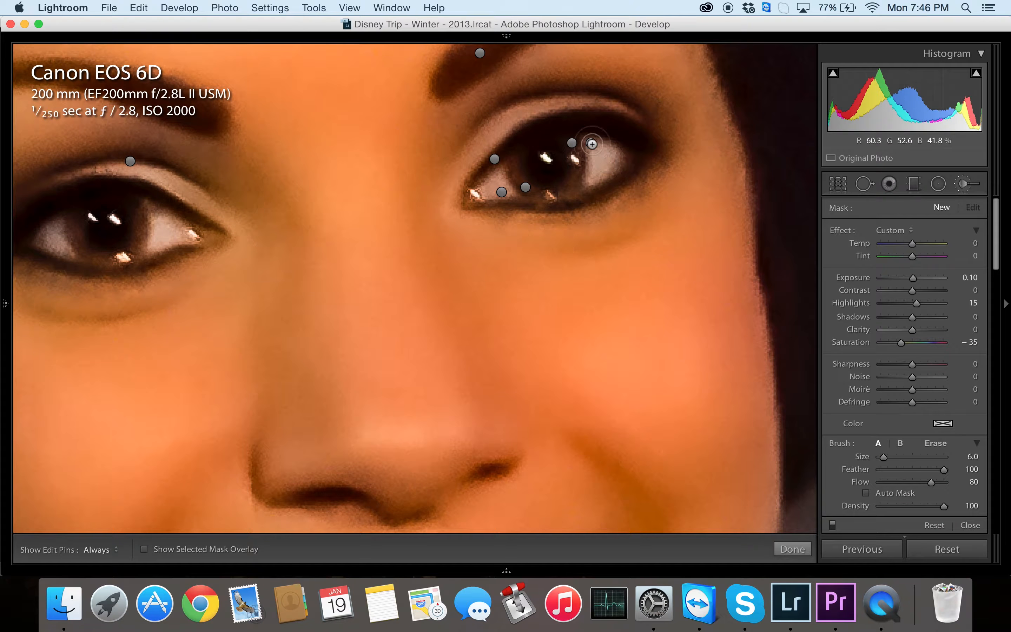
click(591, 144)
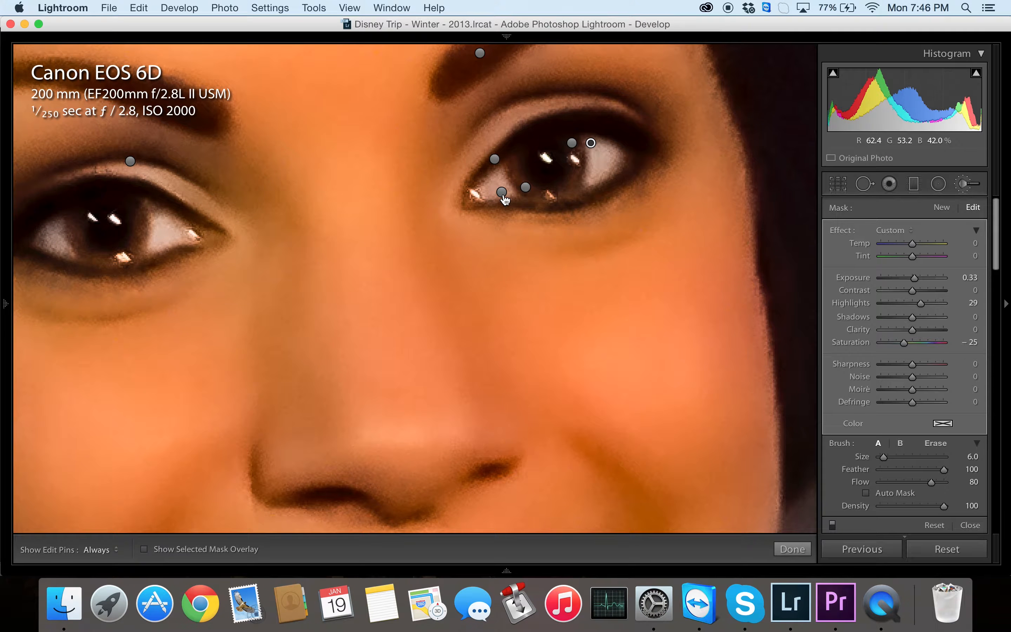
mouse_move(504, 199)
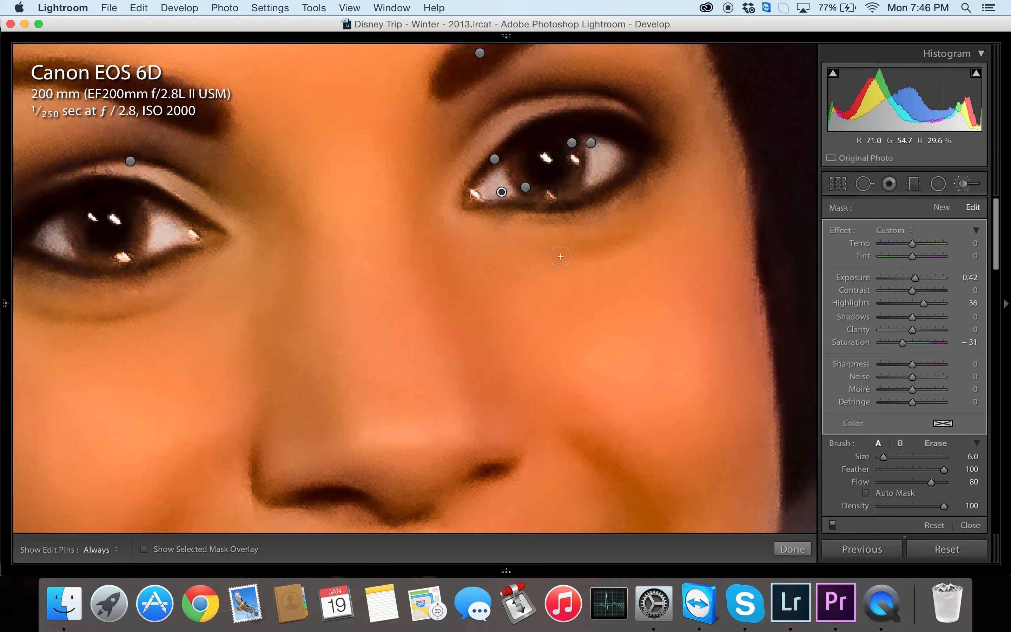
click(793, 549)
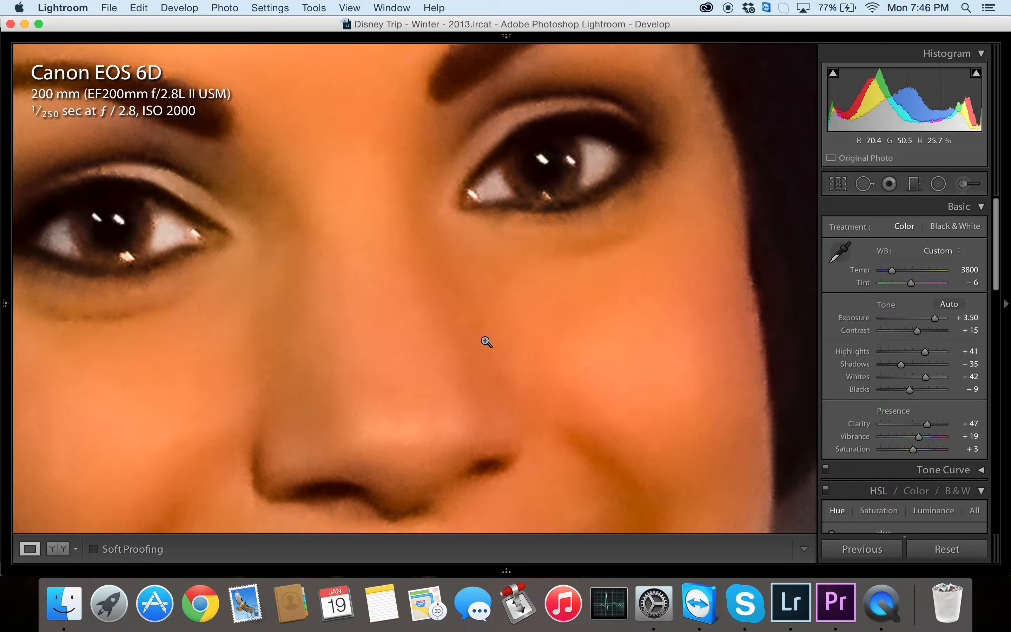
click(486, 342)
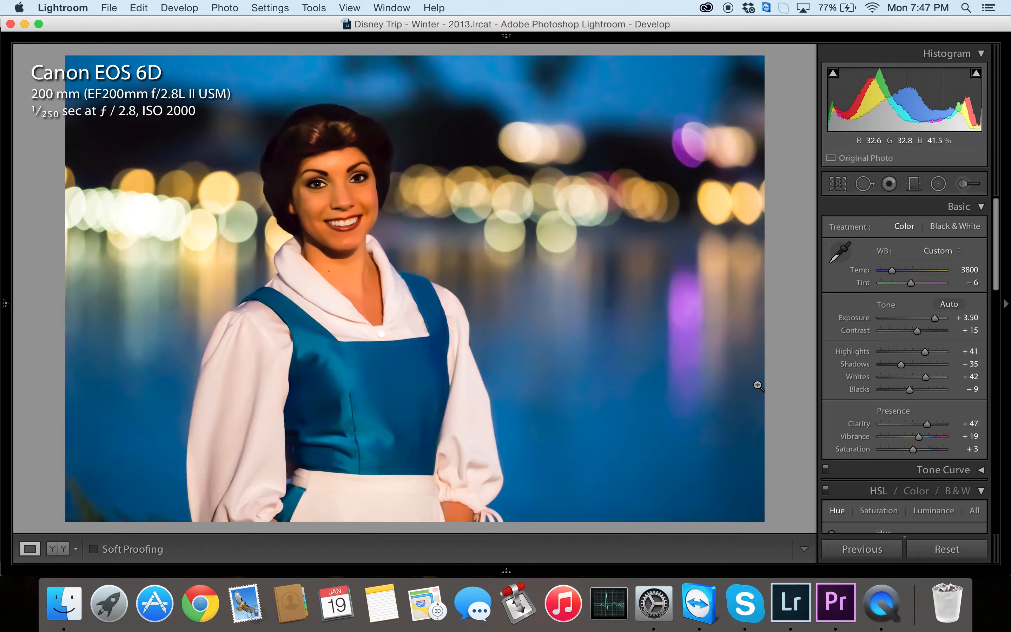
Step: Reset all develop settings of the portrait and set only the Exposure to +3.50
click(954, 550)
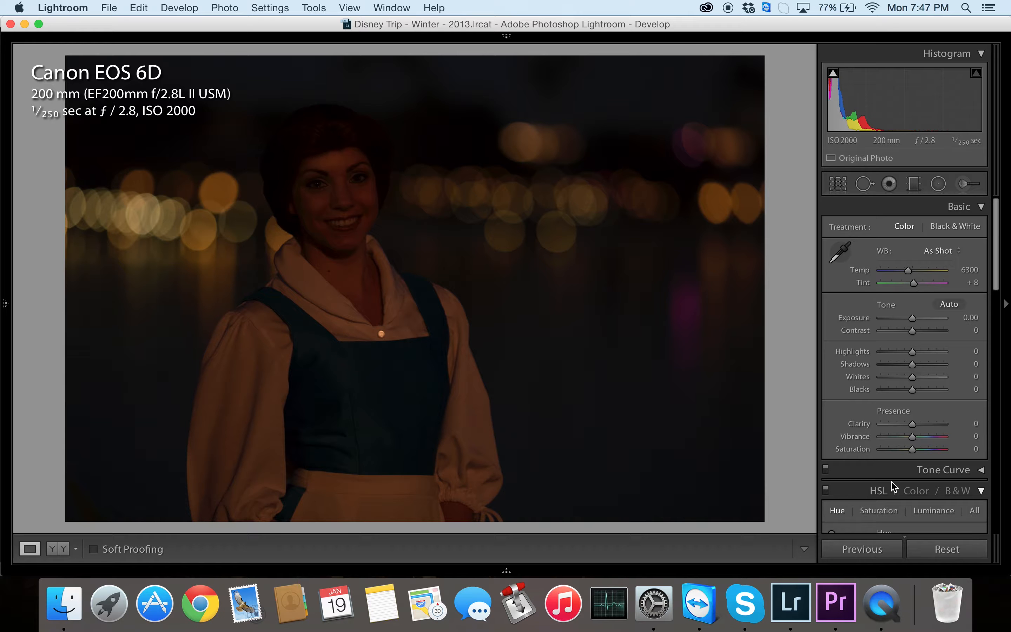
click(965, 317)
text(3.5)
key(Return)
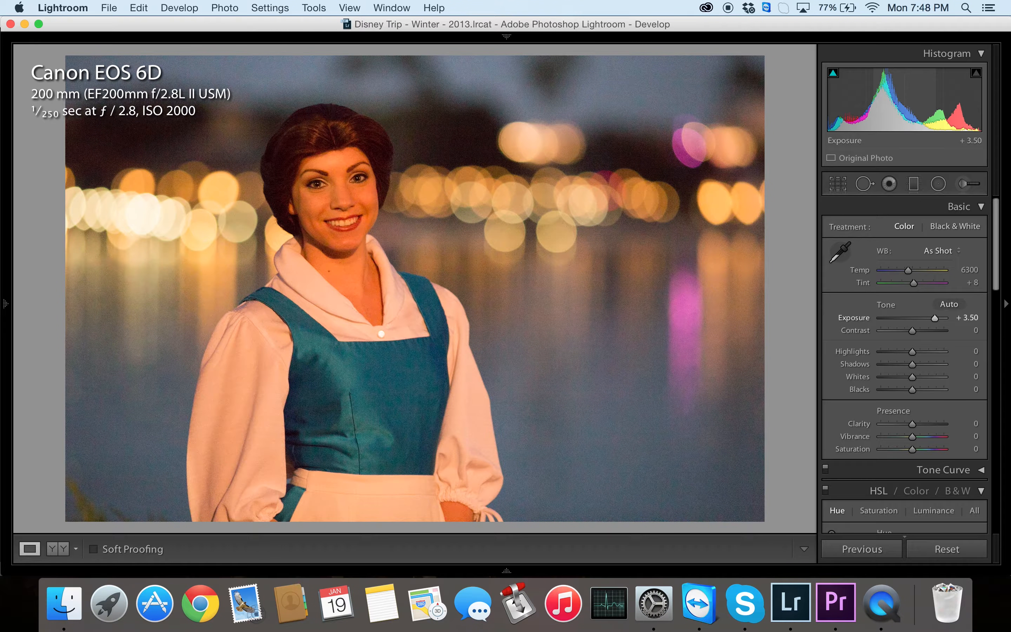
Step: Compare the finished edit with the exposure-only version by undoing and redoing the reset and exposure change
key(super+z)
key(super+z)
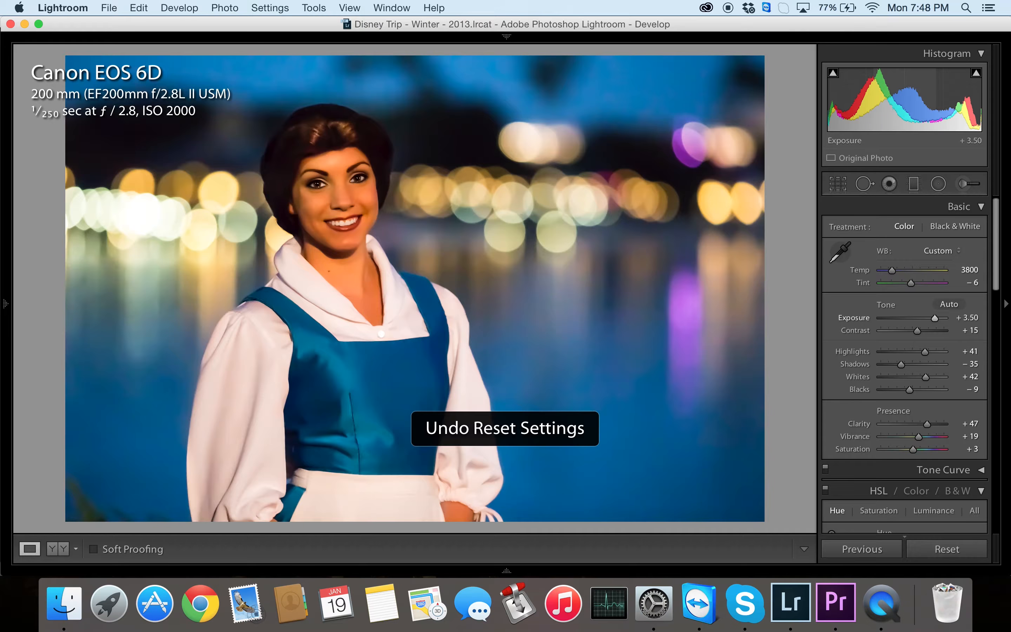
key(super+shift+z)
key(super+shift+z)
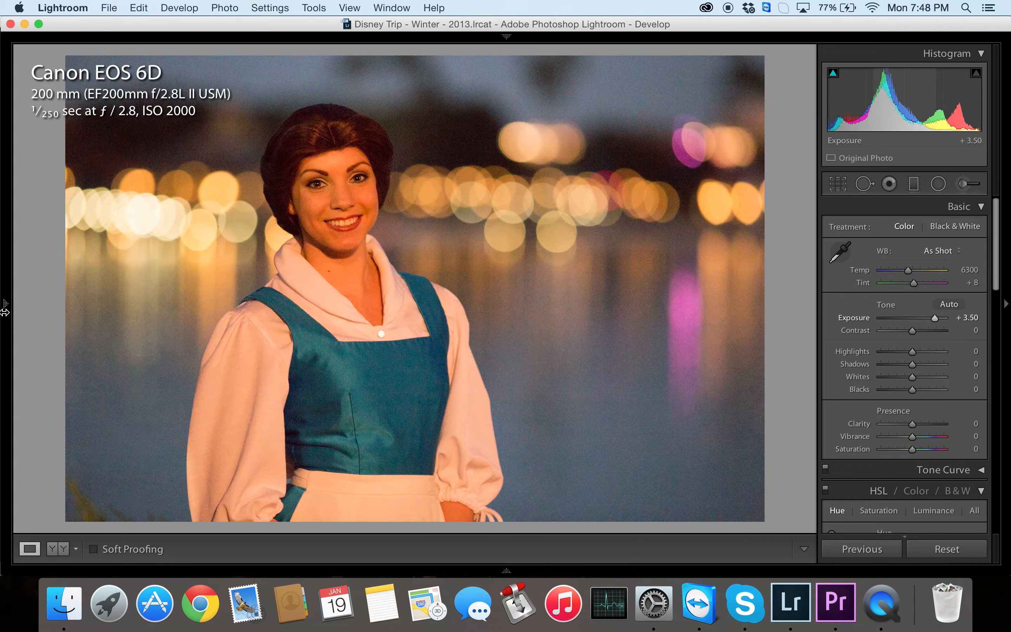
Step: Save the exposure-only version of the portrait as a snapshot named BRIGHTER
mouse_move(4, 313)
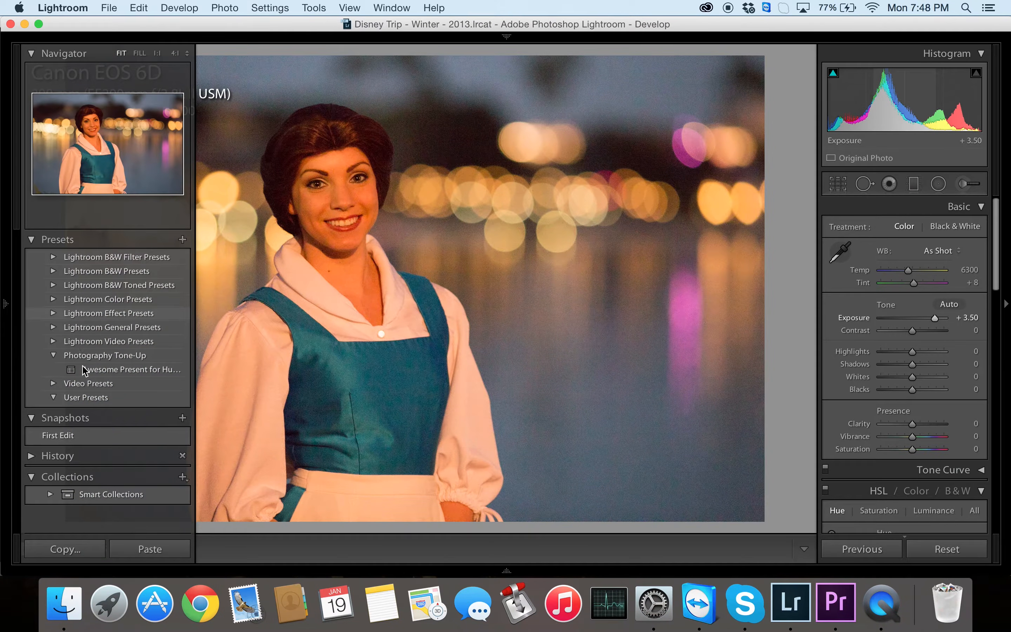
click(183, 417)
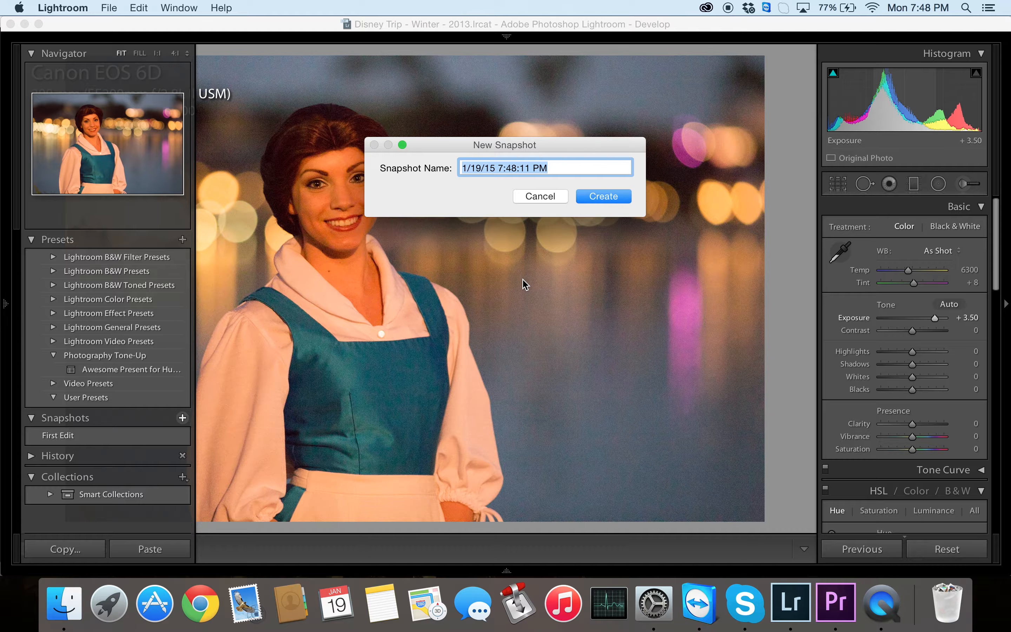
text(BRIGHTER)
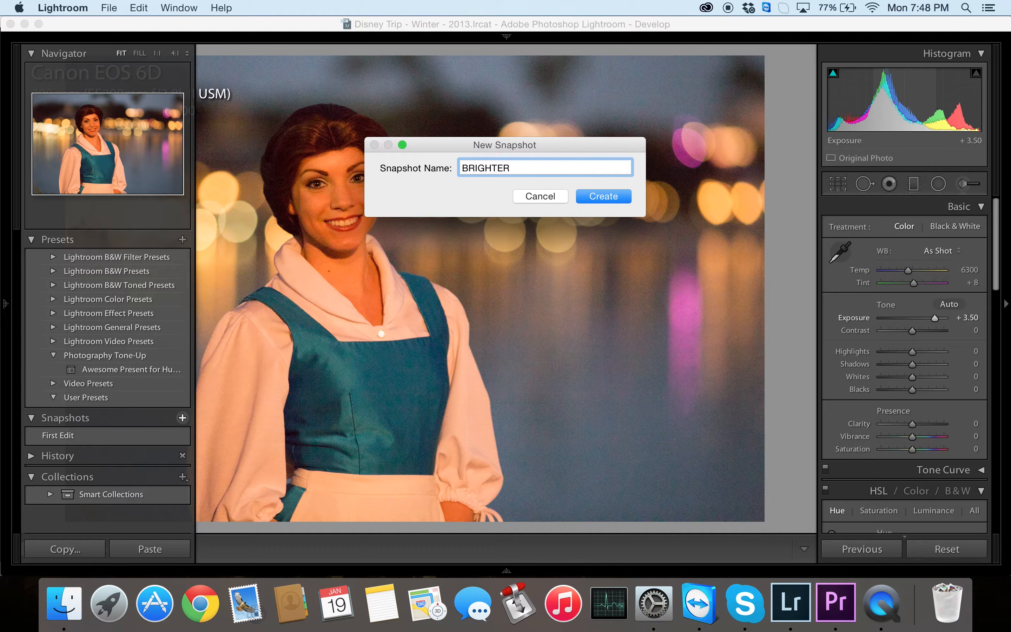
click(612, 197)
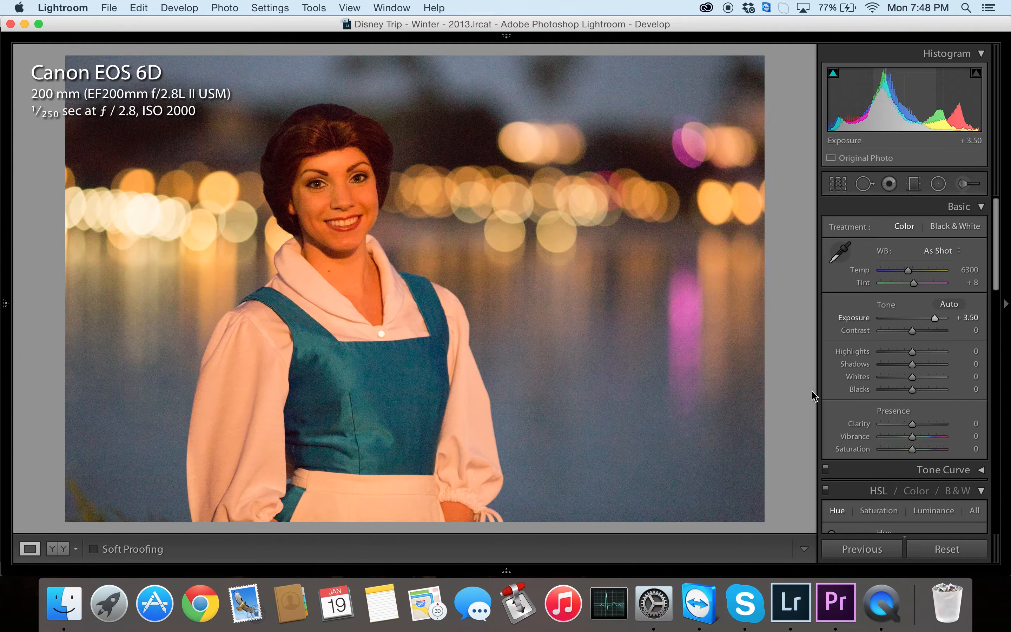
Step: Undo the added snapshot and the reset to restore the finished edit, and save it as a snapshot named 2nd Edit
key(super+z)
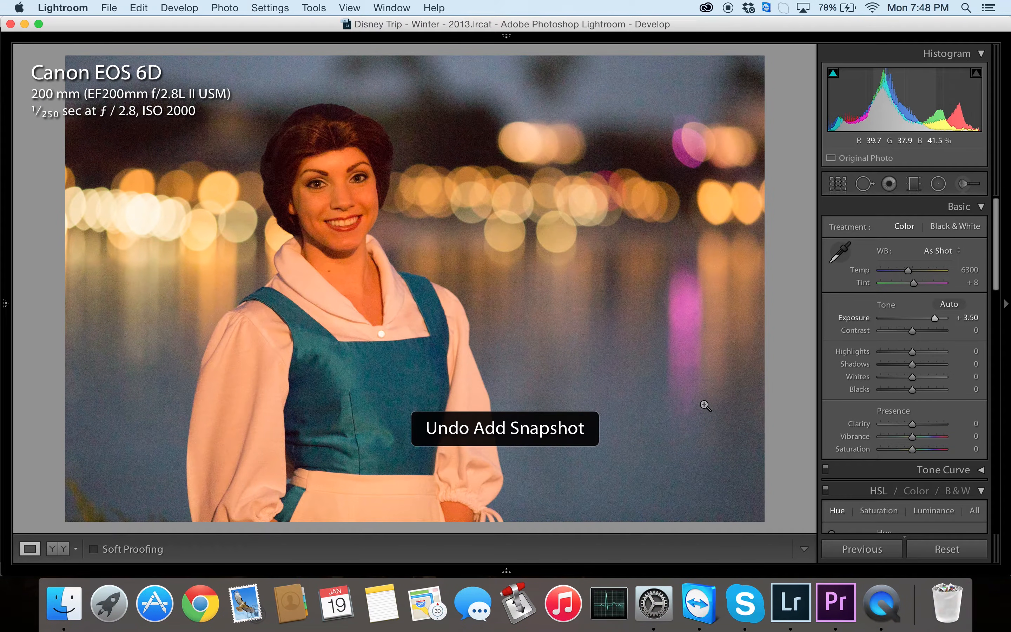
key(super+z)
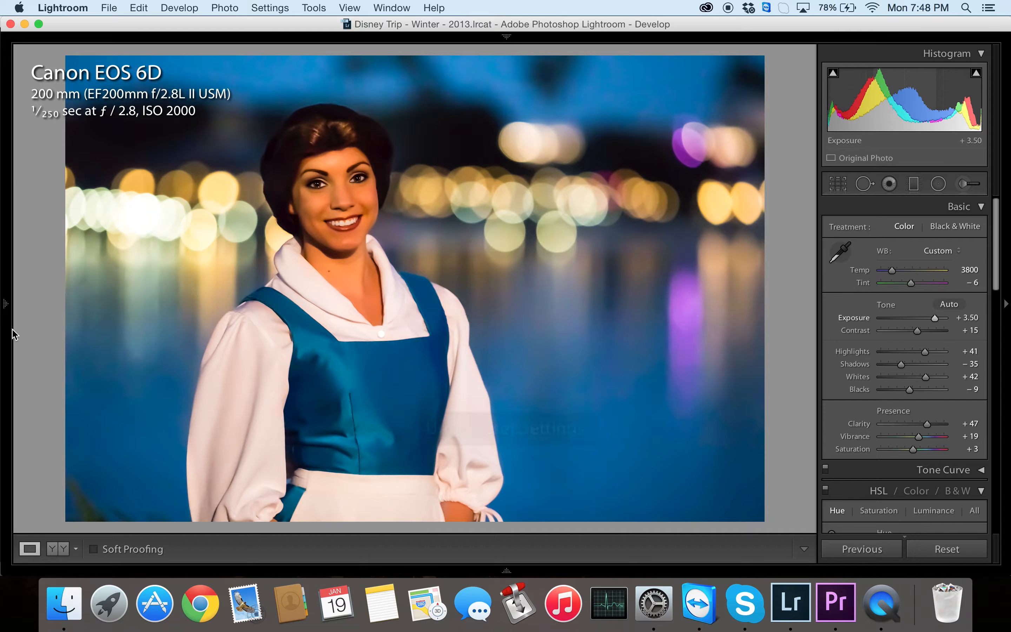
mouse_move(13, 311)
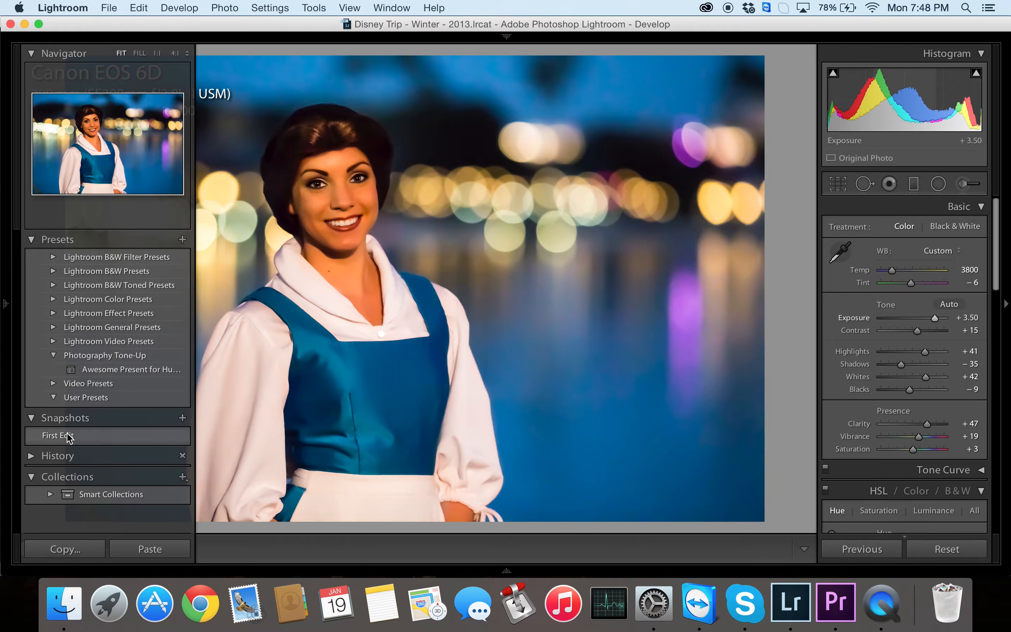
click(183, 418)
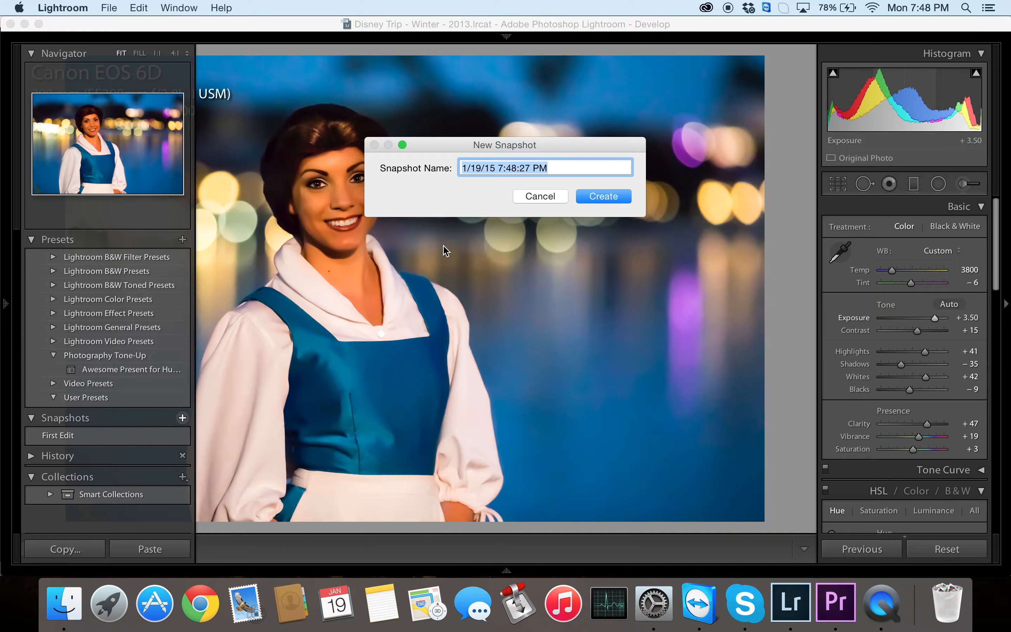
key(shift)
text(2nd Edit)
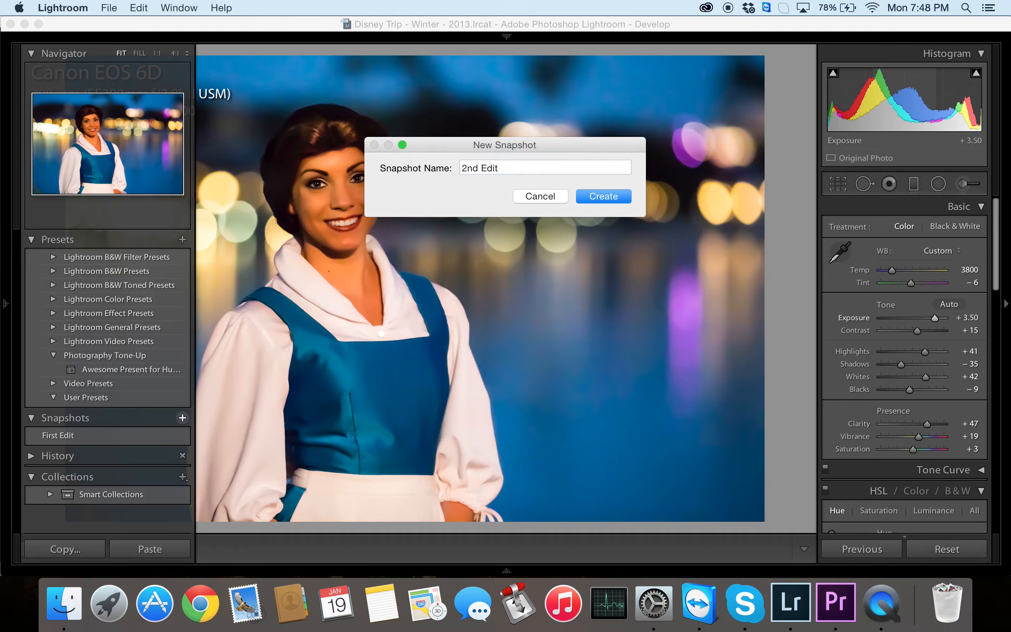
key(Return)
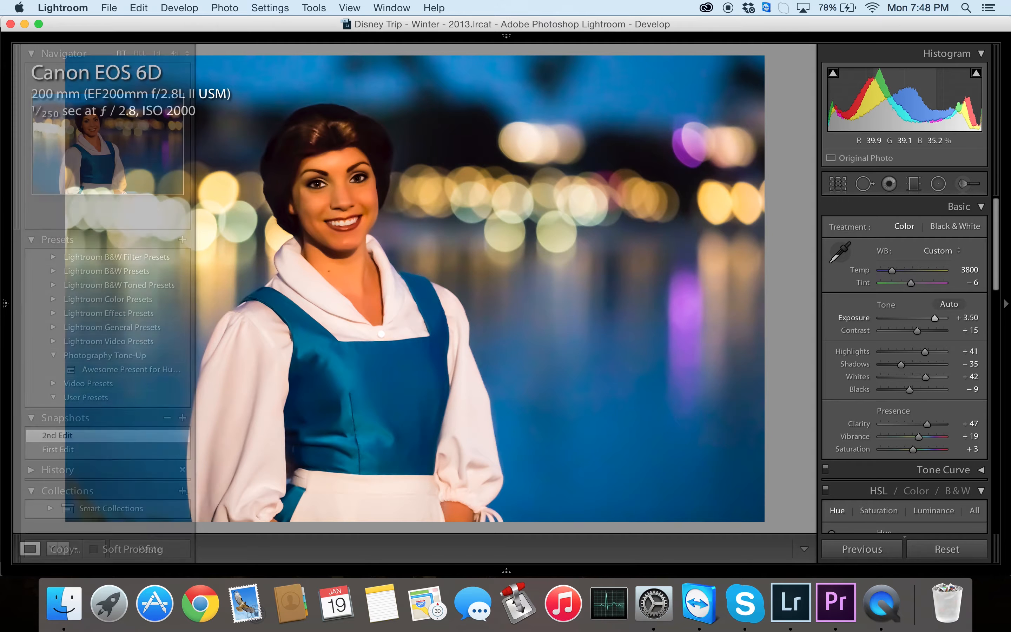
Step: Compare the First Edit and 2nd Edit snapshots by switching between them, ending on 2nd Edit
mouse_move(5, 305)
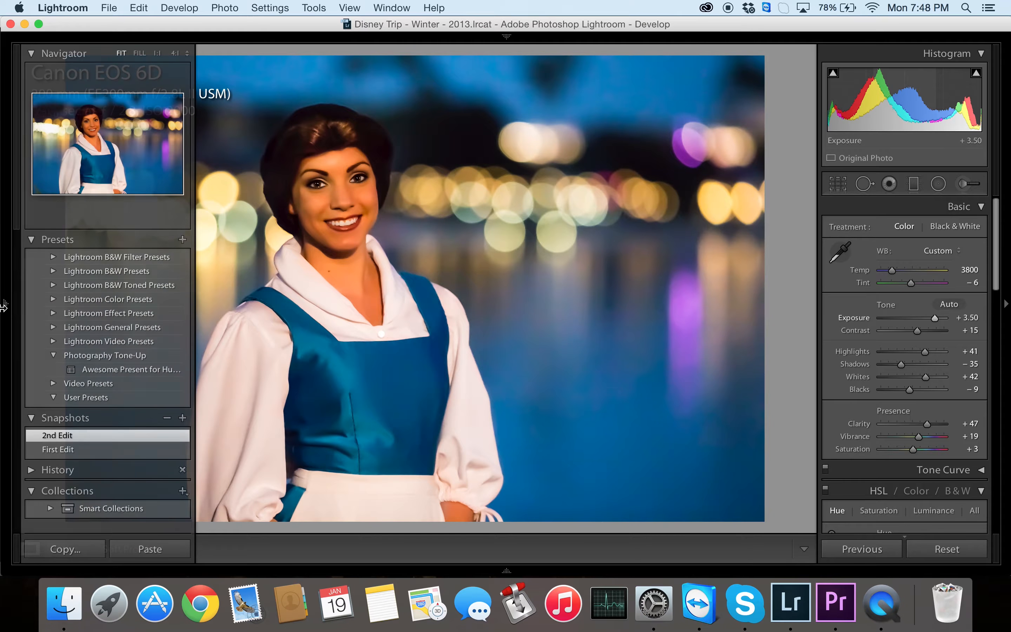
click(70, 449)
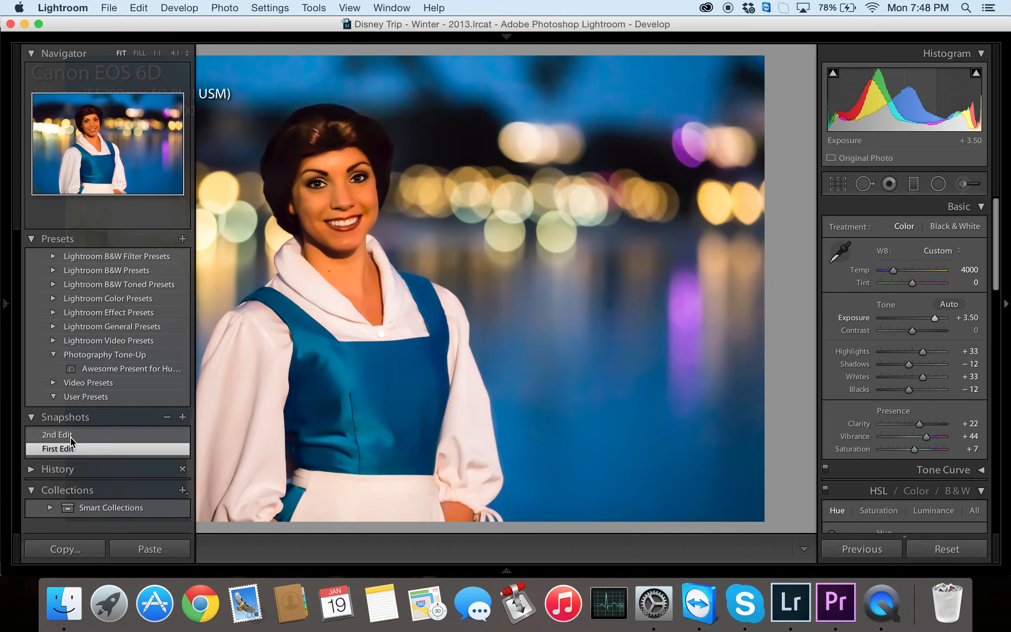
click(70, 436)
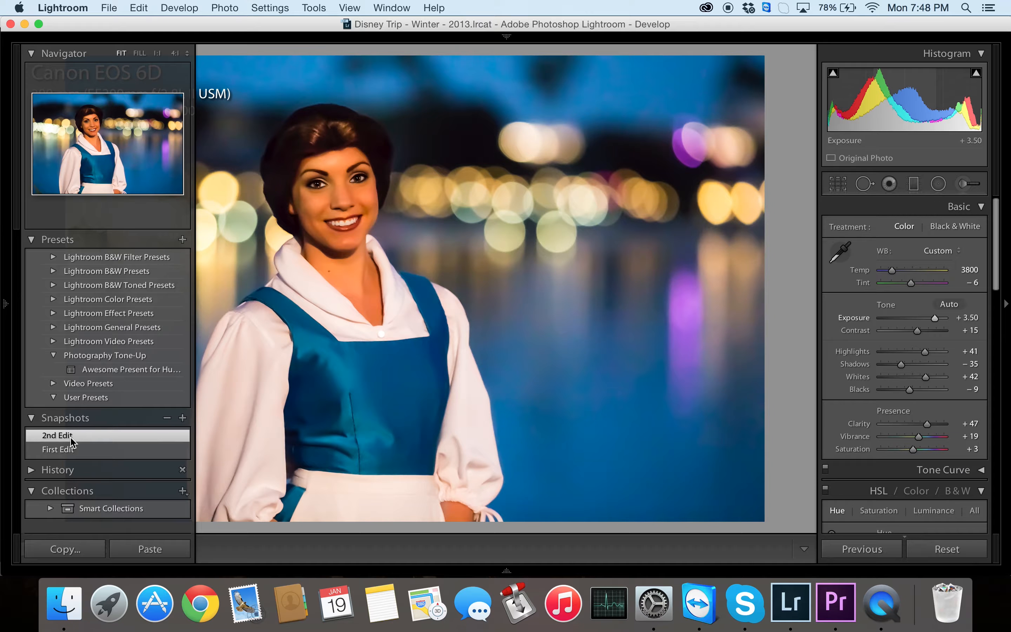
click(68, 451)
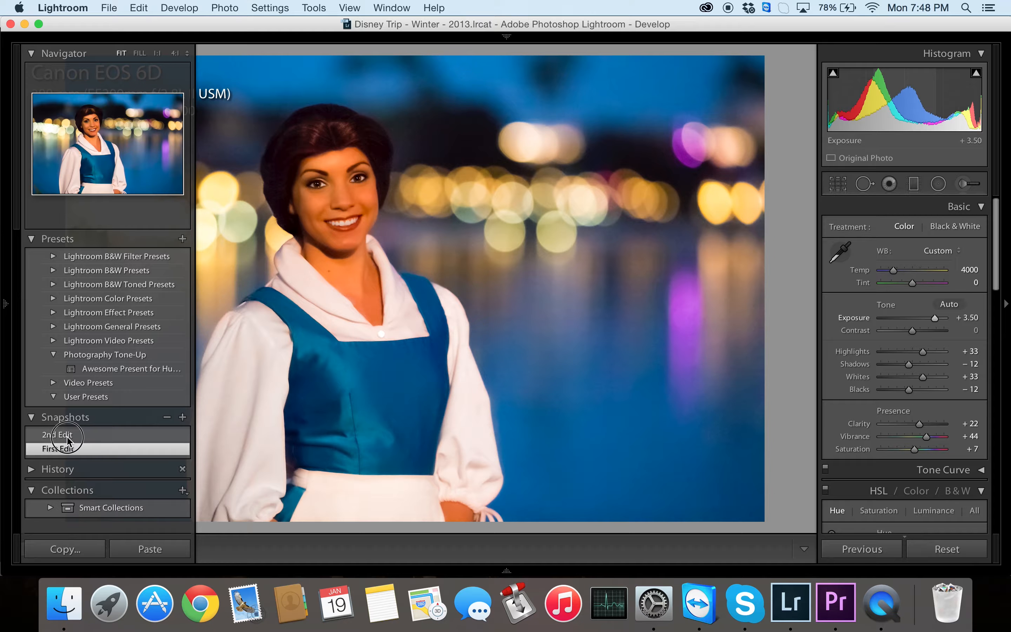
click(67, 437)
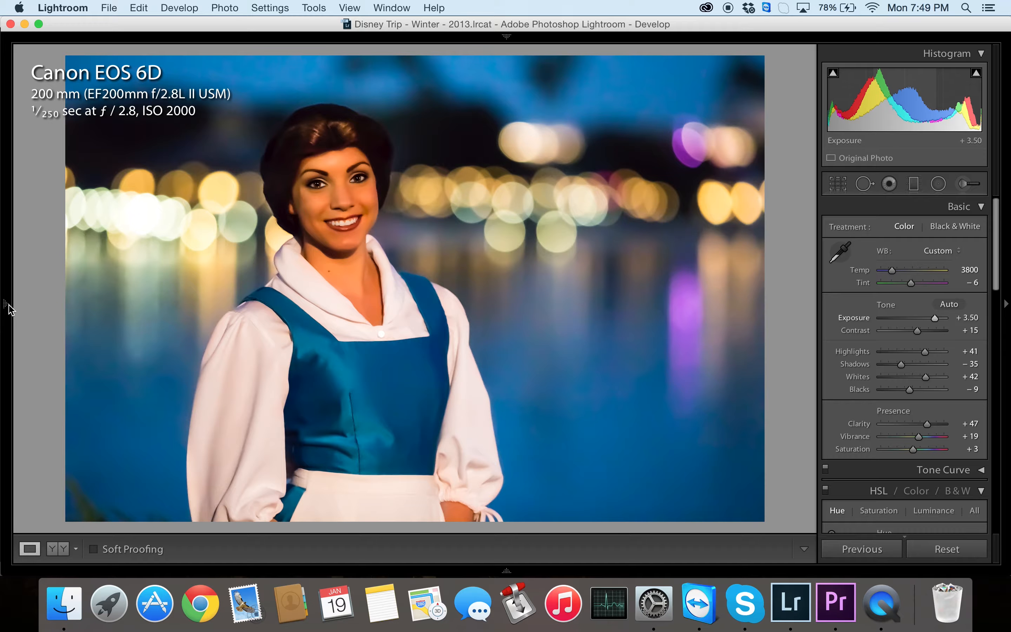
Step: Reset all develop settings of the portrait and set only the Exposure to +3.50
click(960, 552)
click(962, 317)
text(3.5)
key(Return)
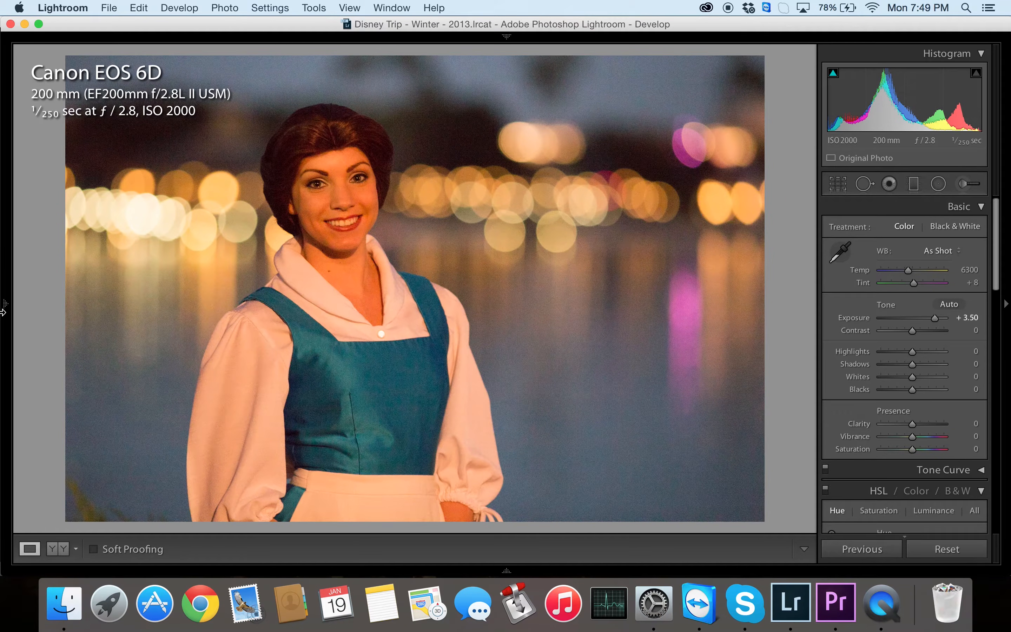
Step: Save the exposure-only version as a snapshot named Brighter
mouse_move(4, 308)
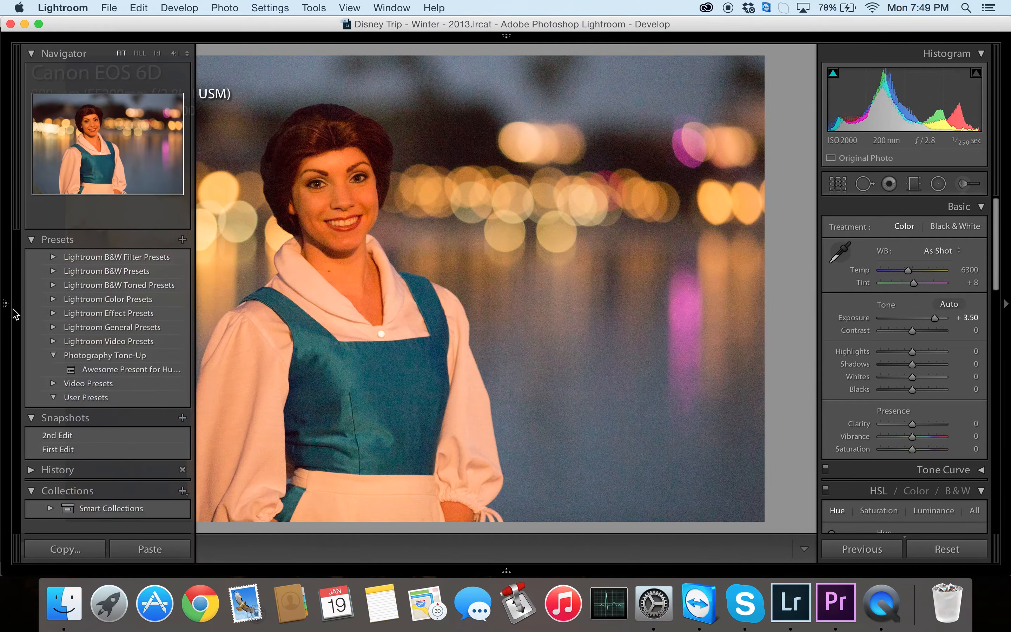
click(183, 417)
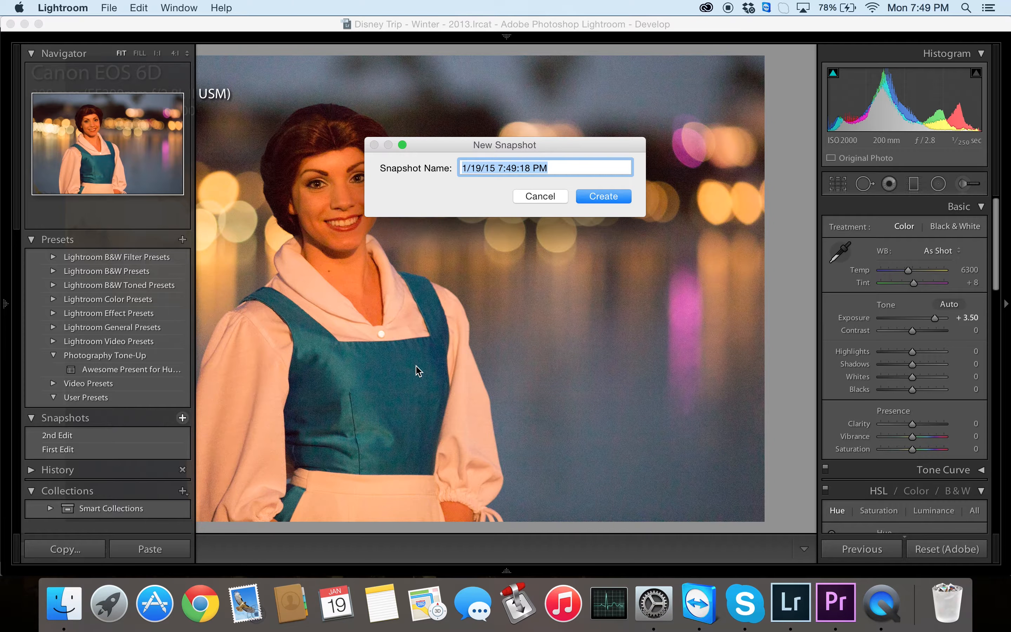
text(Bright)
key(Return)
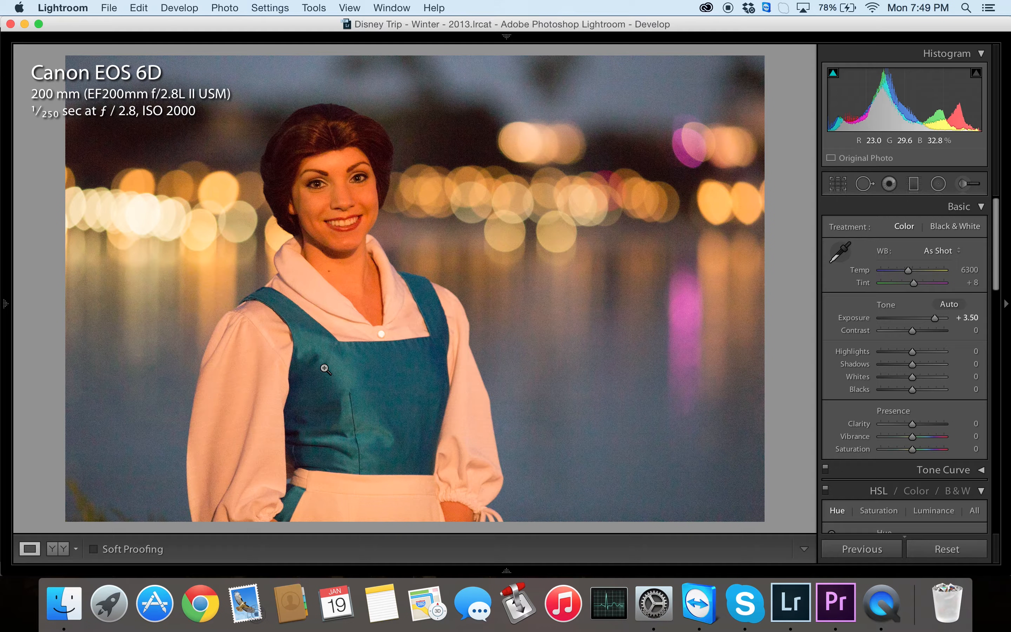
Step: Compare the unedited original with the exposure-only version by resetting and undoing, and switch to the 2nd Edit snapshot
click(934, 549)
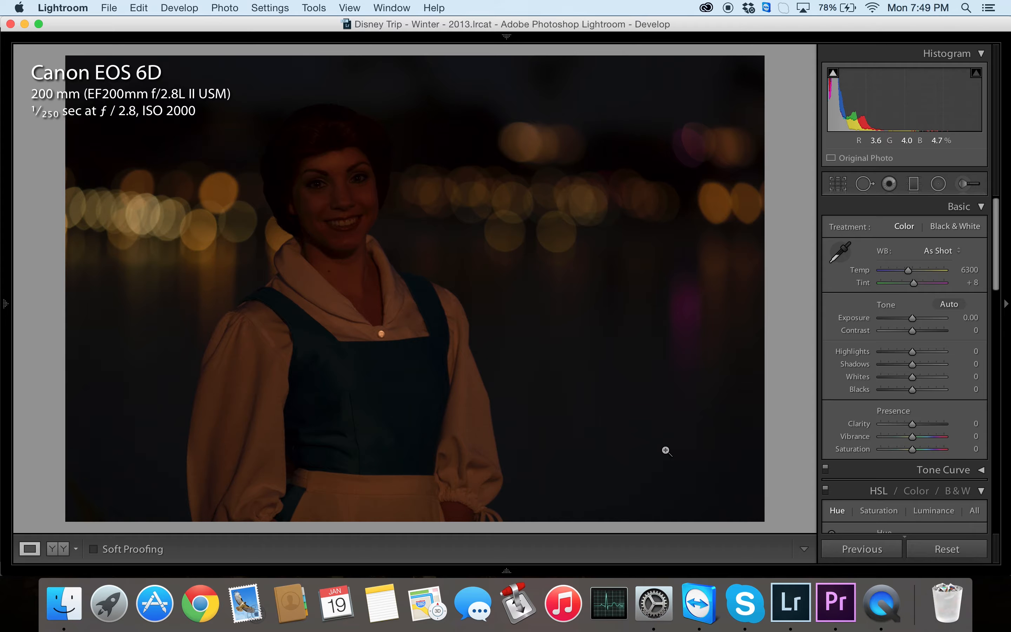
key(super+z)
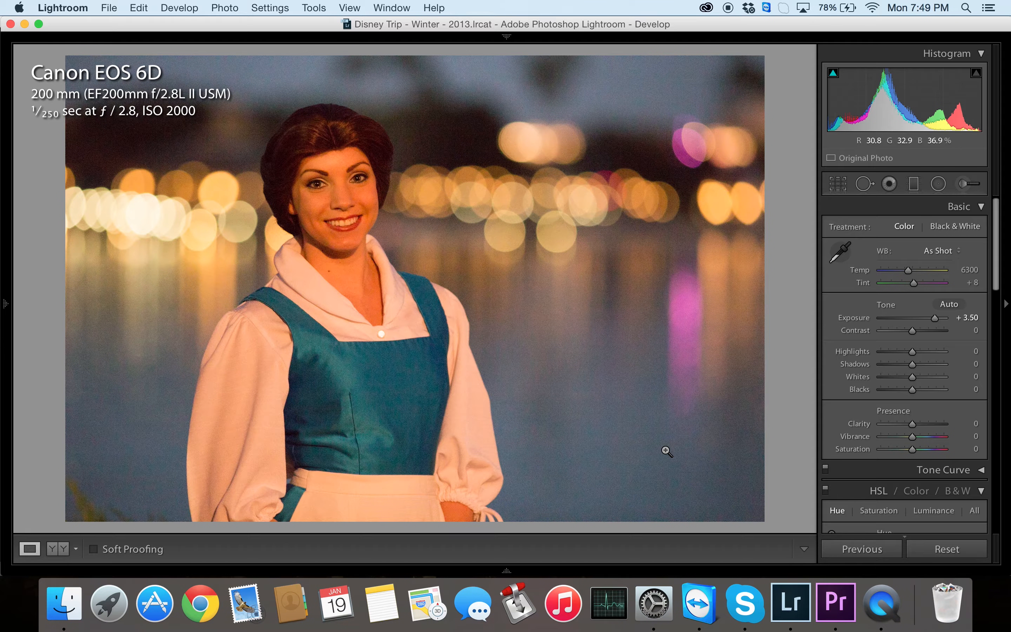
mouse_move(6, 304)
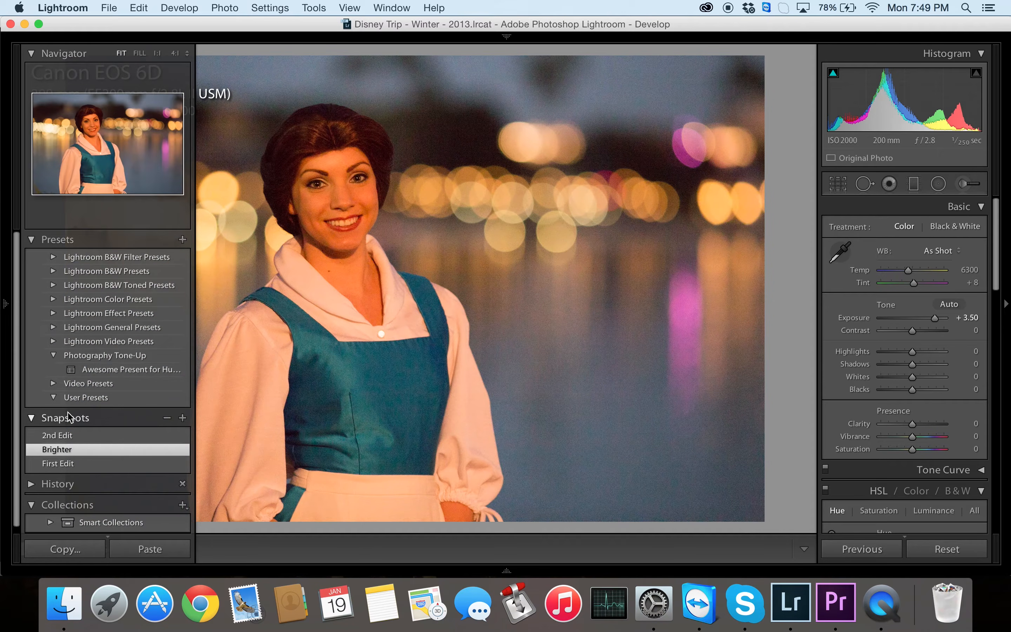
click(67, 436)
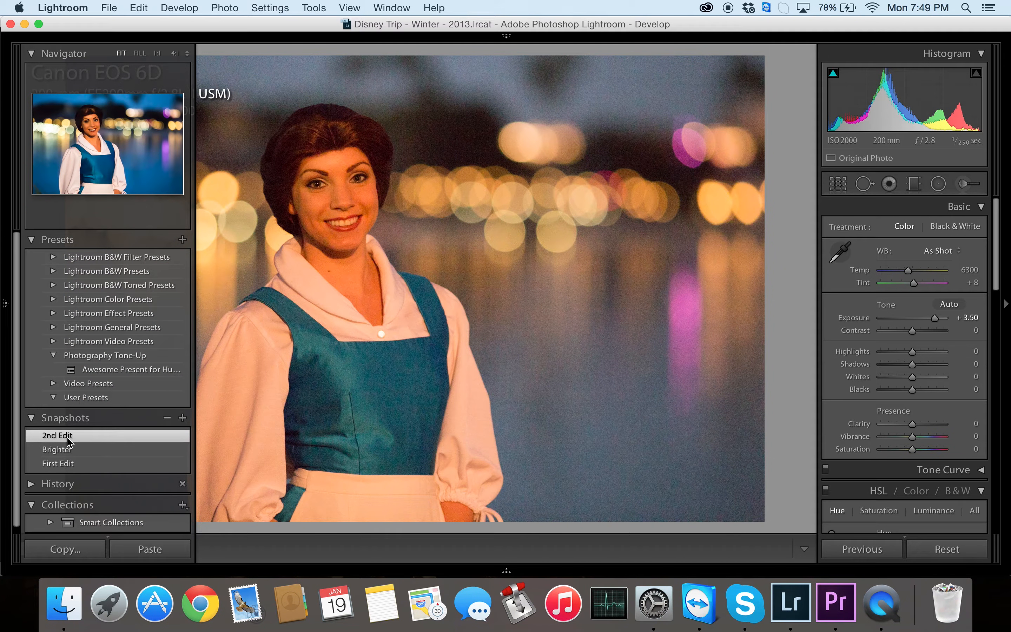